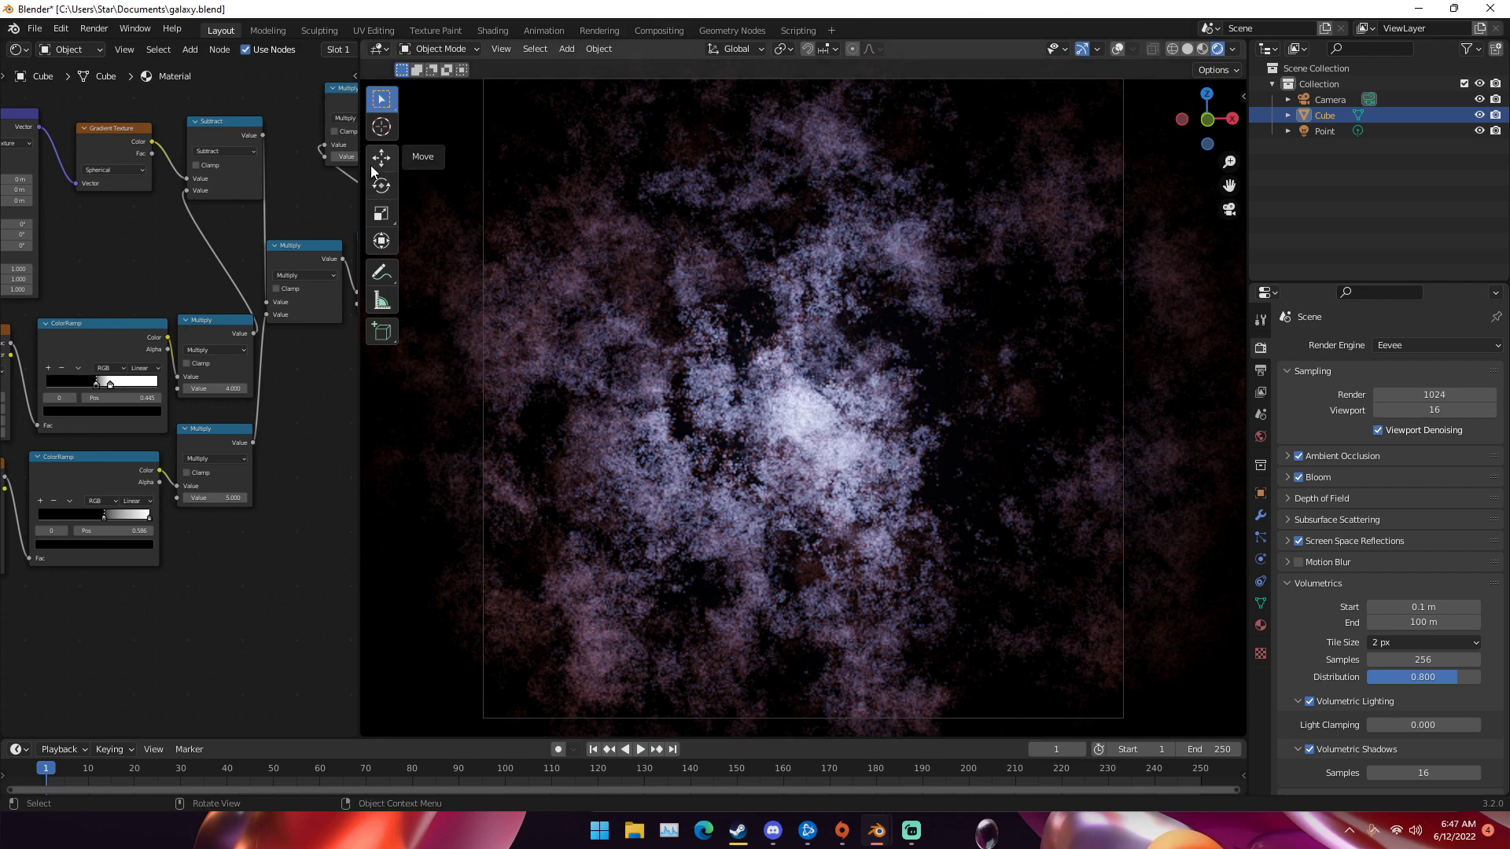
- Start a new file from the General template
{"action": "left_click_drag", "start_coordinate": [359, 163], "coordinate": [733, 163]}
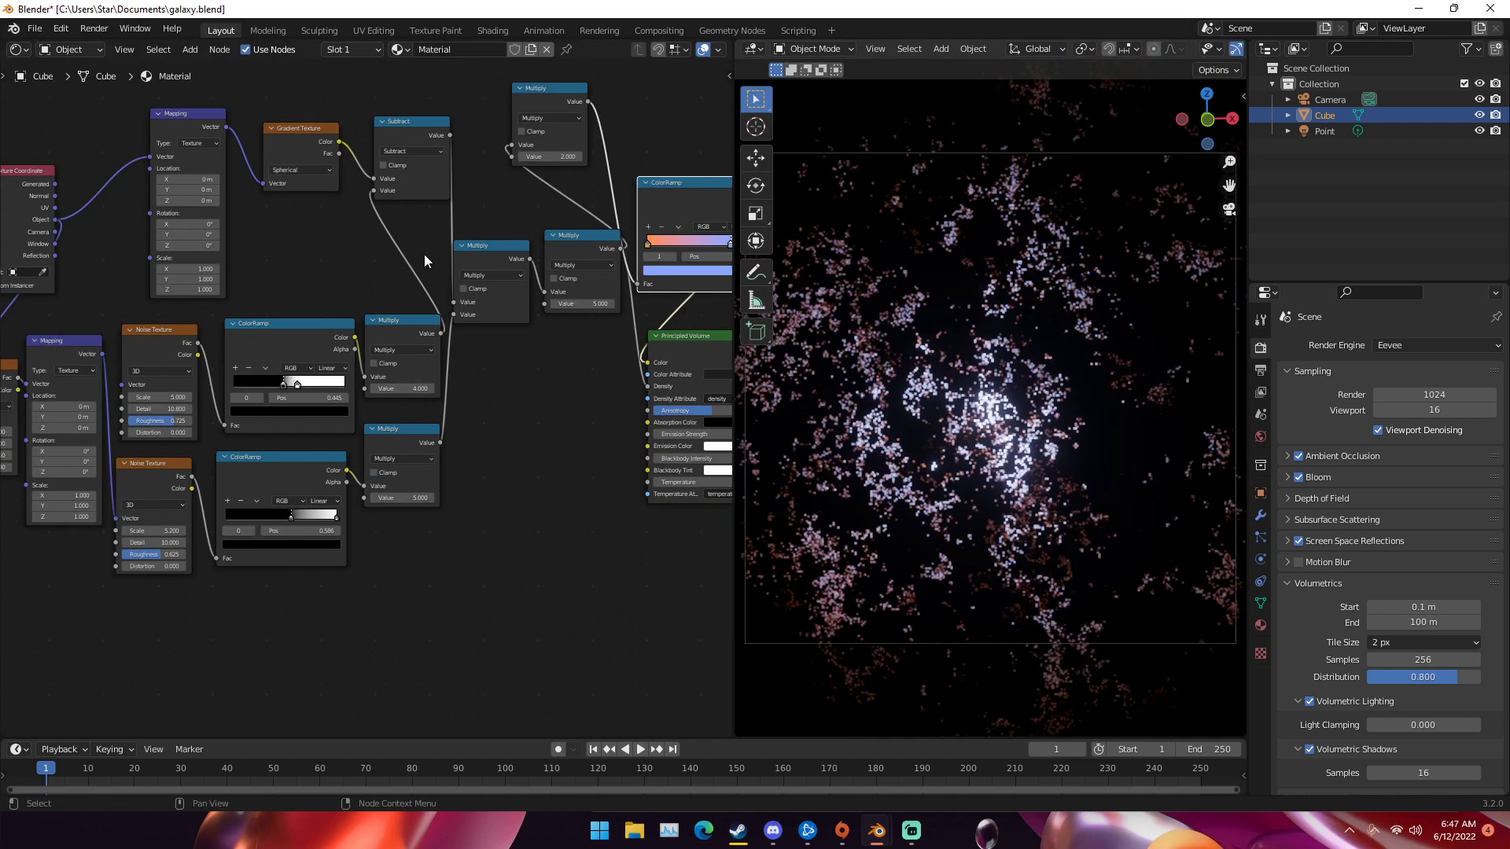
{"action": "scroll", "coordinate": [423, 254], "scroll_direction": "down", "scroll_amount": 2}
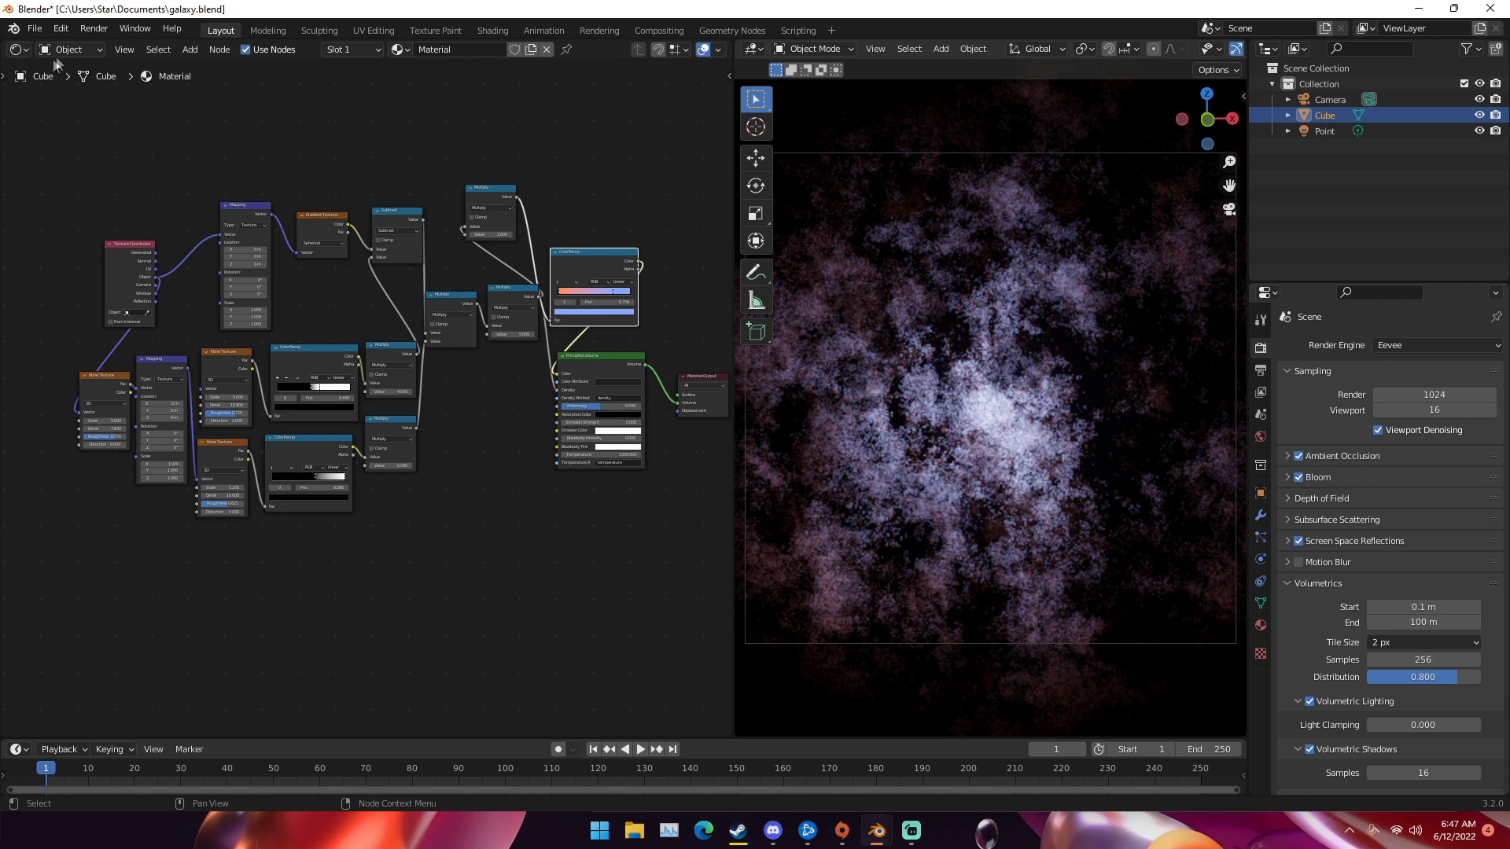
{"action": "left_click", "coordinate": [34, 28]}
{"action": "mouse_move", "coordinate": [45, 52]}
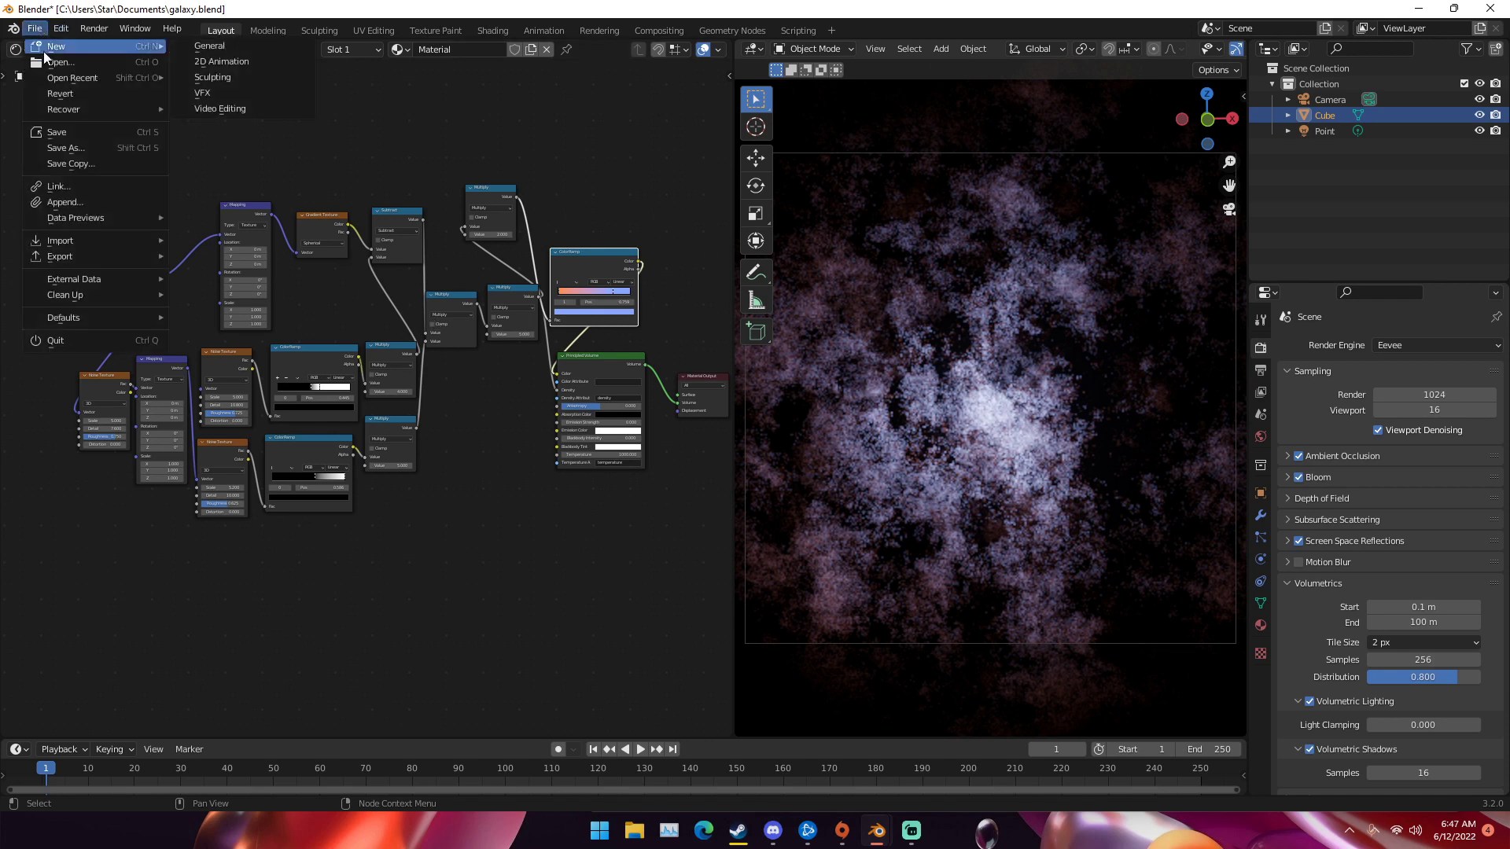
{"action": "left_click", "coordinate": [240, 45]}
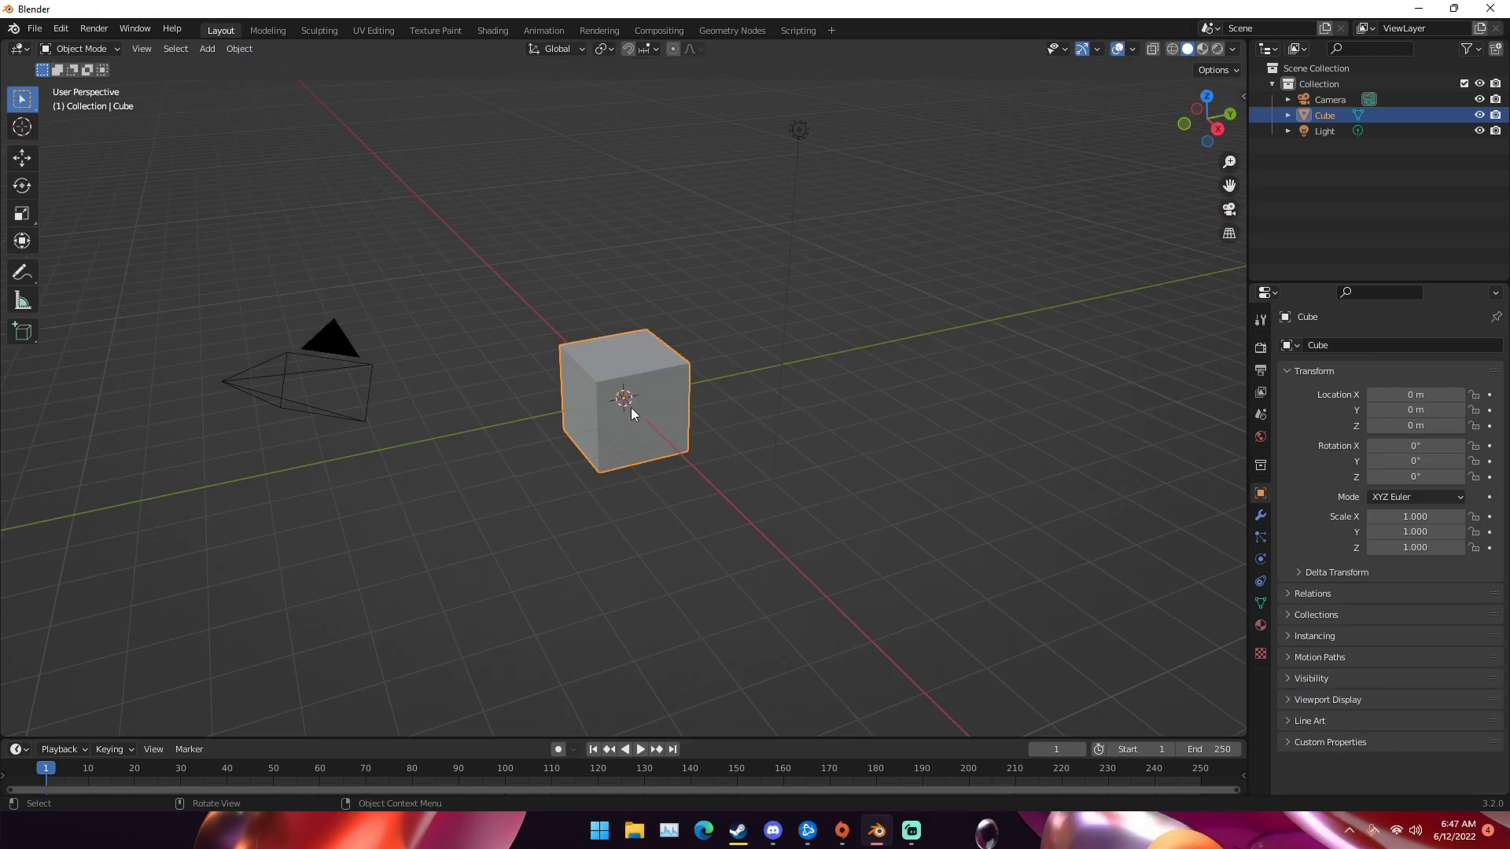
- Align the camera to a close, front-on view of the default cube
{"action": "middle_click_drag", "start_coordinate": [631, 407], "coordinate": [722, 431]}
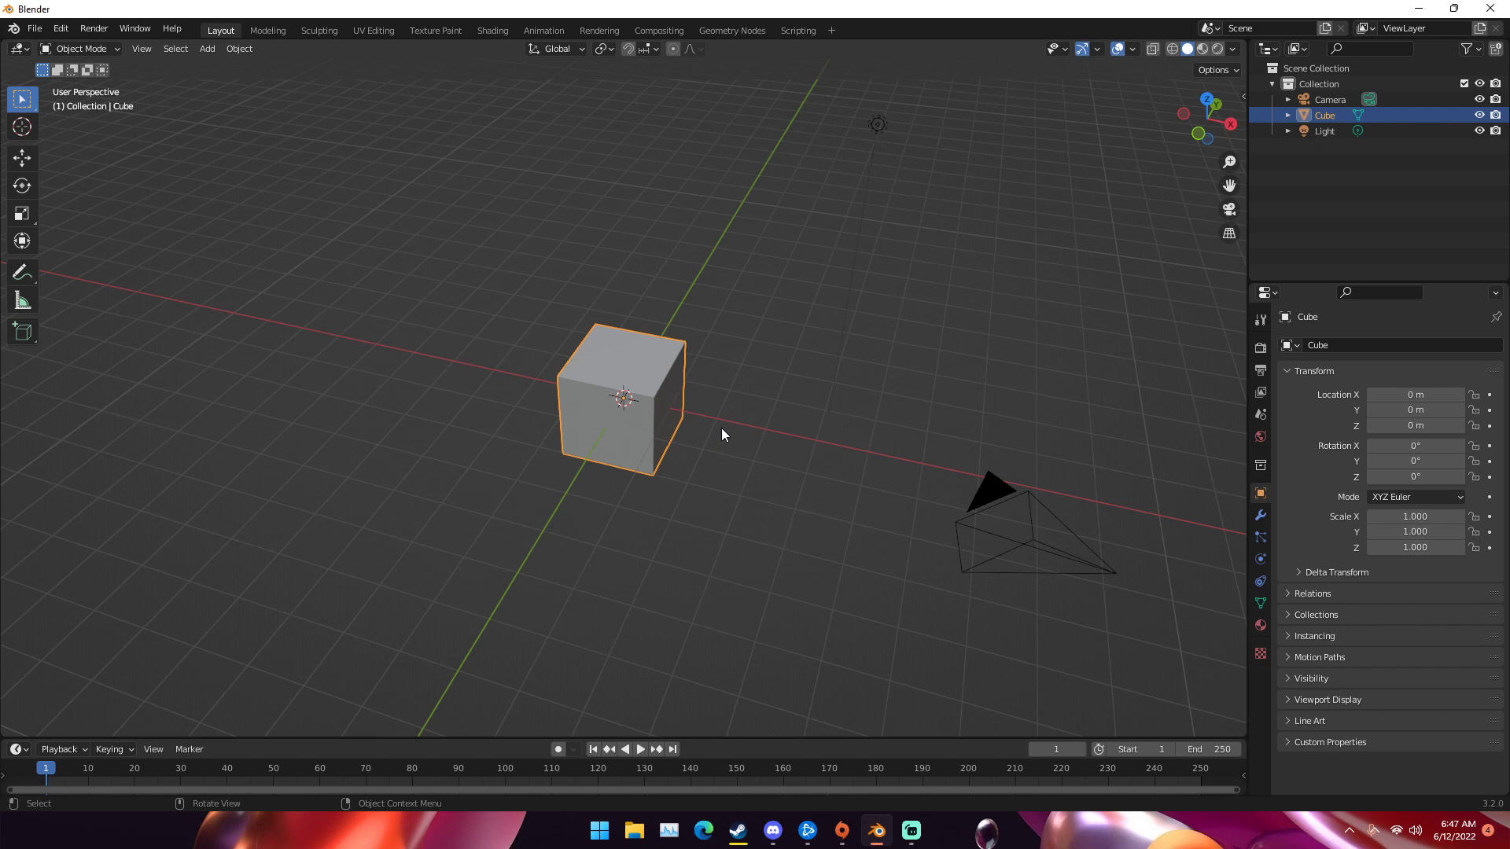
{"action": "middle_click_drag", "start_coordinate": [721, 428], "coordinate": [608, 372]}
{"action": "scroll", "coordinate": [678, 364], "scroll_direction": "up", "scroll_amount": 2}
{"action": "scroll", "coordinate": [590, 383], "scroll_direction": "up", "scroll_amount": 3}
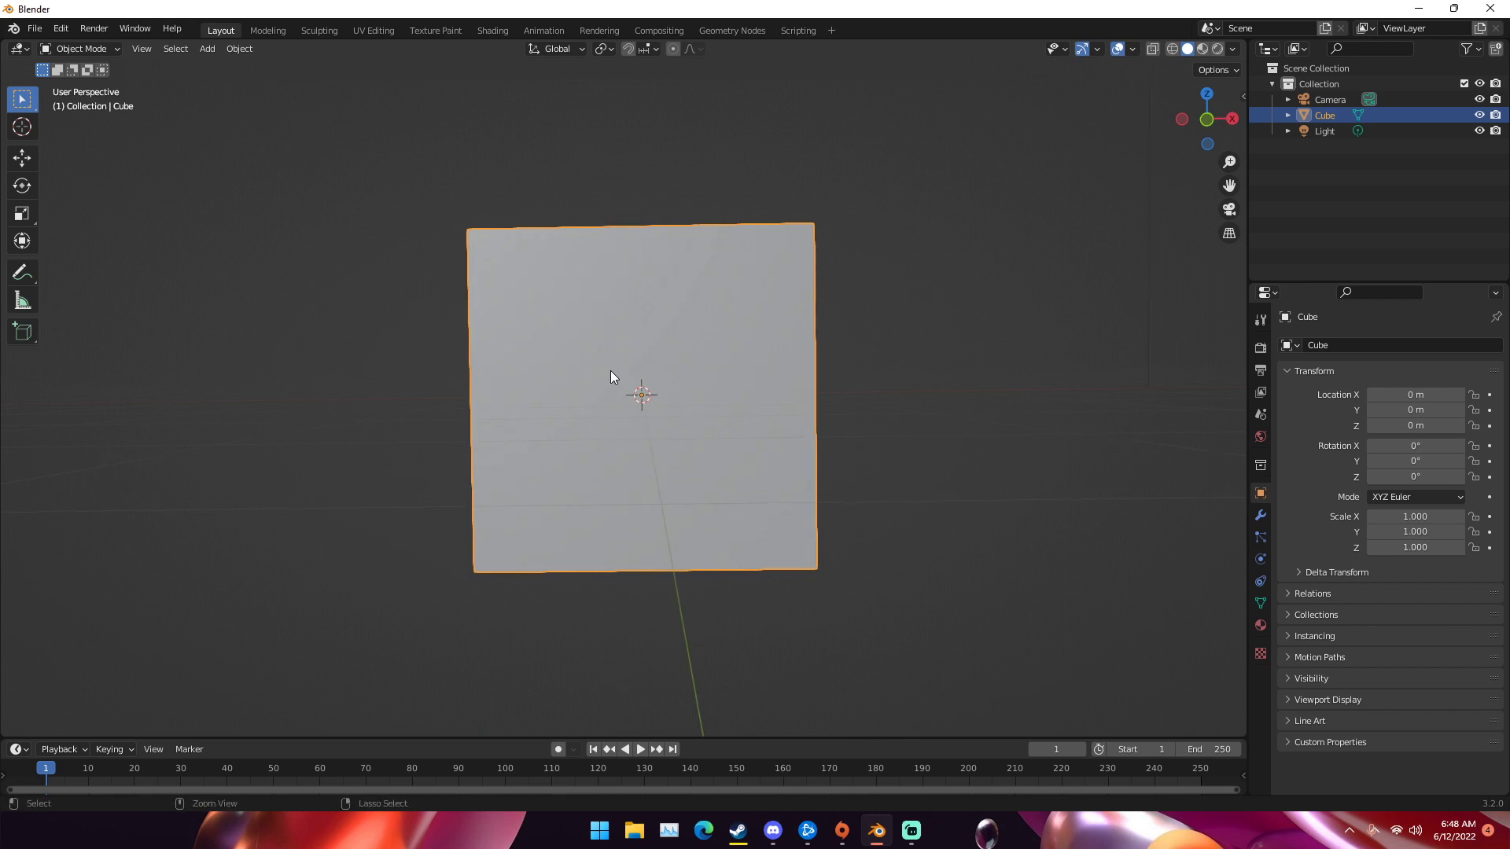
{"action": "key", "text": "KP_0"}
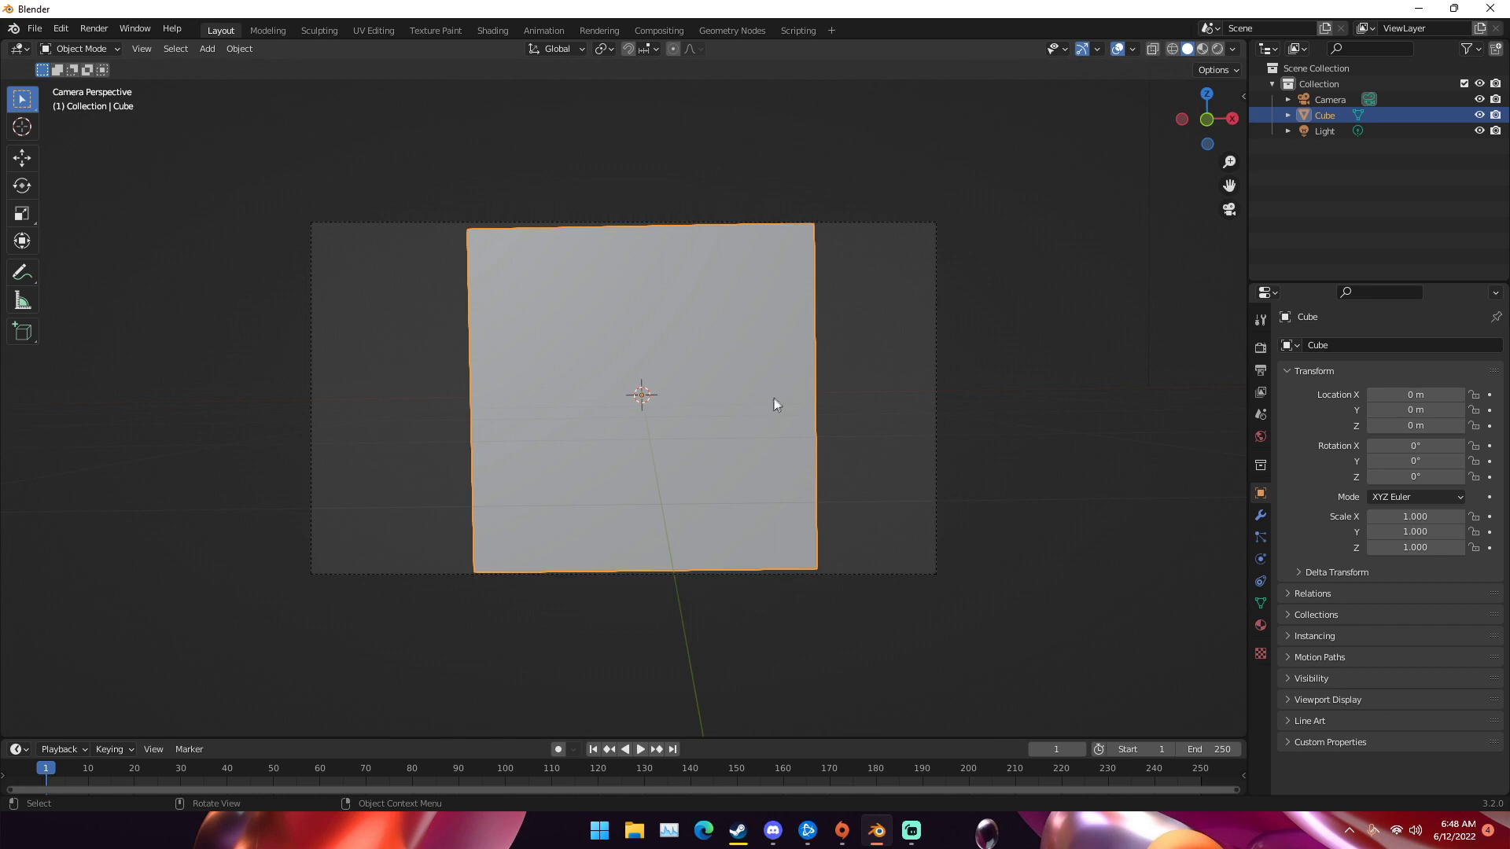
- Set the camera's rotation to 90° on X, 0° on Y and 0° on Z
{"action": "key", "text": "n"}
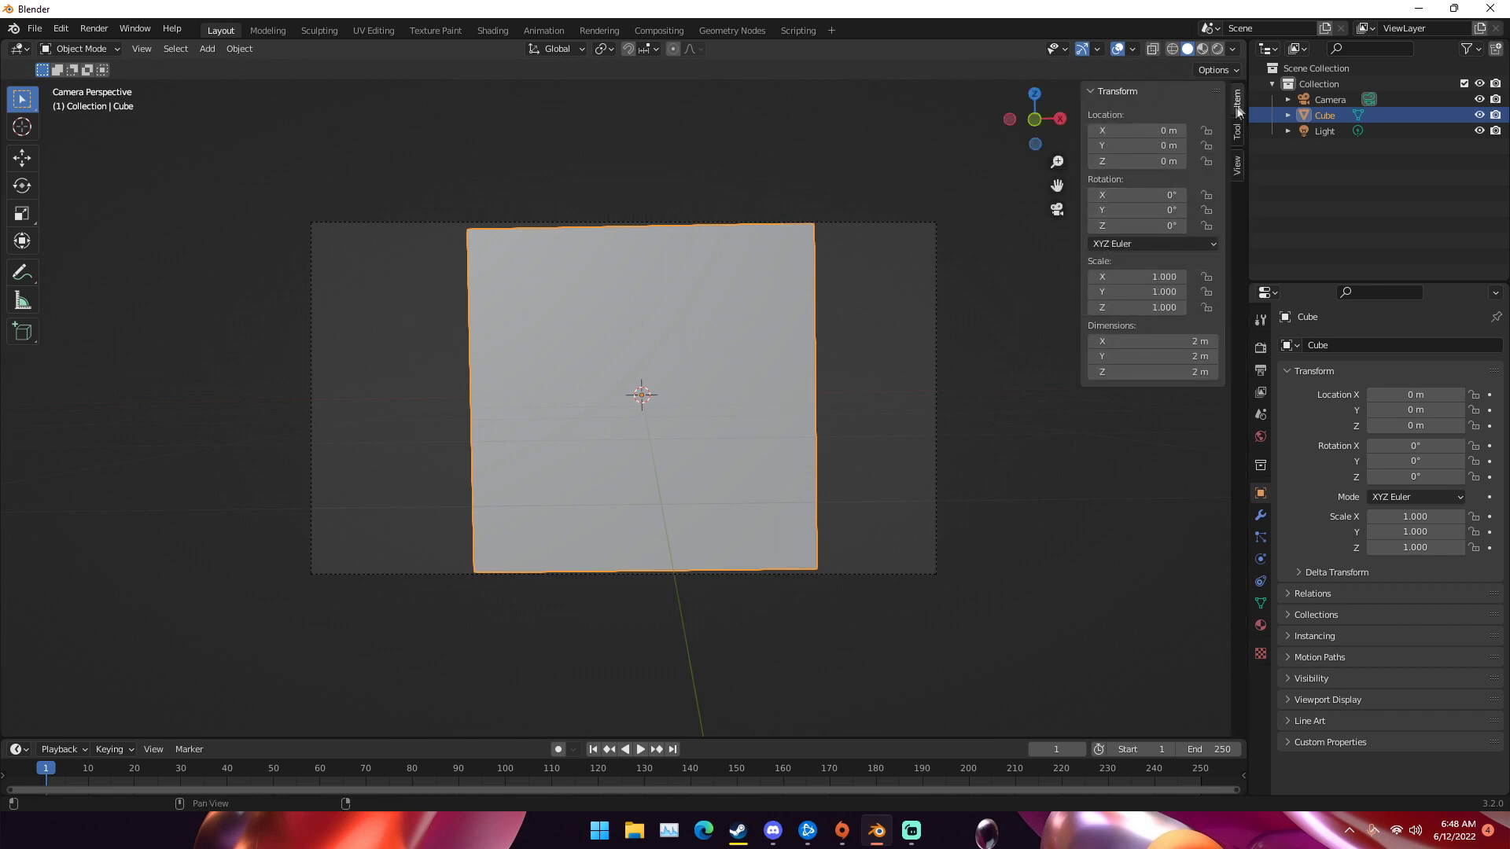
{"action": "left_click", "coordinate": [1323, 99]}
{"action": "left_click", "coordinate": [1156, 194]}
{"action": "type", "text": "90"}
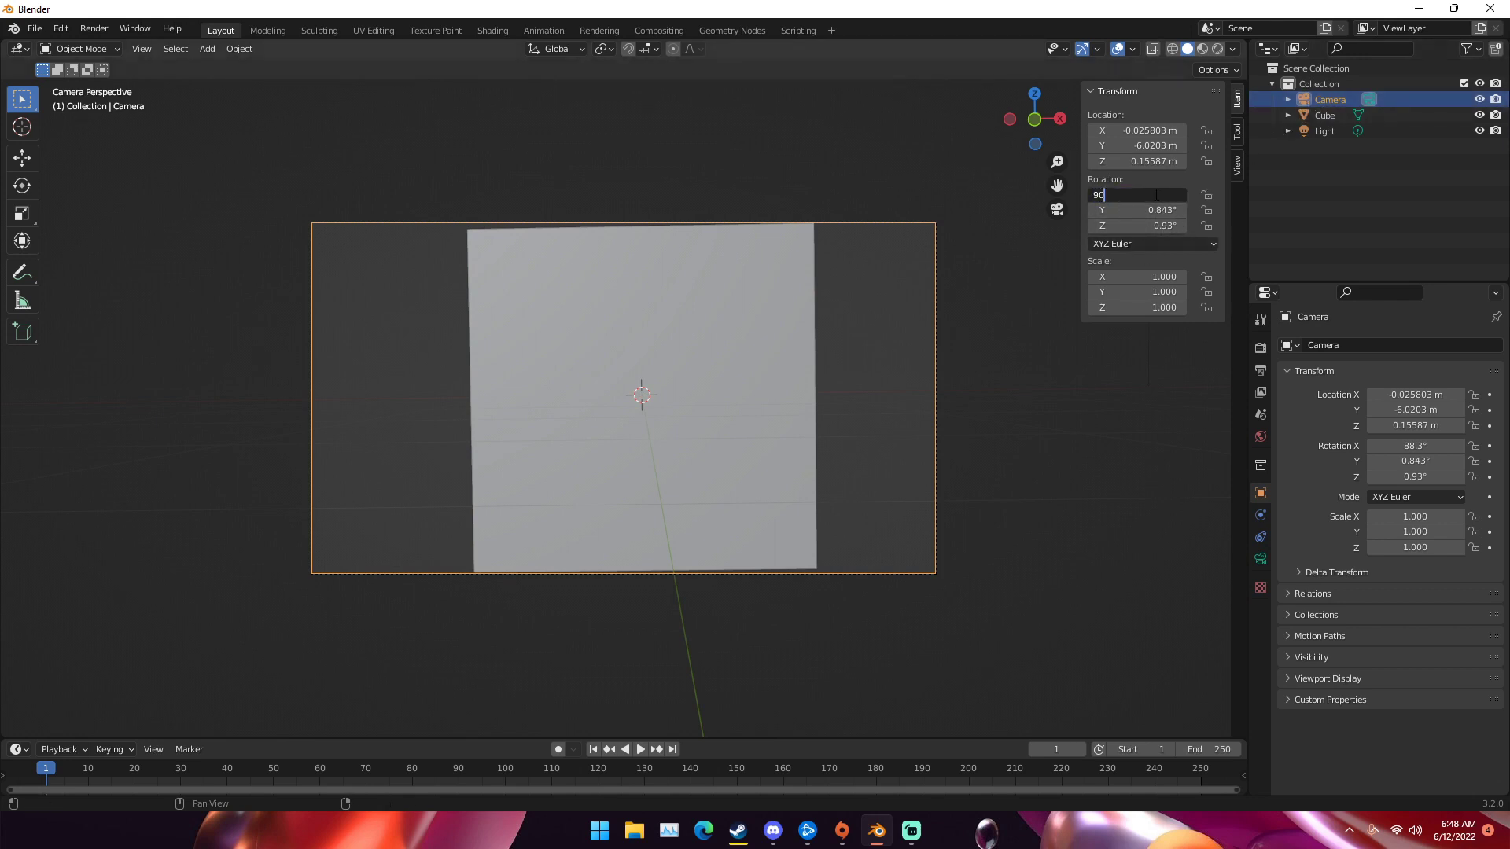
{"action": "key", "text": "Return"}
{"action": "left_click", "coordinate": [1158, 209]}
{"action": "type", "text": "0"}
{"action": "key", "text": "Return"}
{"action": "left_click", "coordinate": [1161, 226]}
{"action": "type", "text": "0"}
{"action": "key", "text": "Return"}
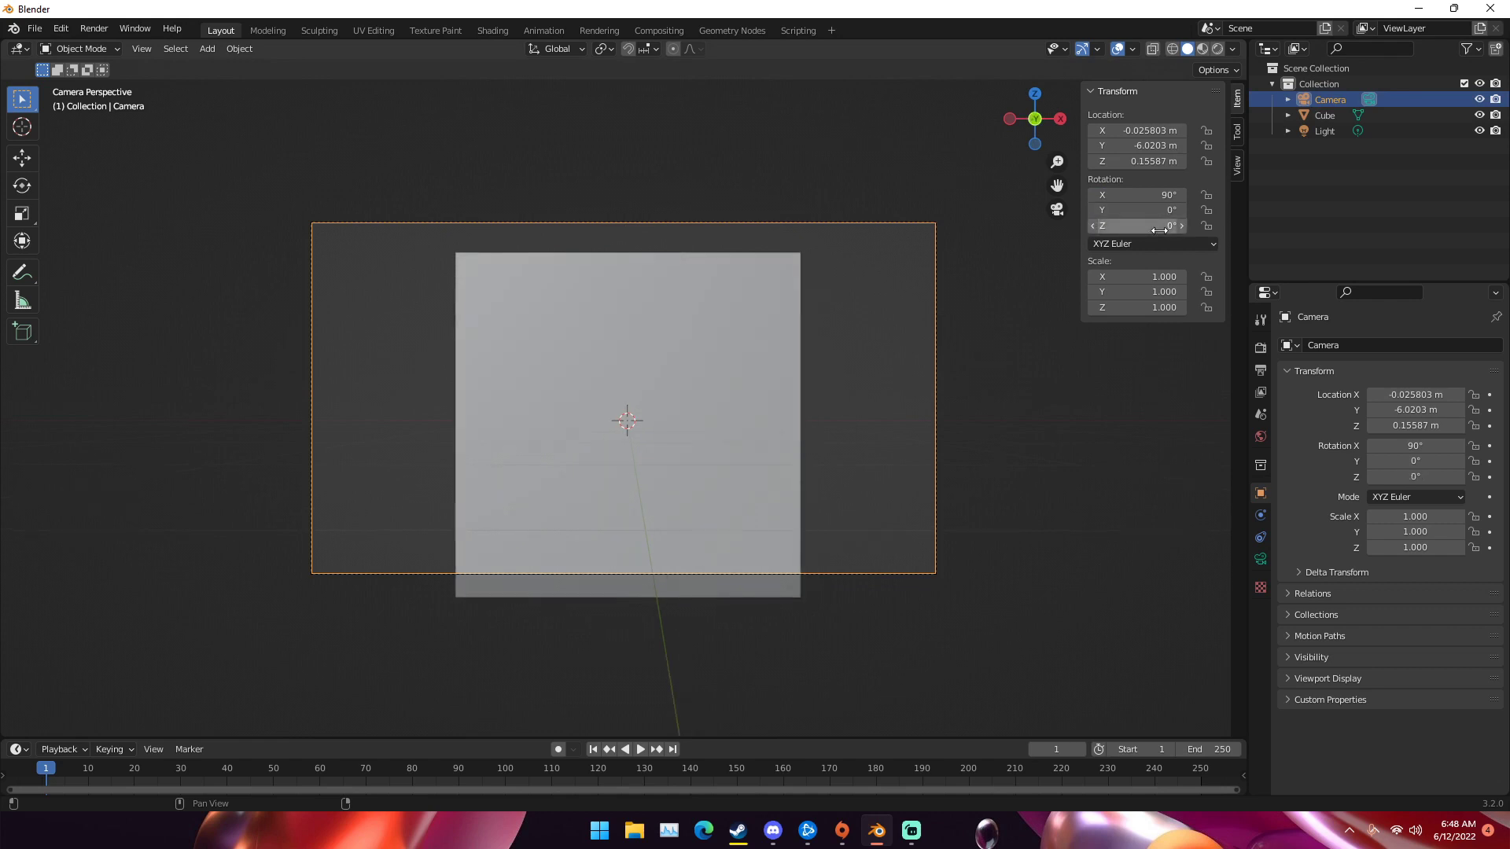
- Move the camera down about 0.158 m so the cube sits centred vertically in its frame
{"action": "key", "text": "g"}
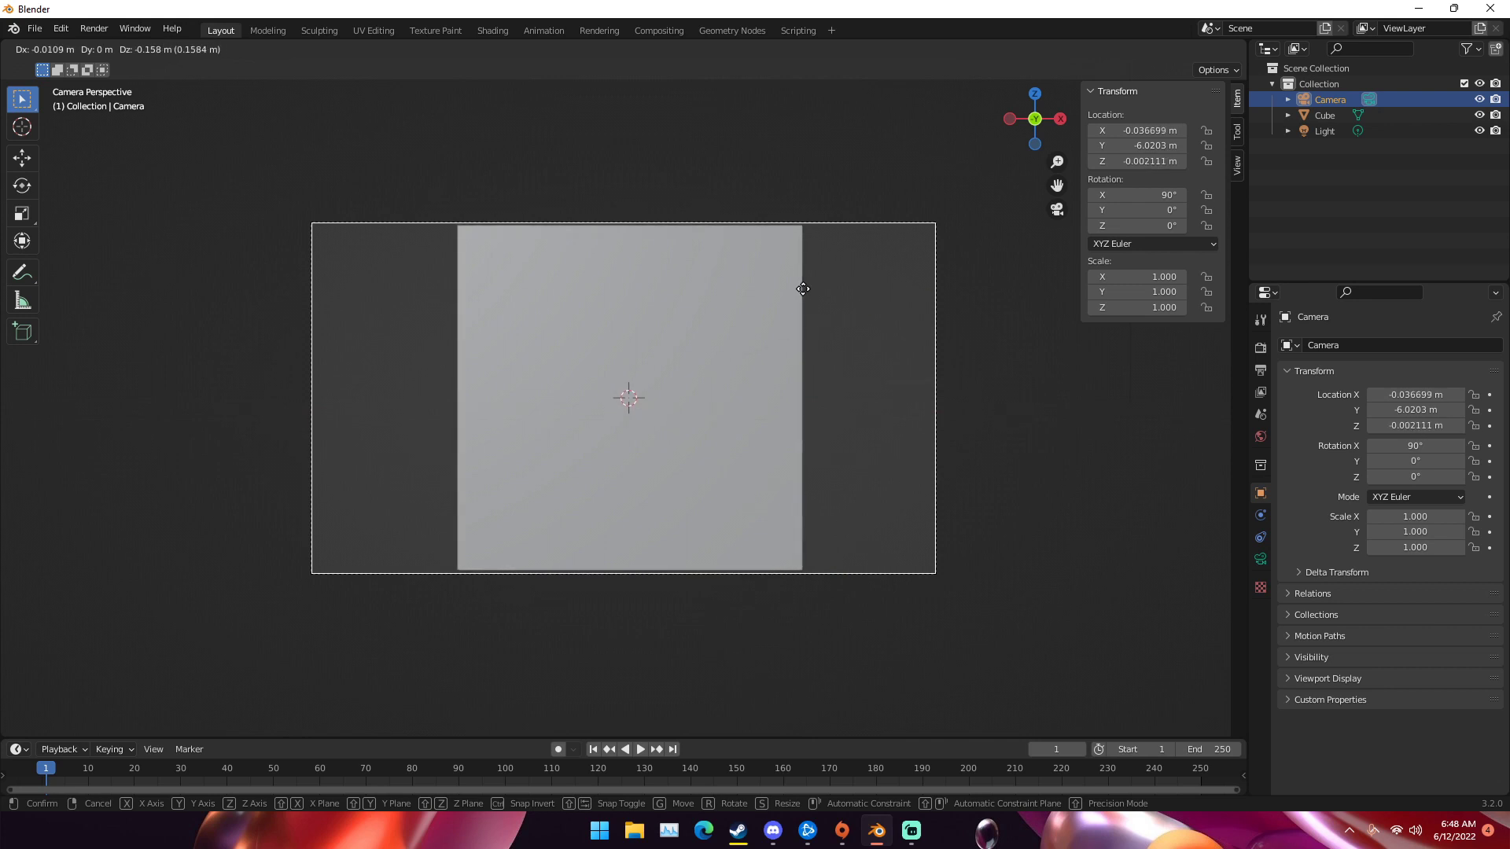
{"action": "left_click", "coordinate": [804, 296]}
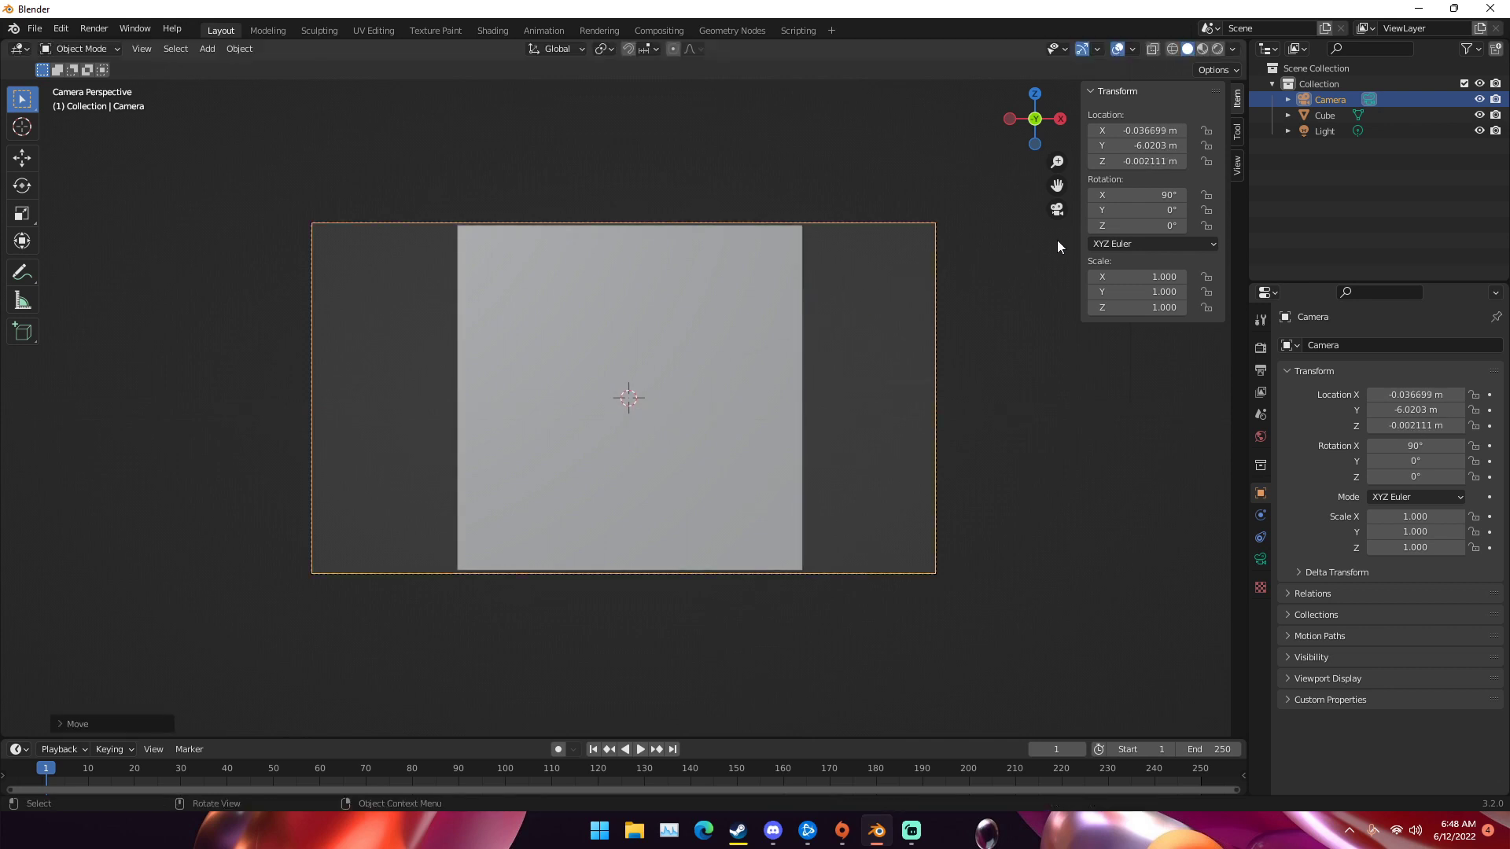
{"action": "key", "text": "n"}
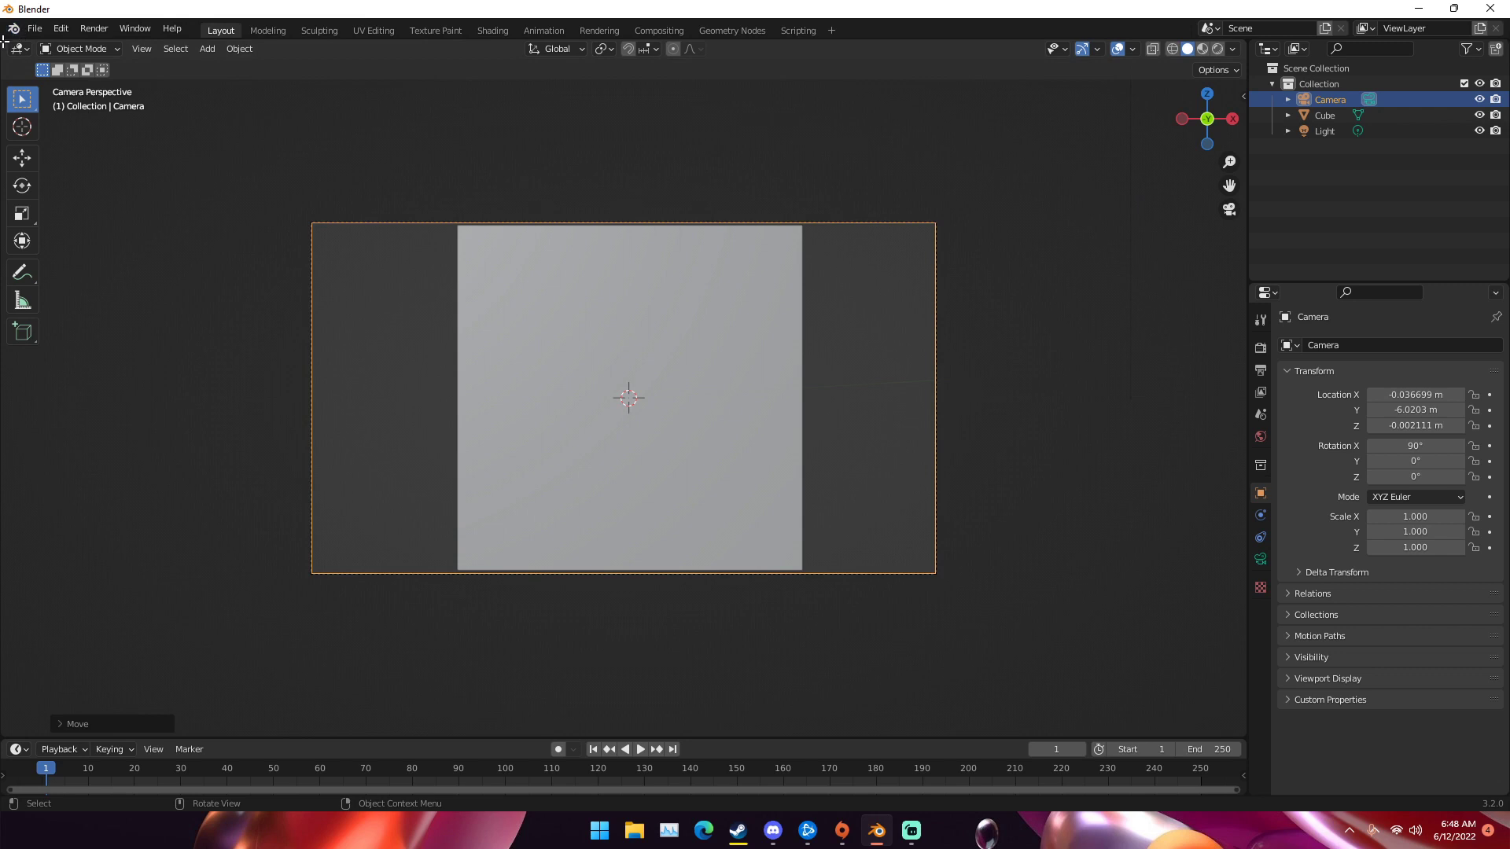
- Split the 3D viewport in two, turn the new area into a Shader Editor and hide its sidebar
{"action": "left_click_drag", "start_coordinate": [5, 39], "coordinate": [484, 50]}
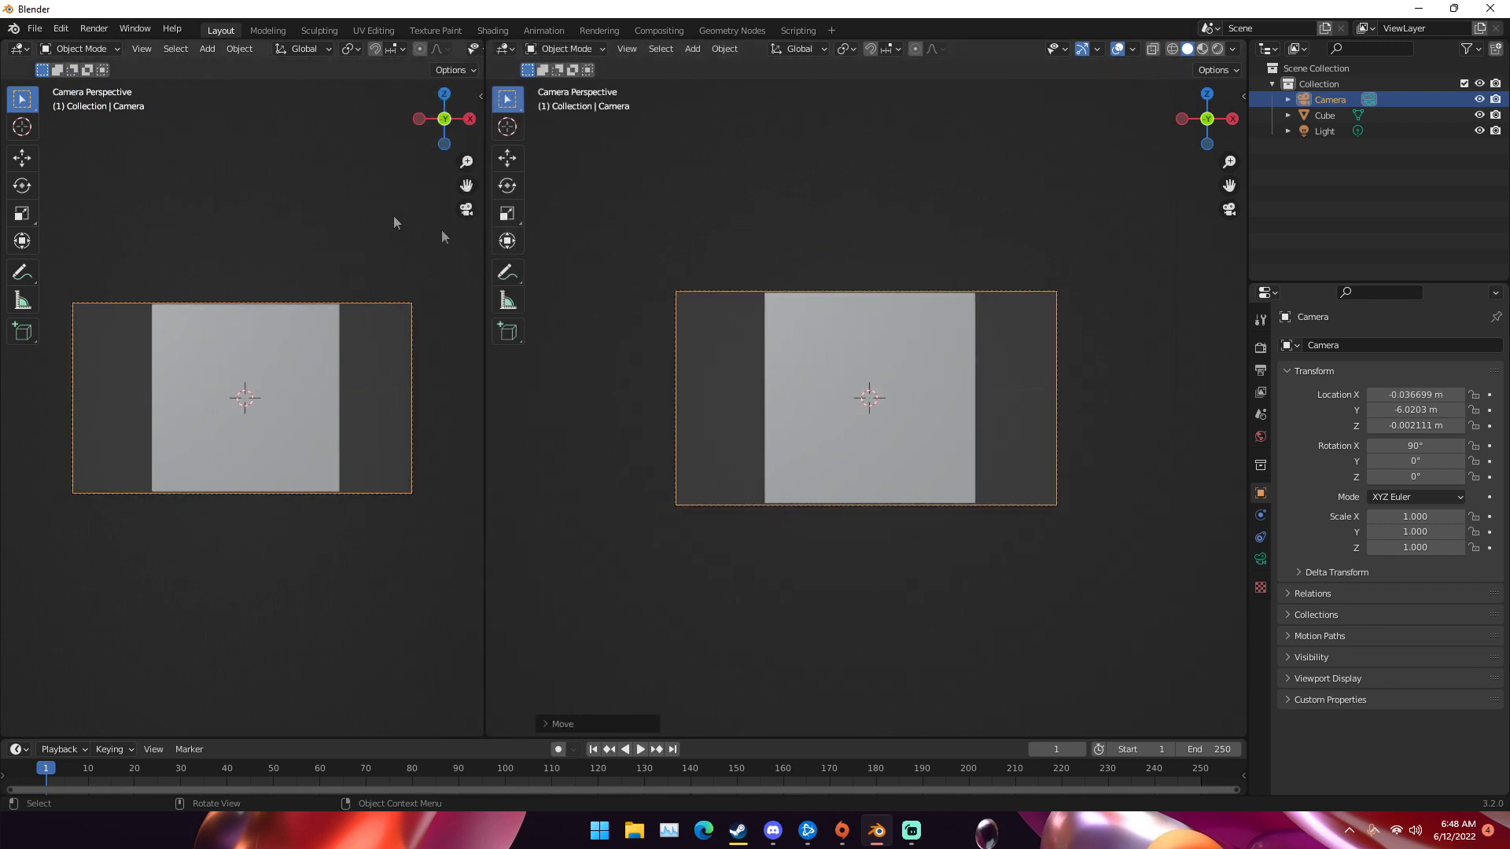
{"action": "left_click", "coordinate": [20, 52]}
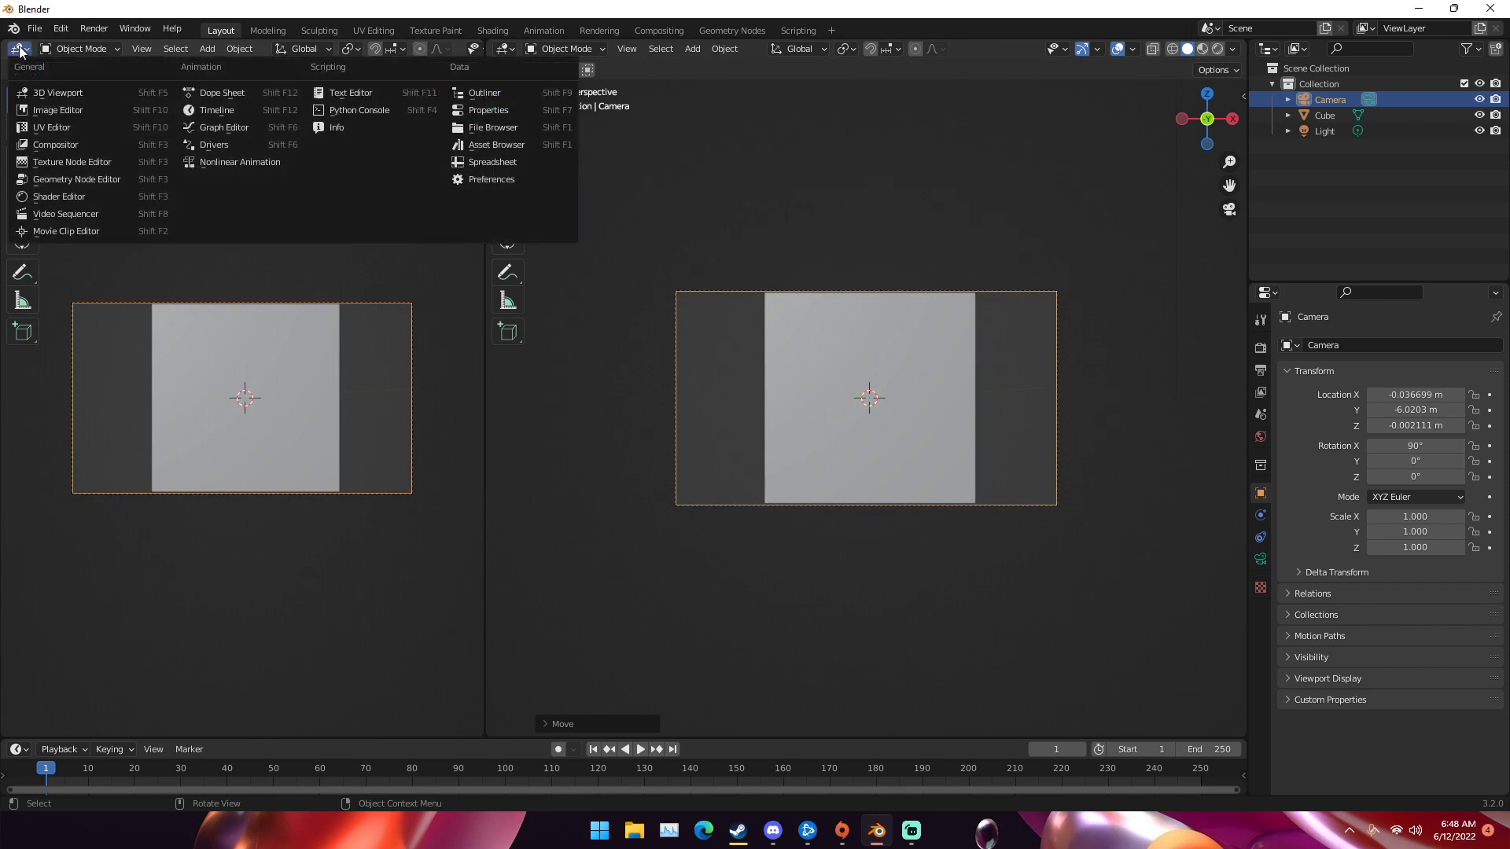
{"action": "left_click", "coordinate": [44, 196]}
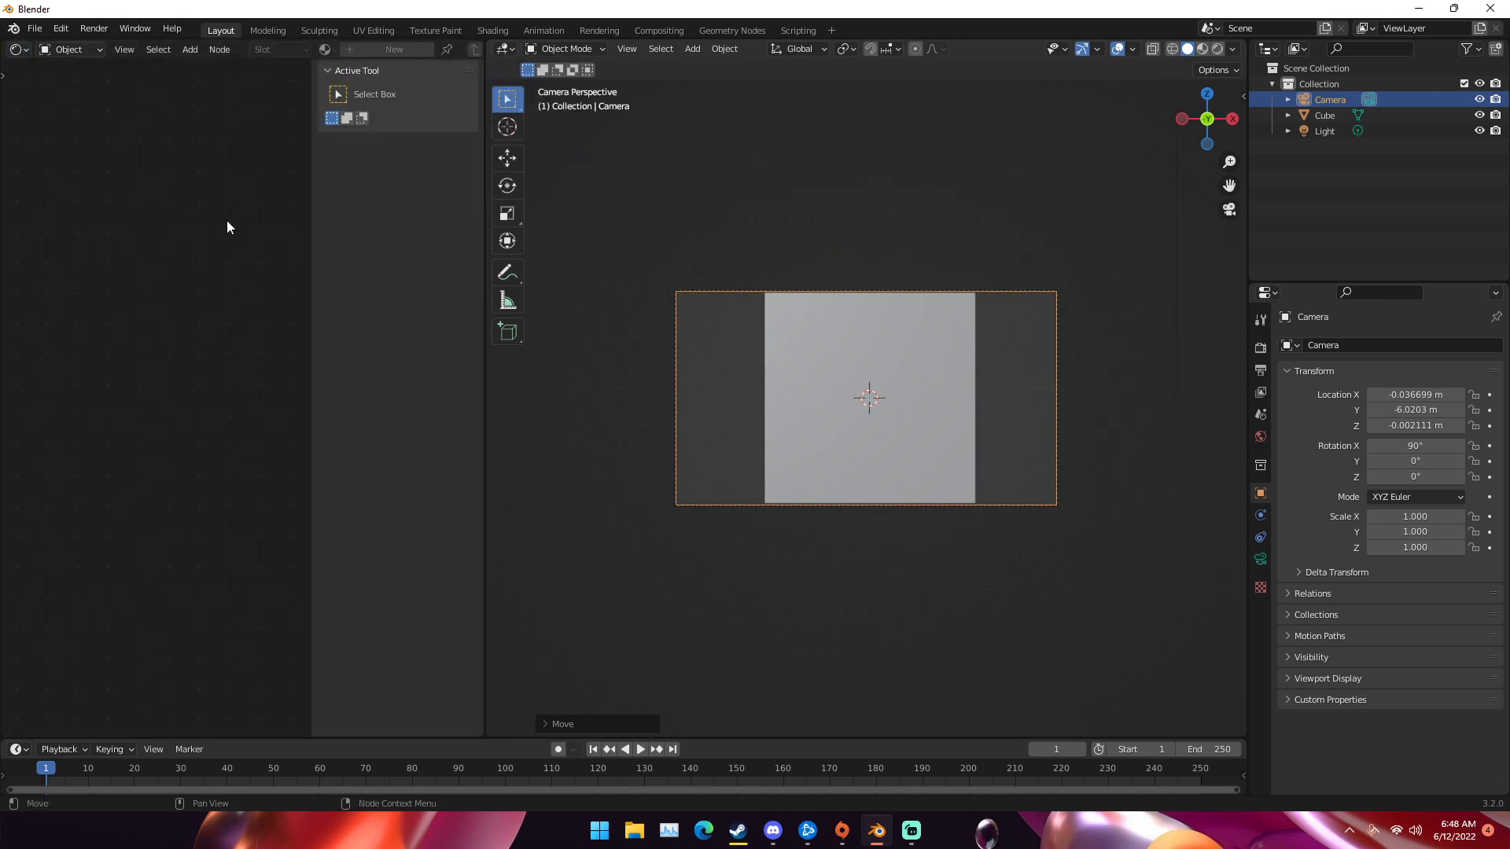
{"action": "key", "text": "n"}
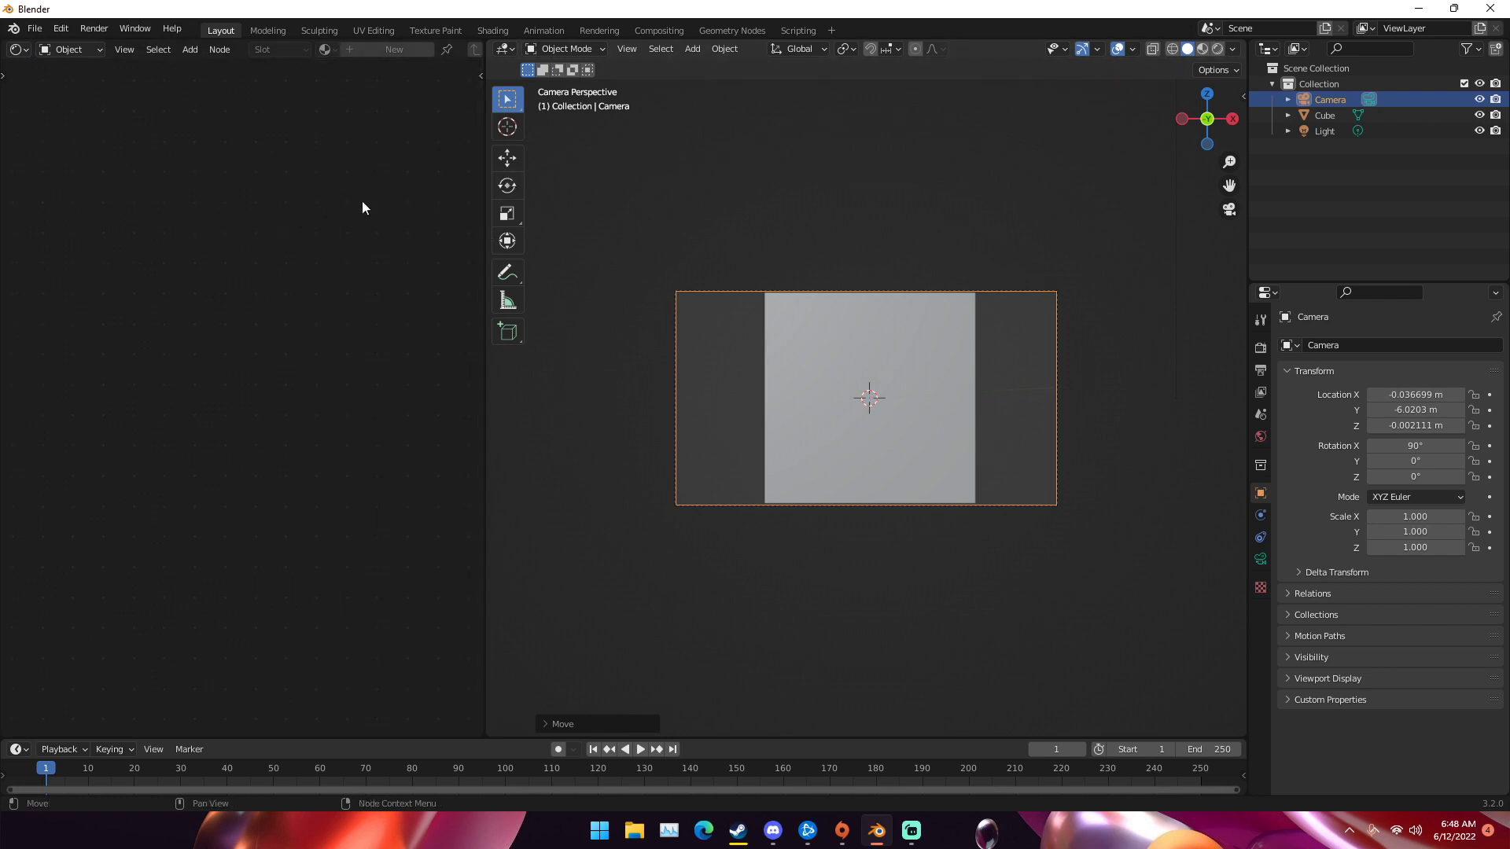
- Delete the Principled BSDF node from the cube's material
{"action": "left_click", "coordinate": [825, 355]}
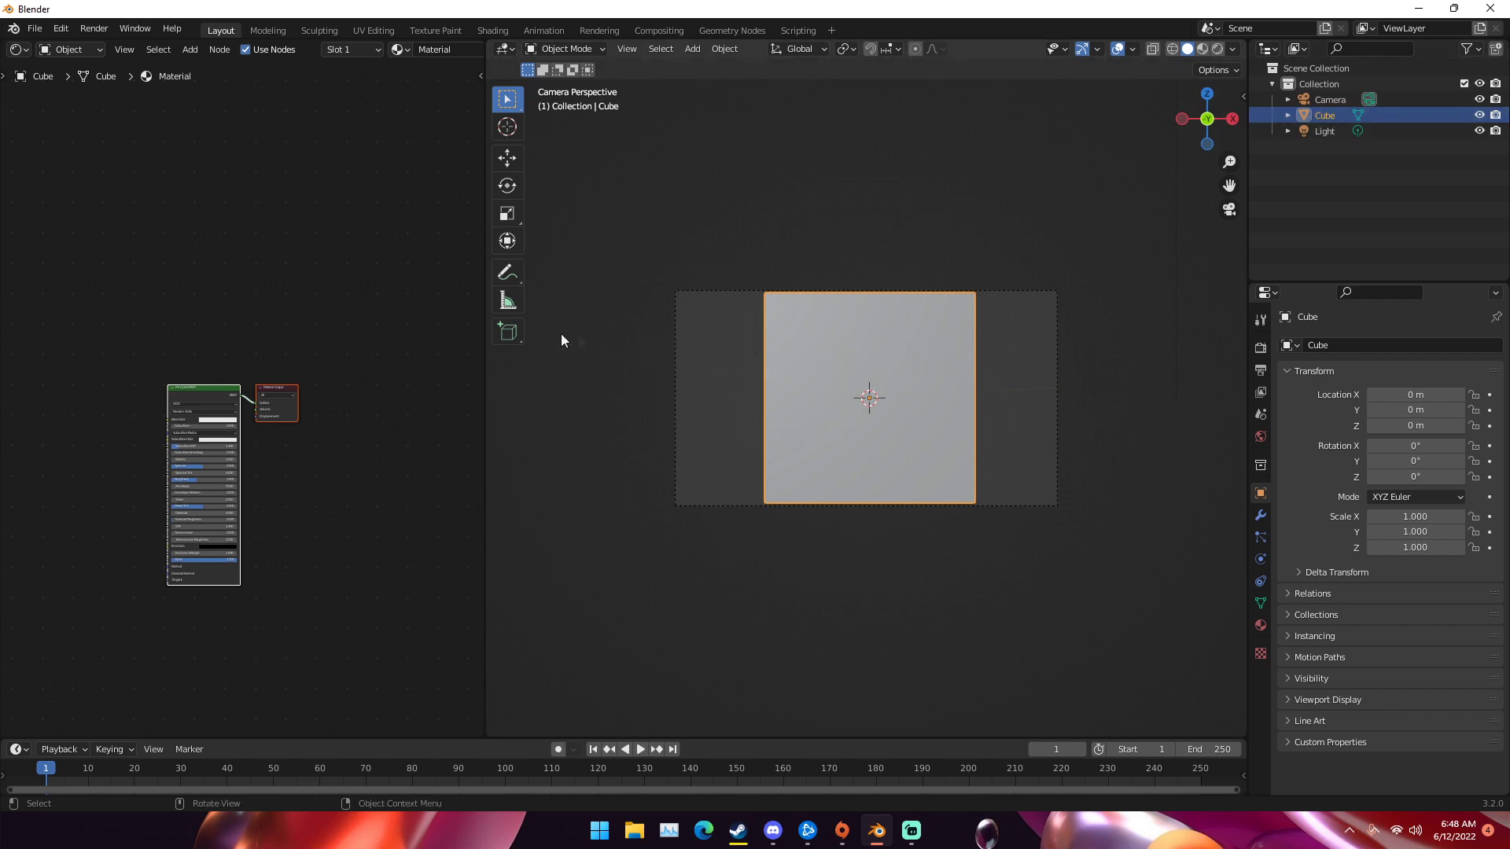
{"action": "scroll", "coordinate": [265, 331], "scroll_direction": "up", "scroll_amount": 3}
{"action": "middle_click_drag", "start_coordinate": [268, 327], "coordinate": [324, 295]}
{"action": "left_click", "coordinate": [266, 329]}
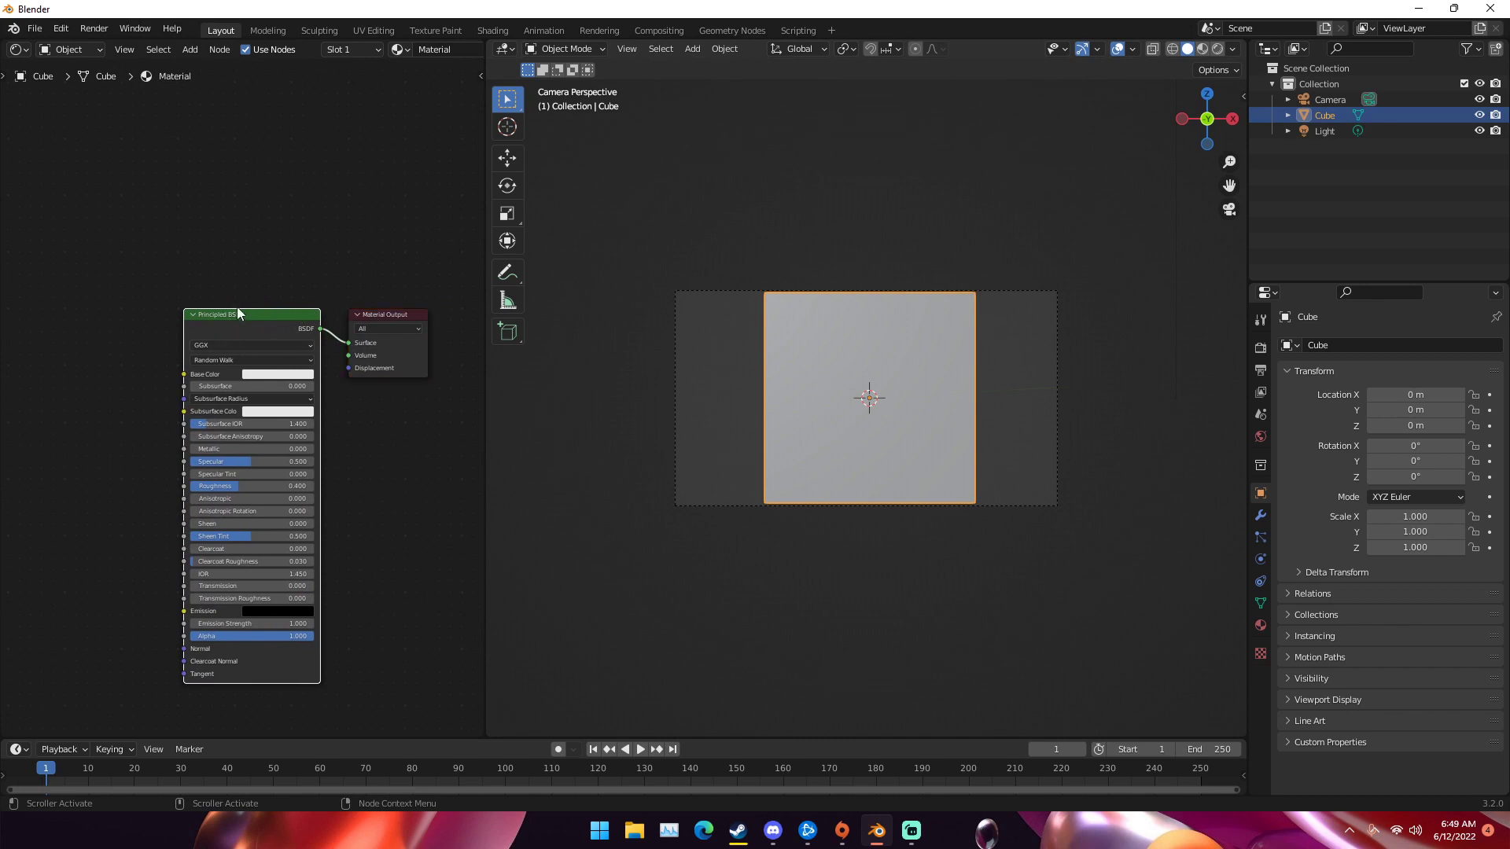
{"action": "key", "text": "x"}
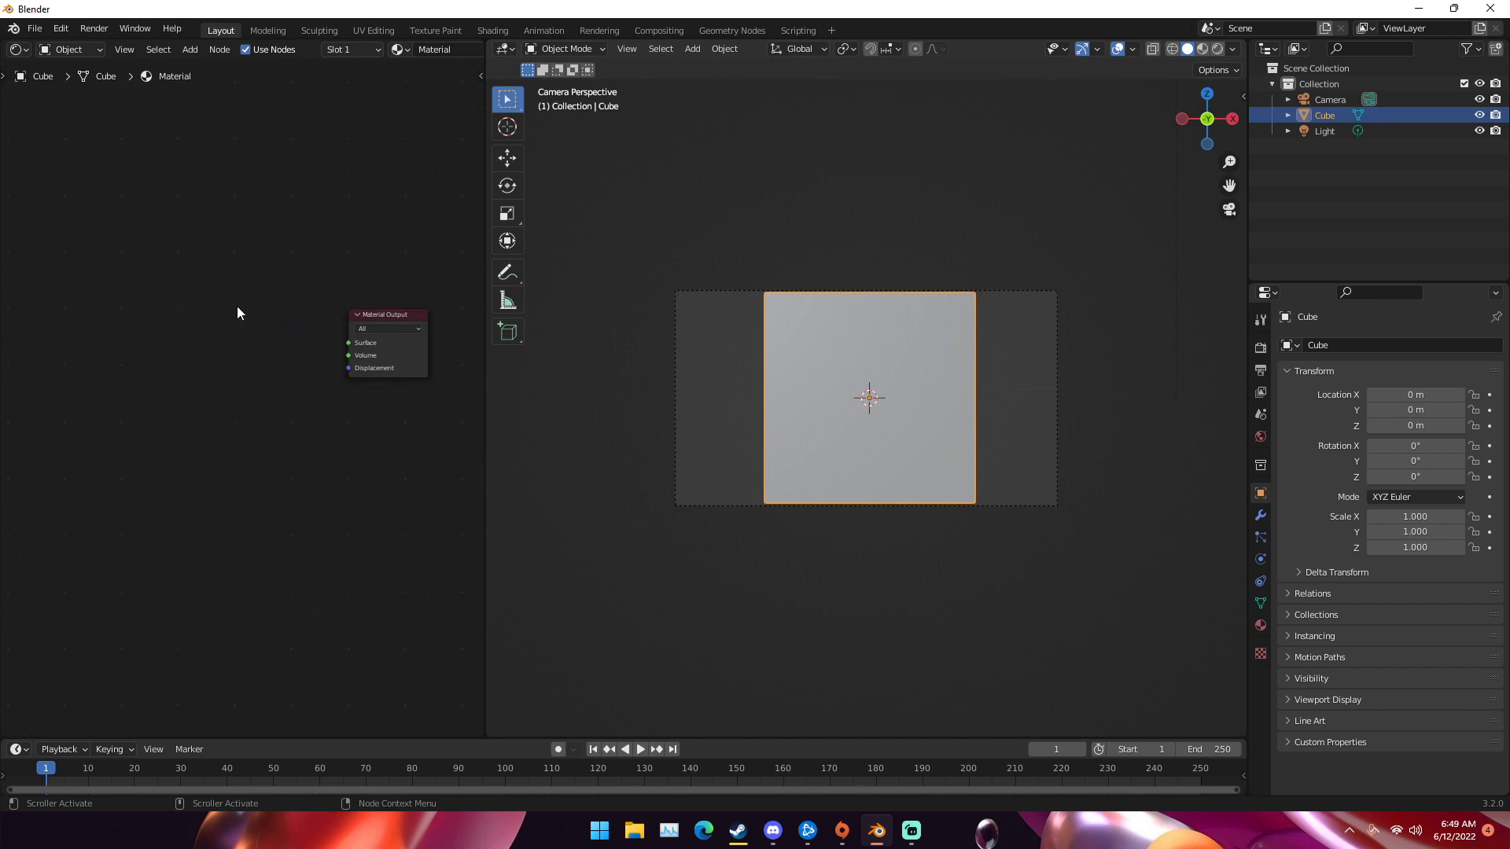
- Add a Principled Volume node and connect it to the Volume input of the Material Output
{"action": "key", "text": "shift+a"}
{"action": "type", "text": "princ"}
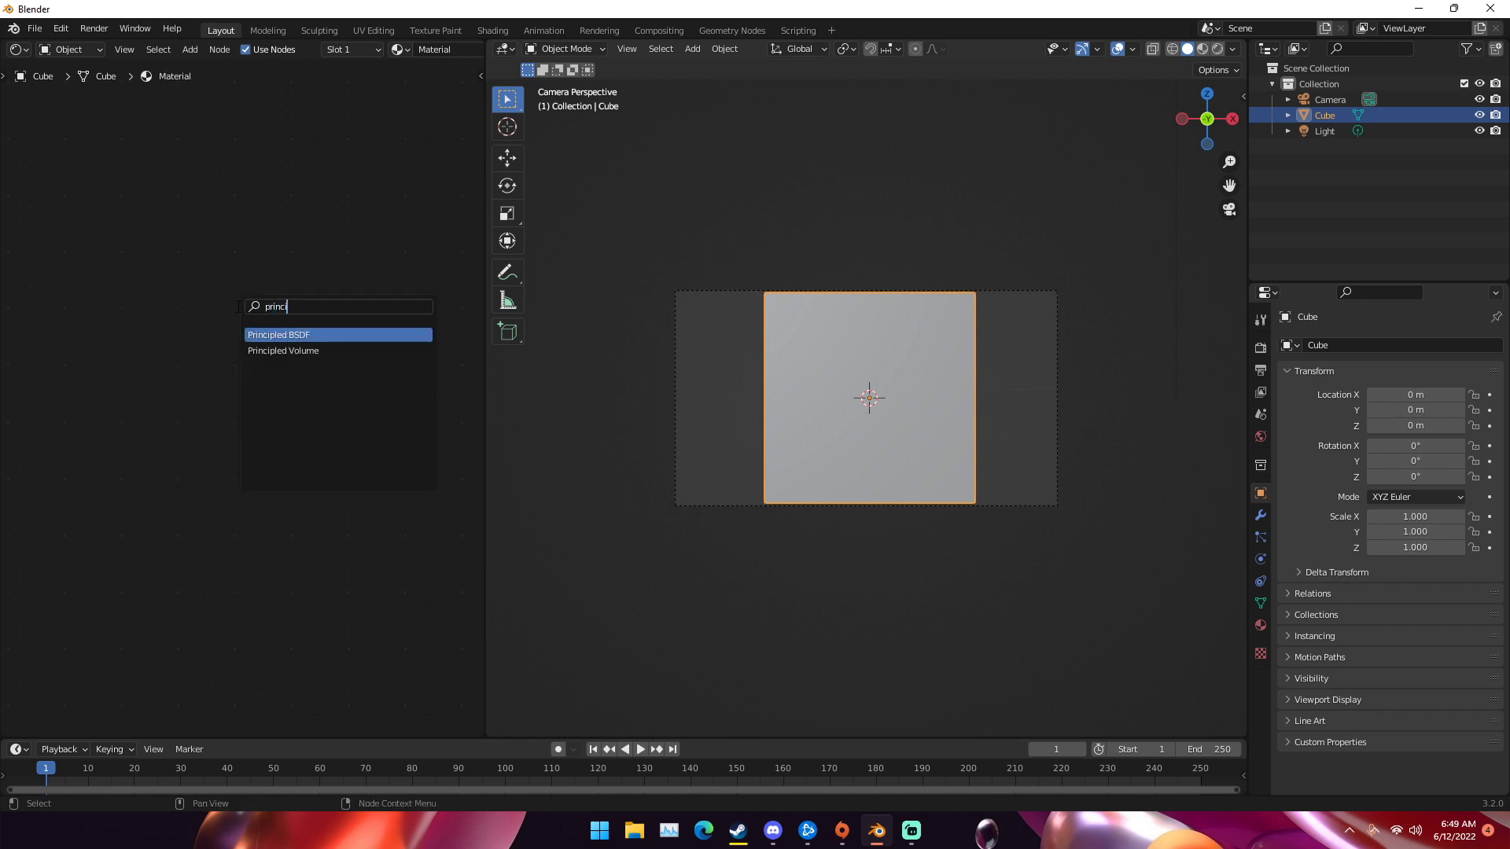
{"action": "left_click", "coordinate": [297, 350]}
{"action": "left_click", "coordinate": [217, 357]}
{"action": "left_click_drag", "start_coordinate": [295, 331], "coordinate": [347, 355]}
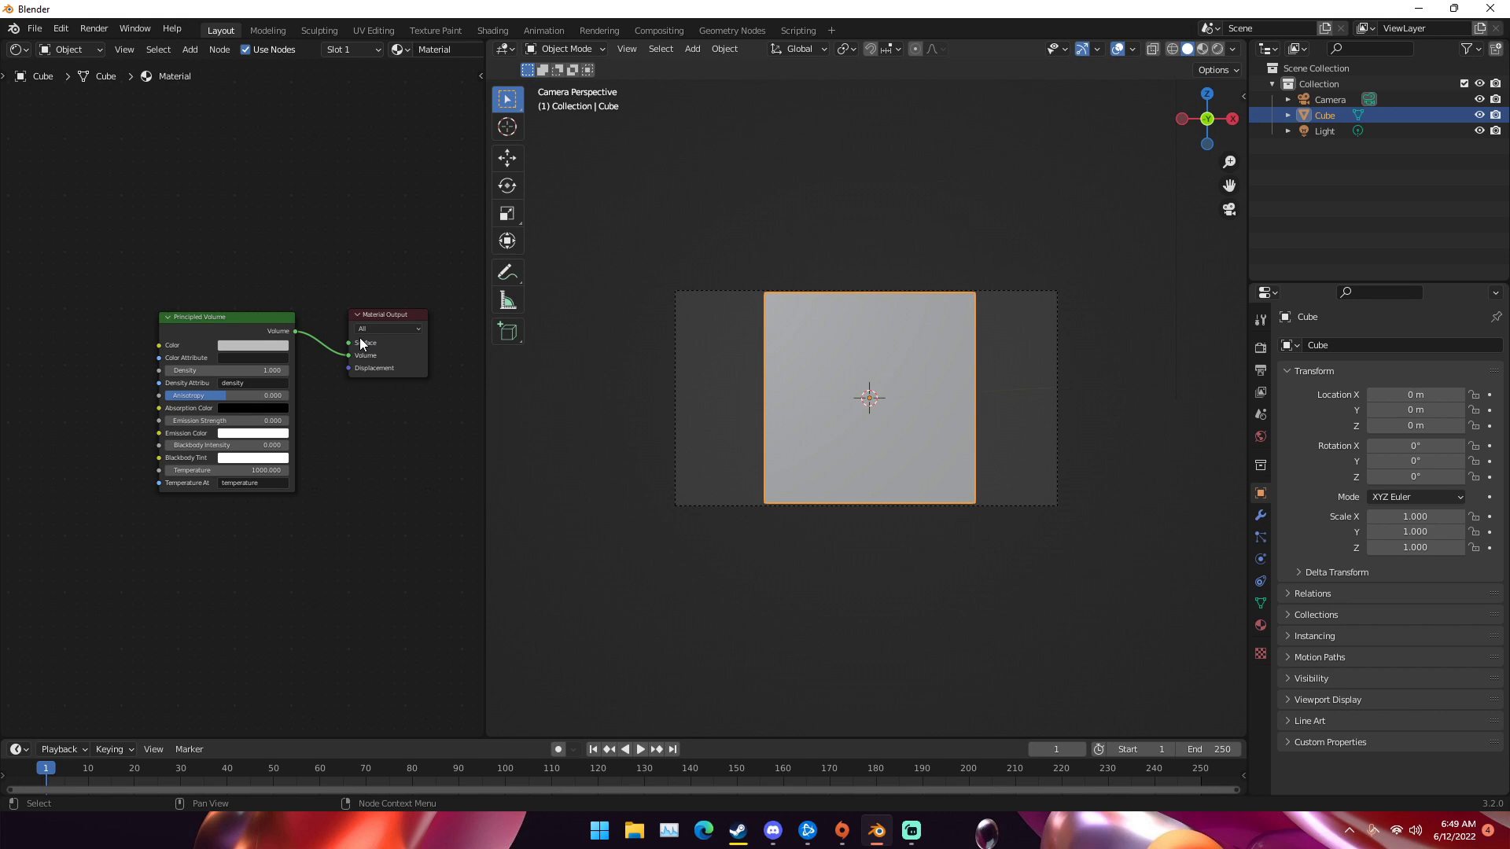
{"action": "left_click_drag", "start_coordinate": [236, 314], "coordinate": [260, 308]}
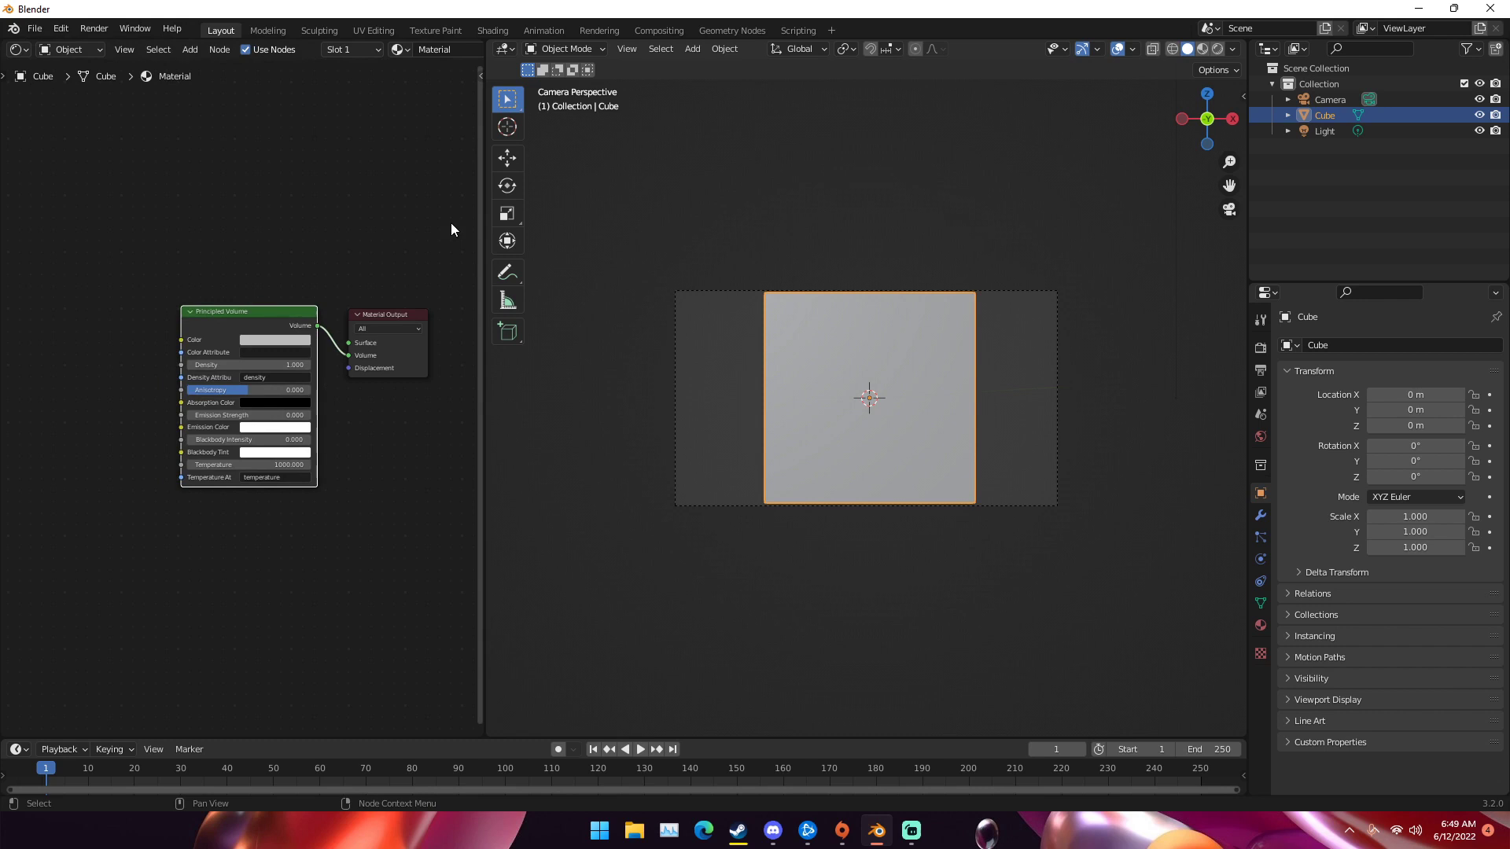
- Check in the add-on preferences whether Node Wrangler is enabled by searching for "node"
{"action": "left_click", "coordinate": [59, 33]}
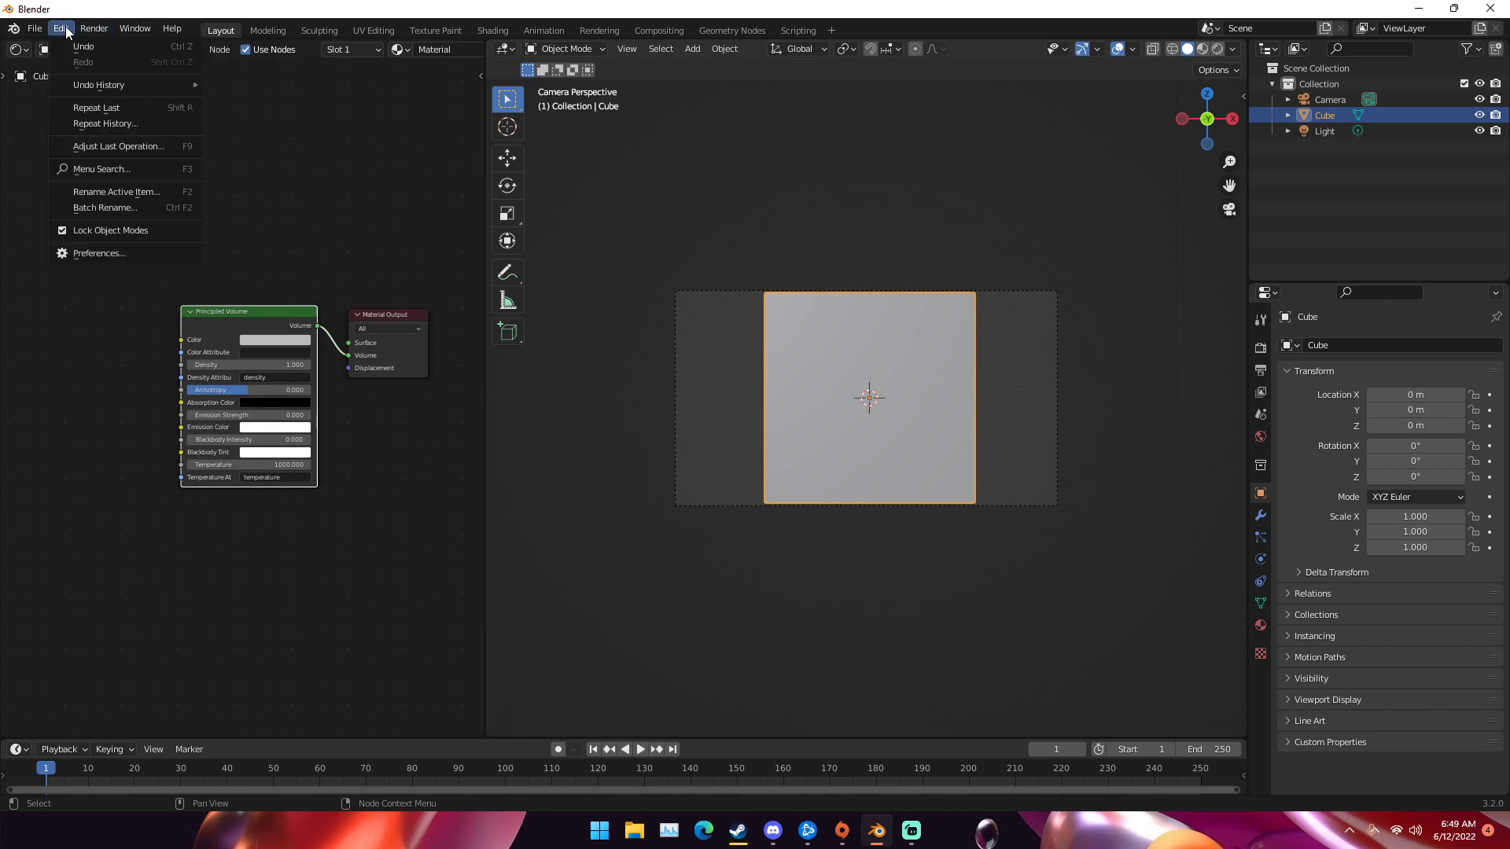
{"action": "left_click", "coordinate": [88, 253]}
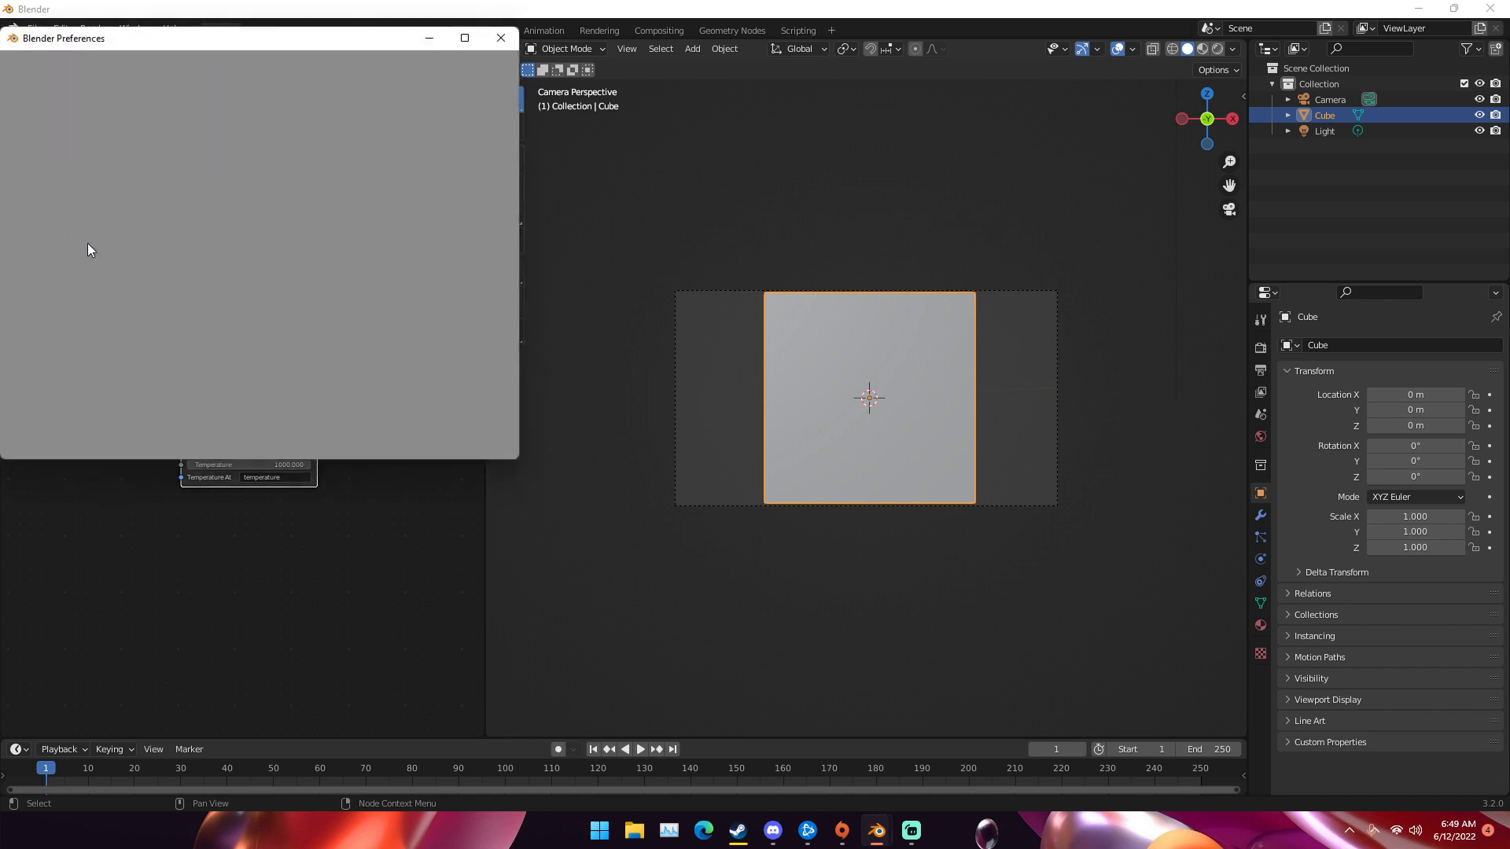
{"action": "type", "text": "node"}
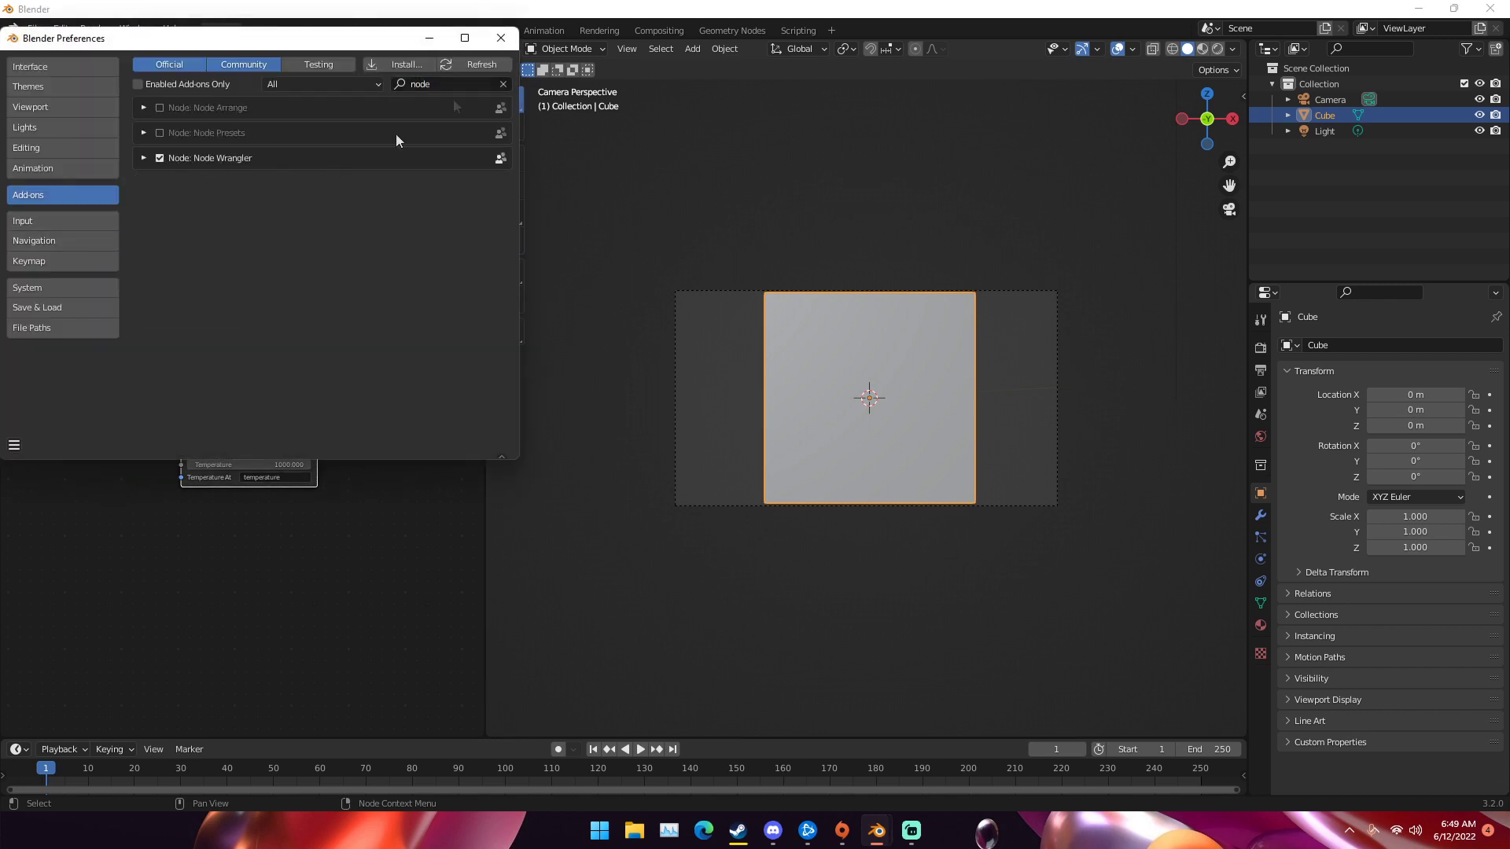
{"action": "left_click", "coordinate": [500, 38]}
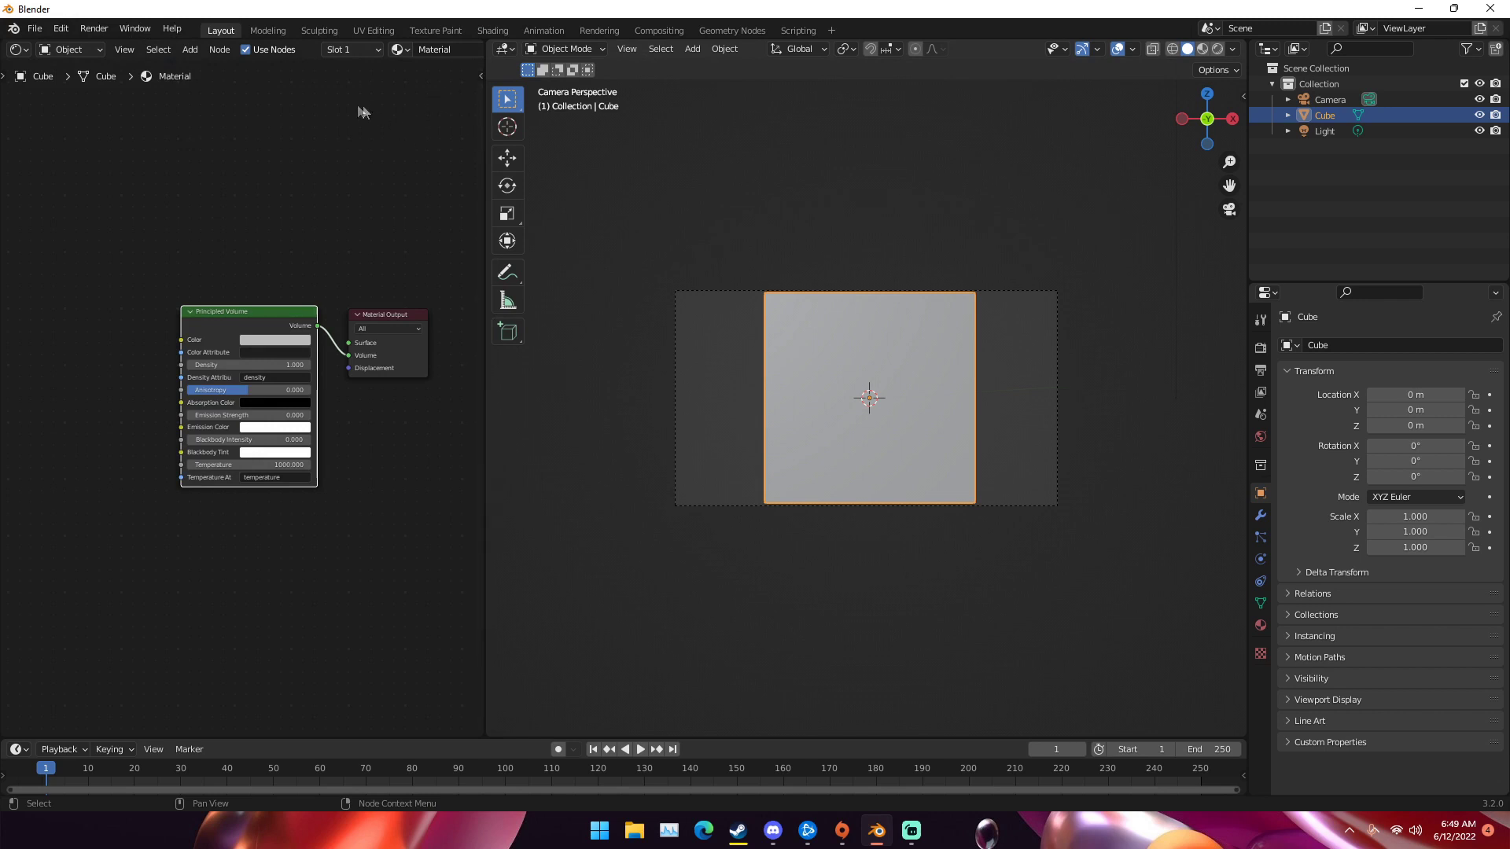
- Add a Mapping node in front of the Principled Volume node
{"action": "middle_click_drag", "start_coordinate": [367, 111], "coordinate": [473, 97]}
{"action": "scroll", "coordinate": [277, 271], "scroll_direction": "up", "scroll_amount": 4}
{"action": "scroll", "coordinate": [277, 271], "scroll_direction": "down", "scroll_amount": 6}
{"action": "middle_click_drag", "start_coordinate": [236, 279], "coordinate": [310, 257]}
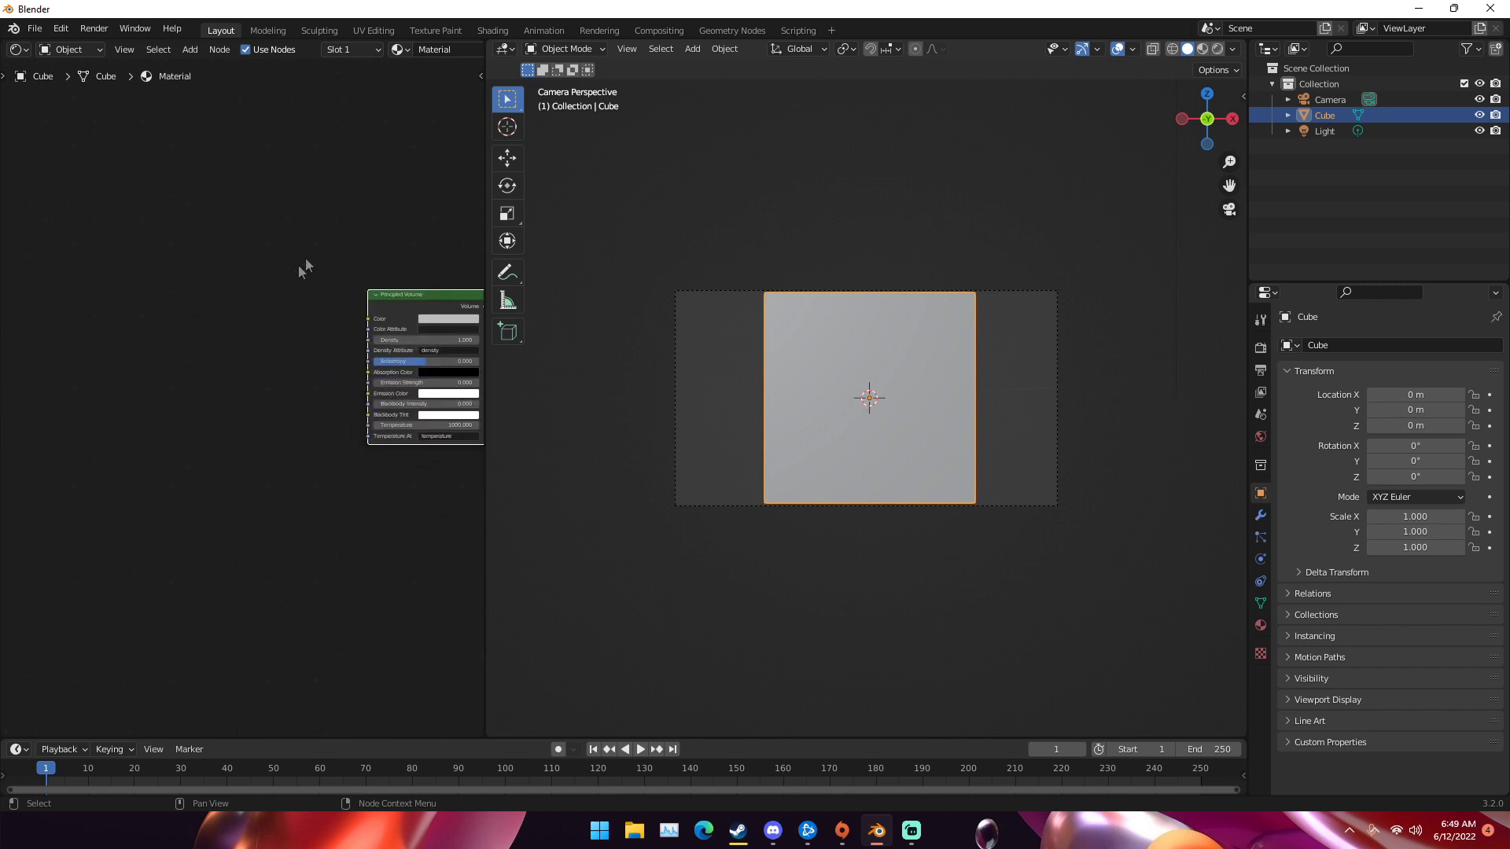
{"action": "key", "text": "shift+a"}
{"action": "left_click", "coordinate": [223, 279]}
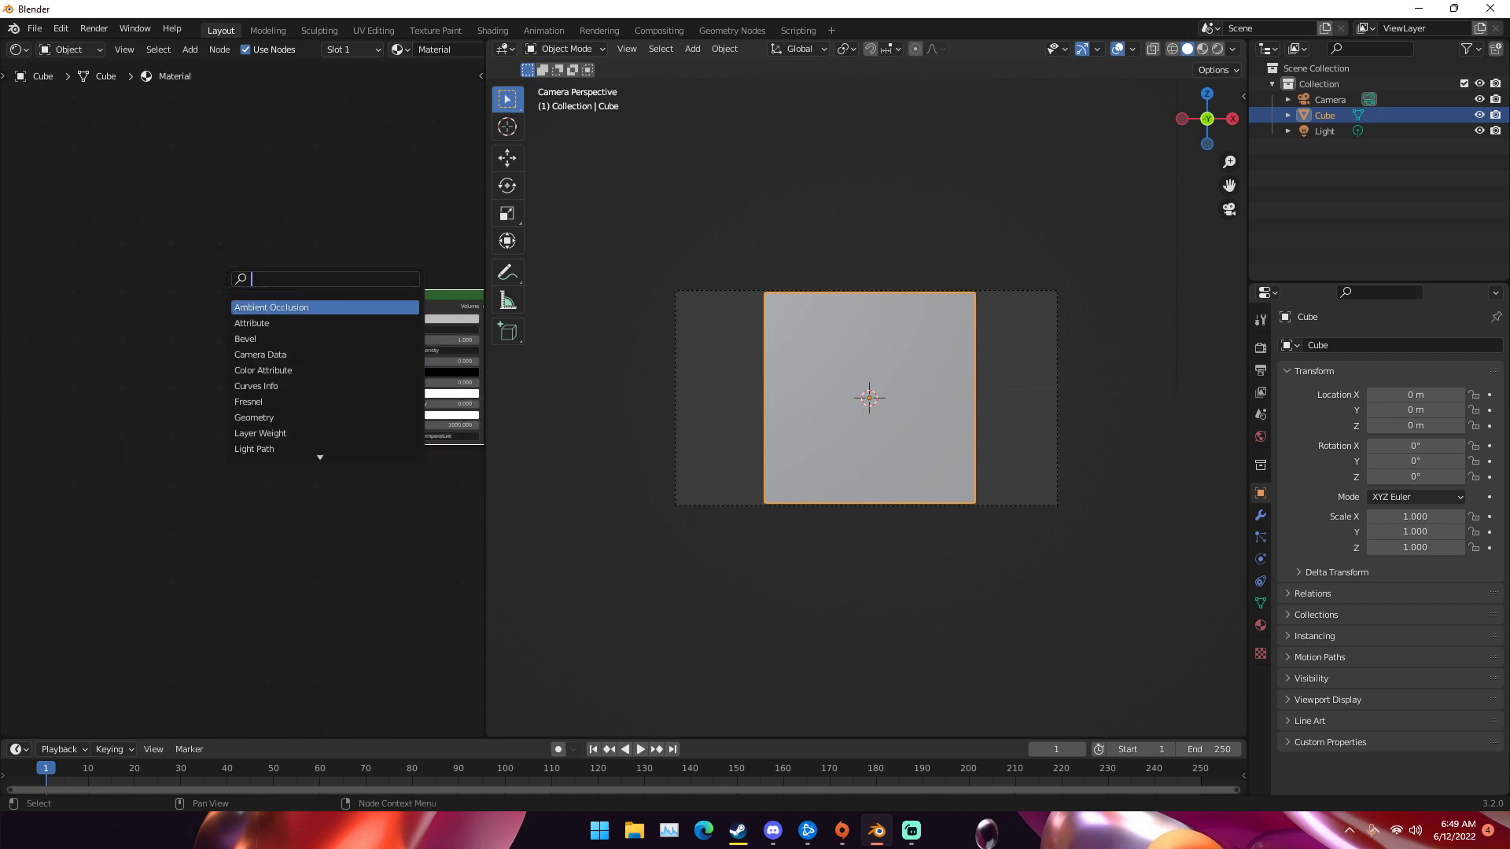
{"action": "type", "text": "mapp"}
{"action": "key", "text": "Return"}
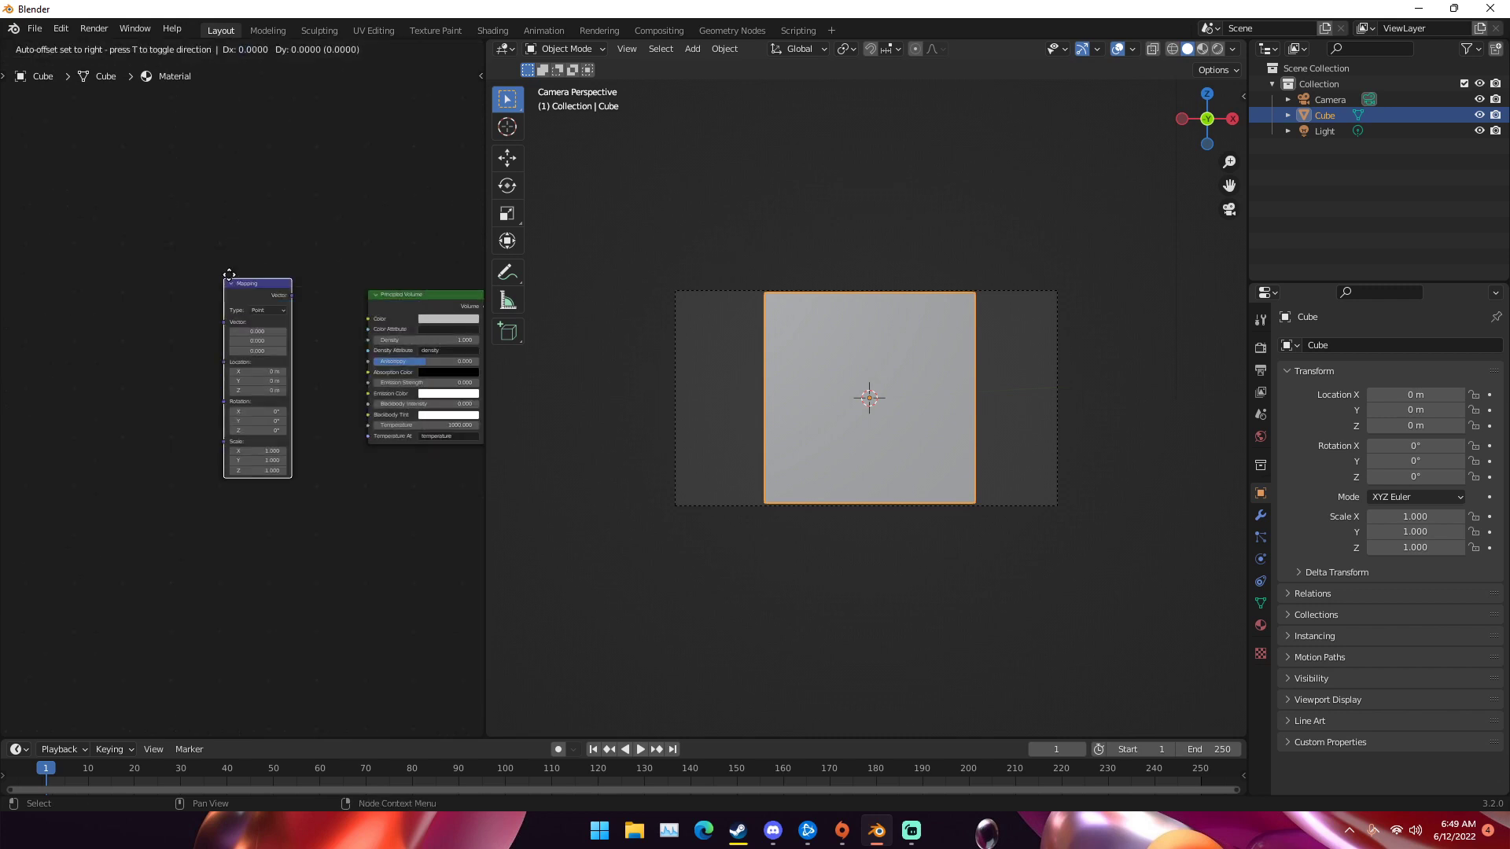
{"action": "left_click", "coordinate": [219, 273]}
- Add a Texture Coordinate node in front of the Mapping node
{"action": "key", "text": "shift+a"}
{"action": "left_click", "coordinate": [215, 269]}
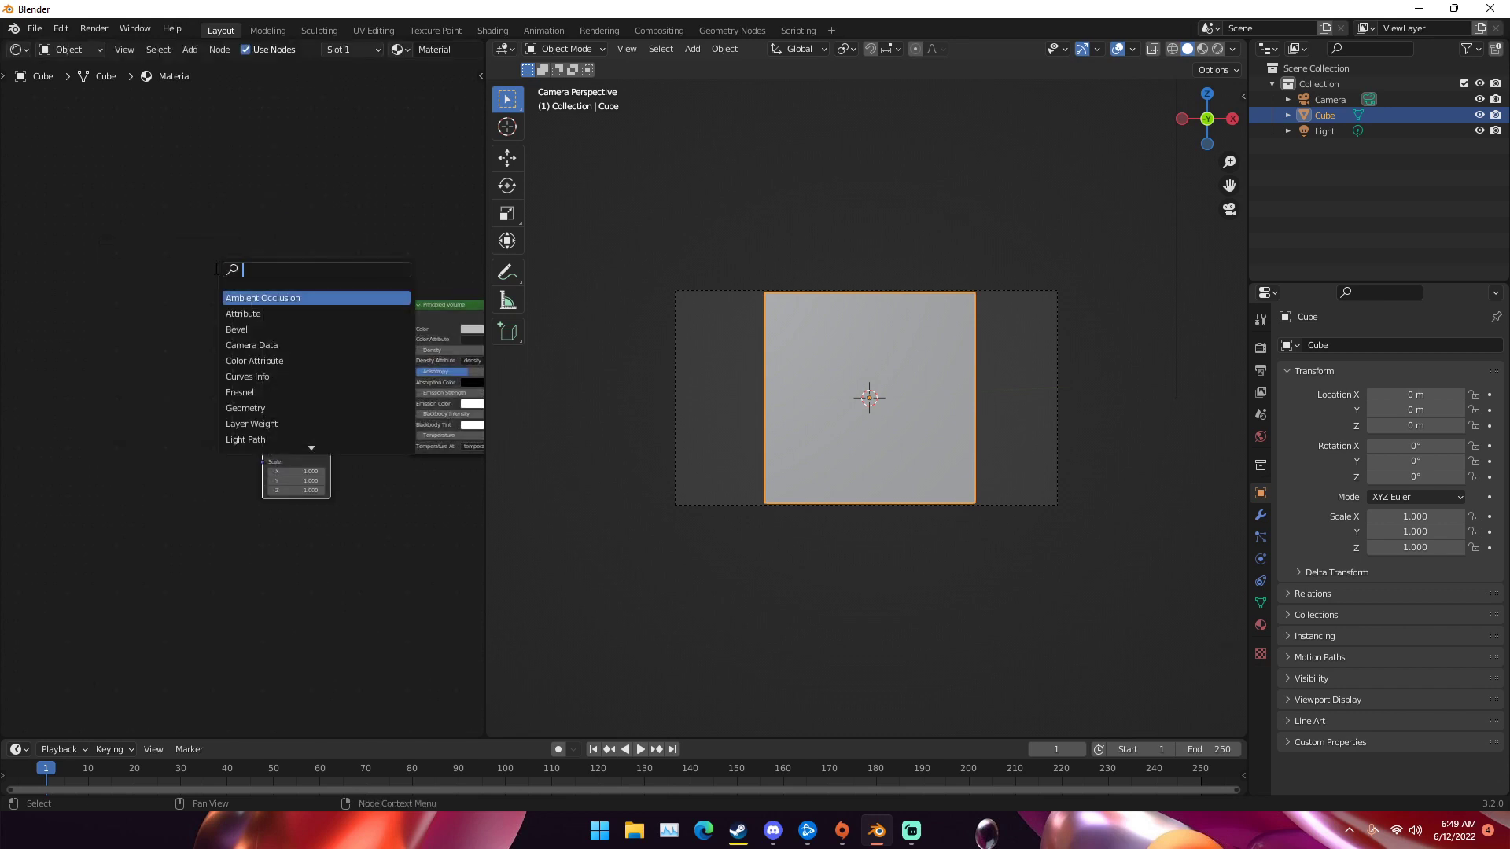
{"action": "type", "text": "texture coo"}
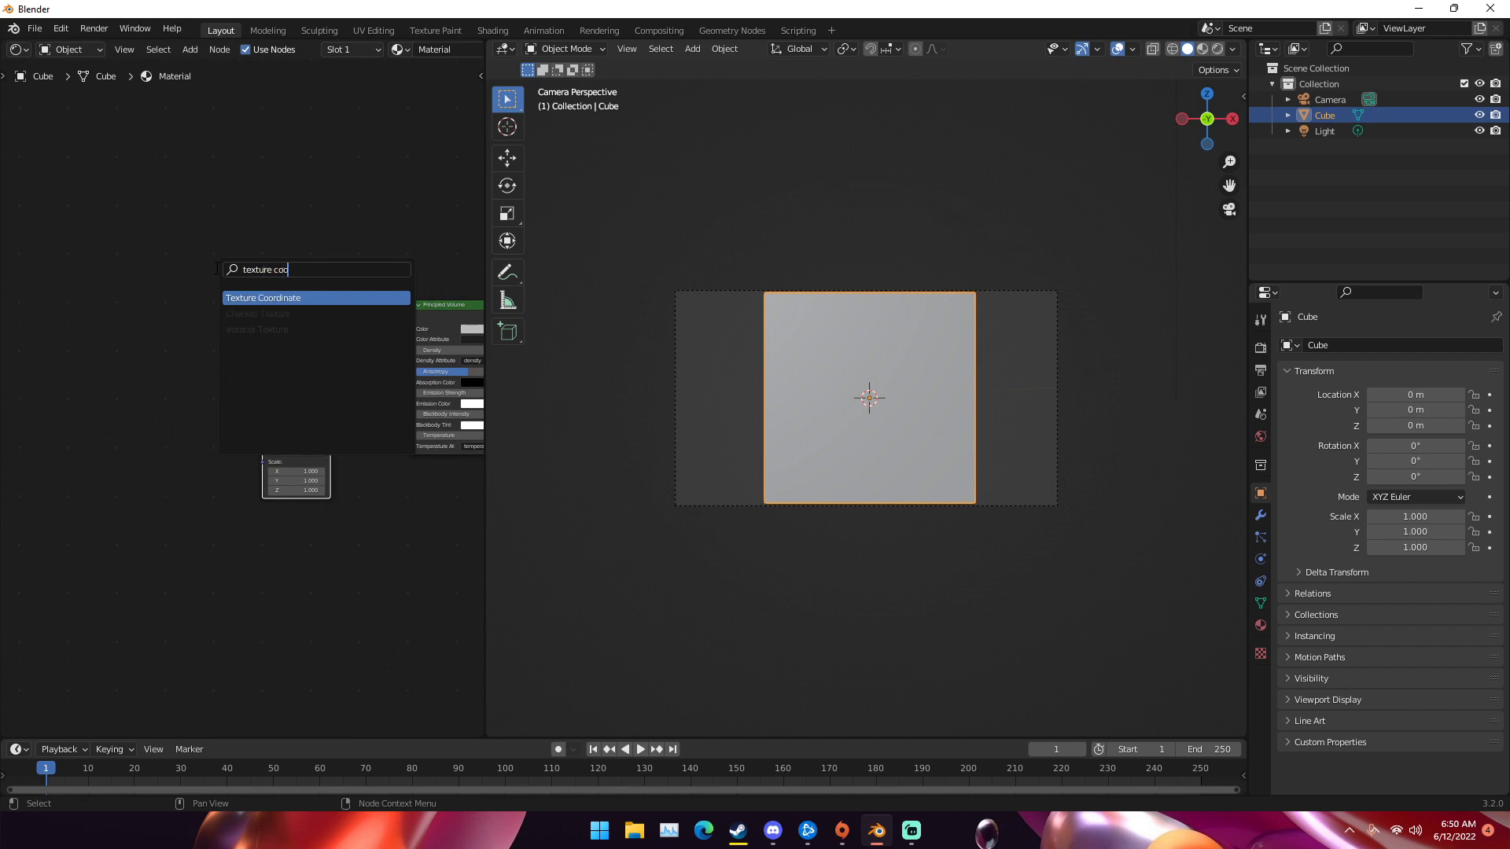
{"action": "key", "text": "Return"}
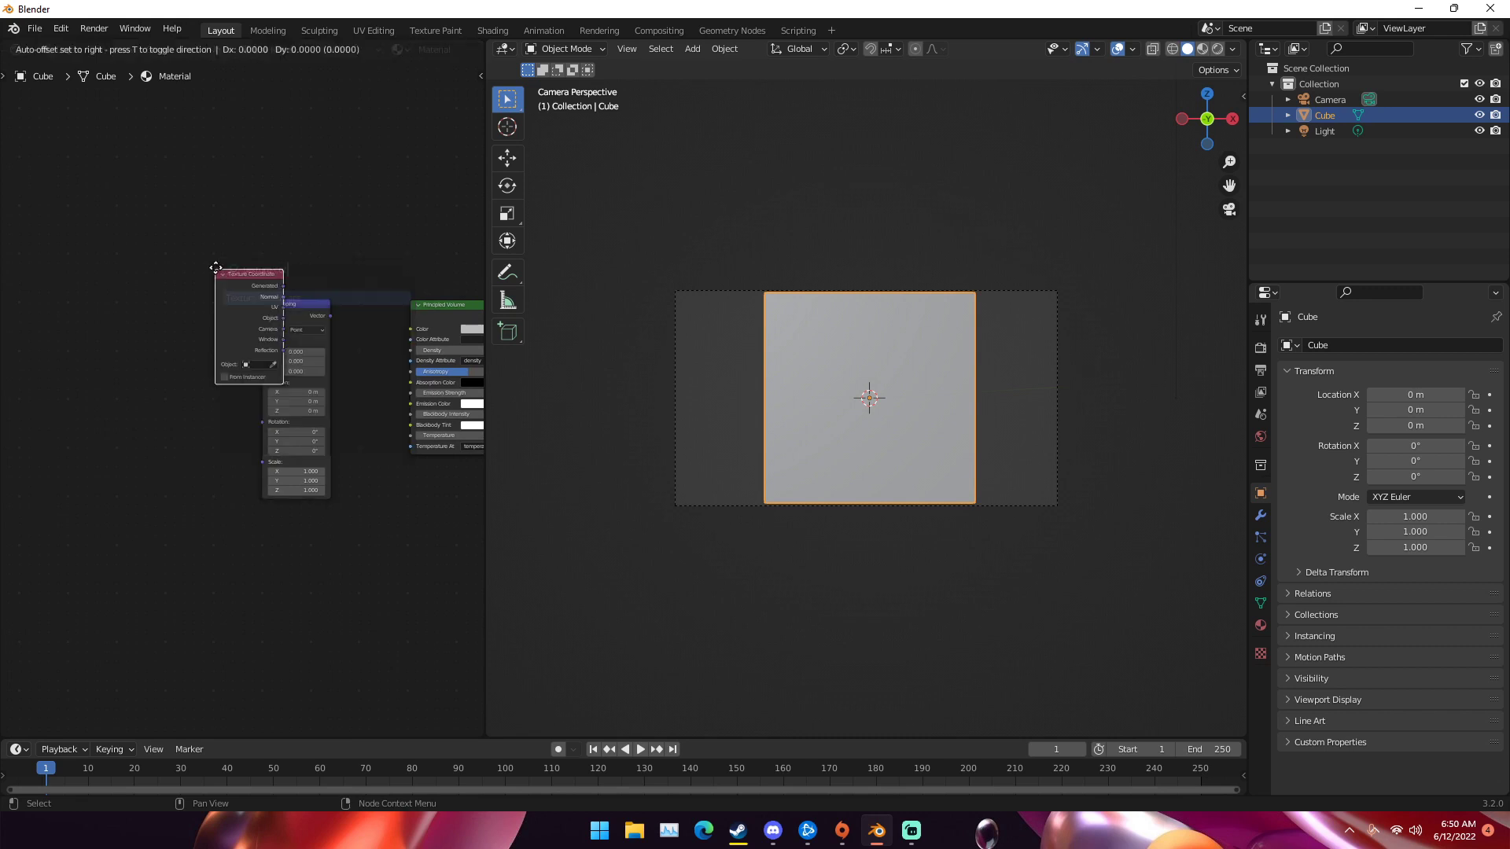
{"action": "left_click", "coordinate": [157, 323]}
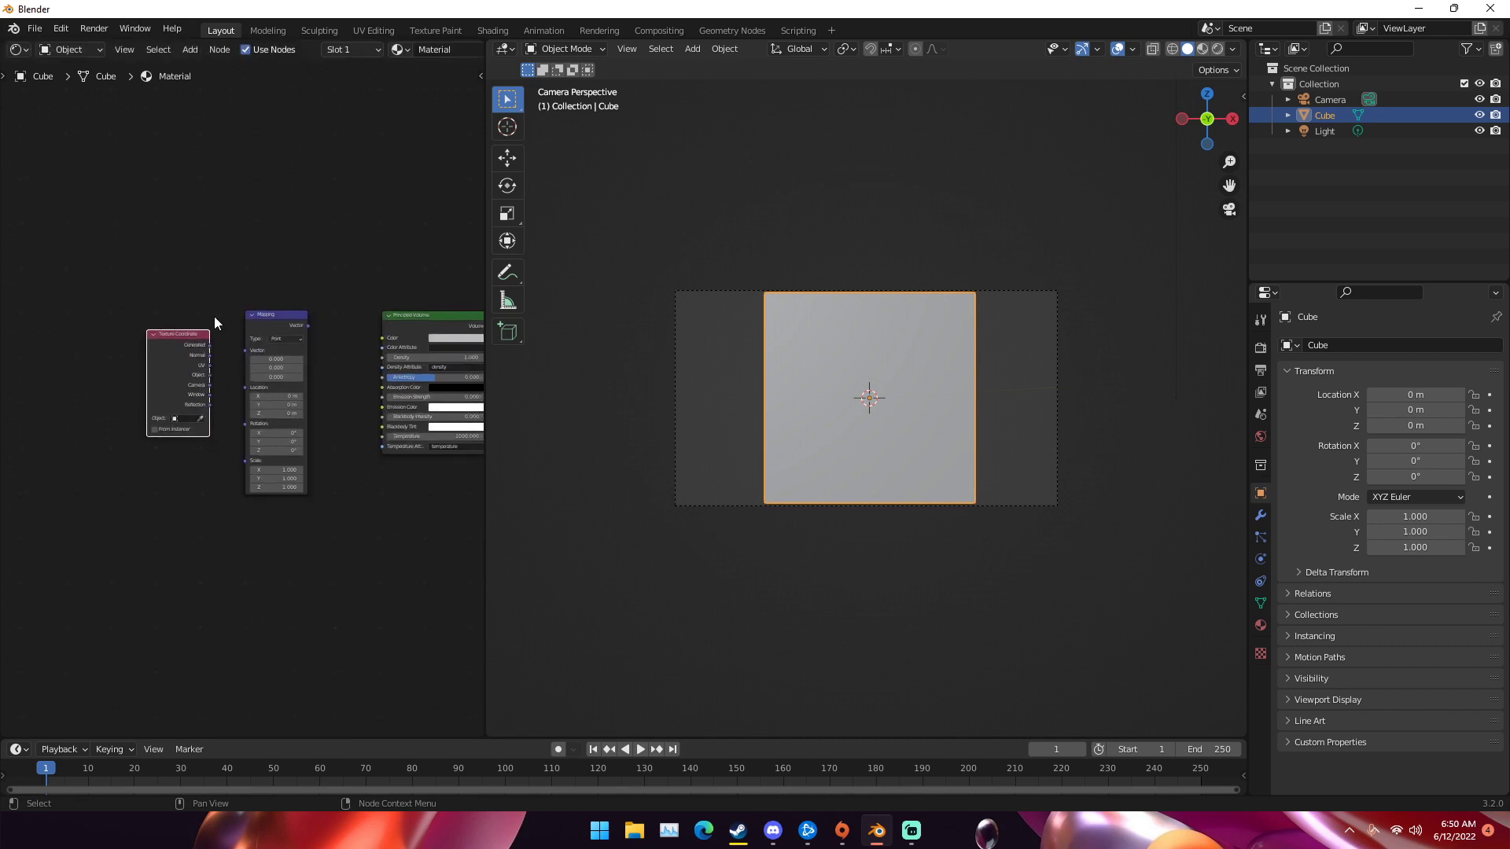
- Widen the Shader Editor area to give the Texture Coordinate and Mapping nodes more room
{"action": "scroll", "coordinate": [214, 318], "scroll_direction": "up", "scroll_amount": 2}
{"action": "left_click_drag", "start_coordinate": [485, 280], "coordinate": [639, 280]}
{"action": "scroll", "coordinate": [338, 350], "scroll_direction": "up", "scroll_amount": 4}
{"action": "middle_click_drag", "start_coordinate": [330, 347], "coordinate": [405, 349]}
{"action": "scroll", "coordinate": [399, 349], "scroll_direction": "down", "scroll_amount": 2}
{"action": "scroll", "coordinate": [377, 330], "scroll_direction": "down", "scroll_amount": 1}
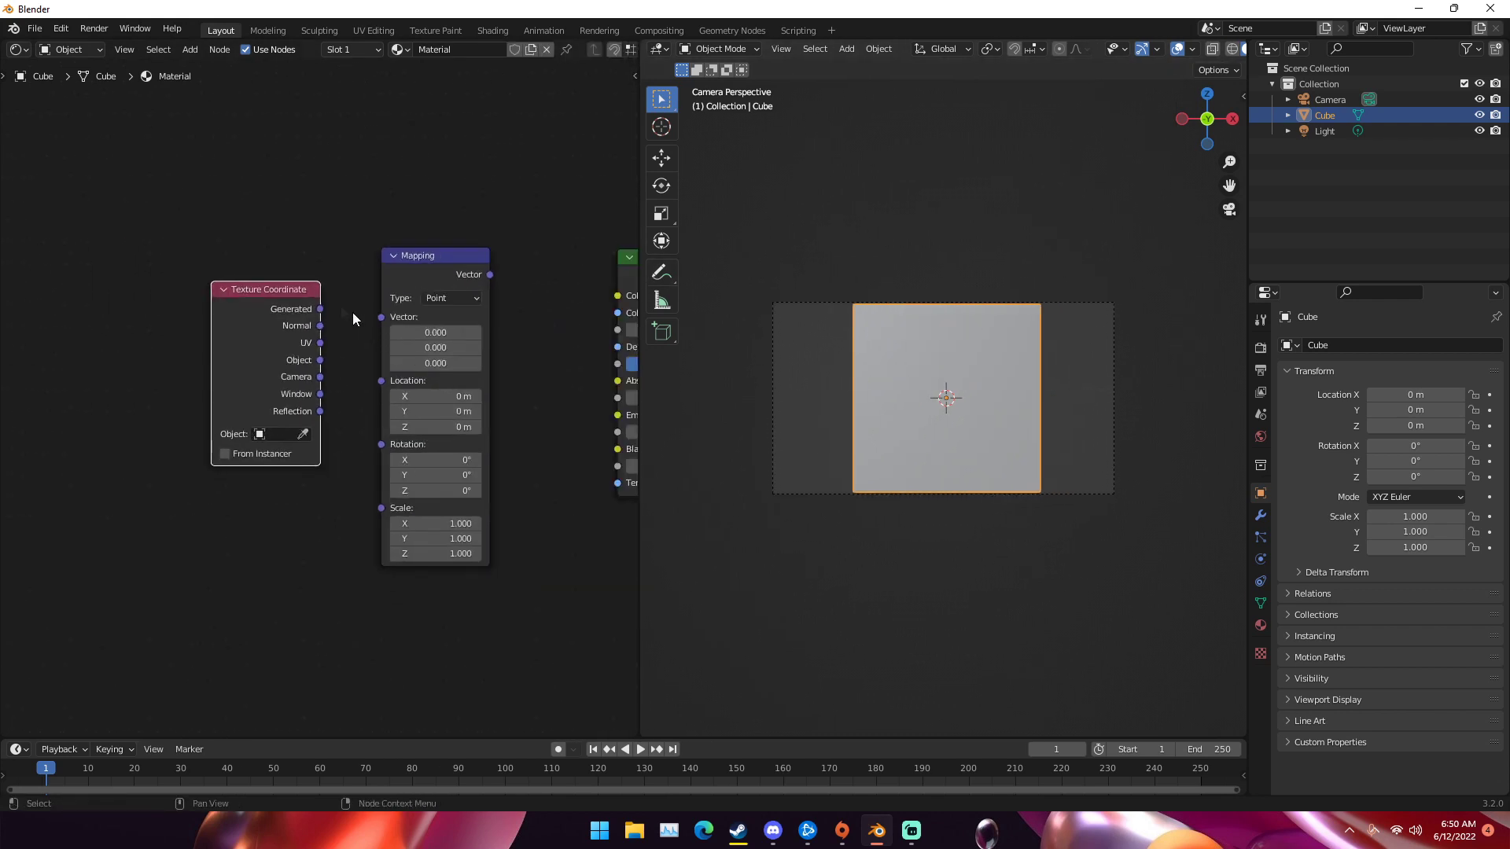
- Connect the Texture Coordinate's Object output to the Mapping node's Vector input and line the two nodes up
{"action": "left_click_drag", "start_coordinate": [277, 299], "coordinate": [287, 268]}
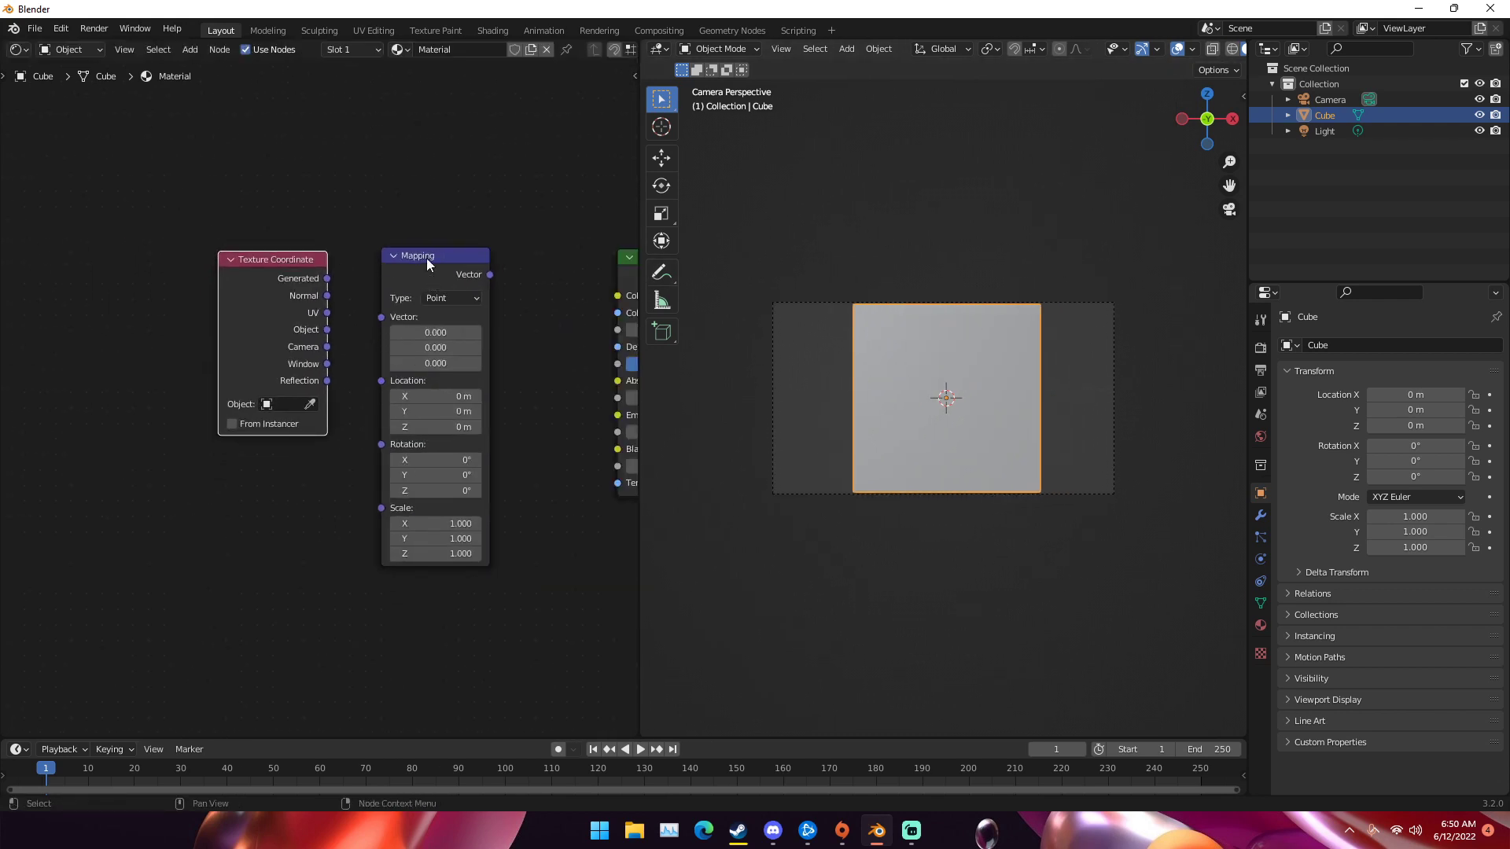
{"action": "left_click_drag", "start_coordinate": [426, 258], "coordinate": [433, 255]}
{"action": "left_click_drag", "start_coordinate": [324, 300], "coordinate": [391, 313]}
{"action": "left_click_drag", "start_coordinate": [430, 255], "coordinate": [431, 239]}
{"action": "mouse_move", "coordinate": [466, 275]}
{"action": "middle_mouse_down"}
{"action": "mouse_move", "coordinate": [353, 288]}
{"action": "mouse_move", "coordinate": [475, 285]}
{"action": "middle_mouse_up"}
{"action": "scroll", "coordinate": [471, 295], "scroll_direction": "down", "scroll_amount": 4}
{"action": "left_click_drag", "start_coordinate": [266, 312], "coordinate": [164, 306]}
{"action": "left_click_drag", "start_coordinate": [385, 315], "coordinate": [291, 308]}
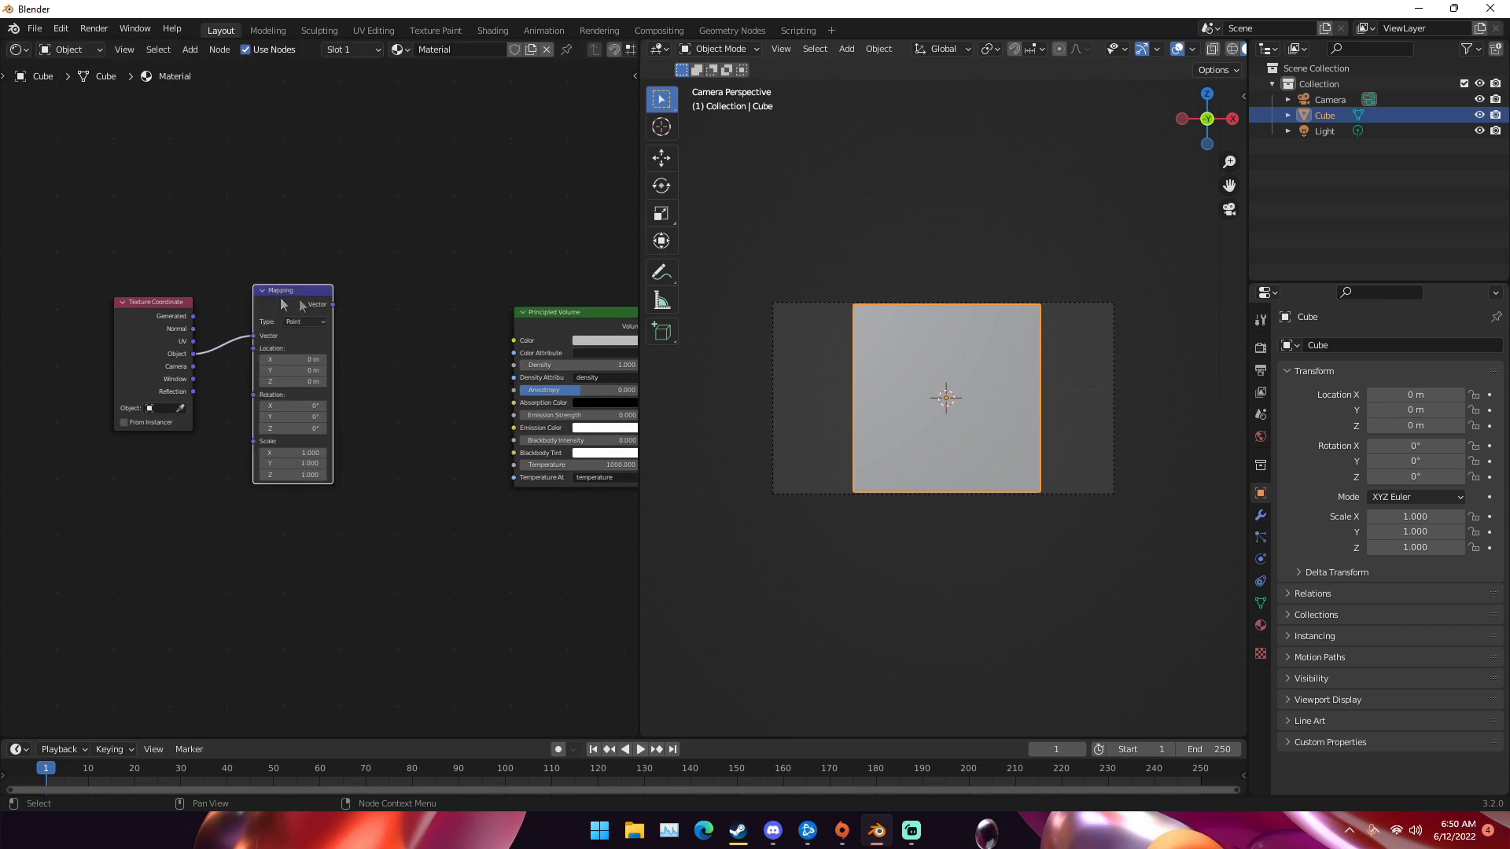
- Add a Gradient Texture node between Mapping and Principled Volume and set its gradient type to Spherical
{"action": "key", "text": "shift+a"}
{"action": "left_click", "coordinate": [383, 302]}
{"action": "type", "text": "grad"}
{"action": "key", "text": "Return"}
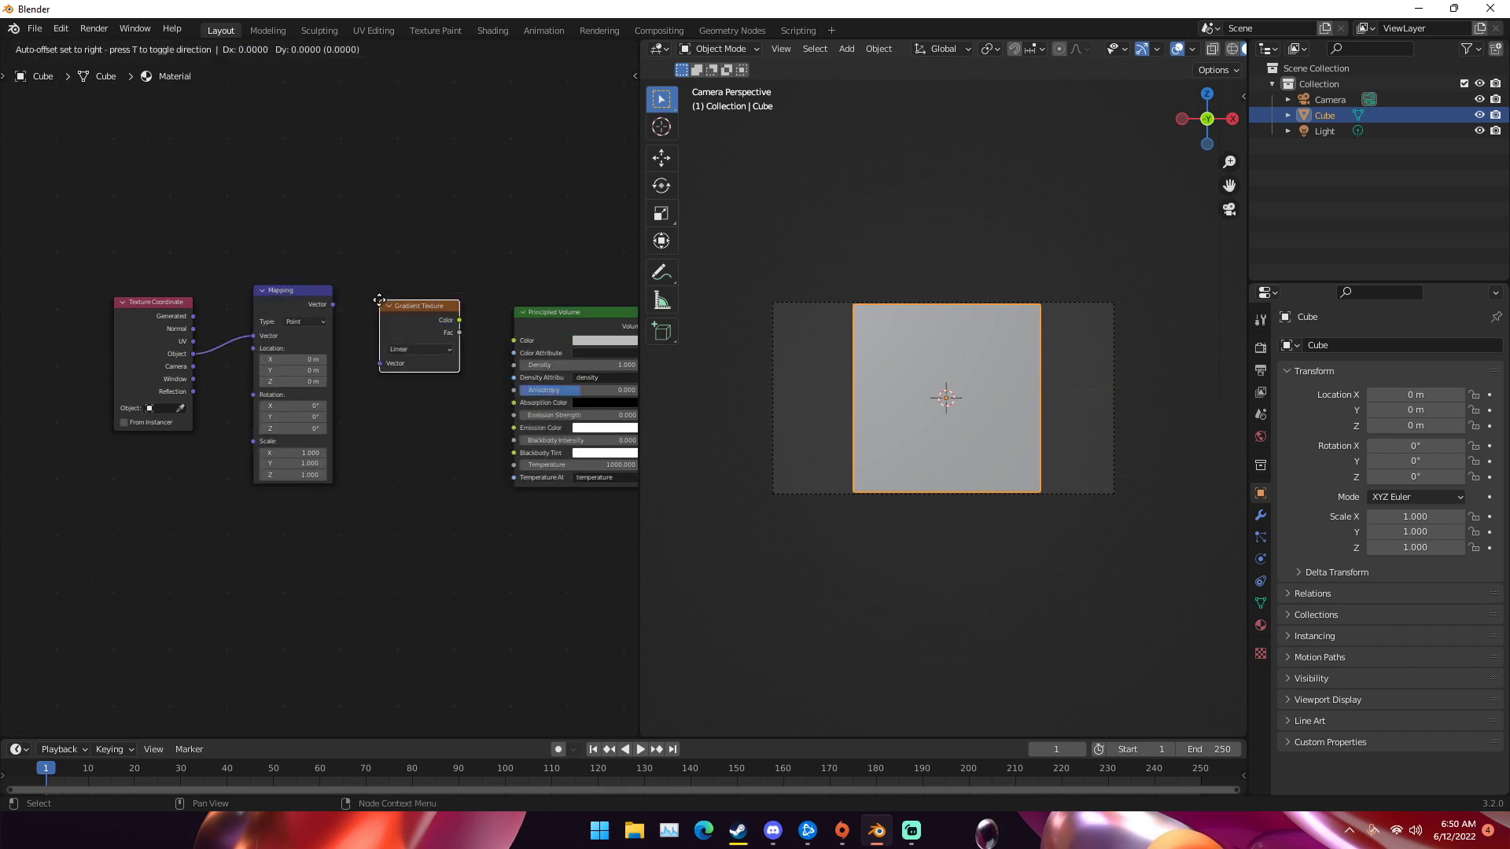
{"action": "left_click", "coordinate": [380, 301]}
{"action": "scroll", "coordinate": [379, 344], "scroll_direction": "up", "scroll_amount": 3}
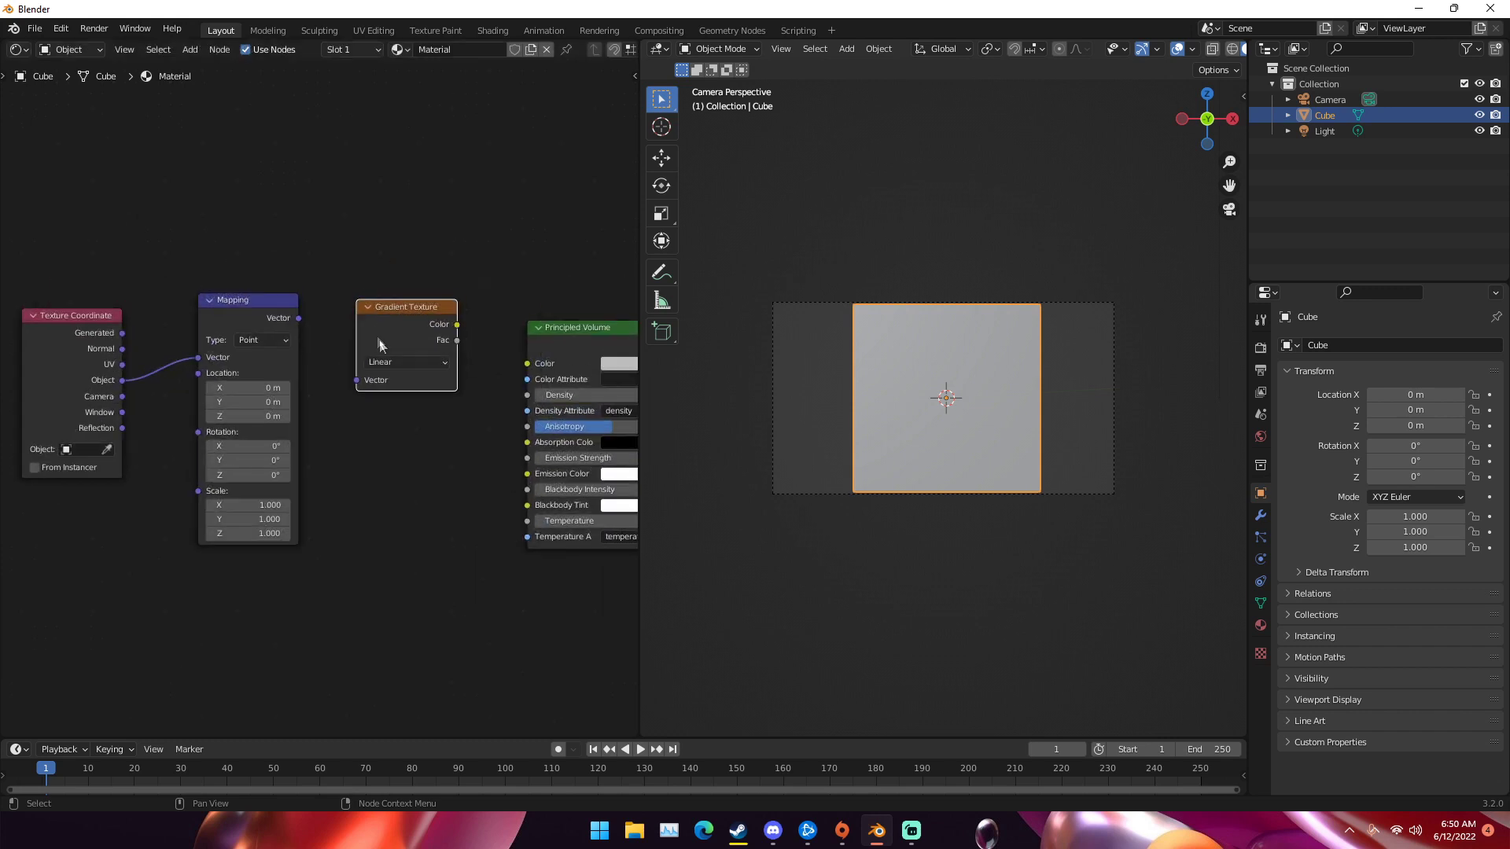
{"action": "left_click", "coordinate": [381, 364]}
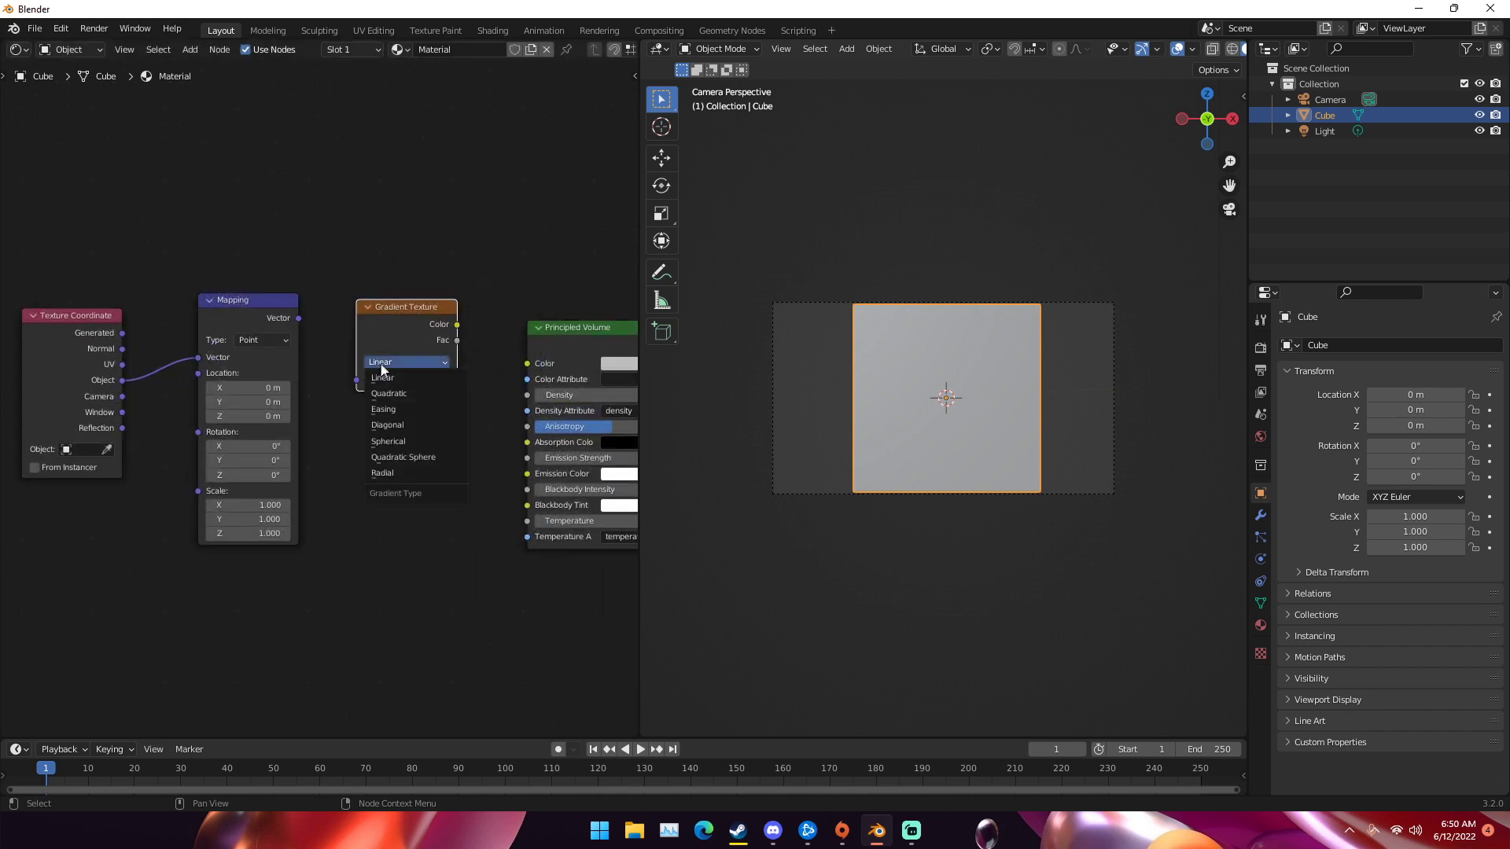
{"action": "left_click", "coordinate": [388, 440]}
- Connect the Mapping vector to the Gradient Texture and the gradient's Color output to the Principled Volume's Density
{"action": "left_click_drag", "start_coordinate": [397, 323], "coordinate": [428, 319]}
{"action": "left_click_drag", "start_coordinate": [299, 318], "coordinate": [391, 383]}
{"action": "left_click_drag", "start_coordinate": [480, 324], "coordinate": [530, 394]}
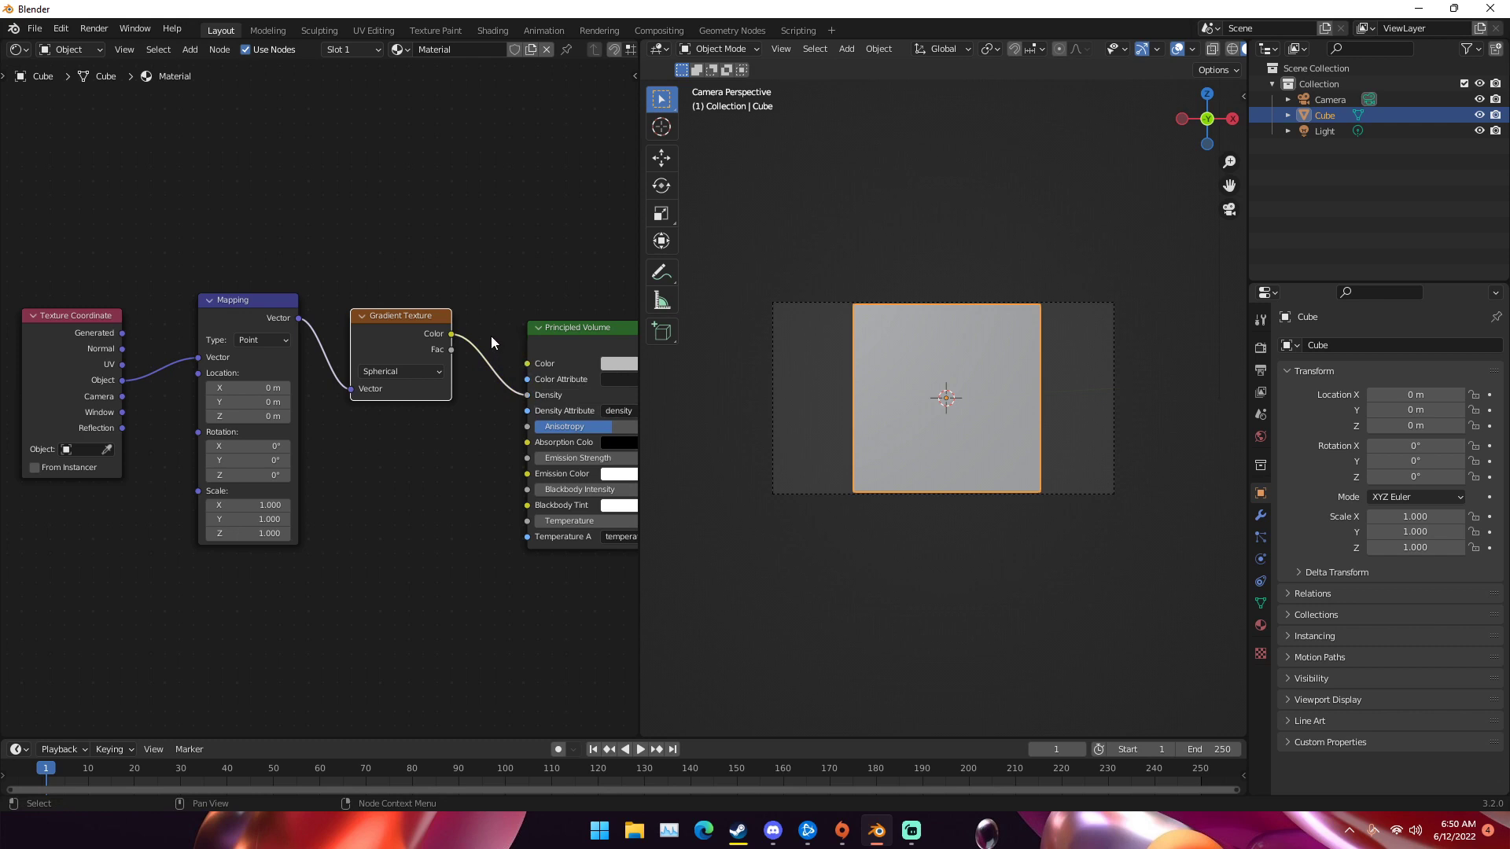
- Switch the viewport to rendered shading, check the render engine options with Eevee kept, and fit the camera frame in view
{"action": "key", "text": "z"}
{"action": "left_click", "coordinate": [1026, 206]}
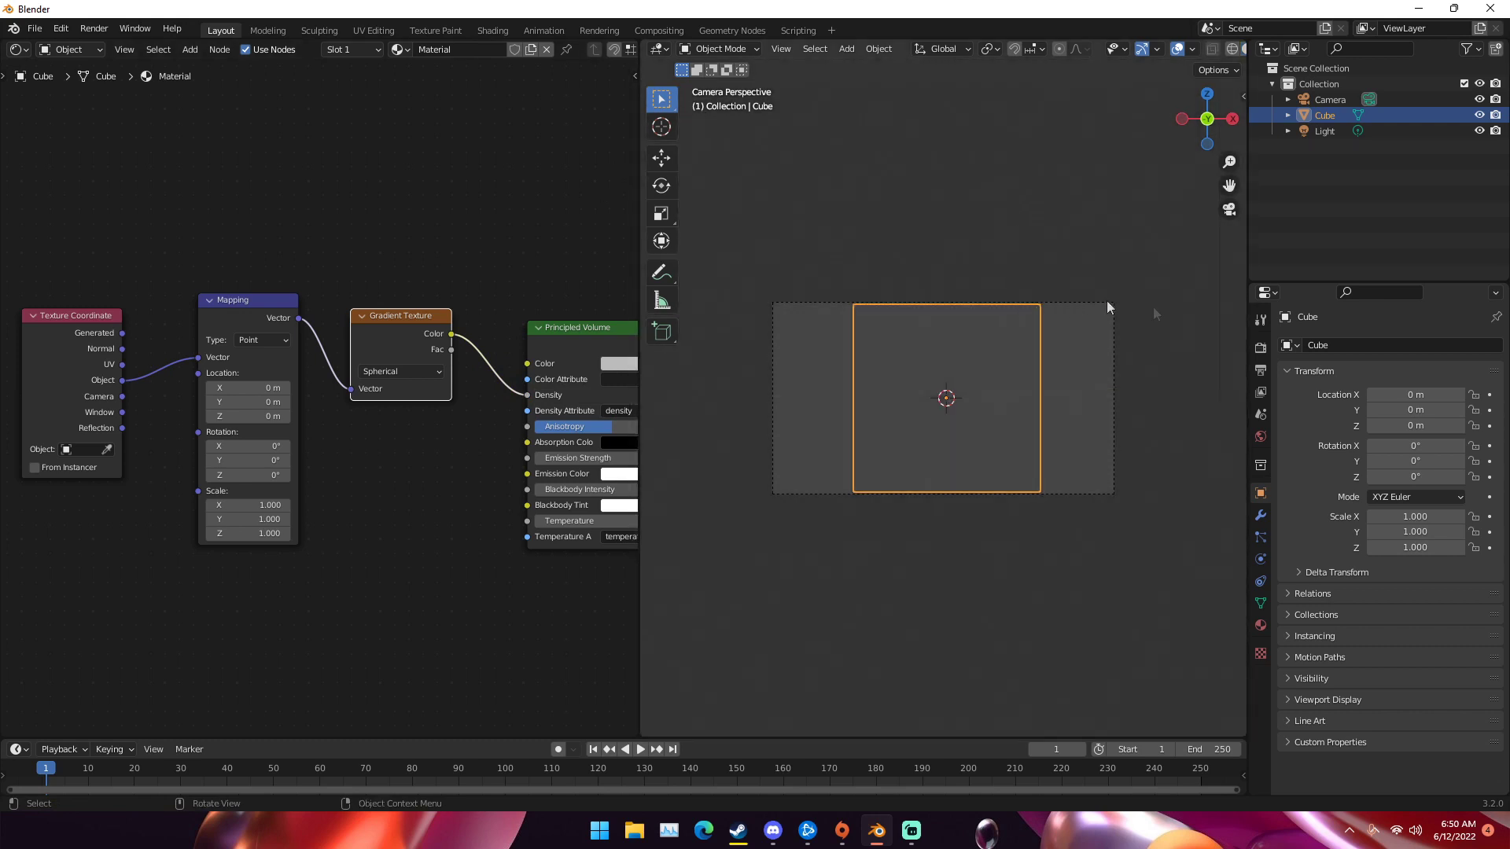
{"action": "left_click", "coordinate": [1260, 348]}
{"action": "left_click", "coordinate": [1392, 346]}
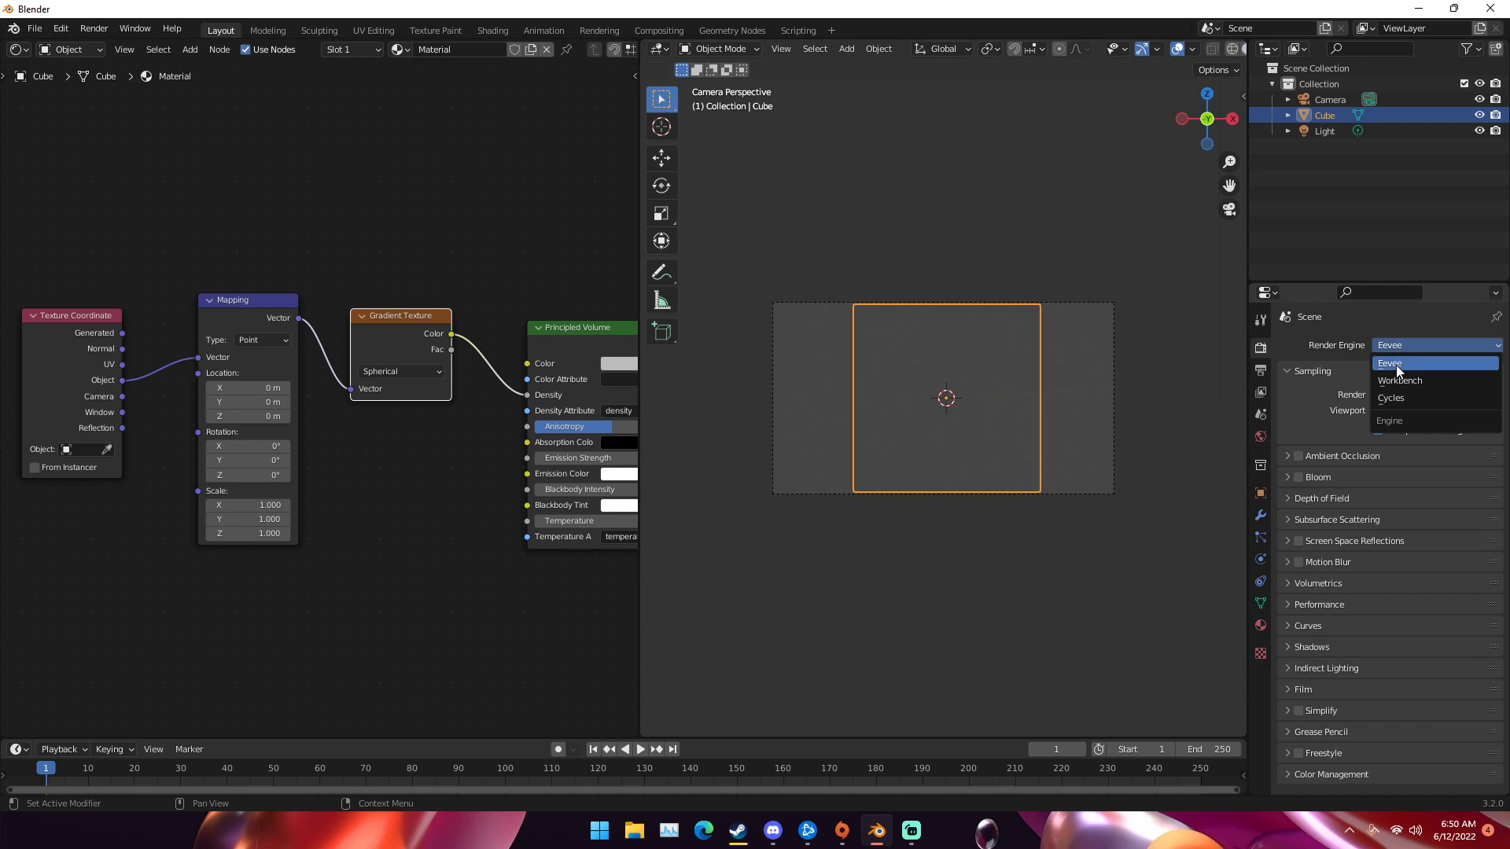
{"action": "key", "text": "Home"}
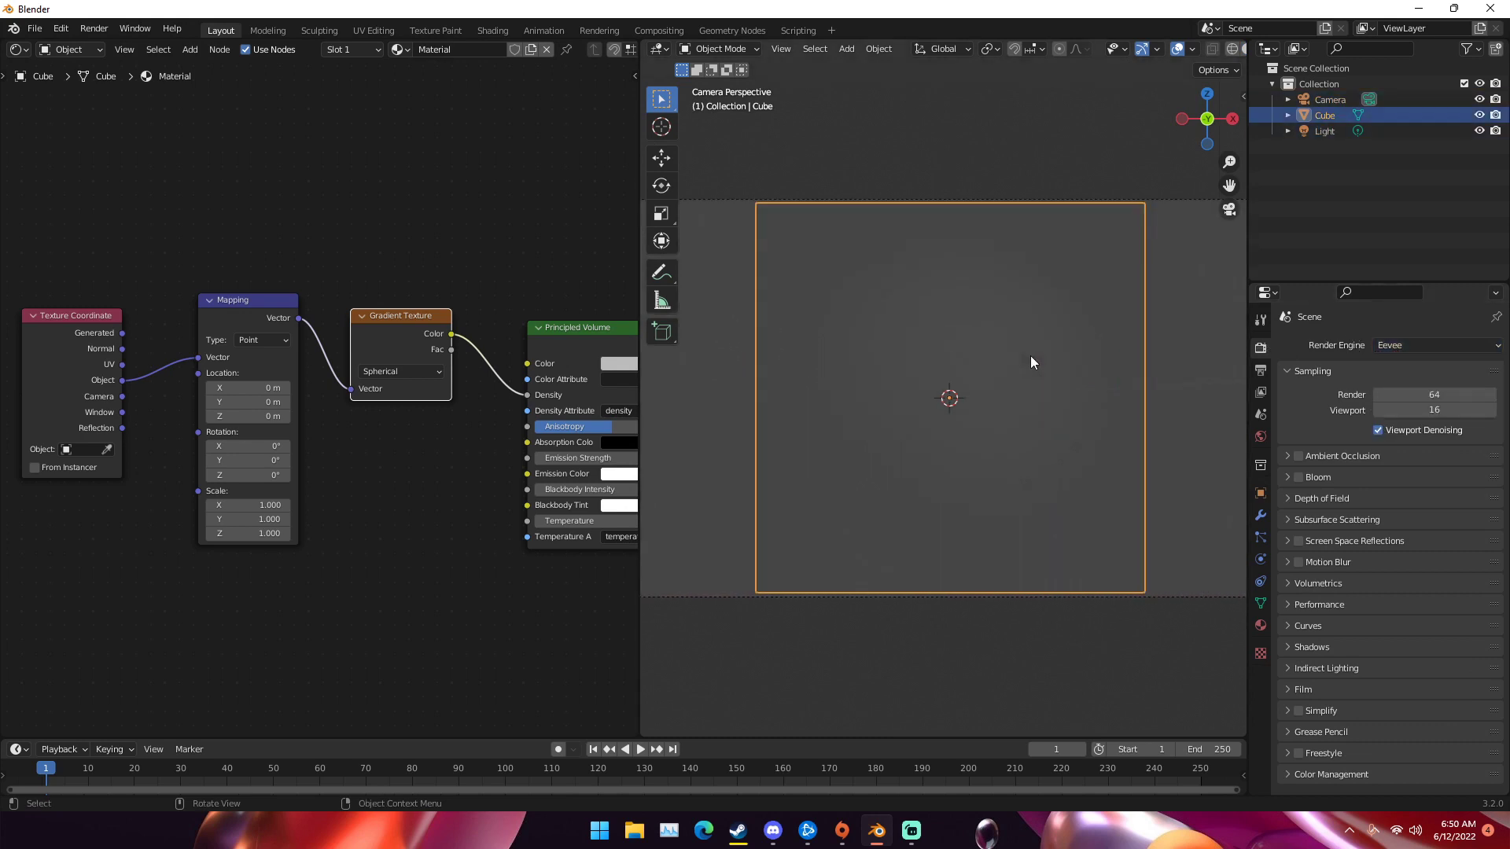
- Add a point light inside the cube near its centre
{"action": "key", "text": "shift+a"}
{"action": "mouse_move", "coordinate": [994, 570]}
{"action": "left_click", "coordinate": [1132, 563]}
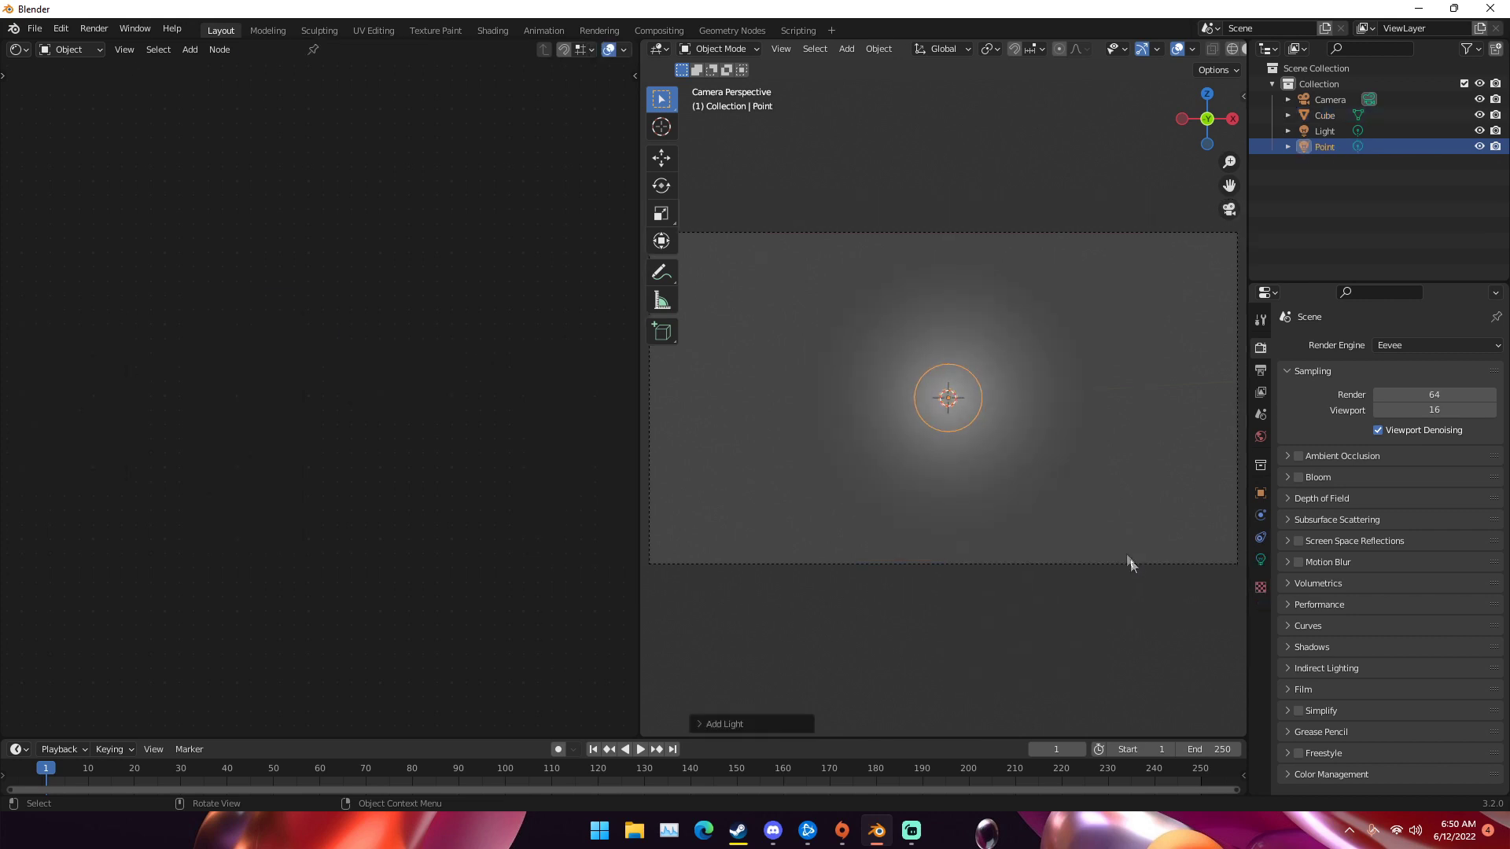
{"action": "key", "text": "g"}
{"action": "left_click", "coordinate": [1117, 545]}
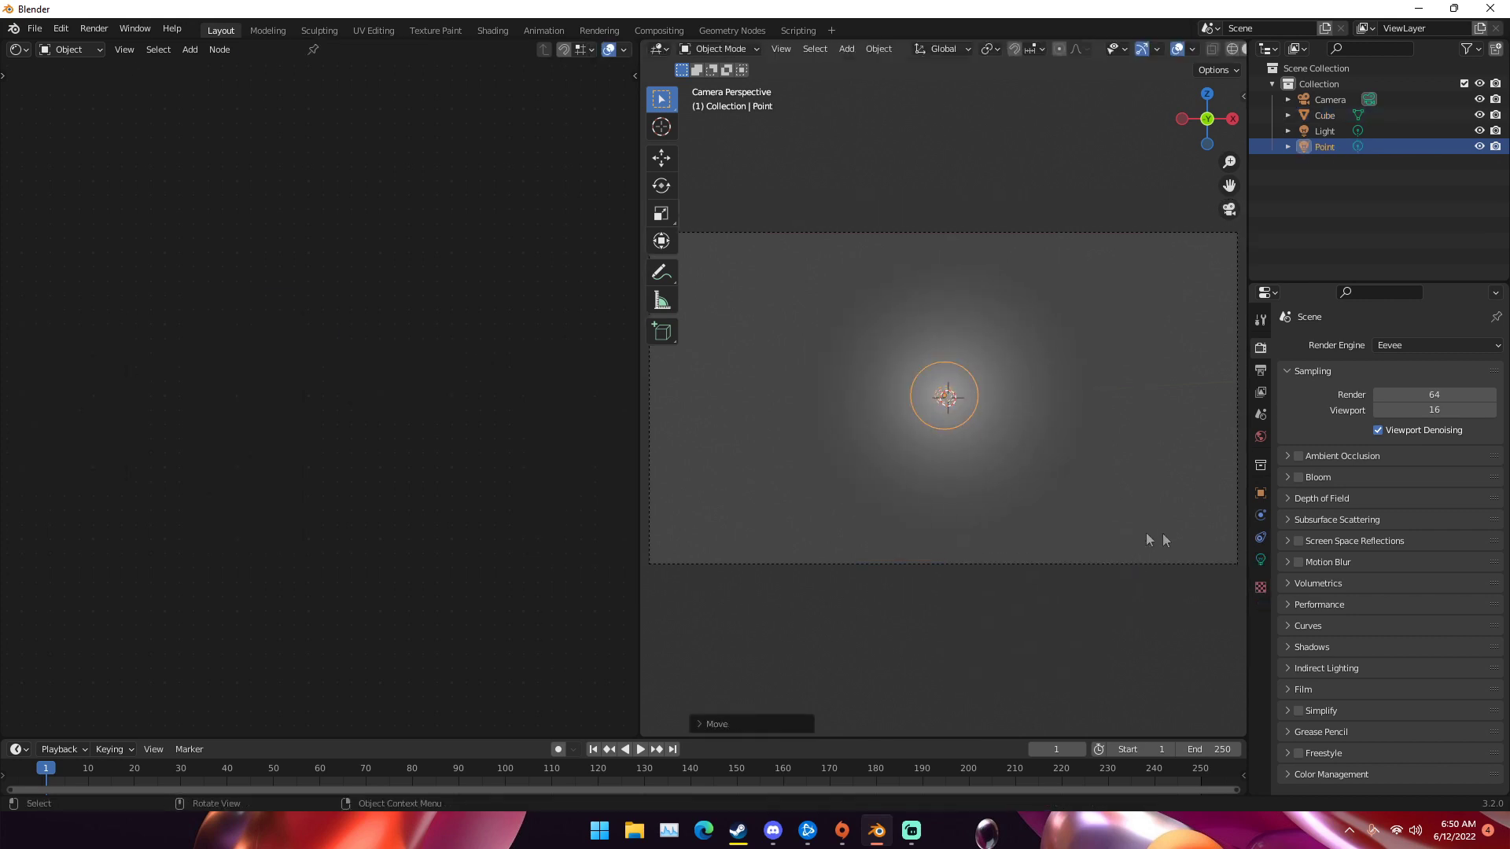
- Set the new point light's power to 1000 W
{"action": "left_click", "coordinate": [1261, 560]}
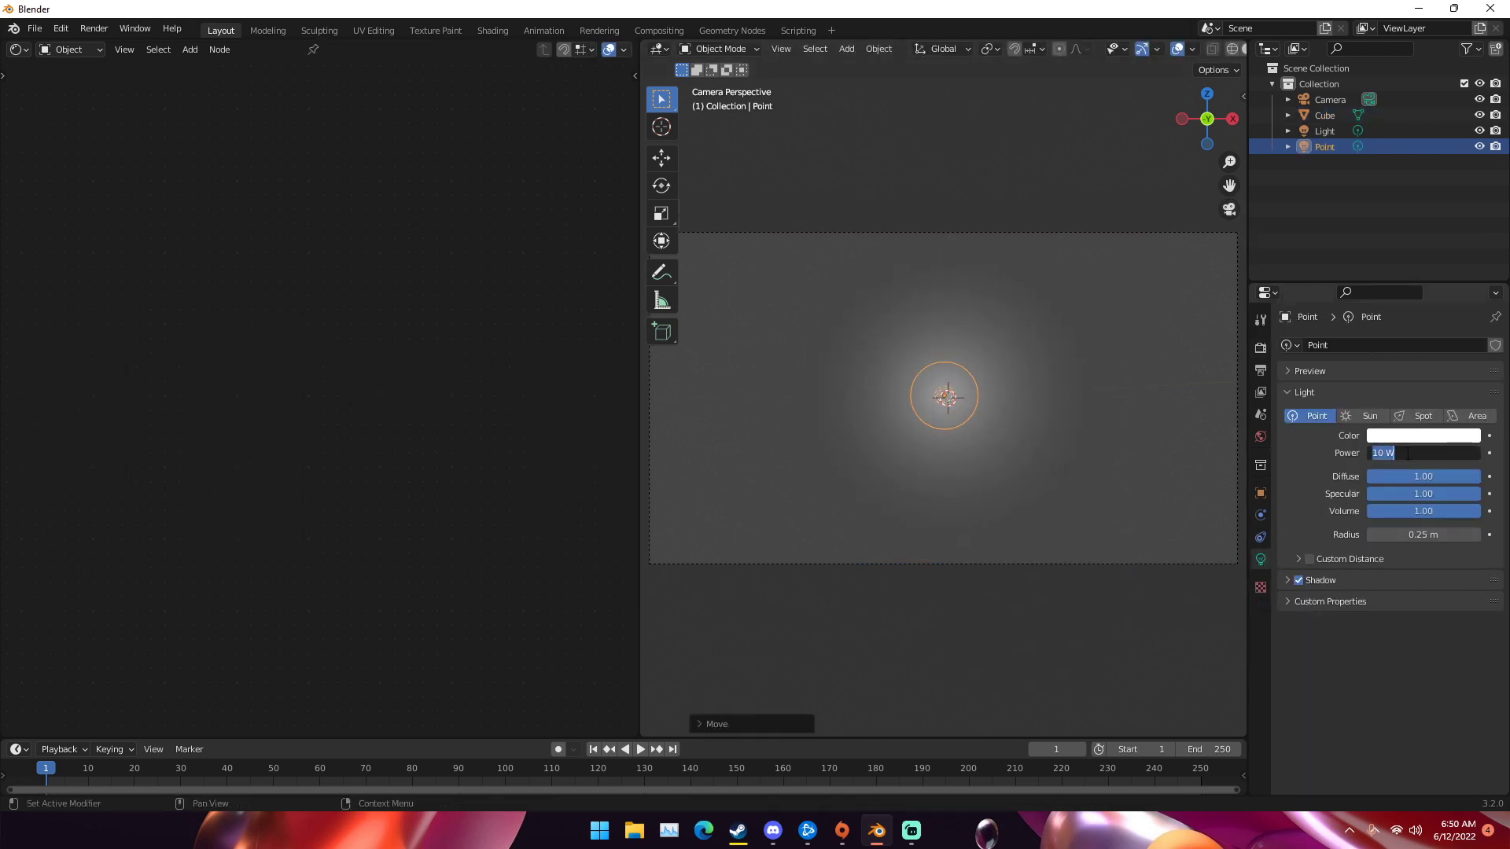
{"action": "type", "text": "0"}
{"action": "key", "text": "Return"}
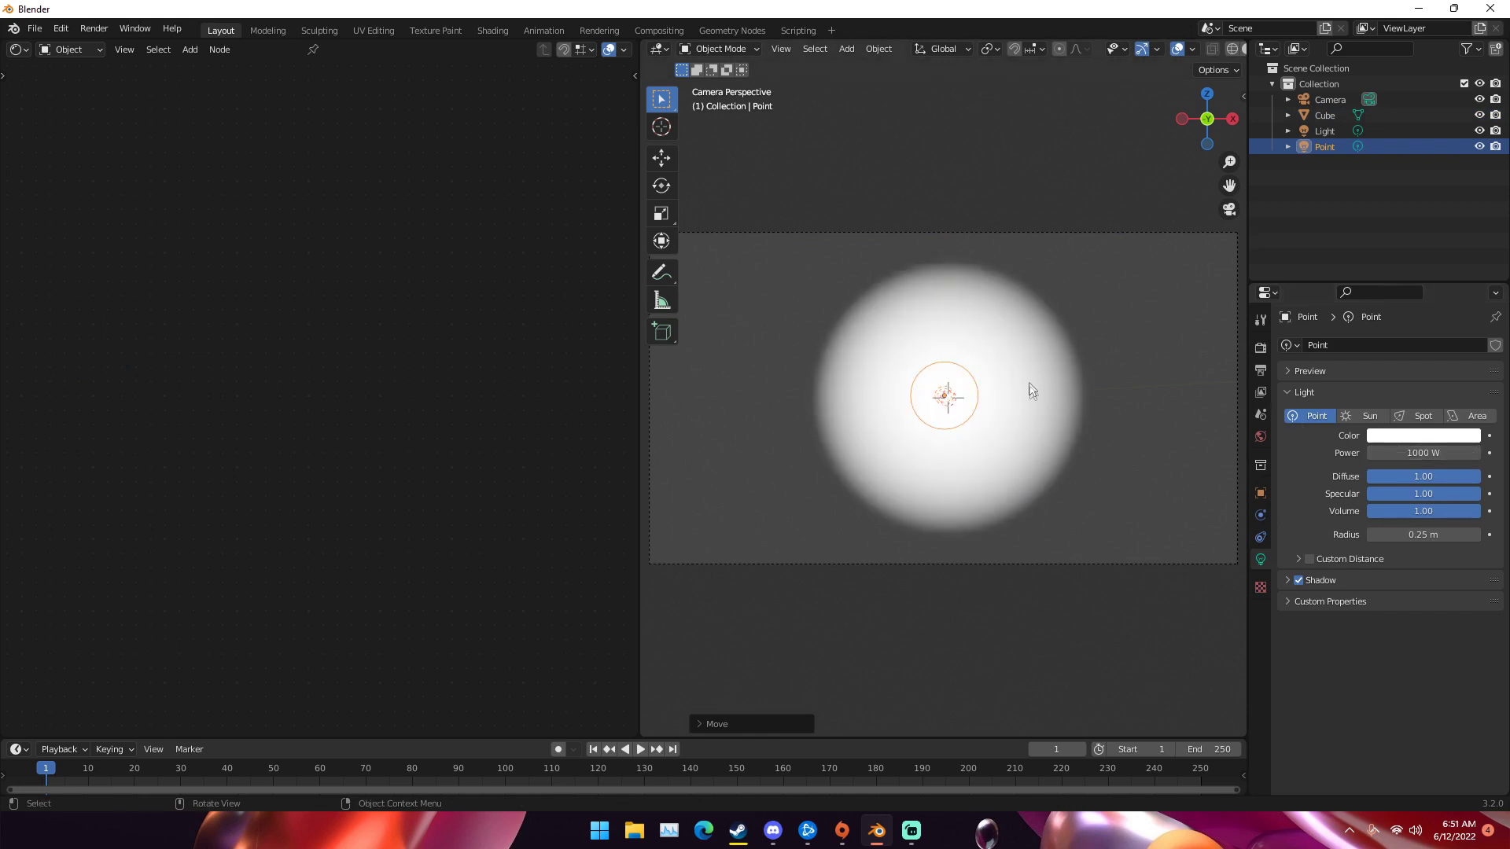
- Clear the new point light's location so it sits exactly at the cube's centre, and reselect the cube
{"action": "key", "text": "a"}
{"action": "left_click", "coordinate": [1027, 379]}
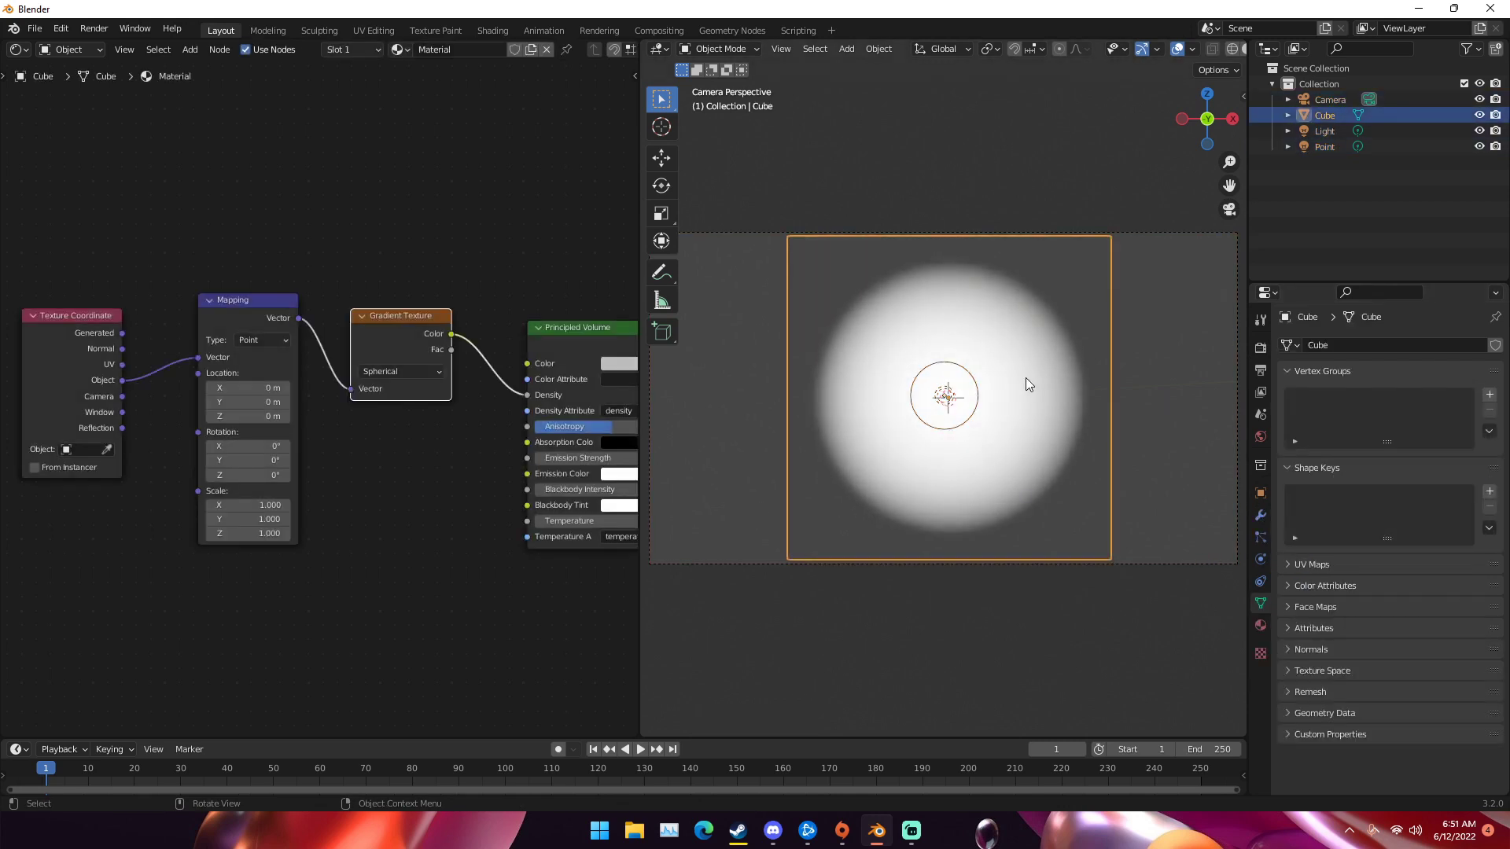
{"action": "key", "text": "g"}
{"action": "left_click", "coordinate": [943, 395]}
{"action": "left_click", "coordinate": [942, 396]}
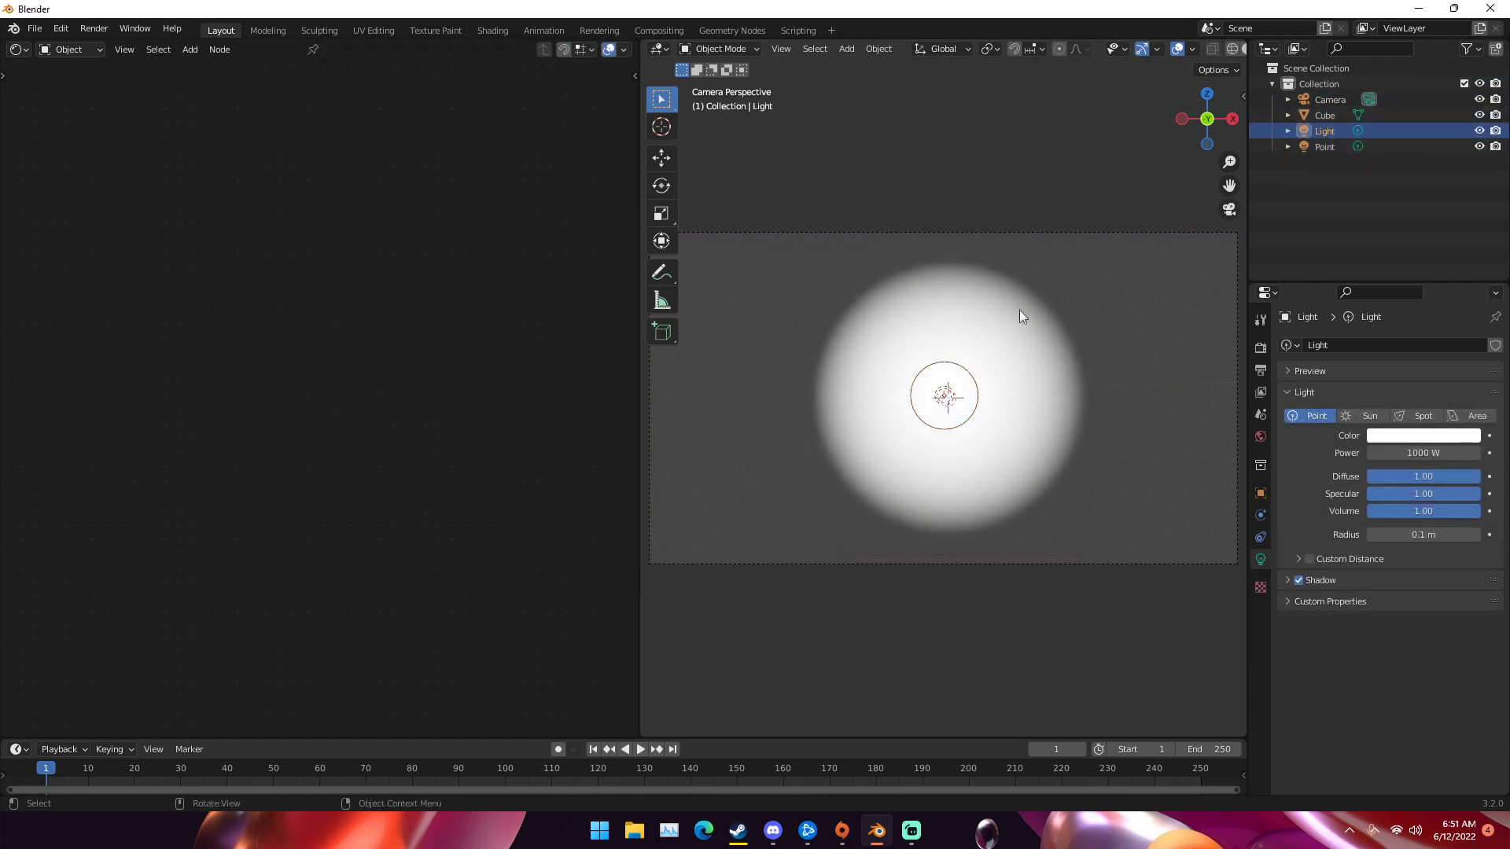
{"action": "left_click", "coordinate": [1325, 147]}
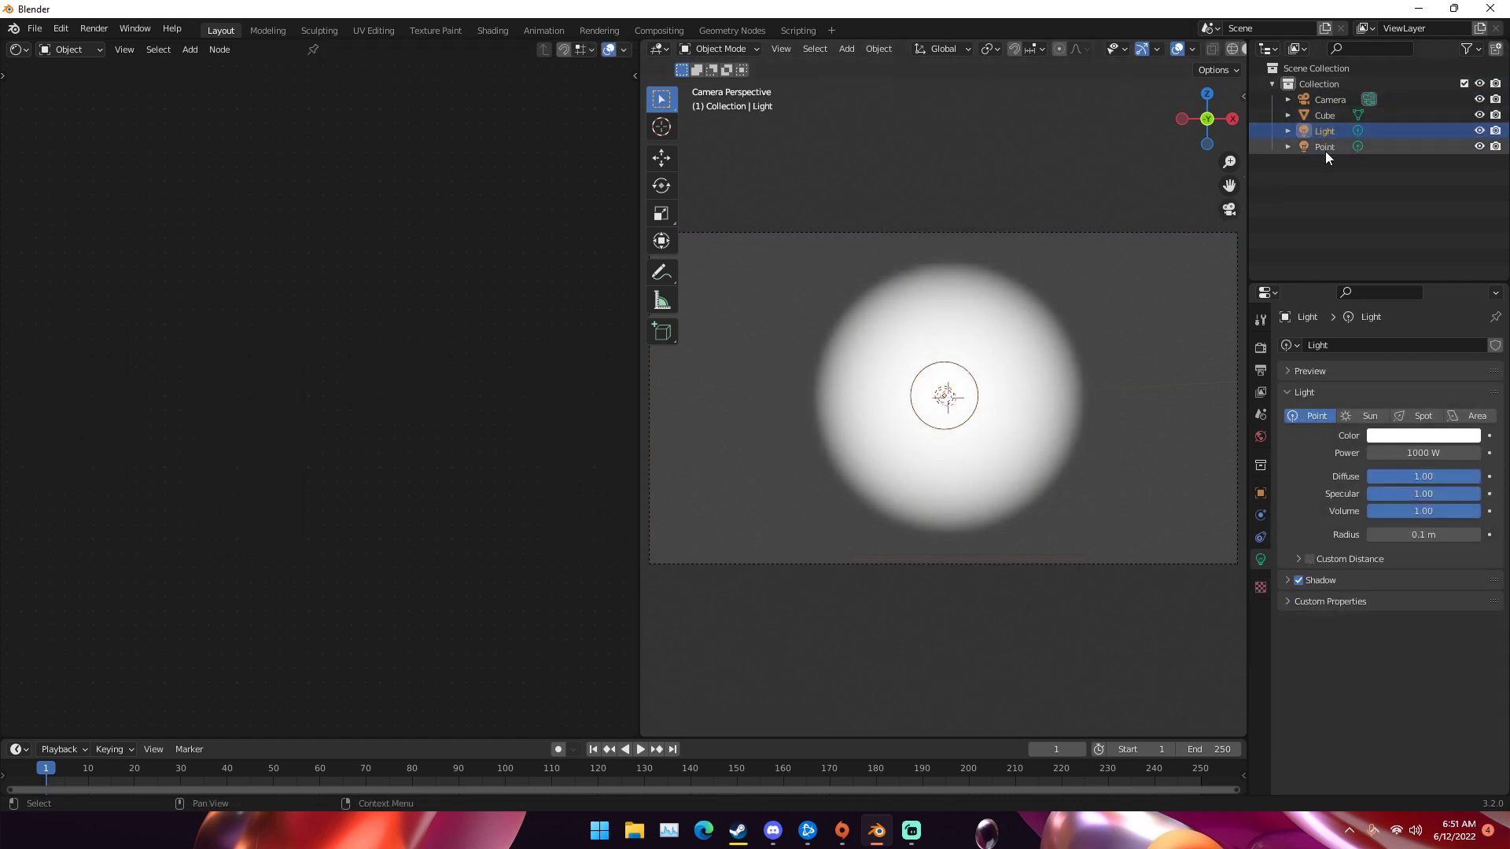
{"action": "key", "text": "g"}
{"action": "left_click", "coordinate": [983, 332]}
{"action": "left_click", "coordinate": [986, 318]}
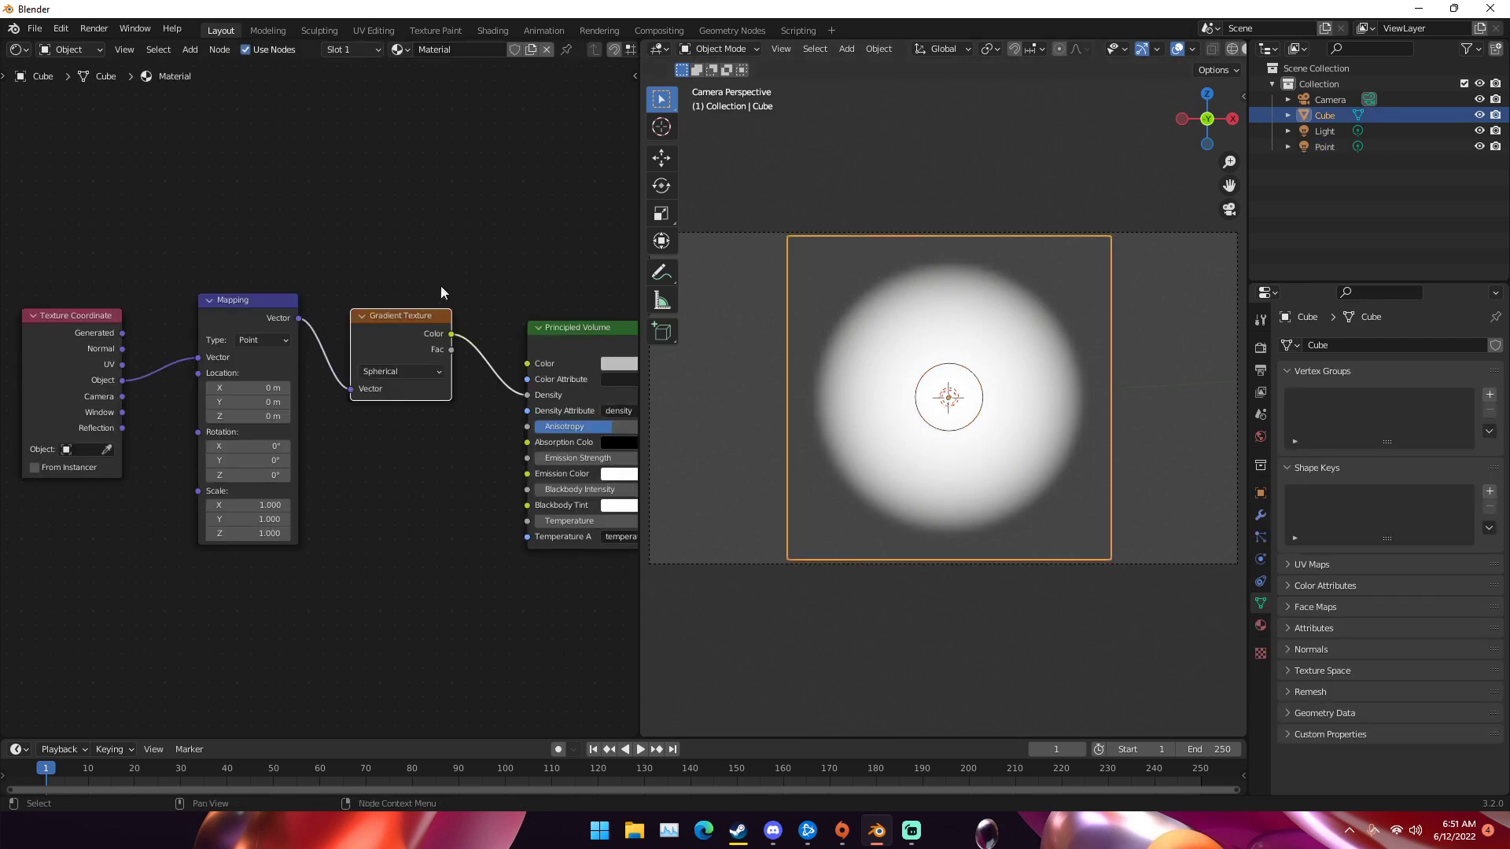
- Add a Noise Texture node below the existing node chain
{"action": "scroll", "coordinate": [440, 292], "scroll_direction": "down", "scroll_amount": 2}
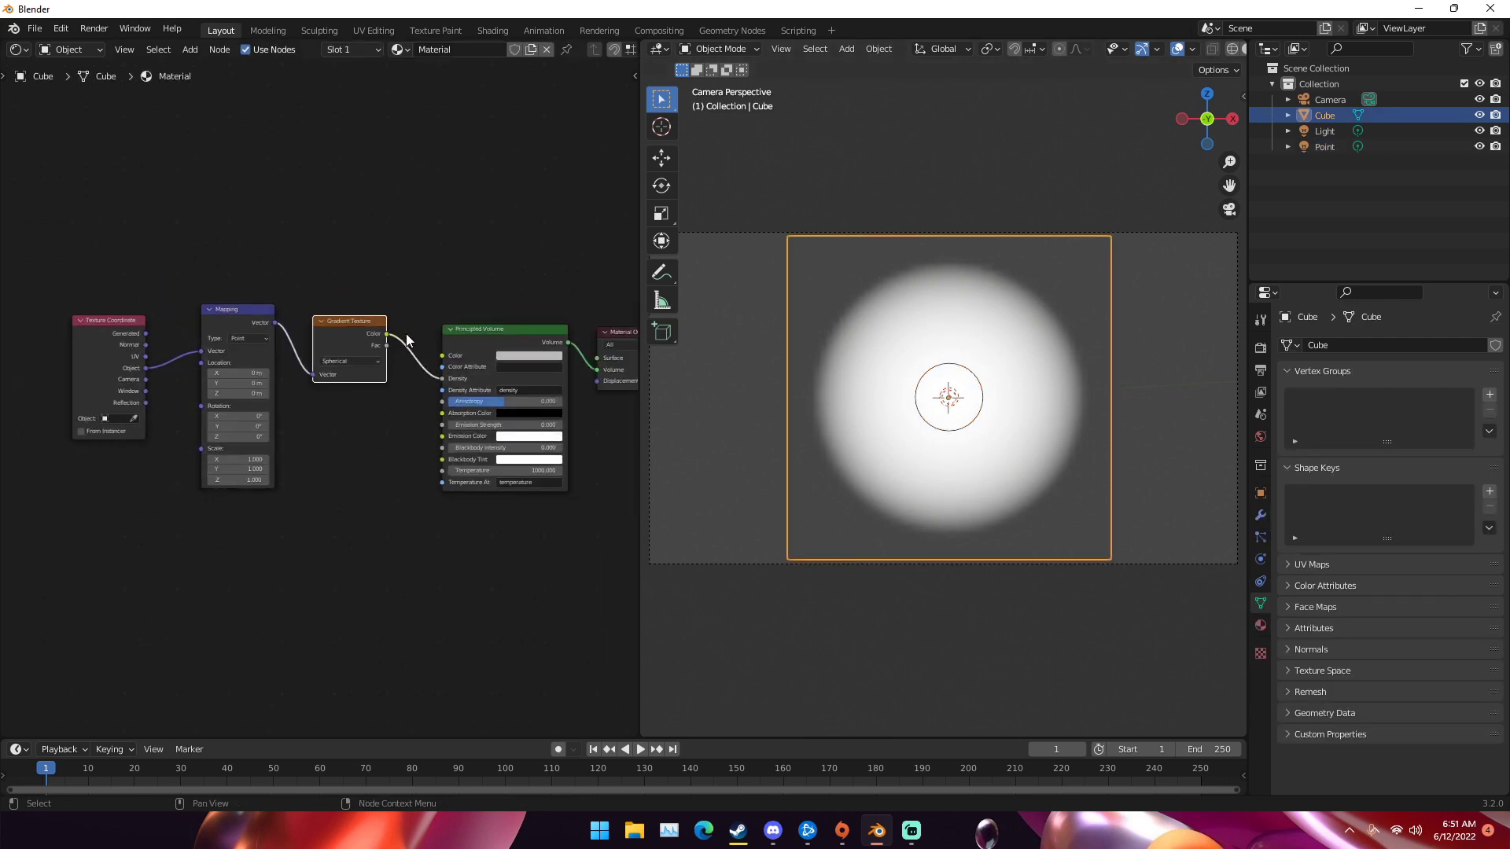
{"action": "scroll", "coordinate": [362, 304], "scroll_direction": "down", "scroll_amount": 2}
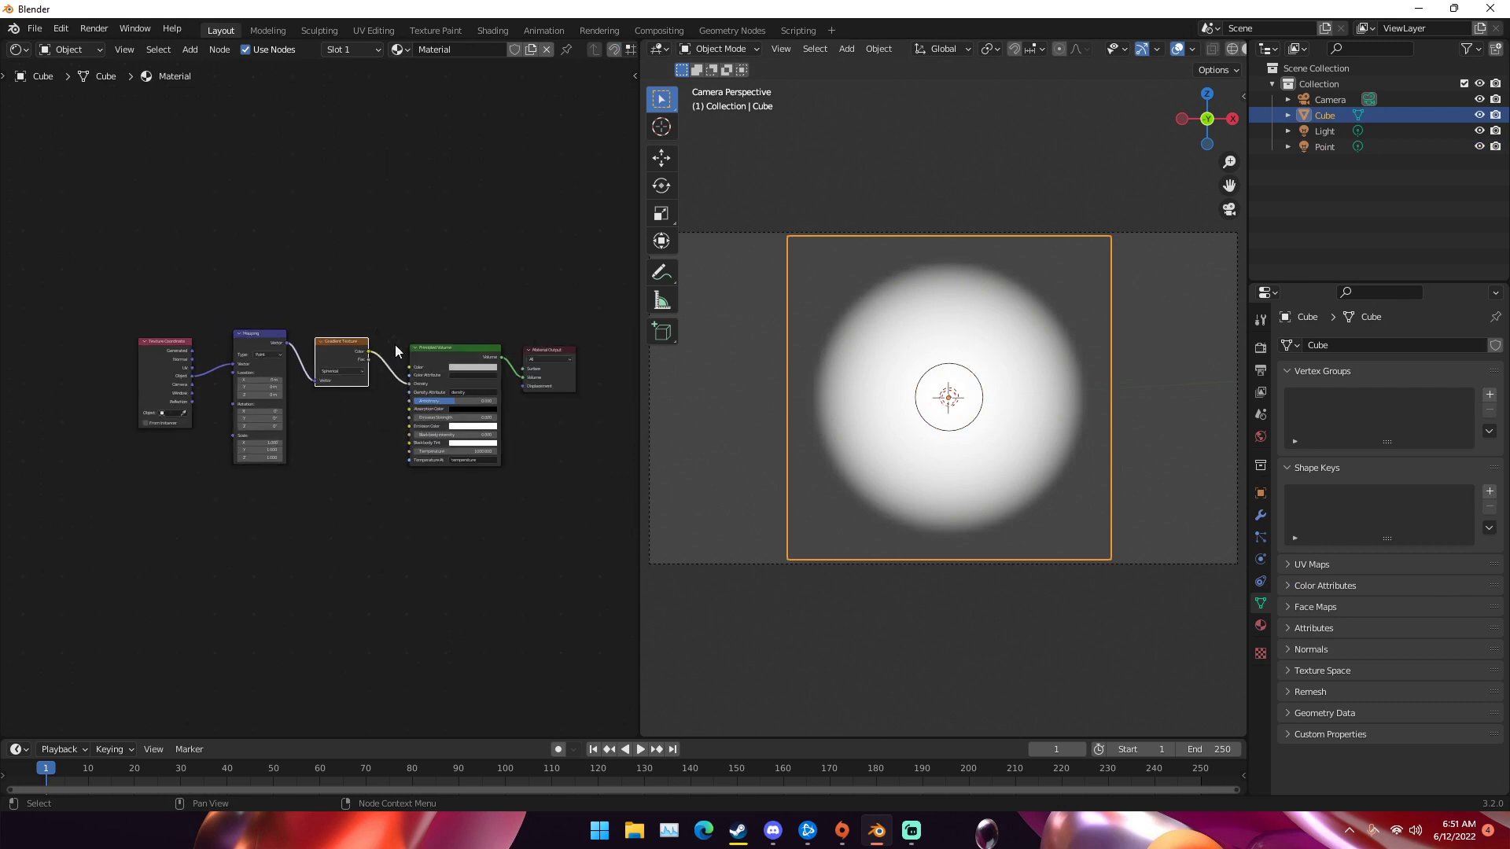
{"action": "key", "text": "shift+a"}
{"action": "left_click", "coordinate": [337, 427]}
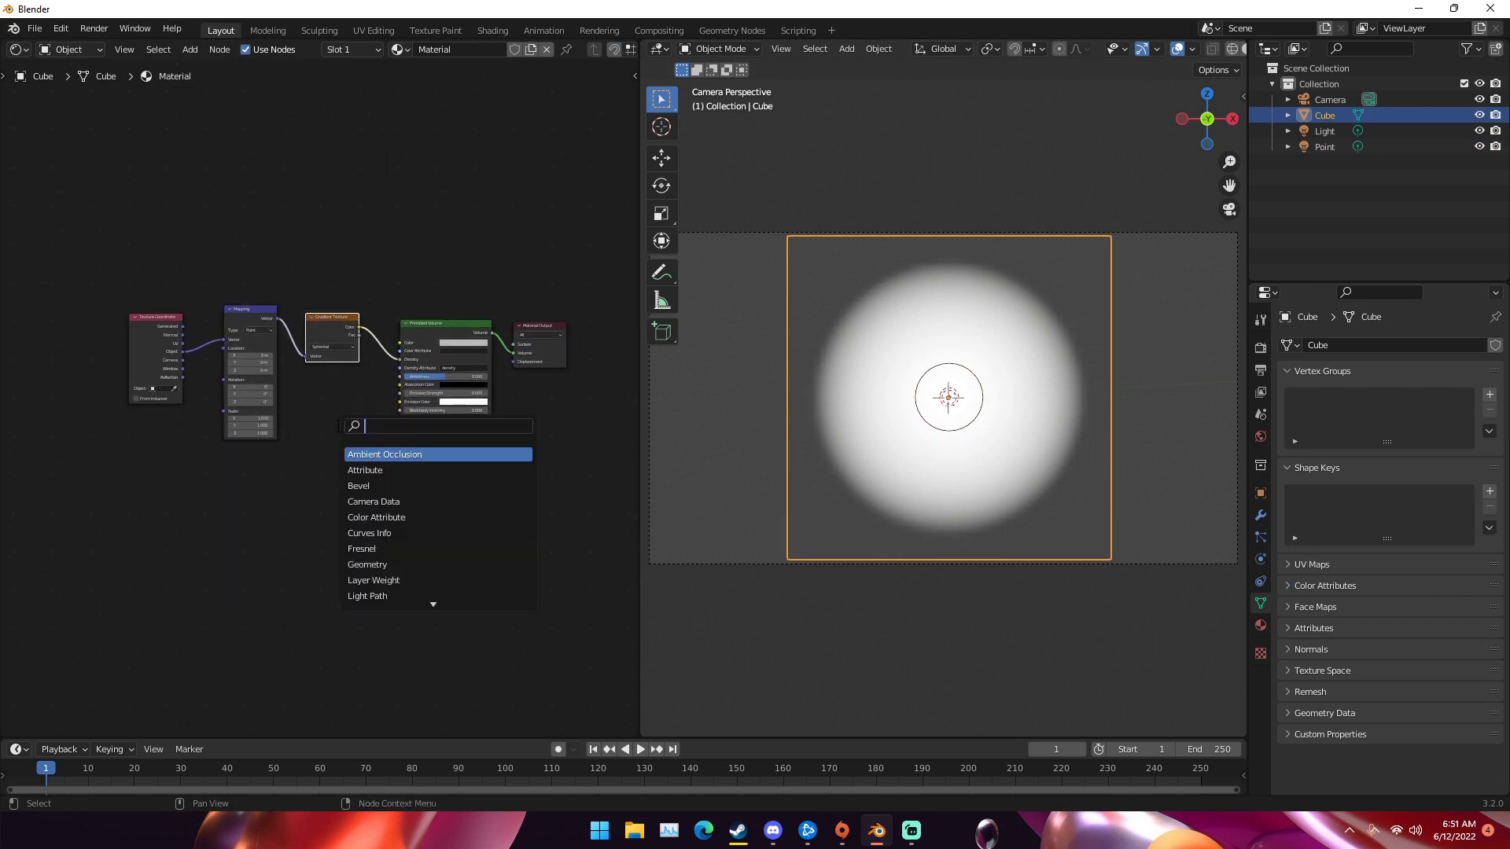
{"action": "type", "text": "noi"}
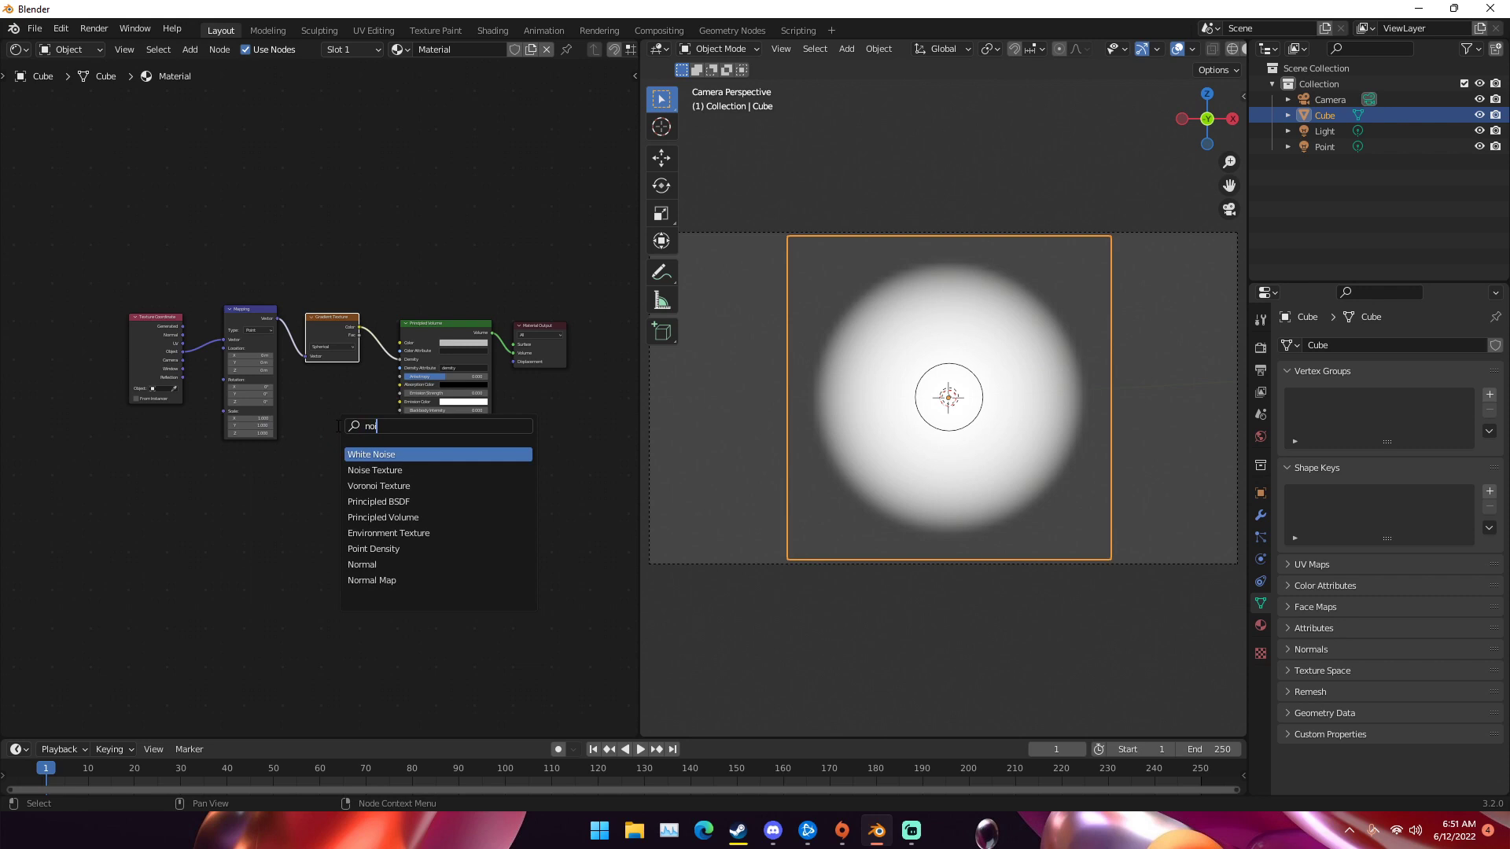
{"action": "left_click", "coordinate": [374, 470]}
{"action": "left_click", "coordinate": [309, 519]}
- Add a Math node beside the Noise Texture
{"action": "key", "text": "shift+a"}
{"action": "left_click", "coordinate": [353, 457]}
{"action": "type", "text": "math"}
{"action": "key", "text": "Return"}
{"action": "left_click", "coordinate": [356, 482]}
- Add a ColorRamp node beside the Math node
{"action": "key", "text": "shift+a"}
{"action": "left_click", "coordinate": [456, 472]}
{"action": "type", "text": "co"}
{"action": "key", "text": "Return"}
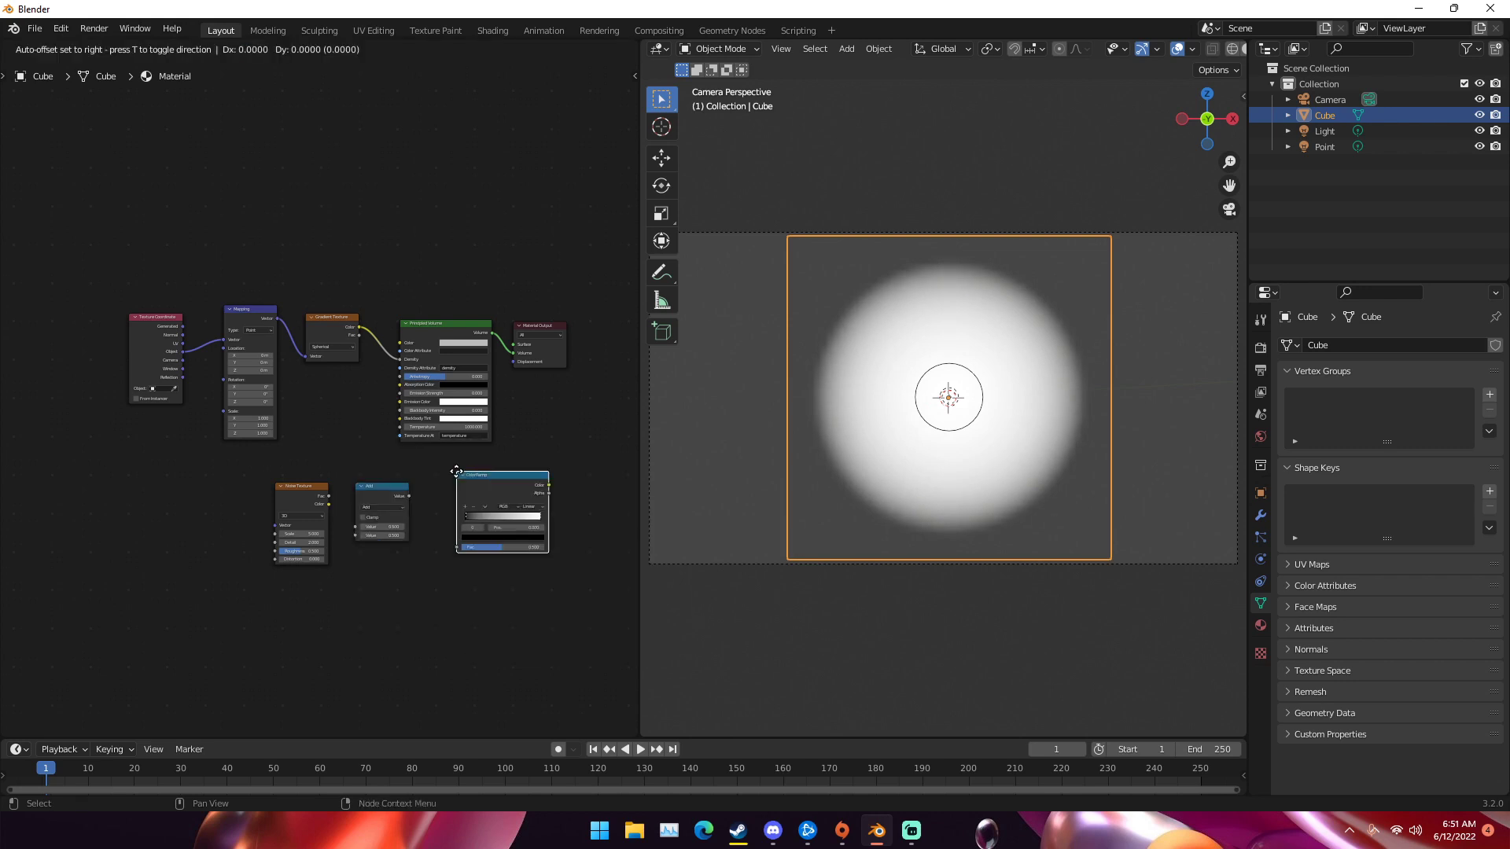
{"action": "left_click", "coordinate": [464, 473]}
- Set the Math node's operation to Multiply
{"action": "scroll", "coordinate": [362, 472], "scroll_direction": "up", "scroll_amount": 3}
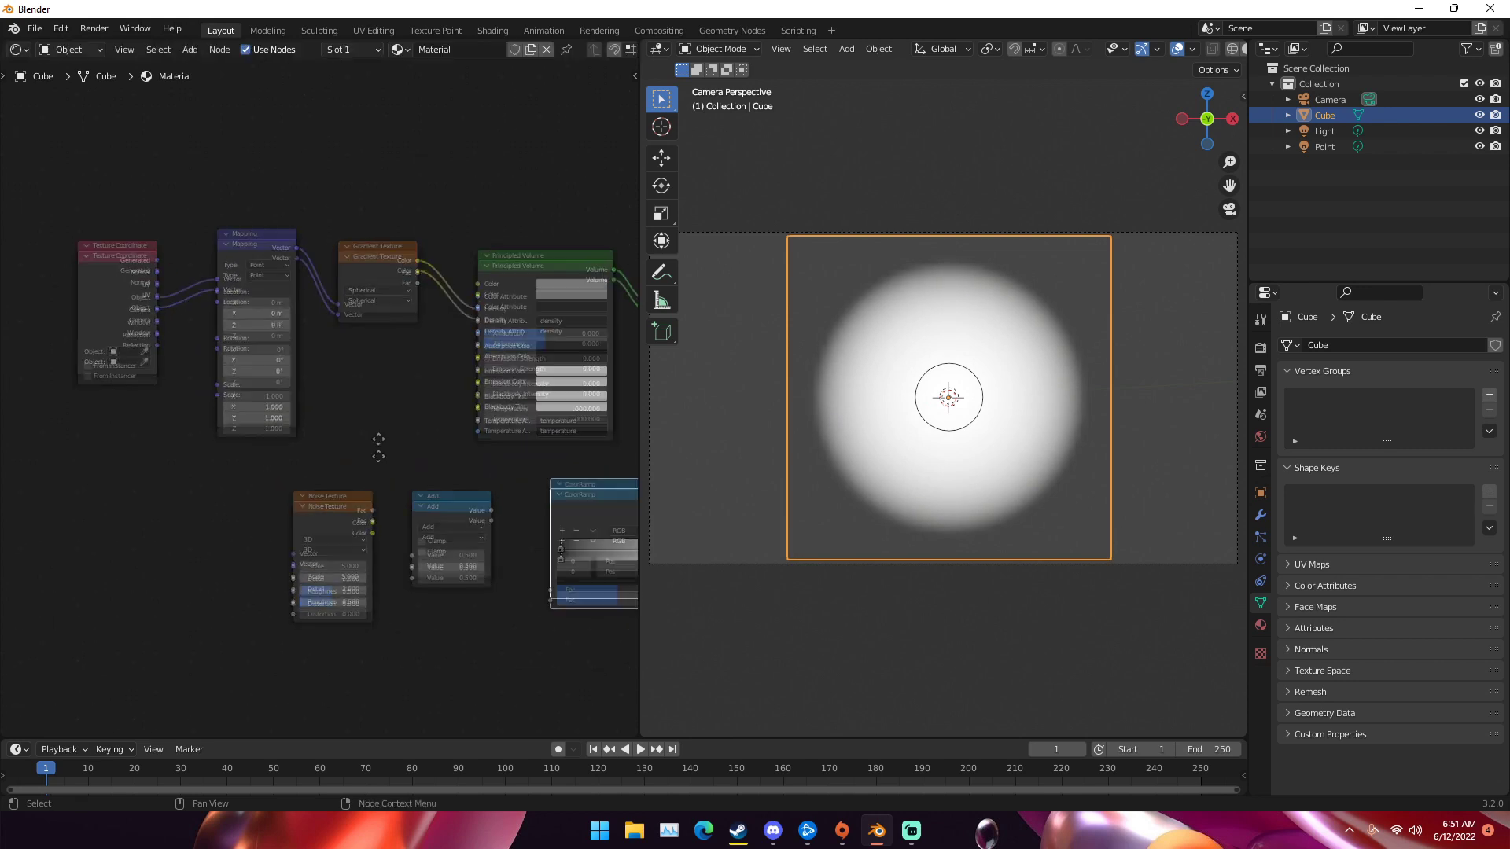
{"action": "scroll", "coordinate": [389, 419], "scroll_direction": "up", "scroll_amount": 3}
{"action": "left_click", "coordinate": [408, 453]}
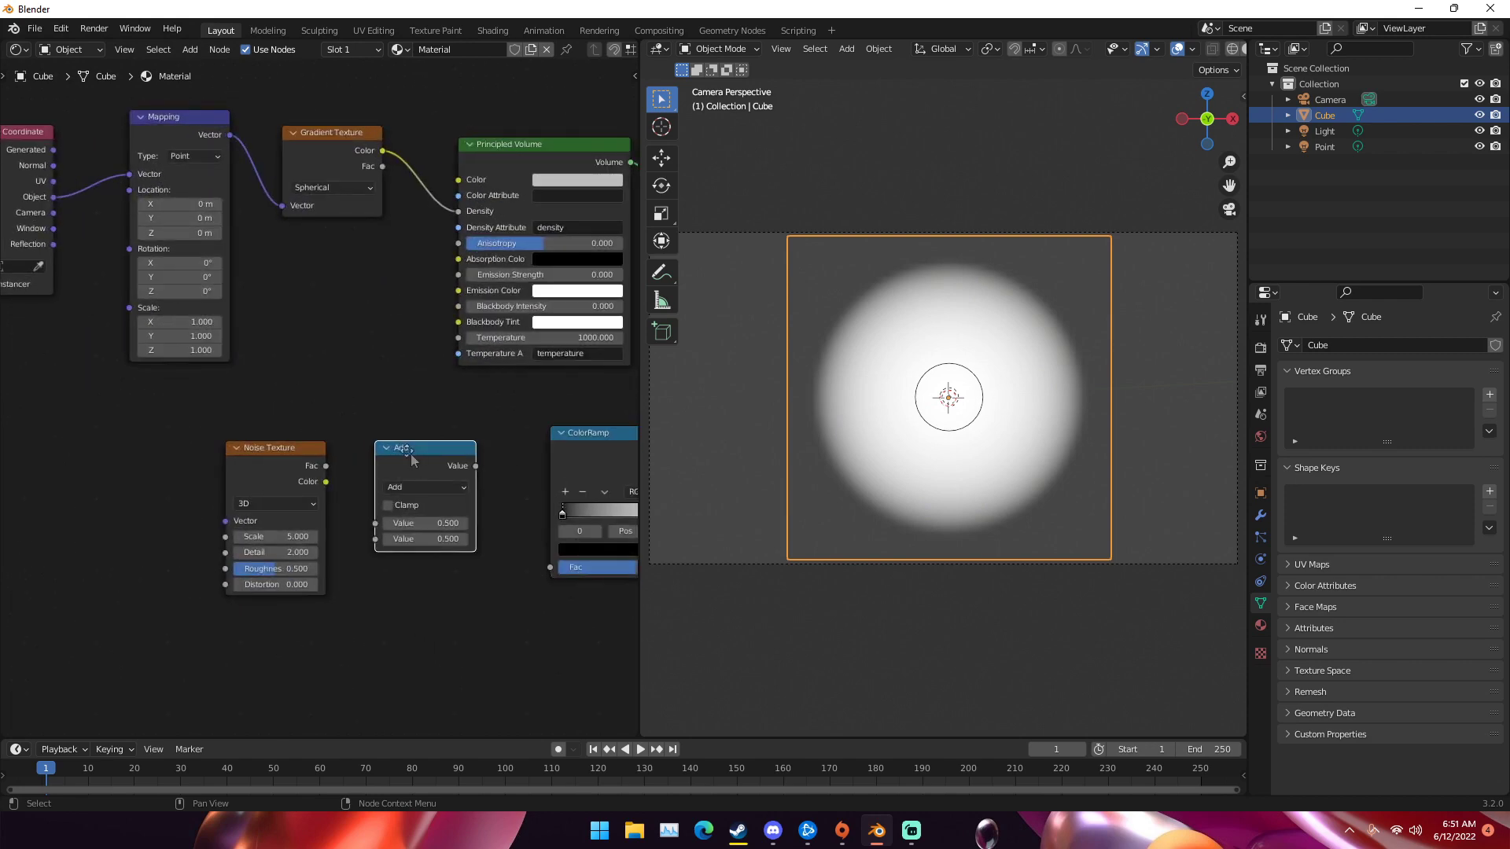
{"action": "left_click_drag", "start_coordinate": [411, 457], "coordinate": [406, 446]}
{"action": "left_click", "coordinate": [399, 477]}
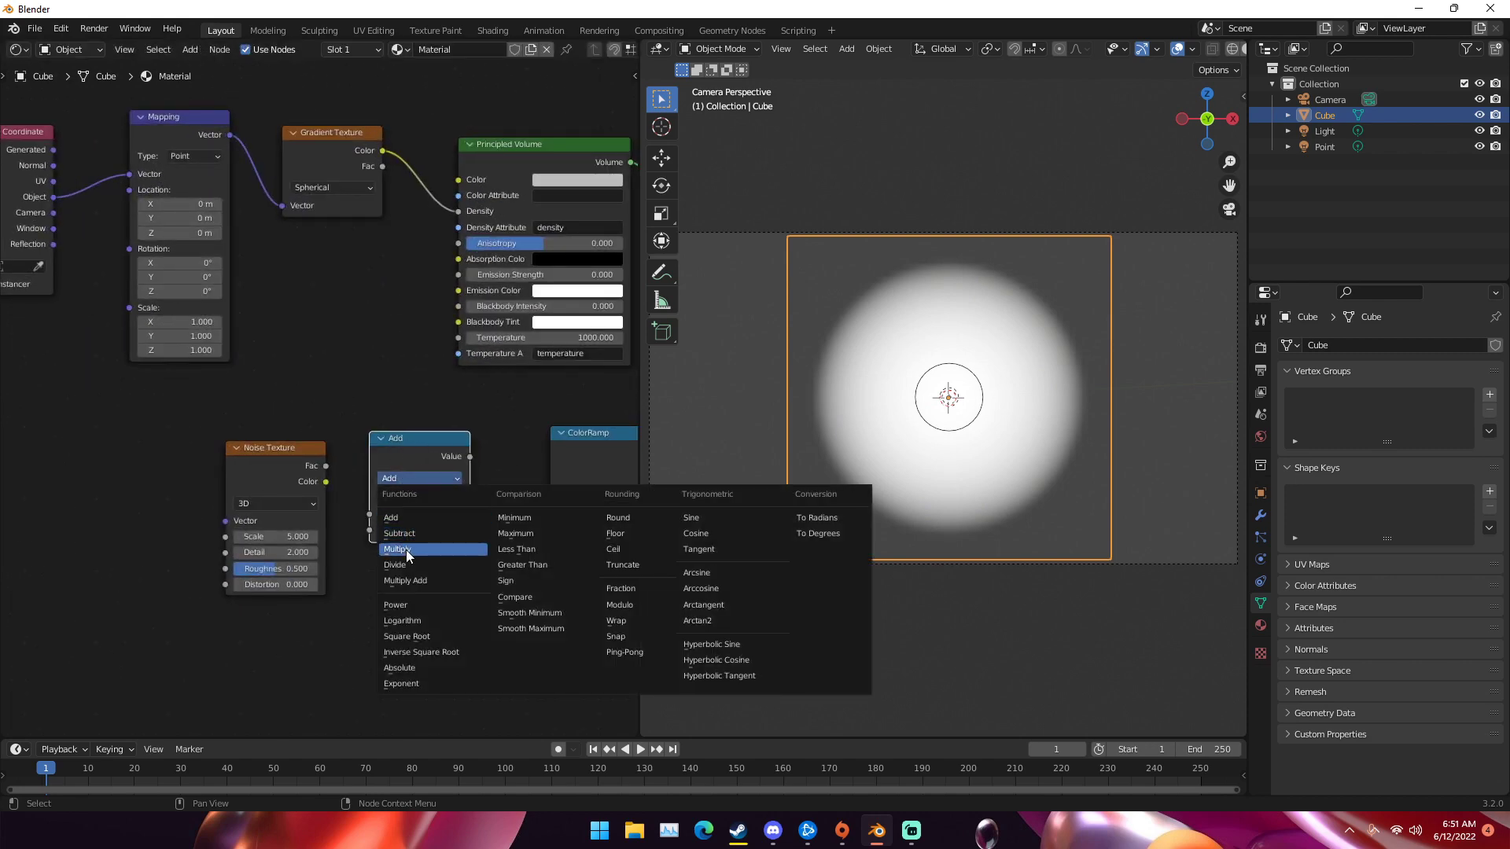
{"action": "left_click", "coordinate": [406, 549]}
{"action": "mouse_move", "coordinate": [419, 442]}
{"action": "middle_mouse_down"}
{"action": "mouse_move", "coordinate": [356, 447]}
{"action": "mouse_move", "coordinate": [397, 424]}
{"action": "middle_mouse_up"}
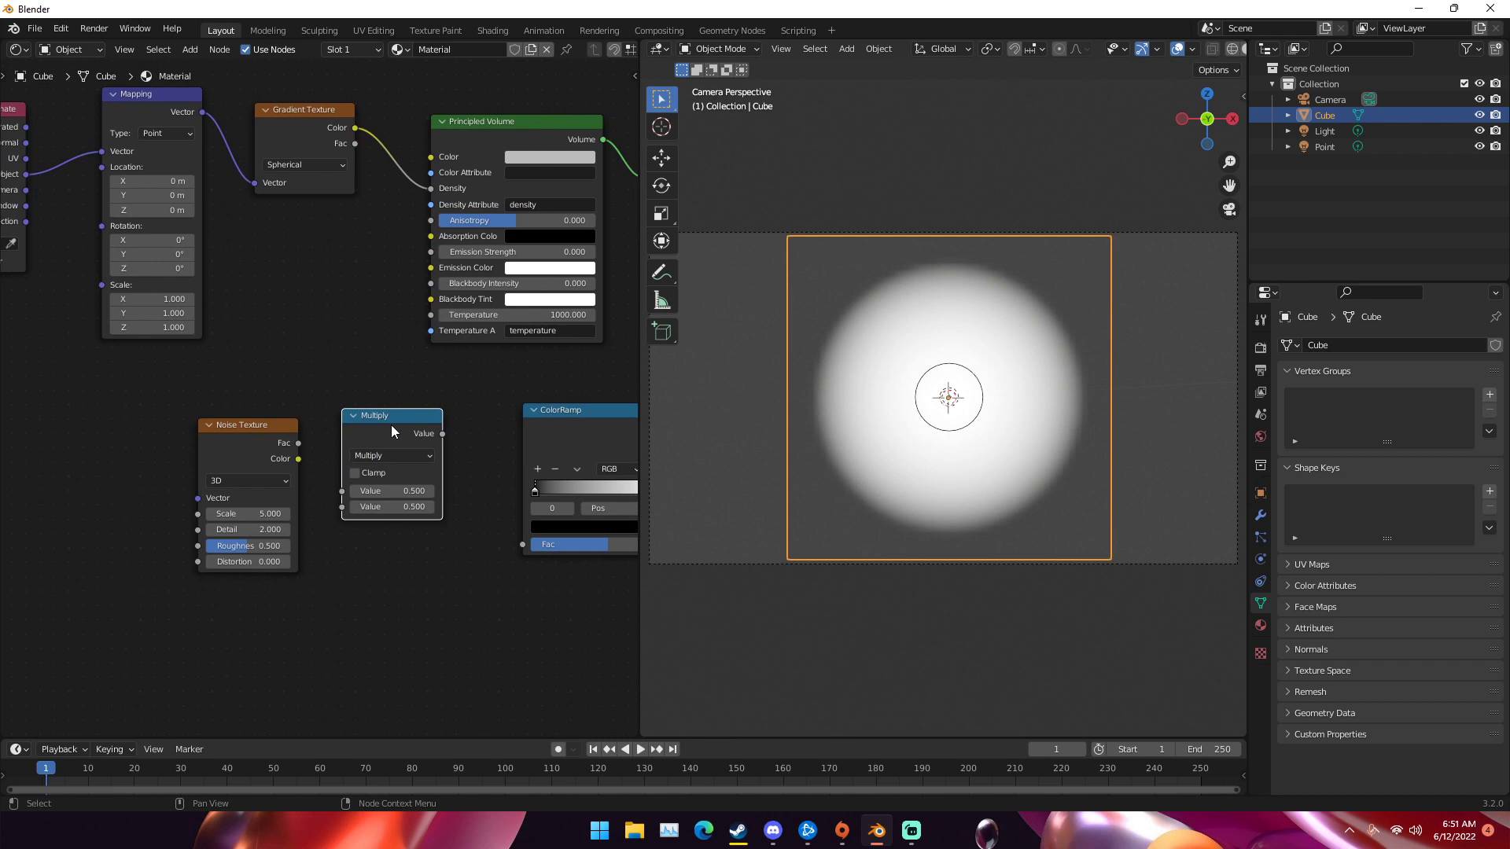
- Chain the Noise Texture's Fac into the ColorRamp and the ColorRamp's Color into the Multiply node's first value
{"action": "left_click_drag", "start_coordinate": [300, 445], "coordinate": [302, 291]}
{"action": "left_click_drag", "start_coordinate": [566, 414], "coordinate": [403, 420]}
{"action": "left_click_drag", "start_coordinate": [298, 443], "coordinate": [361, 549]}
{"action": "left_click_drag", "start_coordinate": [432, 440], "coordinate": [389, 454]}
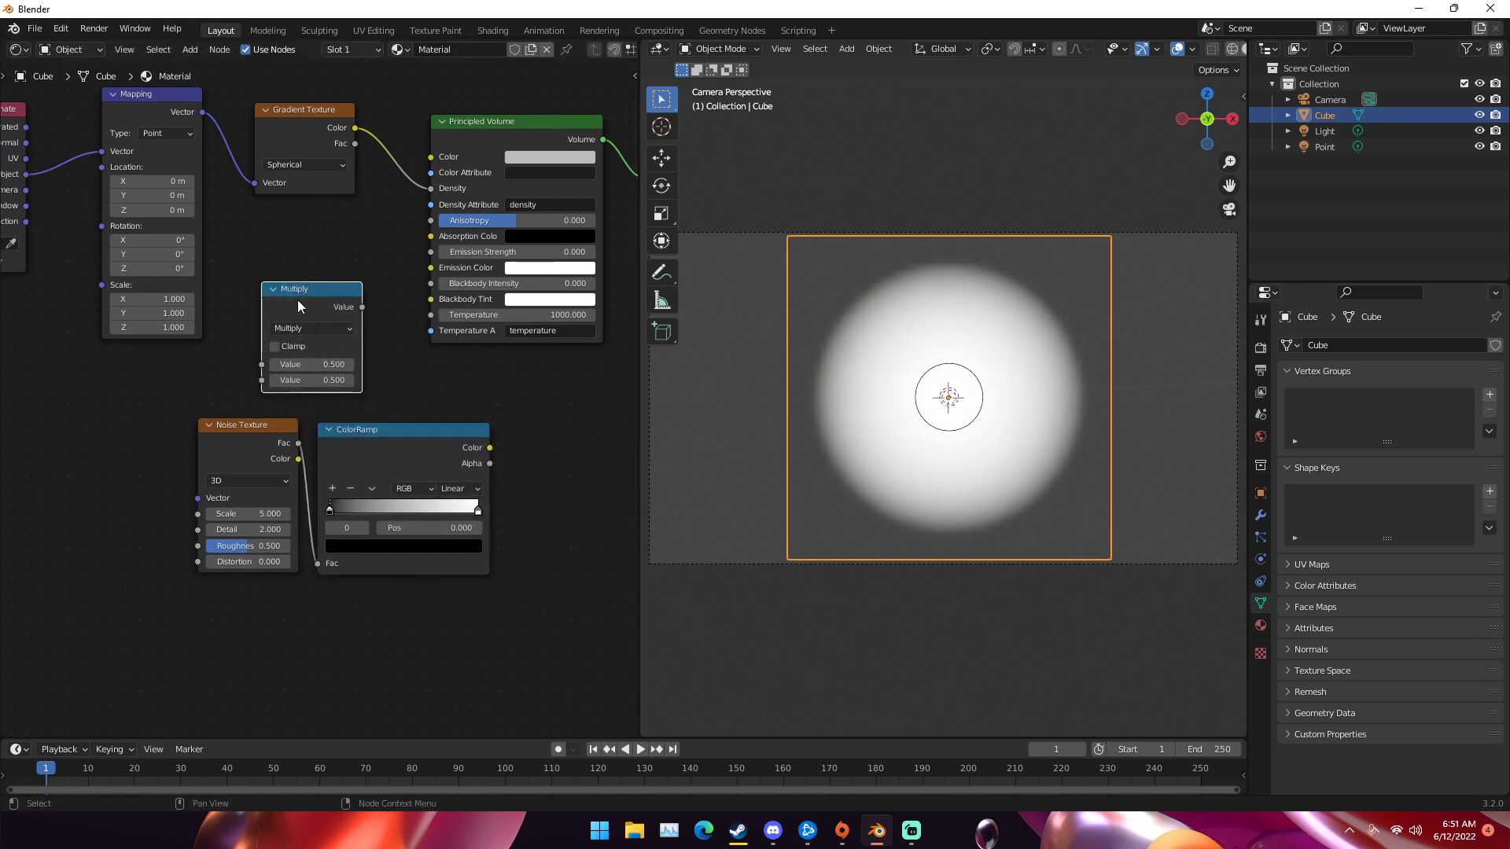
{"action": "left_click_drag", "start_coordinate": [297, 299], "coordinate": [564, 410]}
{"action": "left_click_drag", "start_coordinate": [489, 448], "coordinate": [527, 473]}
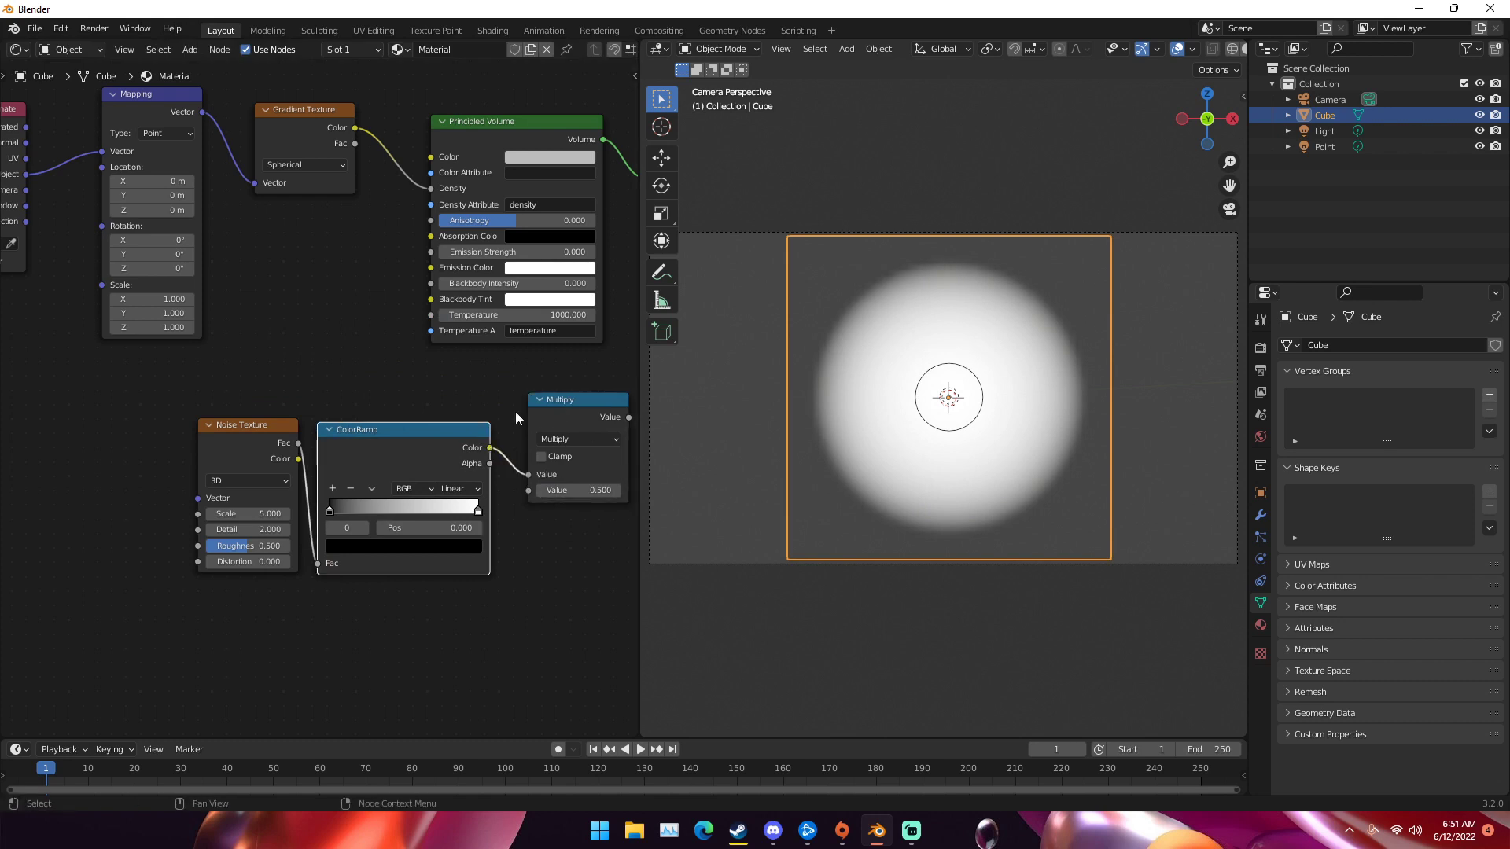
- Rearrange the noise nodes and shift Principled Volume and Material Output to open a gap after the Gradient Texture
{"action": "scroll", "coordinate": [517, 414], "scroll_direction": "down", "scroll_amount": 2}
{"action": "middle_click_drag", "start_coordinate": [434, 426], "coordinate": [484, 458]}
{"action": "left_click_drag", "start_coordinate": [261, 473], "coordinate": [165, 440]}
{"action": "left_click_drag", "start_coordinate": [360, 480], "coordinate": [279, 458]}
{"action": "left_click_drag", "start_coordinate": [479, 447], "coordinate": [366, 448]}
{"action": "left_click_drag", "start_coordinate": [564, 251], "coordinate": [625, 244]}
{"action": "middle_click_drag", "start_coordinate": [509, 228], "coordinate": [419, 225]}
{"action": "left_click_drag", "start_coordinate": [401, 241], "coordinate": [478, 225]}
{"action": "left_click_drag", "start_coordinate": [279, 442], "coordinate": [324, 451]}
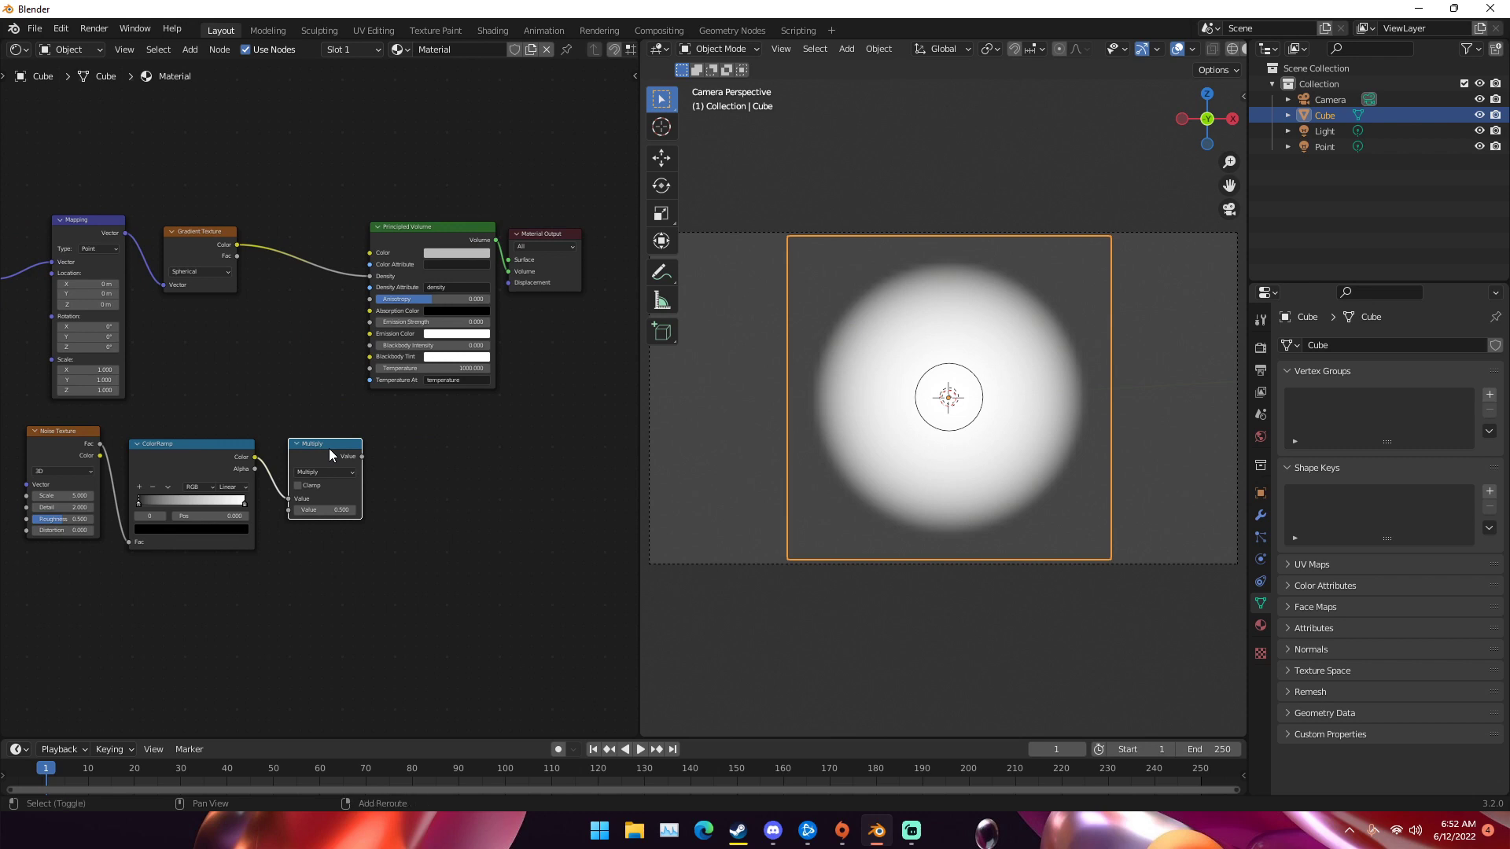
- Duplicate the Multiply node and insert the copy between the Gradient Texture and the Principled Volume's Density
{"action": "key", "text": "shift+d"}
{"action": "left_click", "coordinate": [326, 227]}
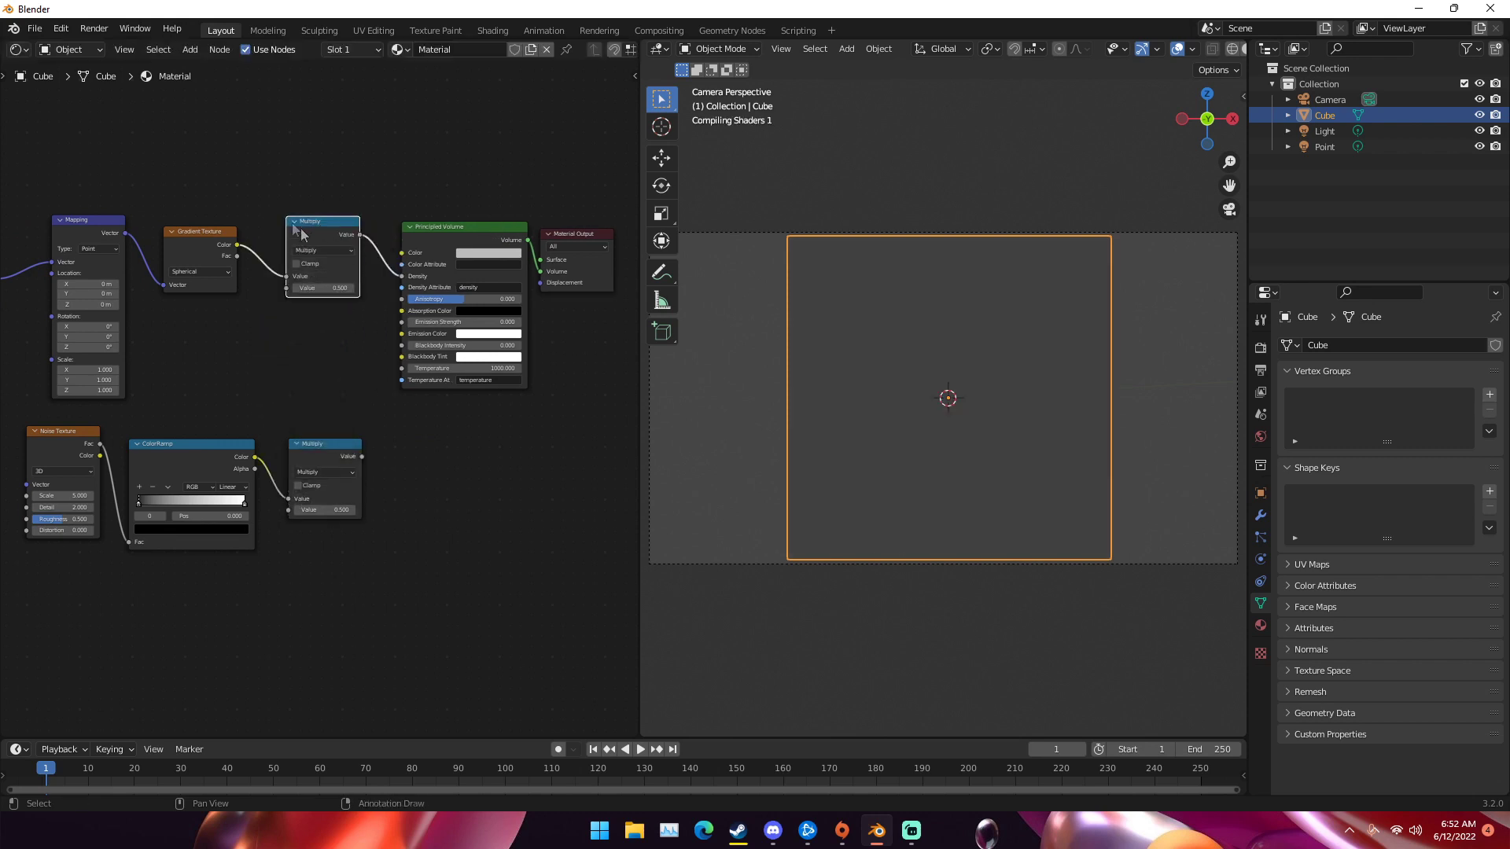
{"action": "middle_click_drag", "start_coordinate": [317, 234], "coordinate": [390, 239]}
{"action": "scroll", "coordinate": [335, 255], "scroll_direction": "up", "scroll_amount": 4}
{"action": "left_click", "coordinate": [264, 191]}
{"action": "left_click", "coordinate": [398, 163]}
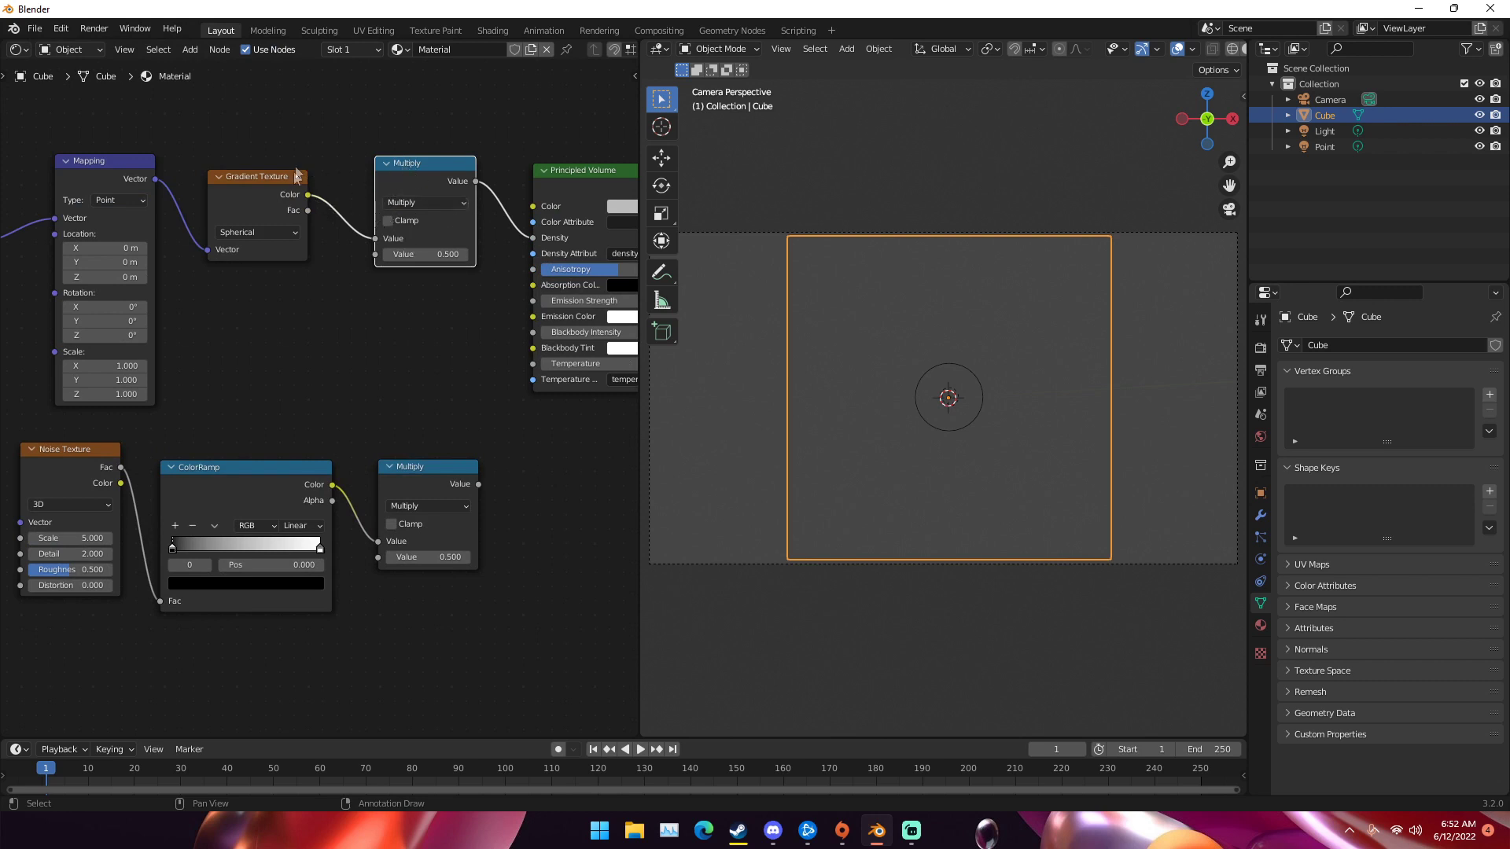
- Set the Math node between Gradient Texture and Principled Volume to Subtract
{"action": "scroll", "coordinate": [387, 250], "scroll_direction": "down", "scroll_amount": 4}
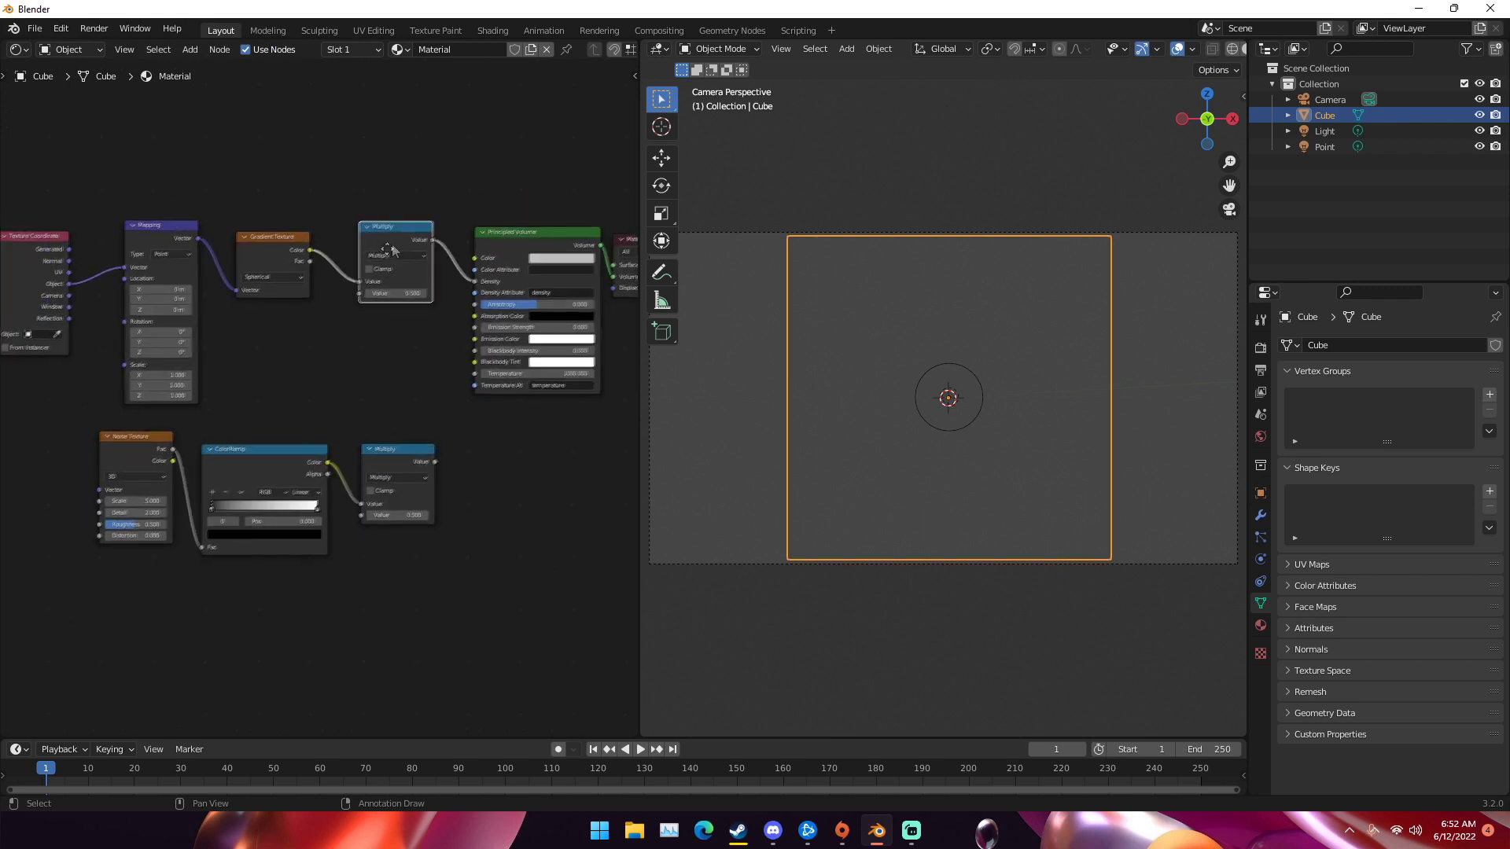
{"action": "middle_click_drag", "start_coordinate": [391, 249], "coordinate": [354, 287]}
{"action": "scroll", "coordinate": [354, 286], "scroll_direction": "up", "scroll_amount": 3}
{"action": "left_click", "coordinate": [355, 253]}
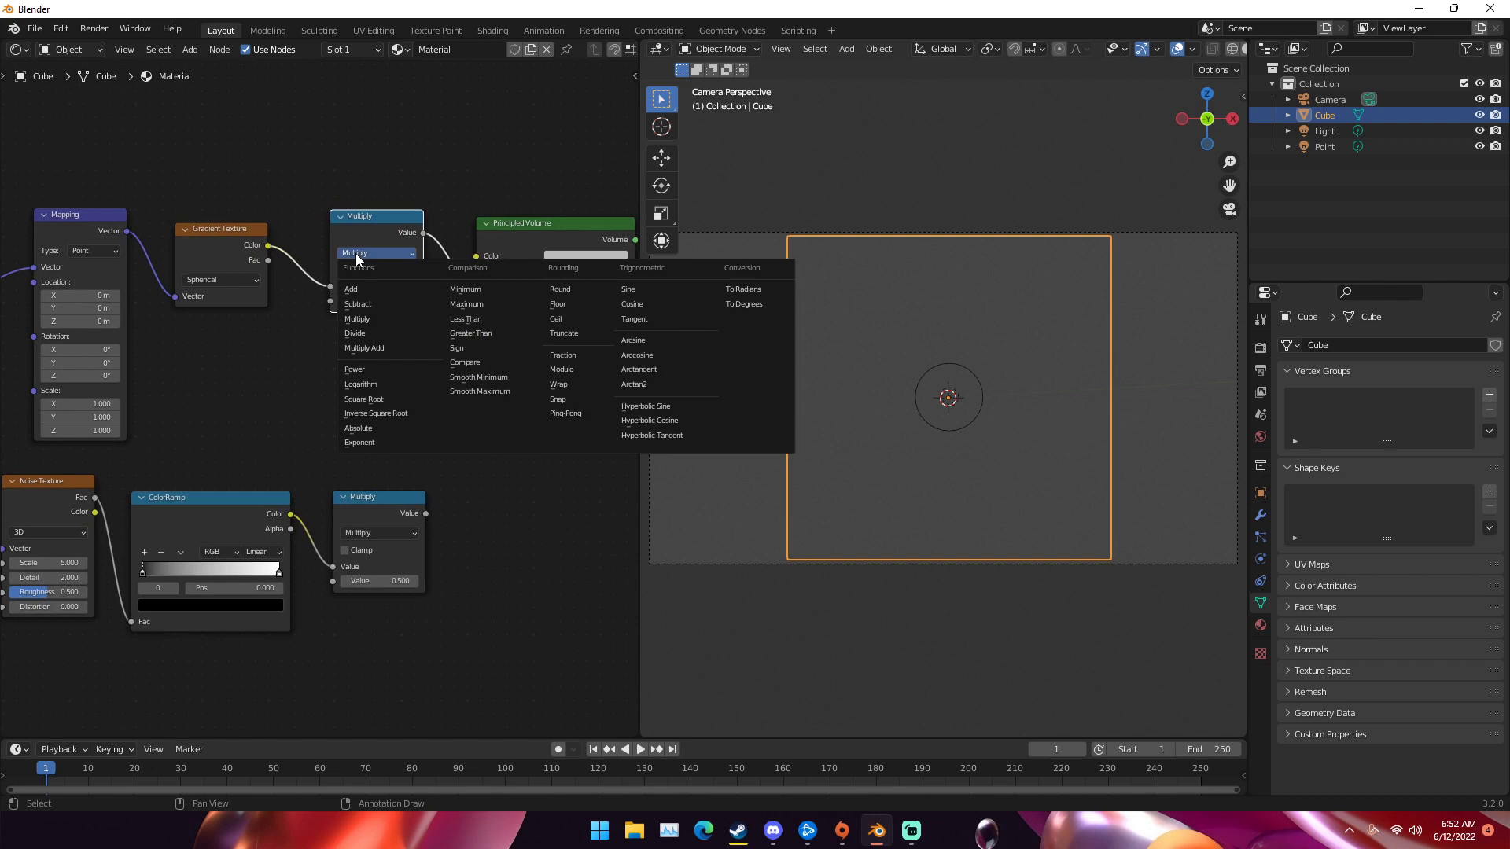
{"action": "left_click", "coordinate": [362, 303]}
- Connect the Multiply node's Value output to the Subtract node's second value and inspect the volume in the camera view
{"action": "middle_click_drag", "start_coordinate": [364, 305], "coordinate": [418, 290]}
{"action": "left_click_drag", "start_coordinate": [479, 500], "coordinate": [383, 289]}
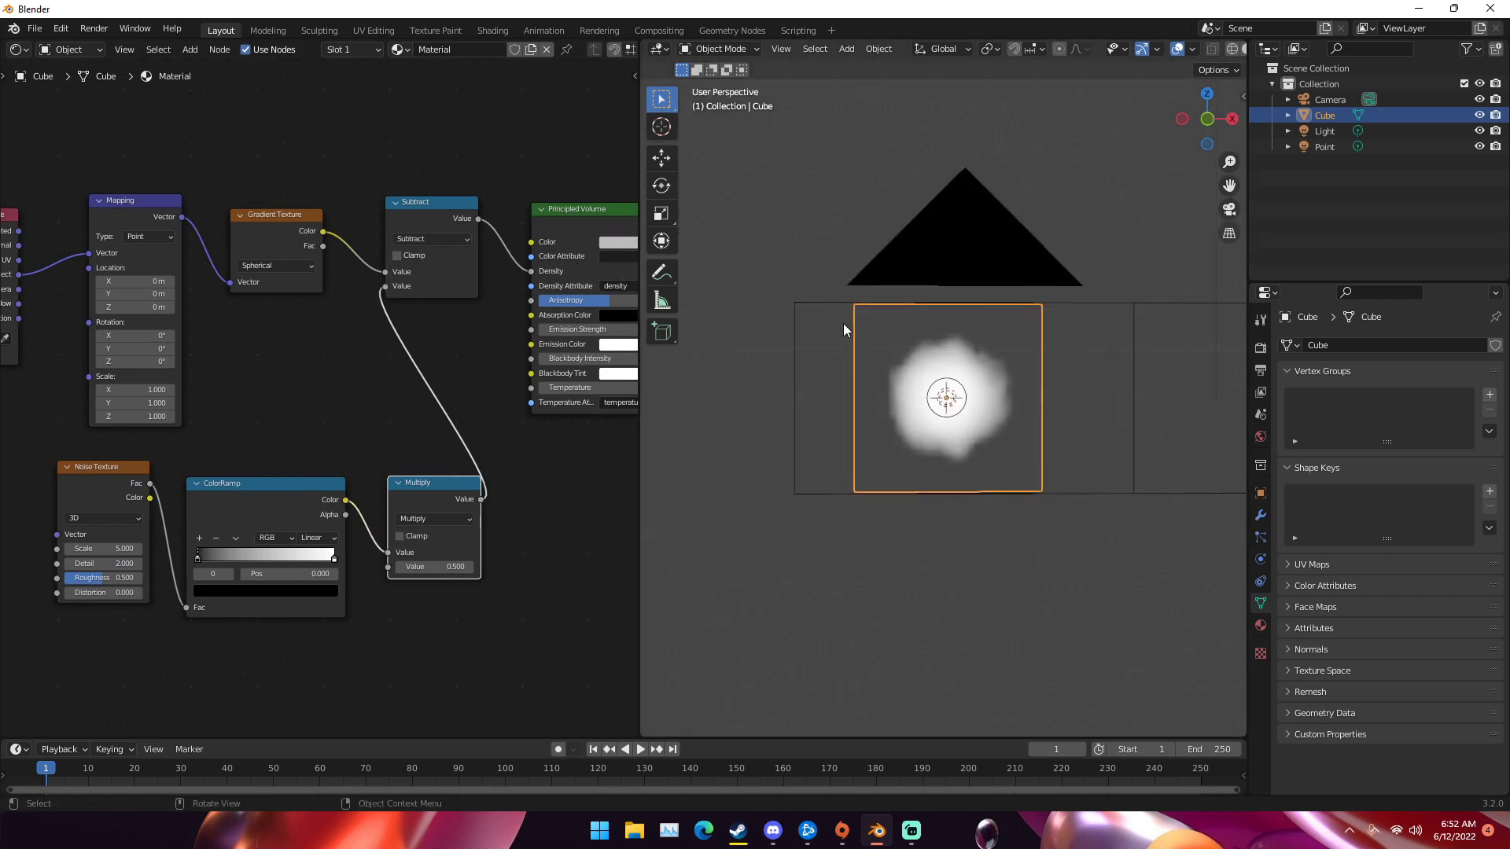
{"action": "scroll", "coordinate": [932, 338], "scroll_direction": "up", "scroll_amount": 2}
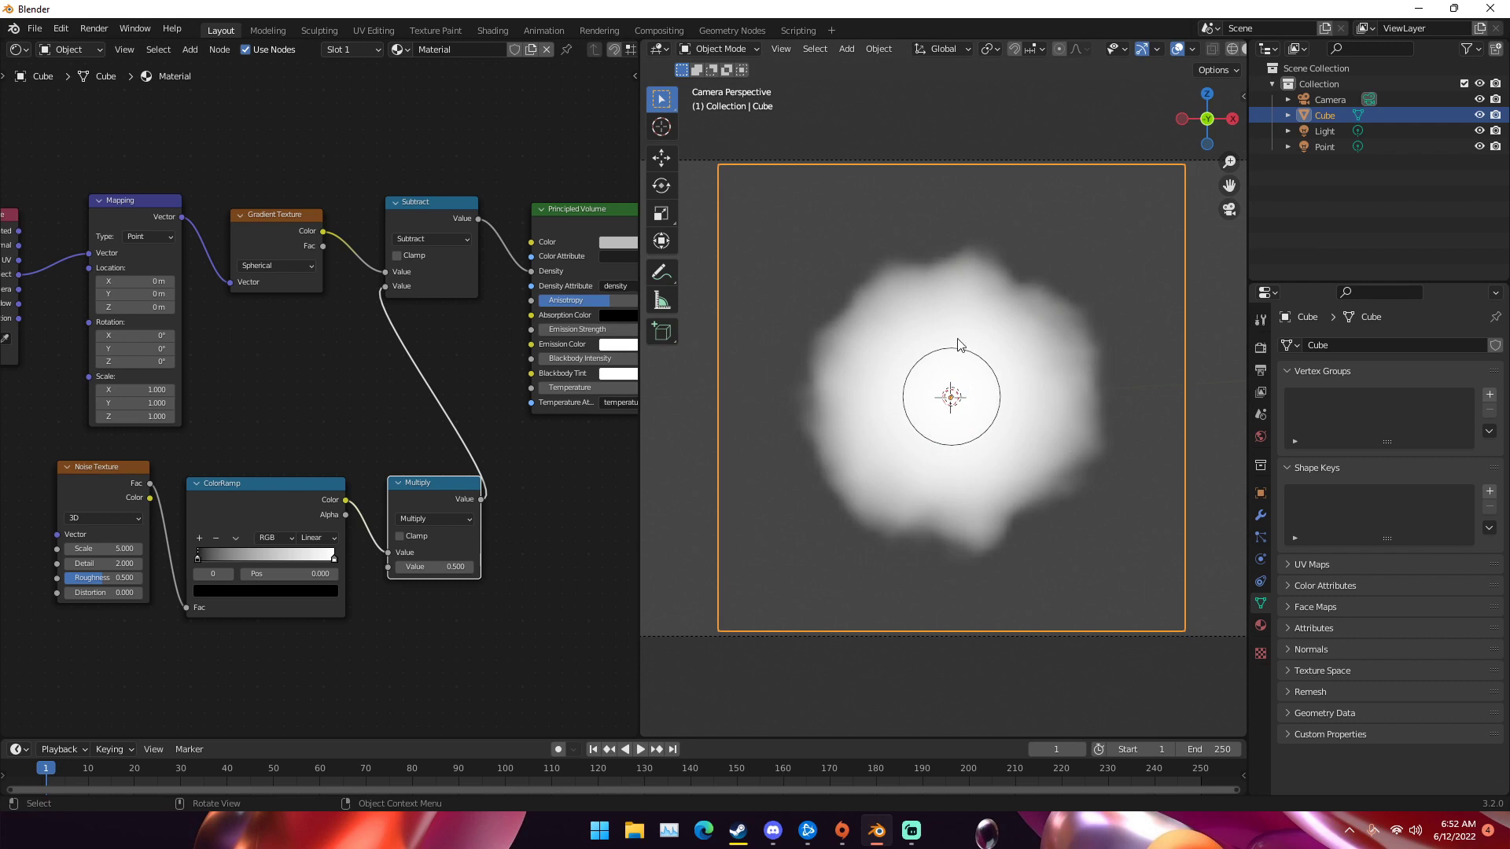
- Duplicate the Noise Texture, ColorRamp and lower Multiply nodes individually and place the copies in a row beneath the originals
{"action": "scroll", "coordinate": [385, 393], "scroll_direction": "down", "scroll_amount": 4}
{"action": "middle_click_drag", "start_coordinate": [332, 426], "coordinate": [482, 319]}
{"action": "scroll", "coordinate": [471, 399], "scroll_direction": "up", "scroll_amount": 3}
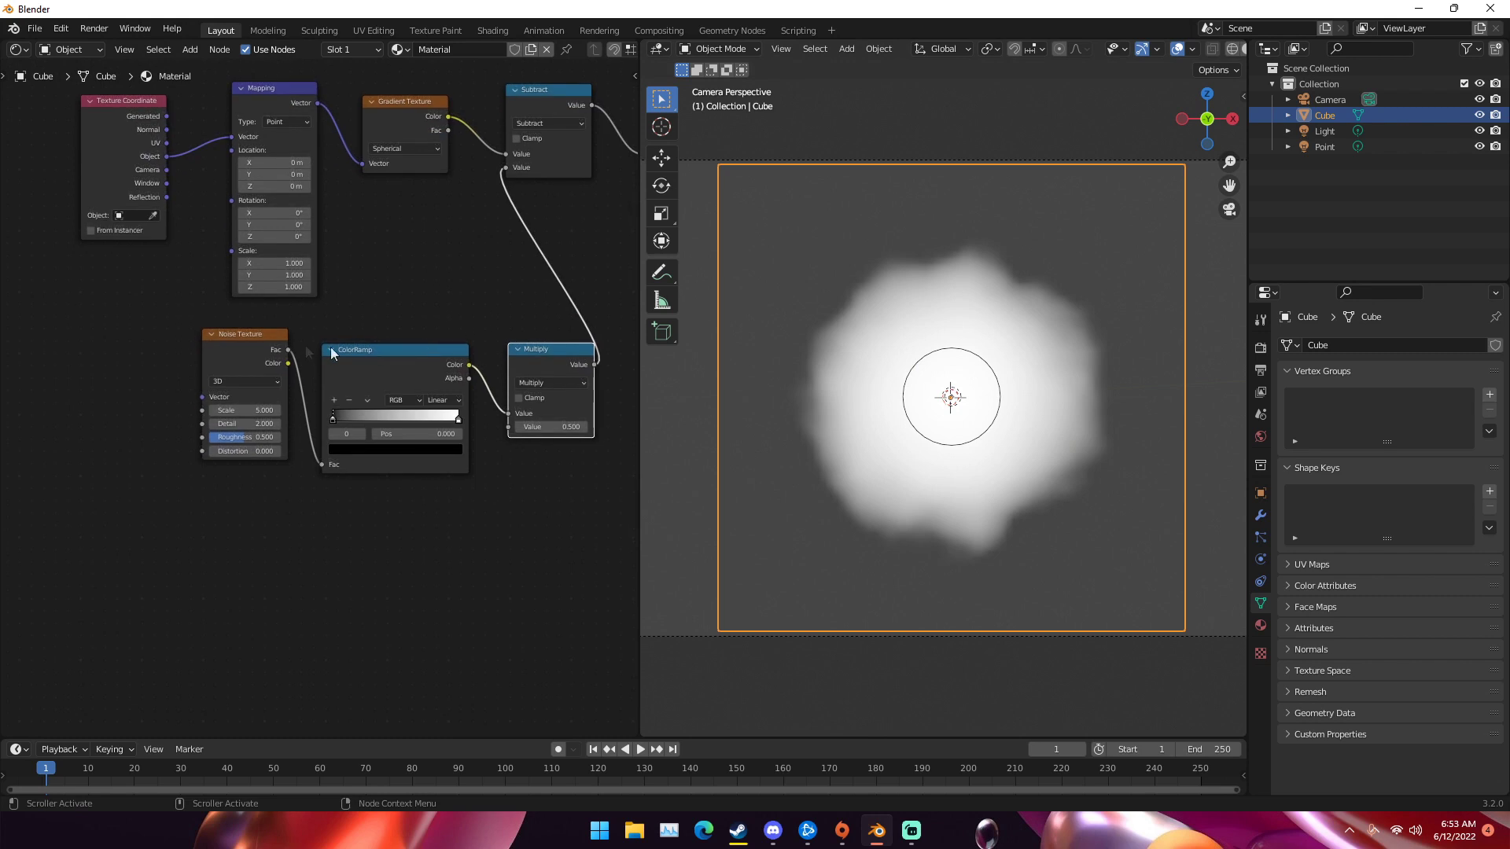
{"action": "left_click", "coordinate": [254, 342]}
{"action": "key", "text": "shift+d"}
{"action": "left_click", "coordinate": [264, 508]}
{"action": "left_click", "coordinate": [393, 360]}
{"action": "key", "text": "shift+d"}
{"action": "left_click", "coordinate": [408, 492]}
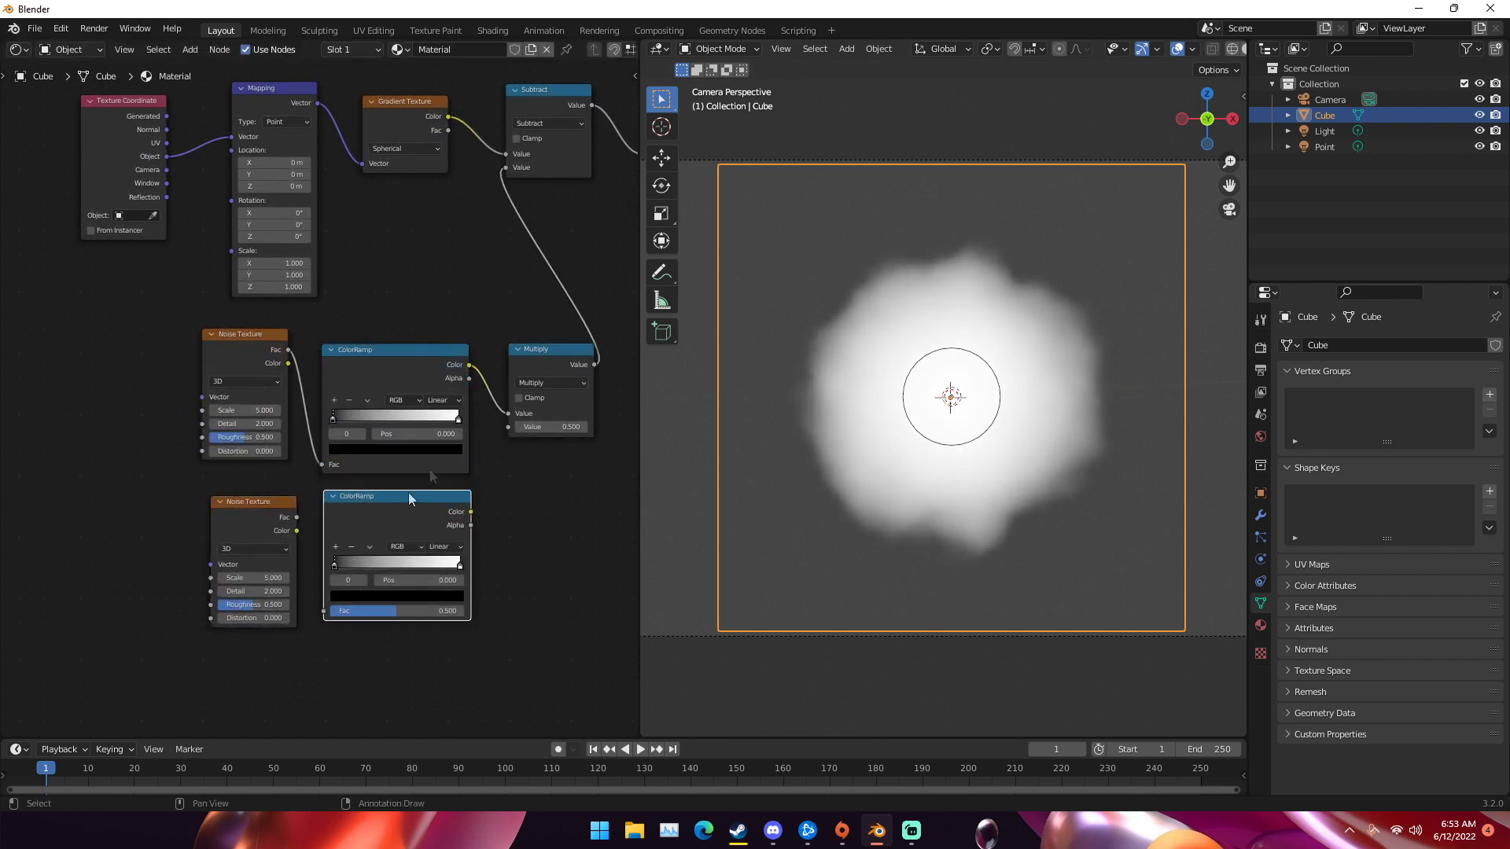
{"action": "left_click", "coordinate": [525, 356]}
{"action": "key", "text": "shift+d"}
{"action": "left_click", "coordinate": [519, 523]}
- Set the original Noise Texture's Scale to 8.1, Detail to 10.1 and Roughness to 0.683
{"action": "scroll", "coordinate": [431, 415], "scroll_direction": "up", "scroll_amount": 2}
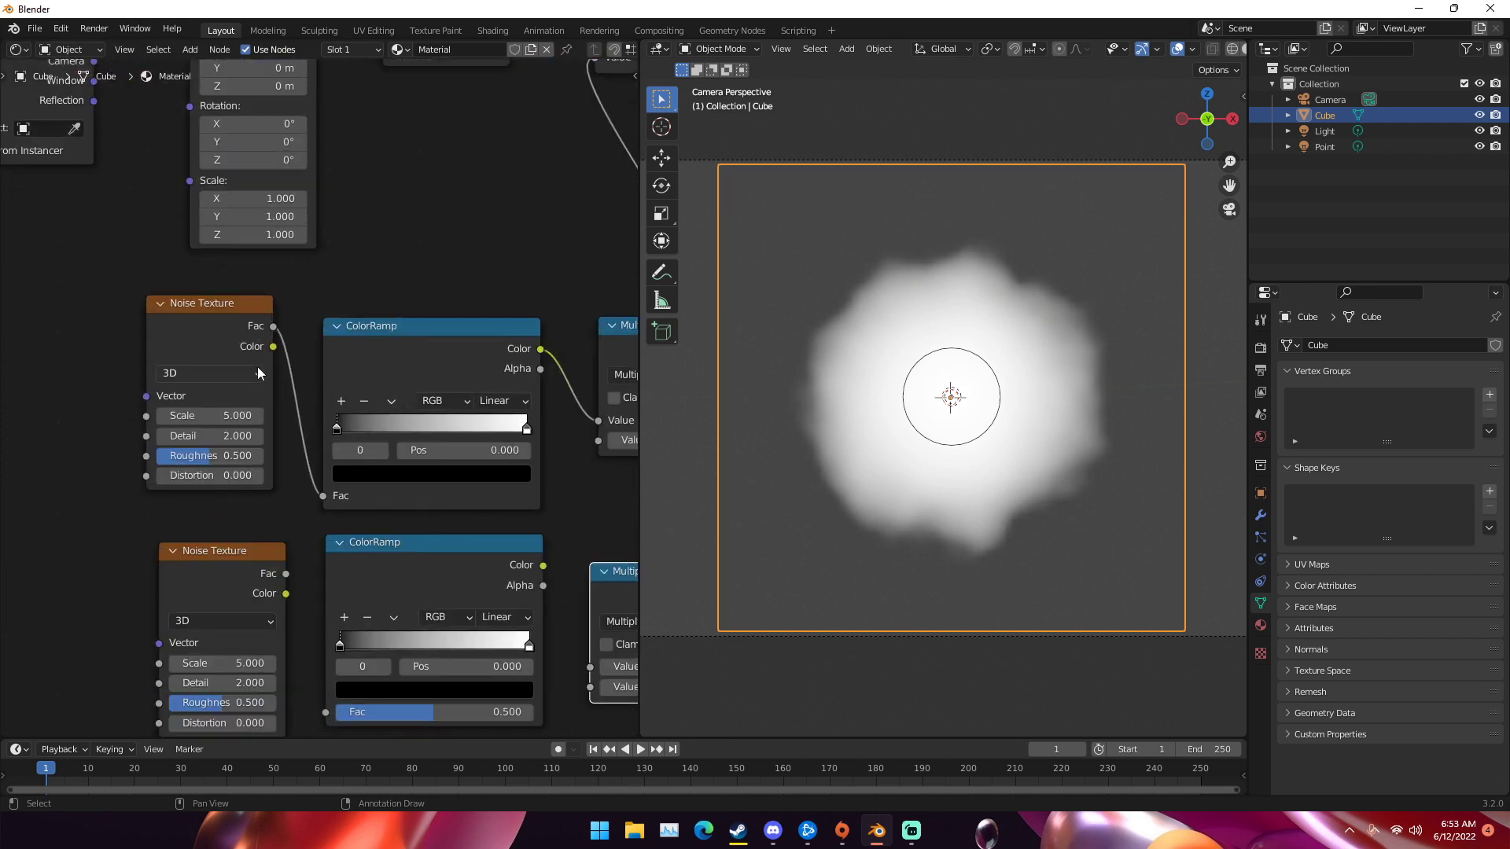
{"action": "middle_click_drag", "start_coordinate": [205, 375], "coordinate": [201, 347]}
{"action": "left_click_drag", "start_coordinate": [189, 389], "coordinate": [244, 389]}
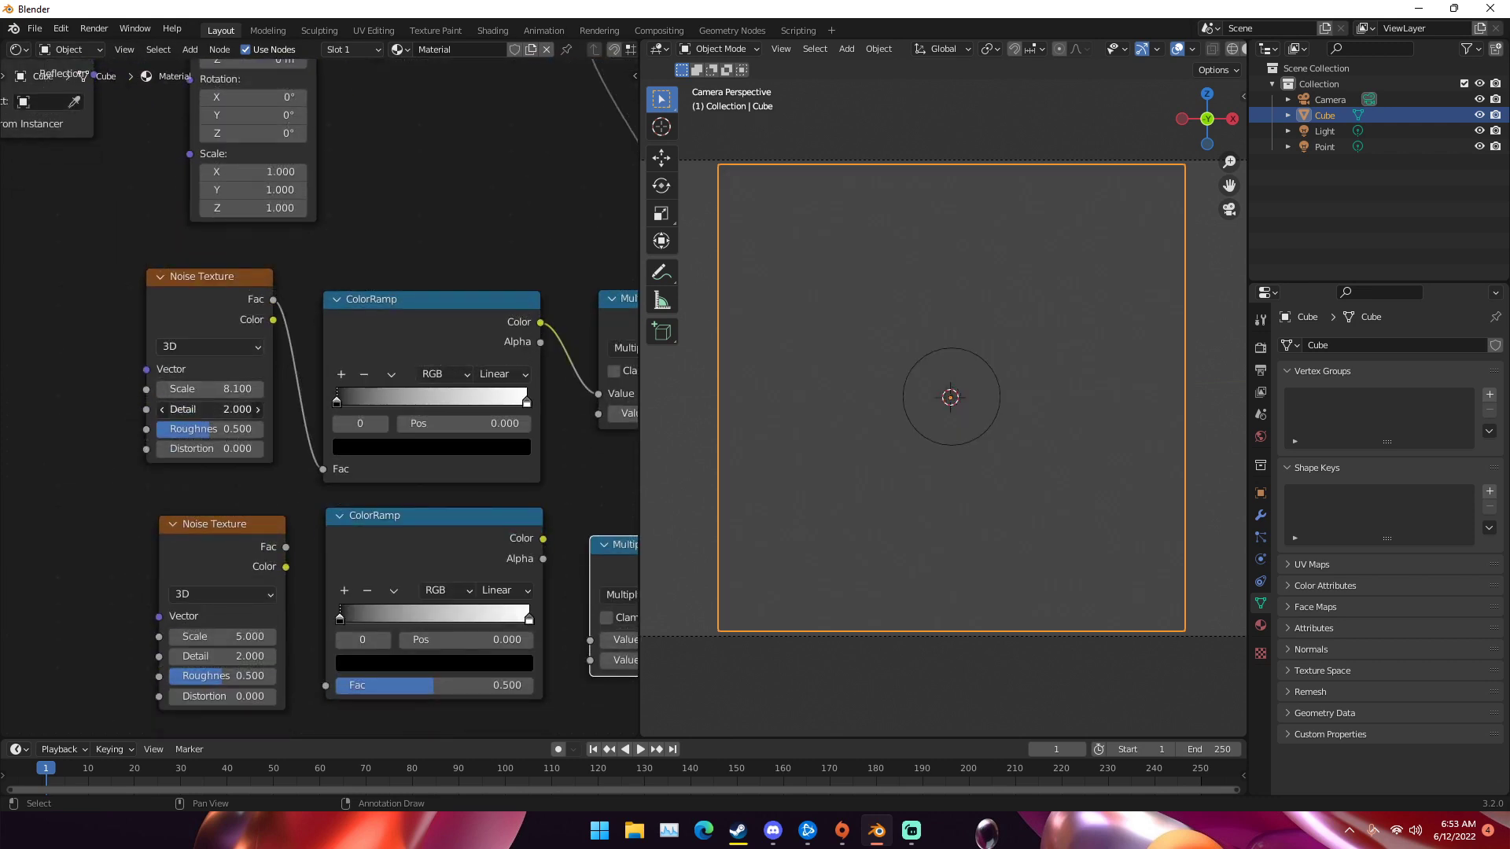
{"action": "type", "text": "3.5"}
{"action": "key", "text": "Return"}
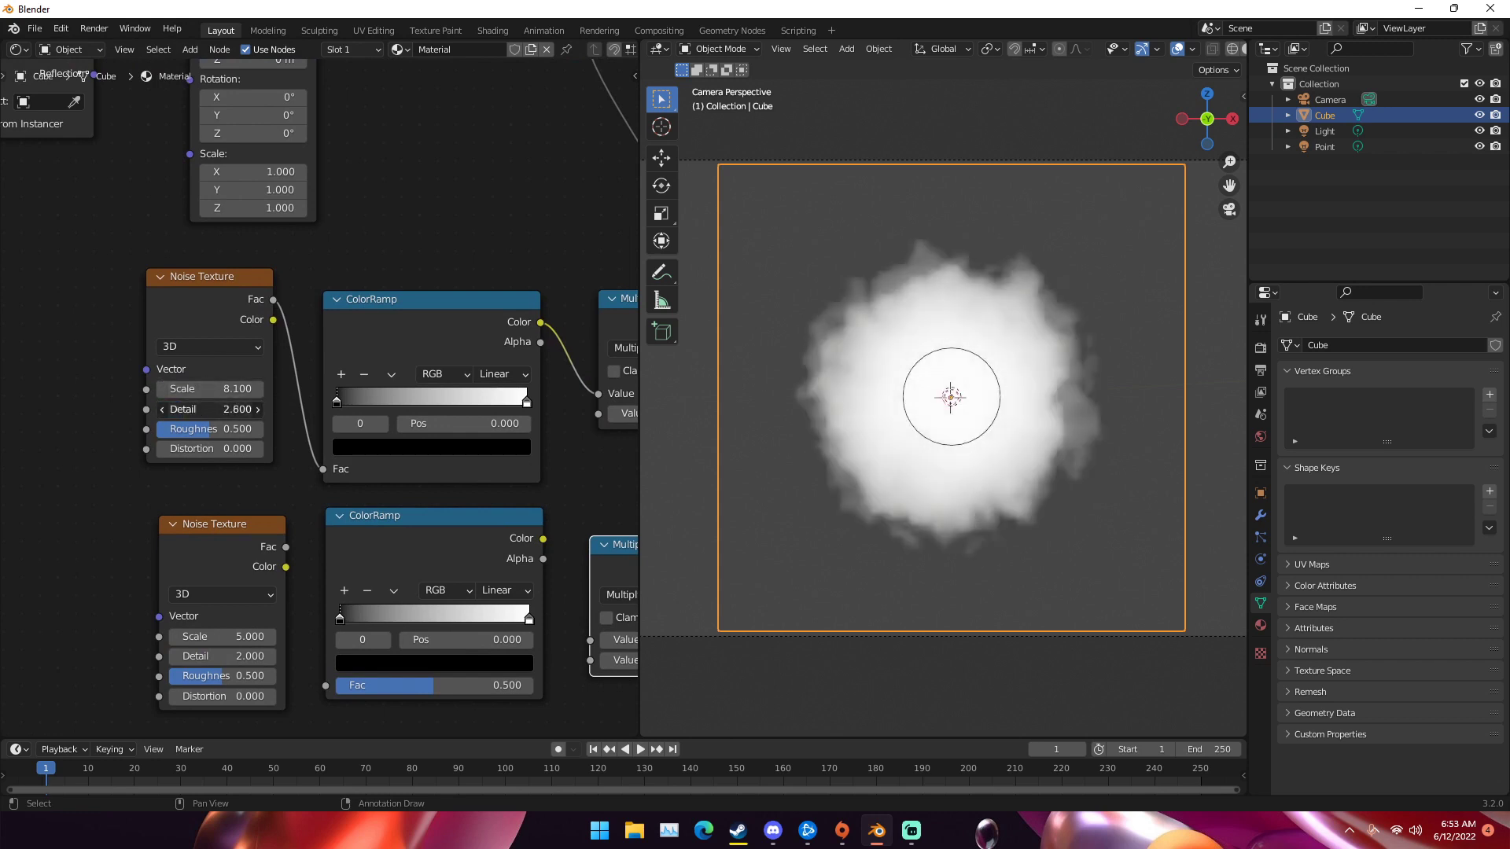
{"action": "left_click_drag", "start_coordinate": [209, 409], "coordinate": [402, 409]}
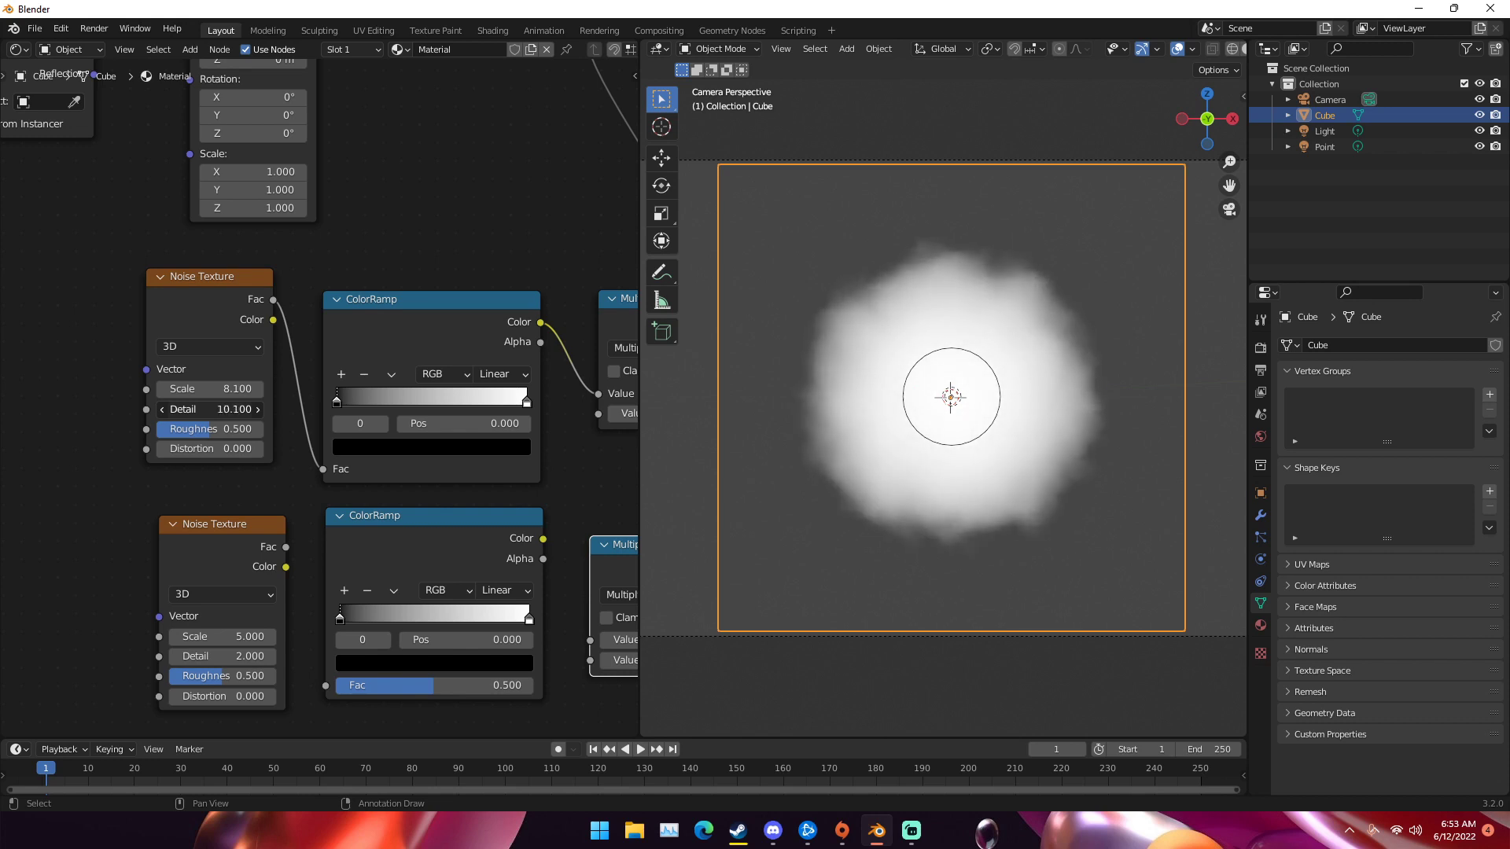
{"action": "left_click_drag", "start_coordinate": [196, 428], "coordinate": [212, 428]}
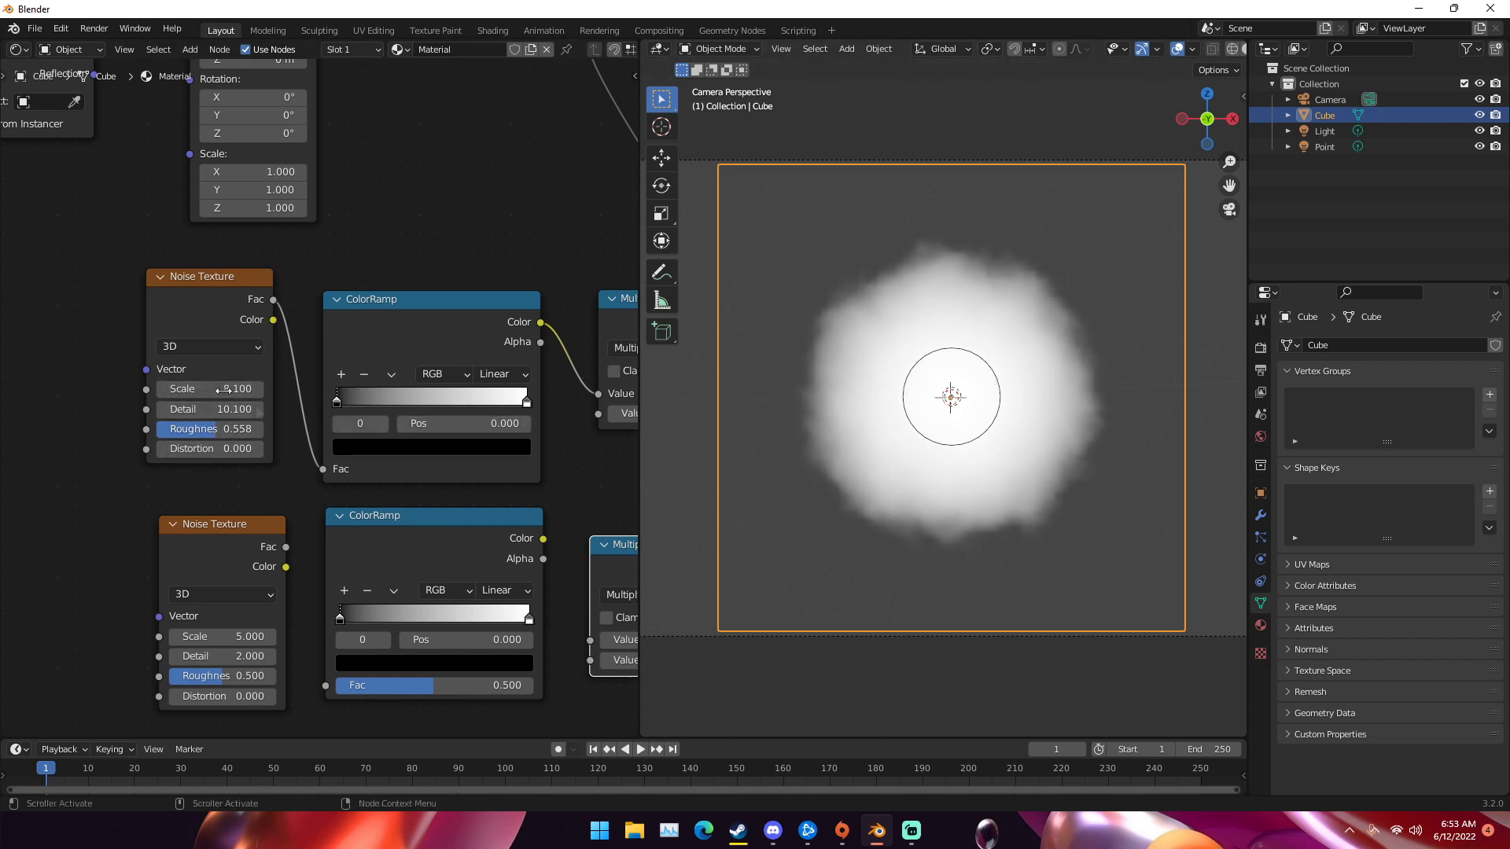
{"action": "left_click_drag", "start_coordinate": [224, 429], "coordinate": [263, 430]}
- Space out the duplicated nodes and link Noise Texture Fac to ColorRamp Fac and ColorRamp Color to the first Multiply value
{"action": "scroll", "coordinate": [305, 475], "scroll_direction": "down", "scroll_amount": 4}
{"action": "mouse_move", "coordinate": [200, 444]}
{"action": "middle_mouse_down"}
{"action": "mouse_move", "coordinate": [177, 437]}
{"action": "mouse_move", "coordinate": [183, 454]}
{"action": "middle_mouse_up"}
{"action": "left_click", "coordinate": [296, 451]}
{"action": "left_click", "coordinate": [481, 469]}
{"action": "middle_click_drag", "start_coordinate": [366, 432], "coordinate": [526, 401]}
{"action": "left_click_drag", "start_coordinate": [333, 414], "coordinate": [285, 420]}
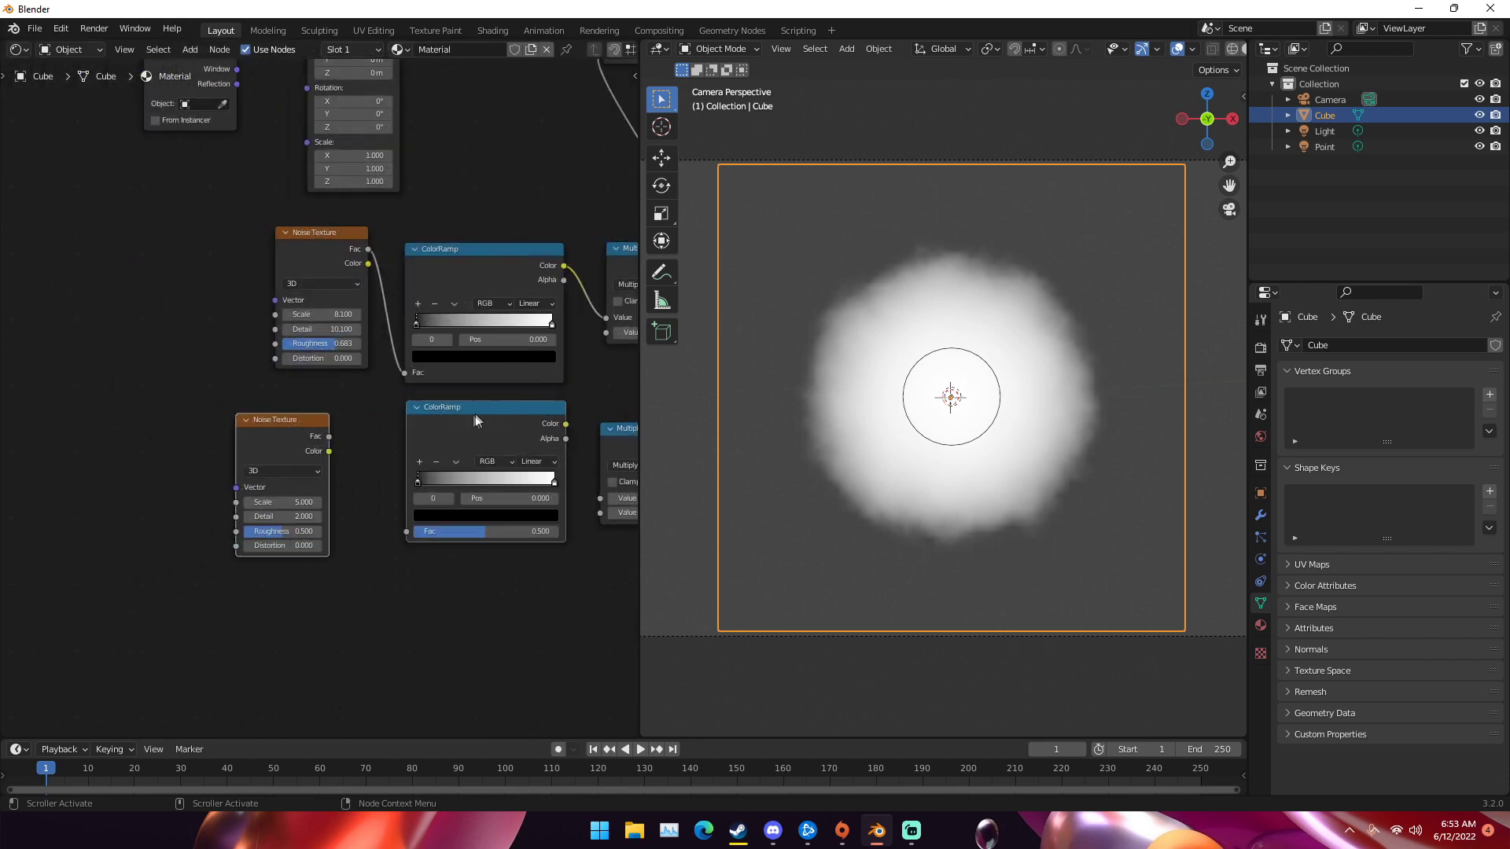
{"action": "left_click_drag", "start_coordinate": [475, 420], "coordinate": [440, 420]}
{"action": "middle_click_drag", "start_coordinate": [440, 420], "coordinate": [370, 415]}
{"action": "left_click_drag", "start_coordinate": [575, 437], "coordinate": [534, 435]}
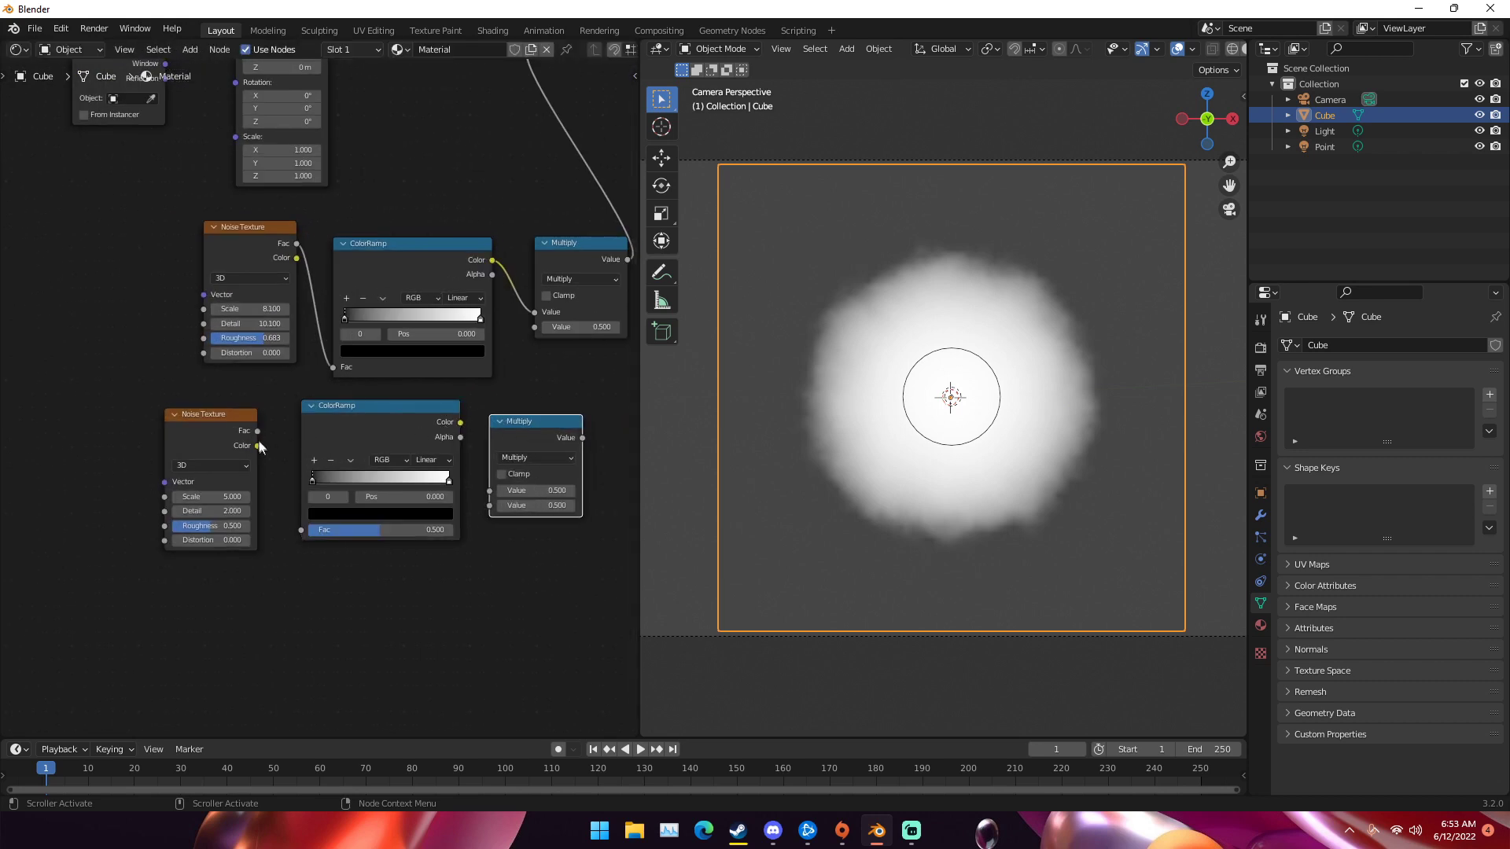
{"action": "left_click_drag", "start_coordinate": [257, 432], "coordinate": [301, 530]}
{"action": "left_click_drag", "start_coordinate": [461, 424], "coordinate": [489, 491]}
- Duplicate the bottom Multiply node and insert the copy between the Subtract node and the Principled Volume's Density
{"action": "scroll", "coordinate": [367, 457], "scroll_direction": "down", "scroll_amount": 4}
{"action": "middle_click_drag", "start_coordinate": [509, 413], "coordinate": [327, 566]}
{"action": "scroll", "coordinate": [382, 479], "scroll_direction": "down", "scroll_amount": 1}
{"action": "scroll", "coordinate": [384, 422], "scroll_direction": "up", "scroll_amount": 5}
{"action": "scroll", "coordinate": [330, 533], "scroll_direction": "down", "scroll_amount": 4}
{"action": "left_click", "coordinate": [255, 566]}
{"action": "key", "text": "shift+d"}
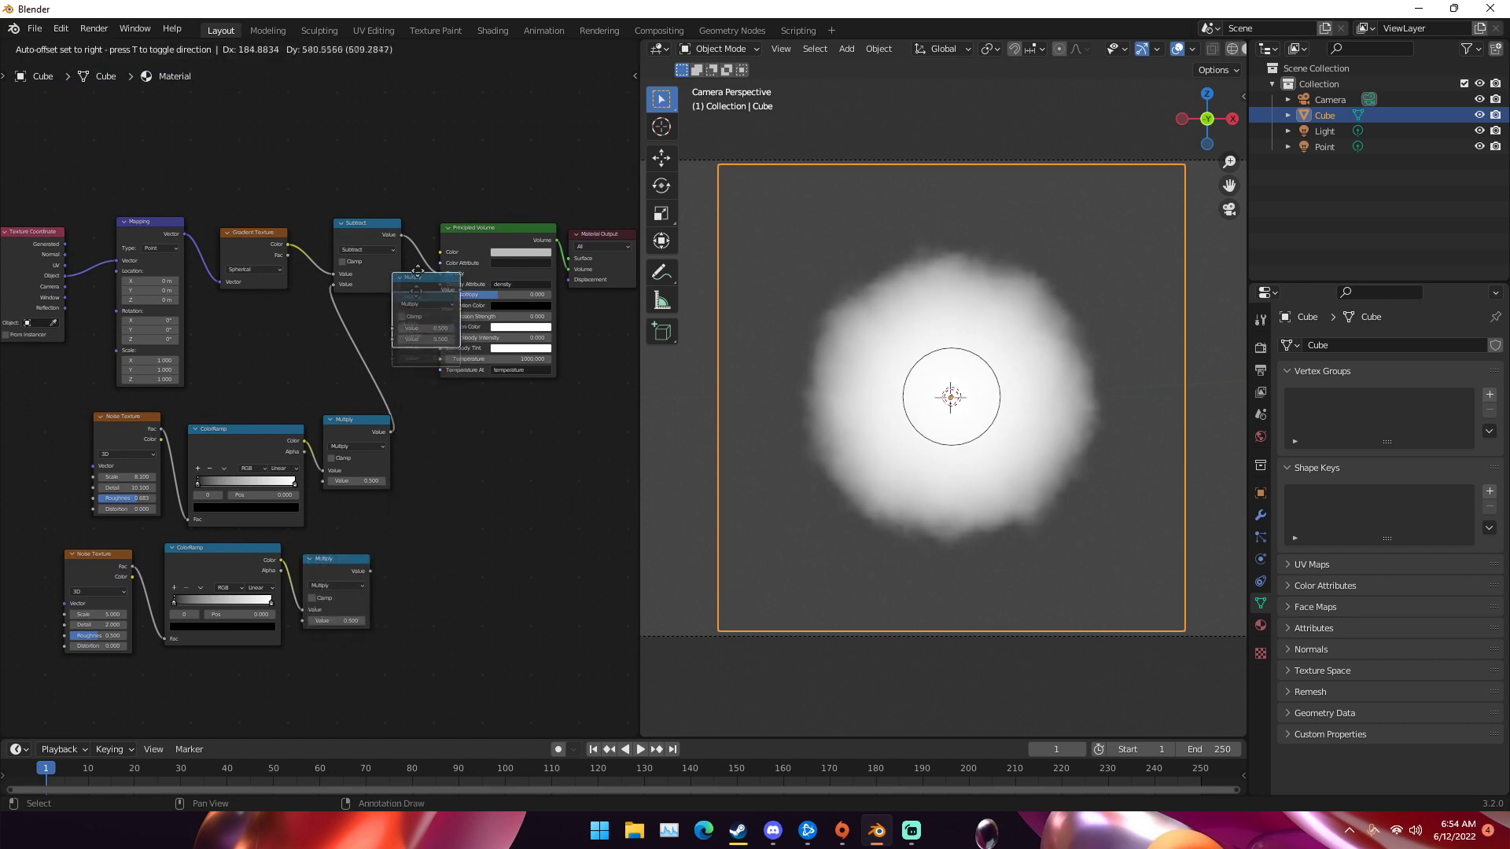
{"action": "left_click", "coordinate": [438, 221]}
{"action": "middle_click_drag", "start_coordinate": [447, 235], "coordinate": [376, 222]}
- Connect the bottom Multiply's Value output to the inserted Multiply's second value and inspect the volume in the camera view
{"action": "scroll", "coordinate": [457, 256], "scroll_direction": "up", "scroll_amount": 5}
{"action": "scroll", "coordinate": [371, 225], "scroll_direction": "down", "scroll_amount": 4}
{"action": "left_click", "coordinate": [304, 573]}
{"action": "left_click_drag", "start_coordinate": [304, 573], "coordinate": [379, 264]}
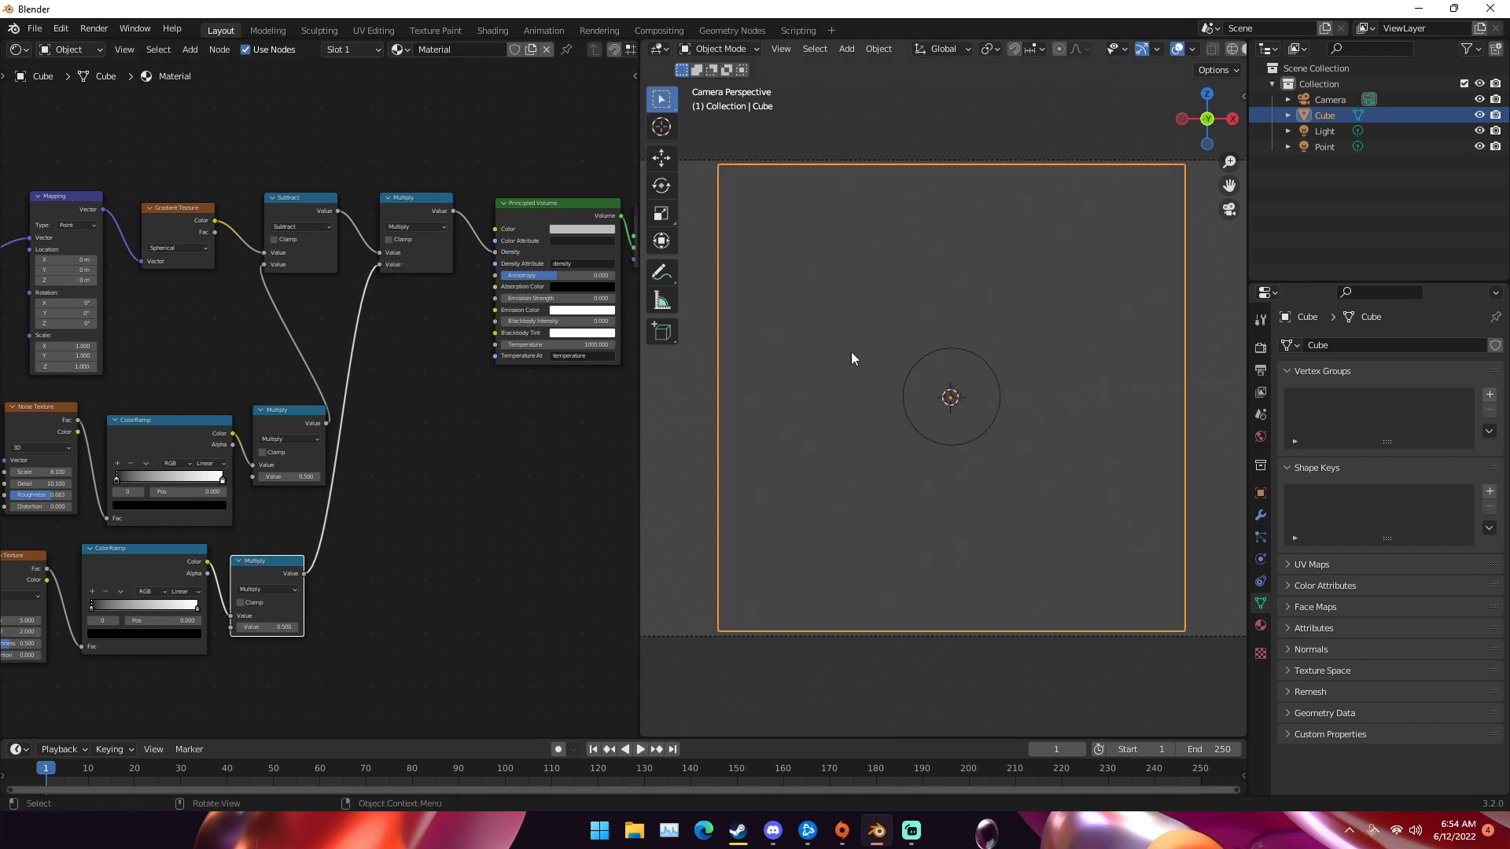
{"action": "middle_click_drag", "start_coordinate": [851, 356], "coordinate": [881, 381]}
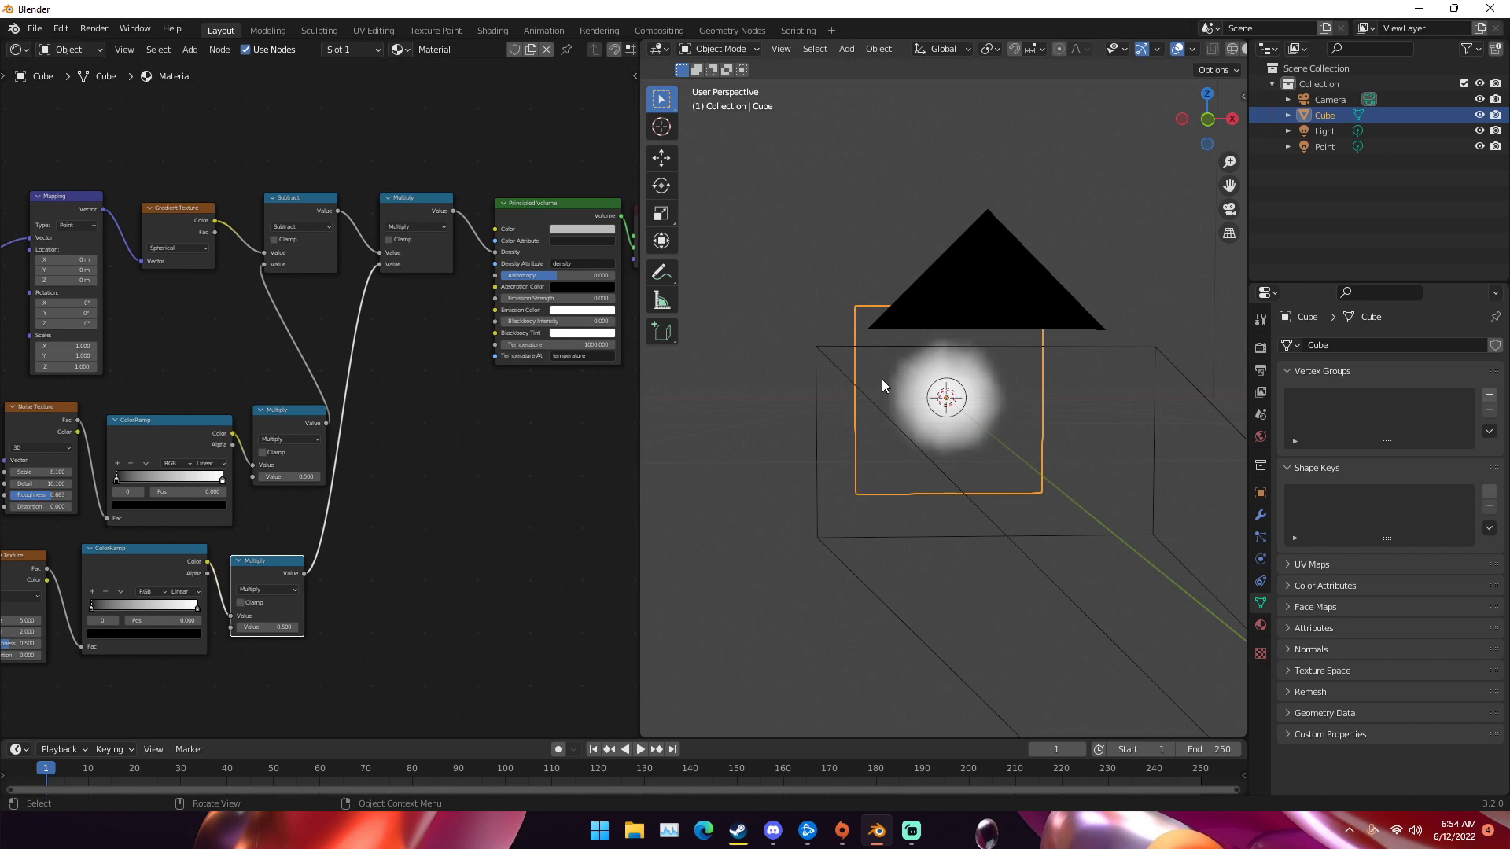
{"action": "key", "text": "KP_0"}
- Move the Texture Coordinate node clear, connect its Object output to the bottom Noise Texture's Vector, and check the camera view
{"action": "scroll", "coordinate": [134, 352], "scroll_direction": "down", "scroll_amount": 3}
{"action": "middle_click_drag", "start_coordinate": [134, 352], "coordinate": [267, 367]}
{"action": "scroll", "coordinate": [395, 361], "scroll_direction": "up", "scroll_amount": 4}
{"action": "left_click_drag", "start_coordinate": [350, 182], "coordinate": [268, 237]}
{"action": "left_click_drag", "start_coordinate": [271, 290], "coordinate": [360, 543]}
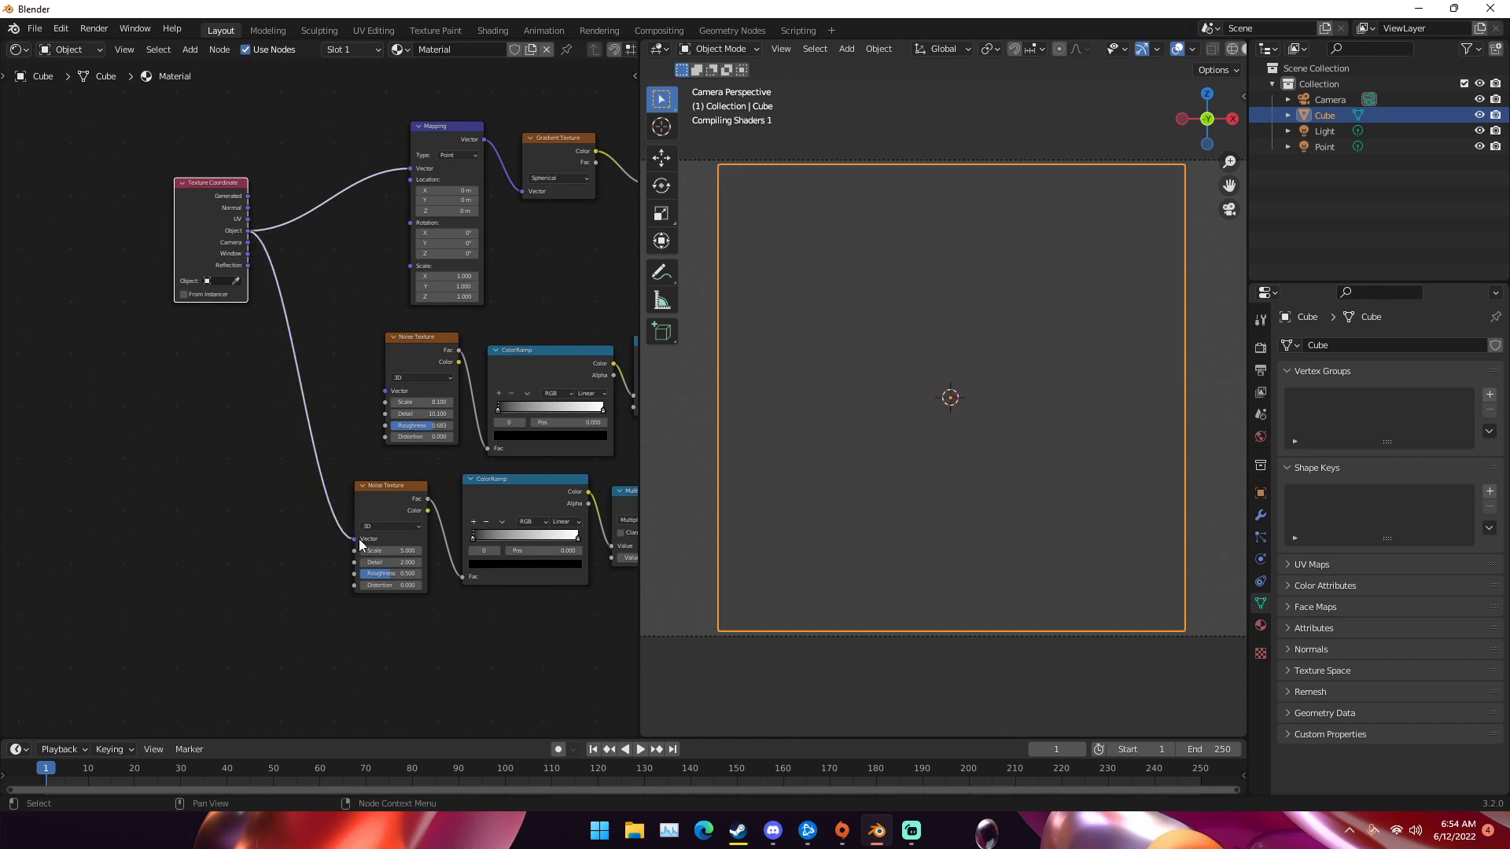
{"action": "middle_click_drag", "start_coordinate": [933, 350], "coordinate": [926, 352]}
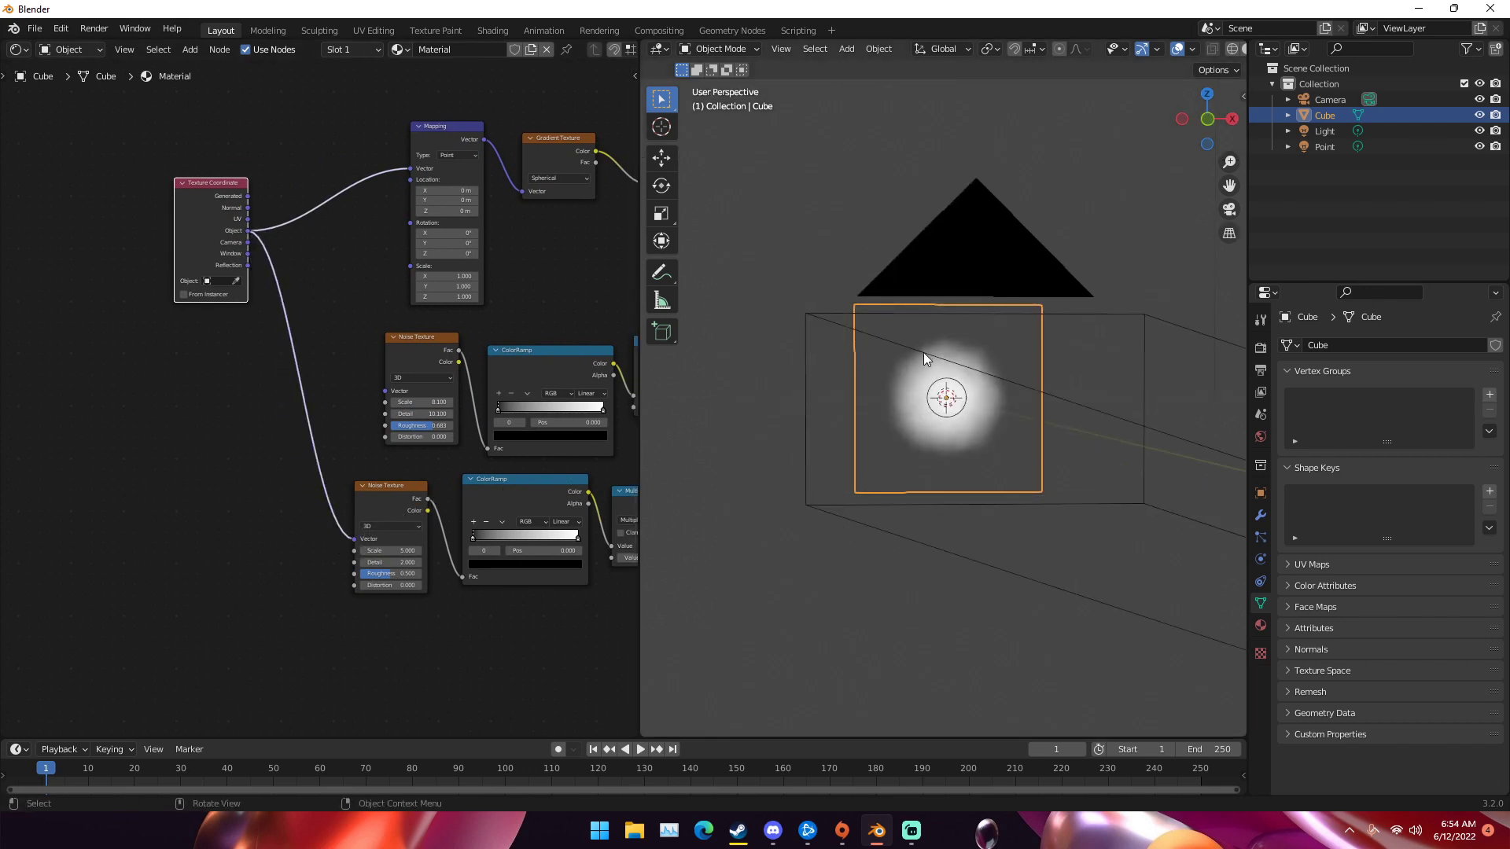
{"action": "key", "text": "KP_0"}
- Set the bottom Noise Texture's Detail to 4.7 and Roughness to 0.675
{"action": "scroll", "coordinate": [277, 546], "scroll_direction": "up", "scroll_amount": 3}
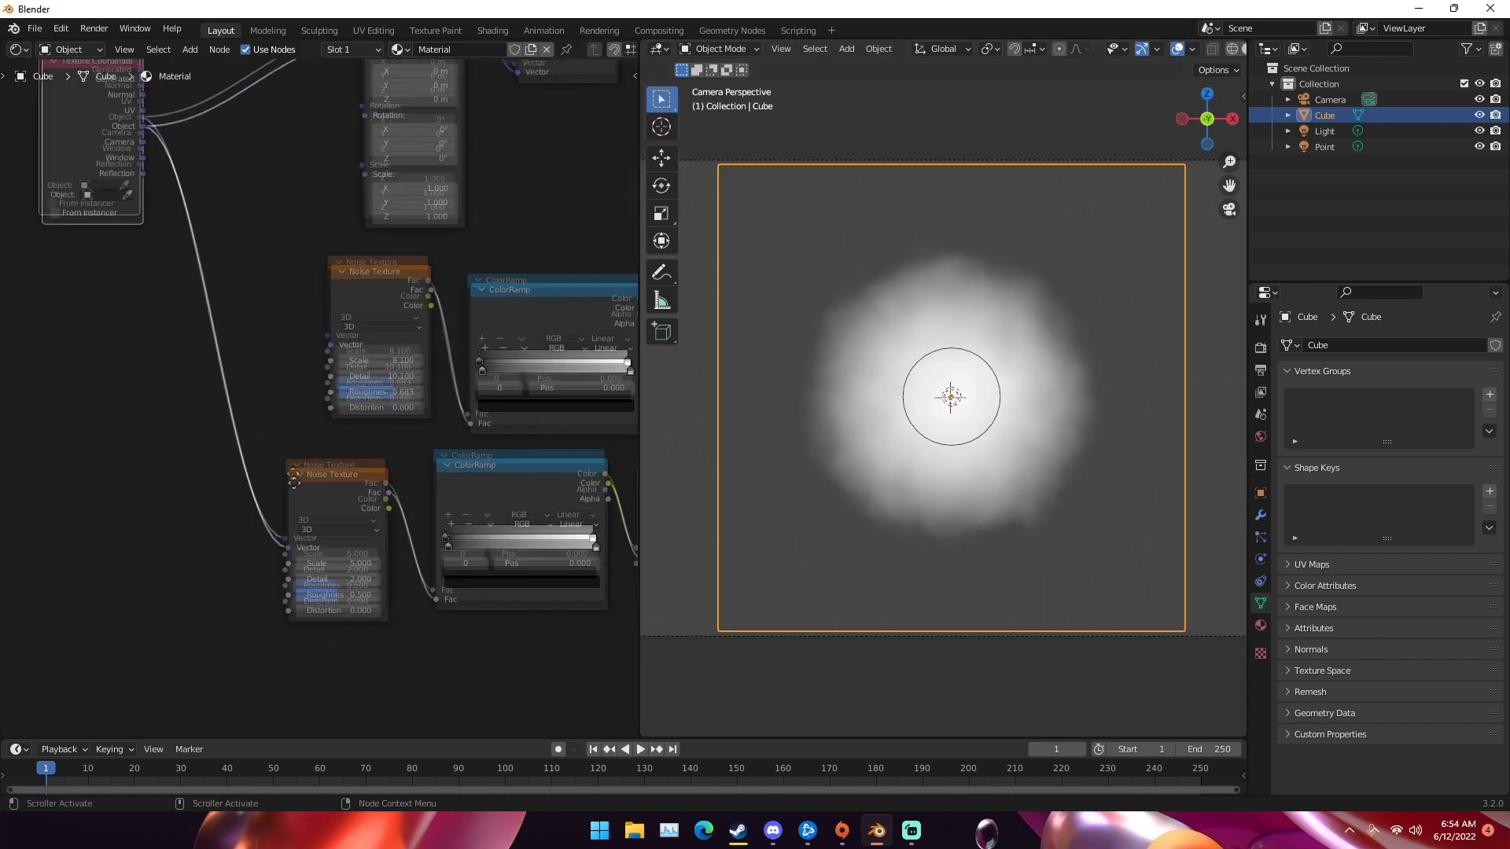
{"action": "mouse_move", "coordinate": [314, 560]}
{"action": "left_mouse_down"}
{"action": "mouse_move", "coordinate": [362, 559]}
{"action": "mouse_move", "coordinate": [318, 564]}
{"action": "mouse_move", "coordinate": [333, 574]}
{"action": "left_mouse_up"}
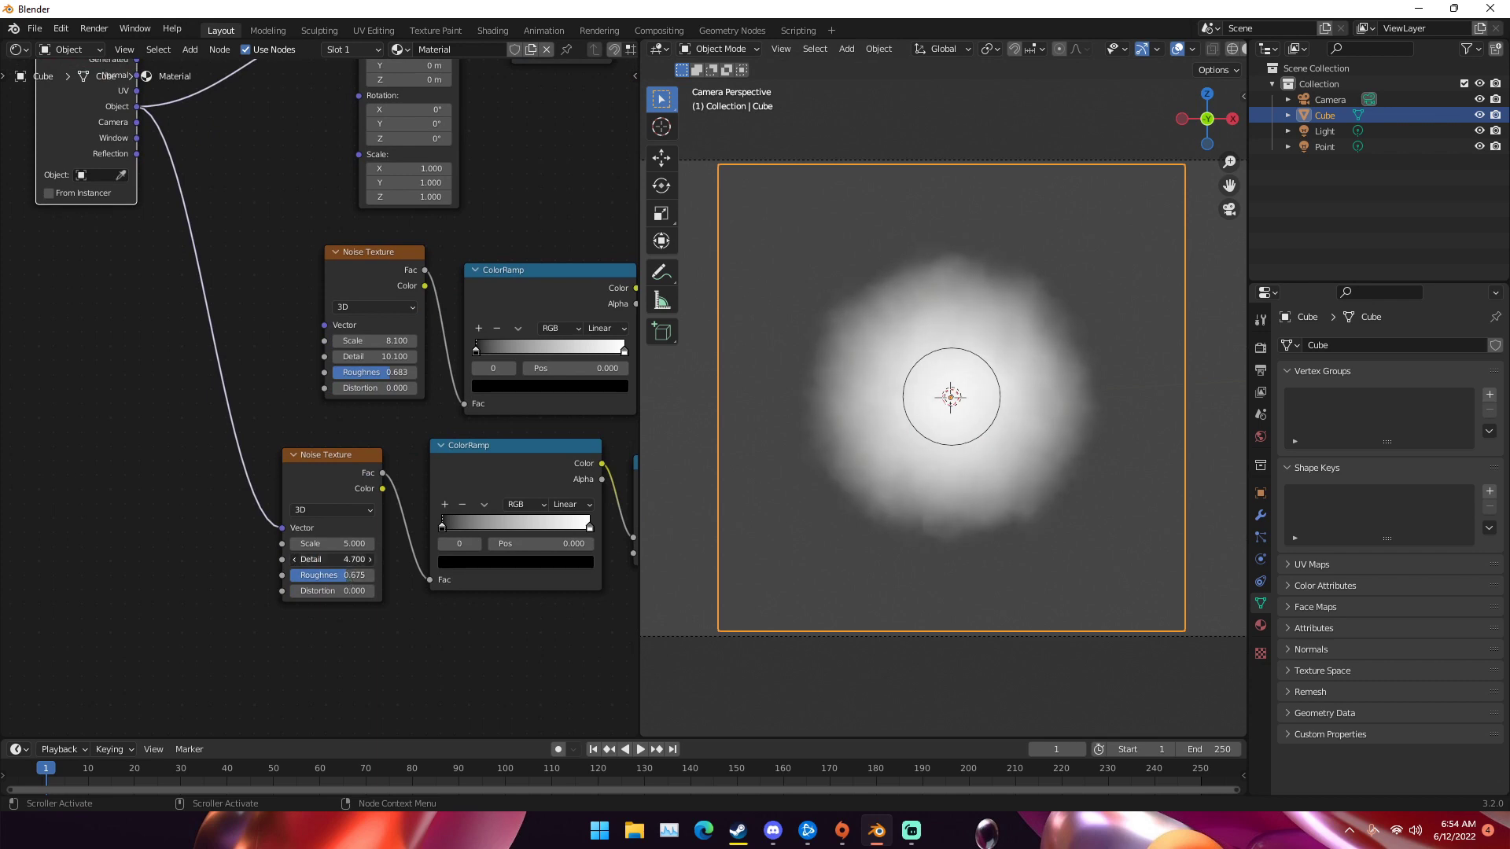
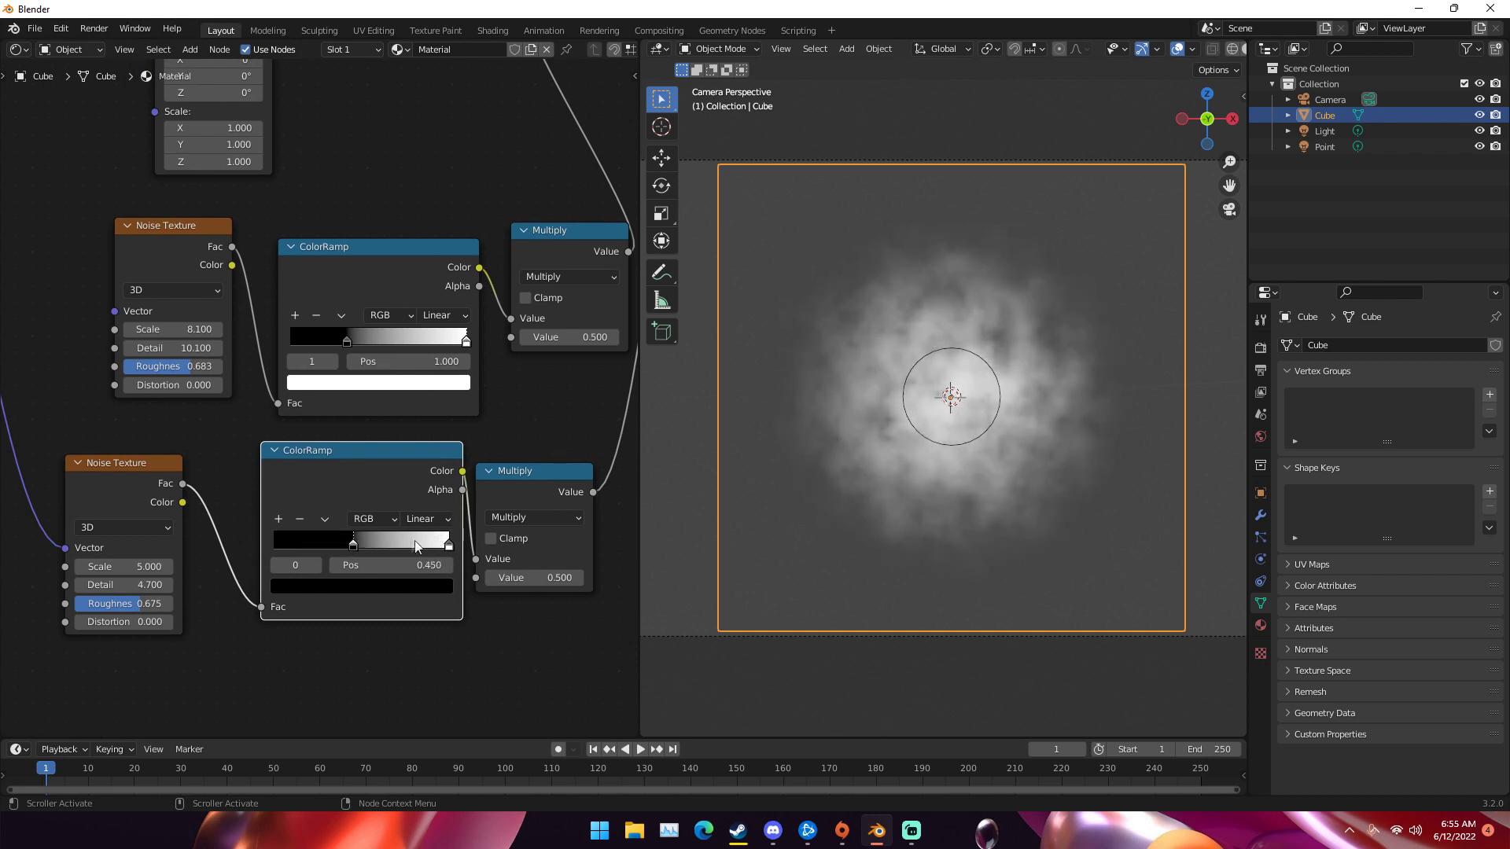
- Move the upper ColorRamp's black stop to 0.336 and the bottom ColorRamp's black stop to 0.568
{"action": "left_click_drag", "start_coordinate": [352, 550], "coordinate": [348, 552]}
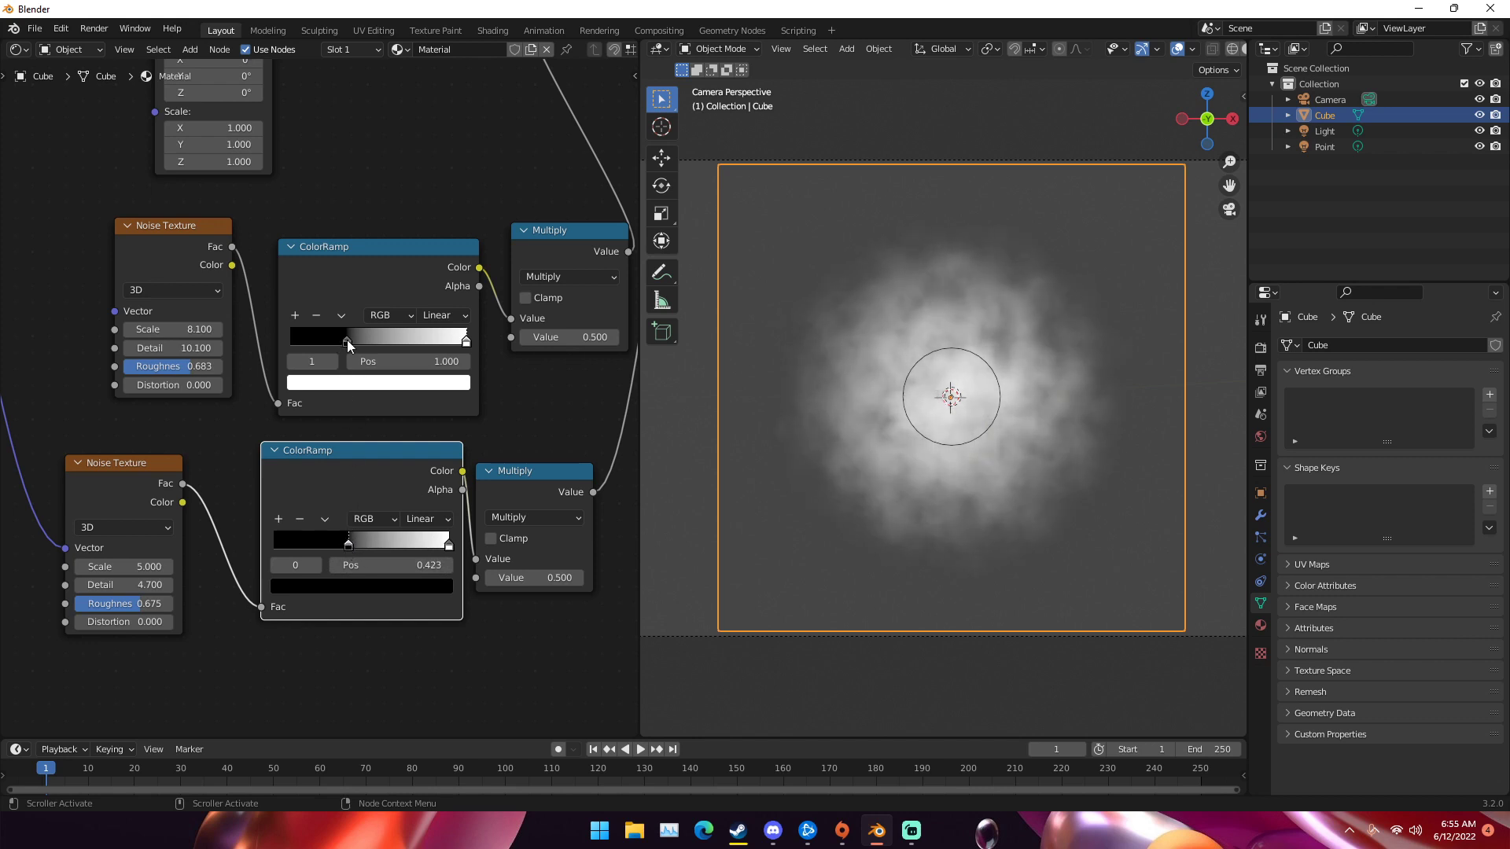
{"action": "left_click_drag", "start_coordinate": [347, 340], "coordinate": [351, 343]}
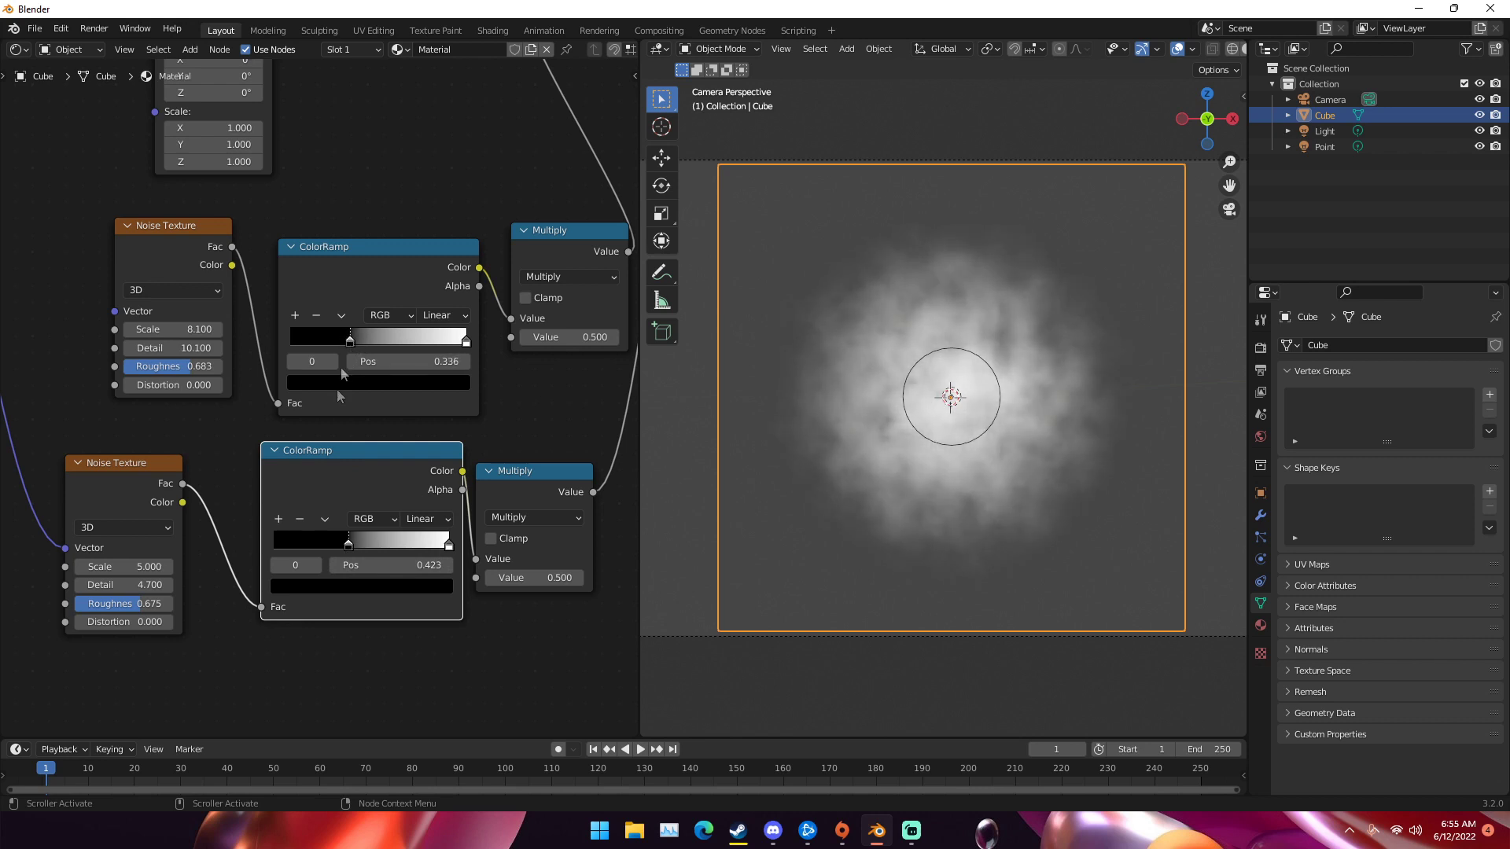
{"action": "left_click_drag", "start_coordinate": [349, 545], "coordinate": [375, 546]}
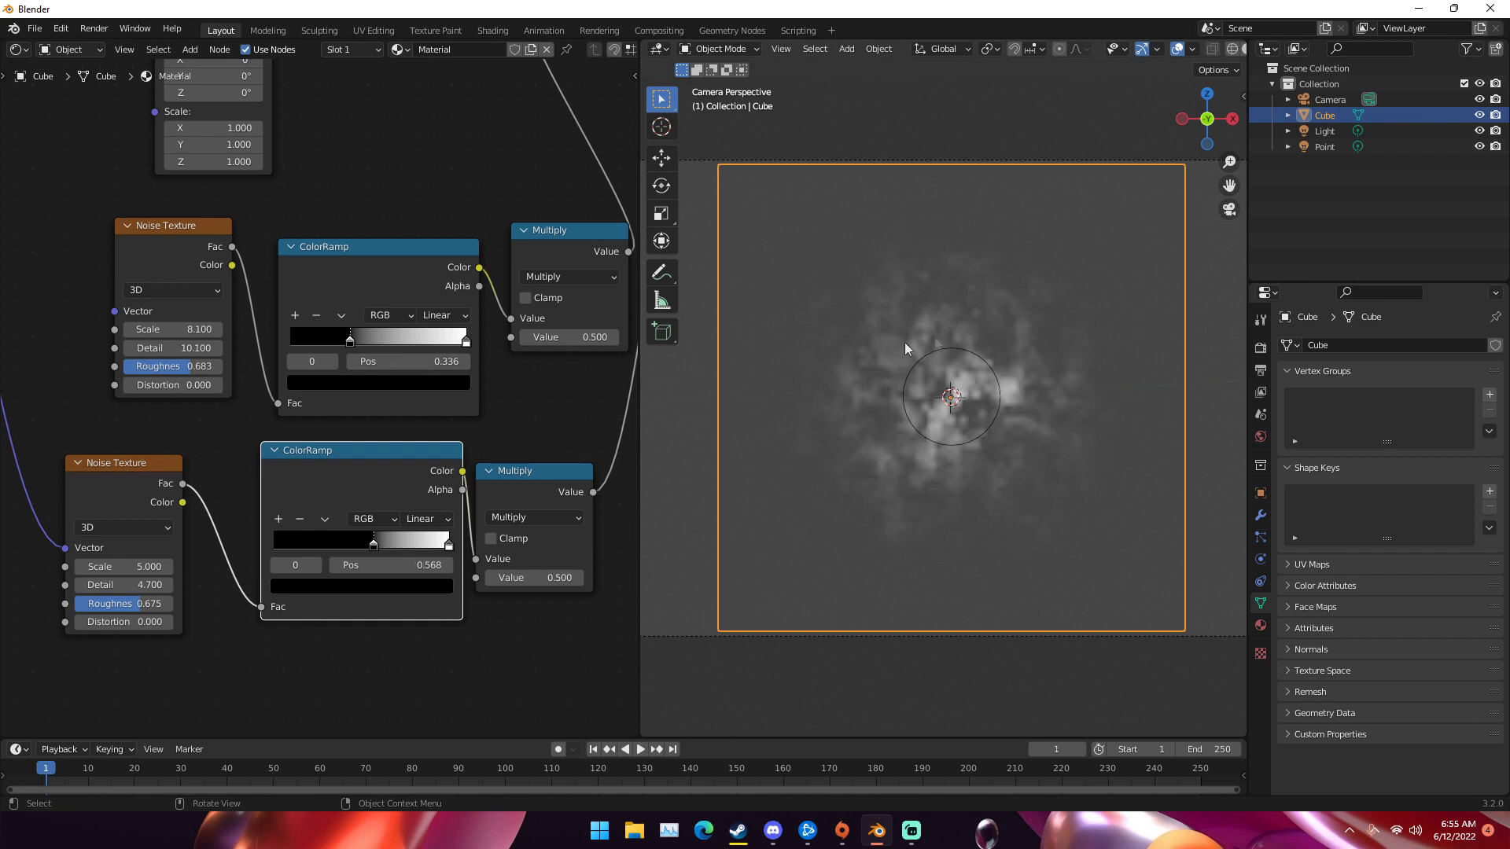
- Set the Eevee volumetrics tile size to 2 px in the render settings
{"action": "left_click", "coordinate": [1261, 349]}
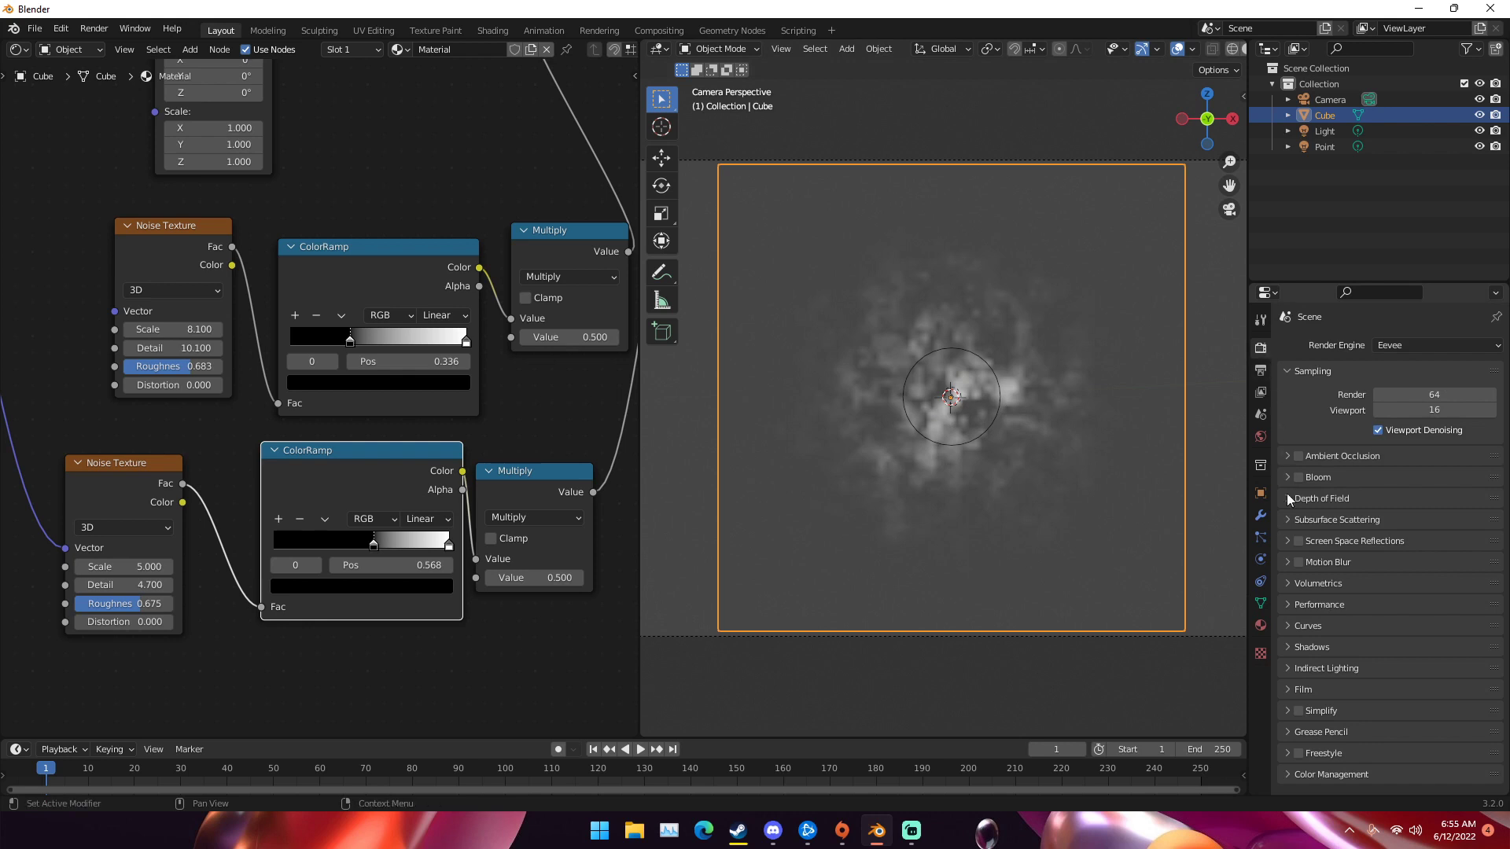
{"action": "left_click", "coordinate": [1300, 584]}
{"action": "left_click", "coordinate": [1388, 643]}
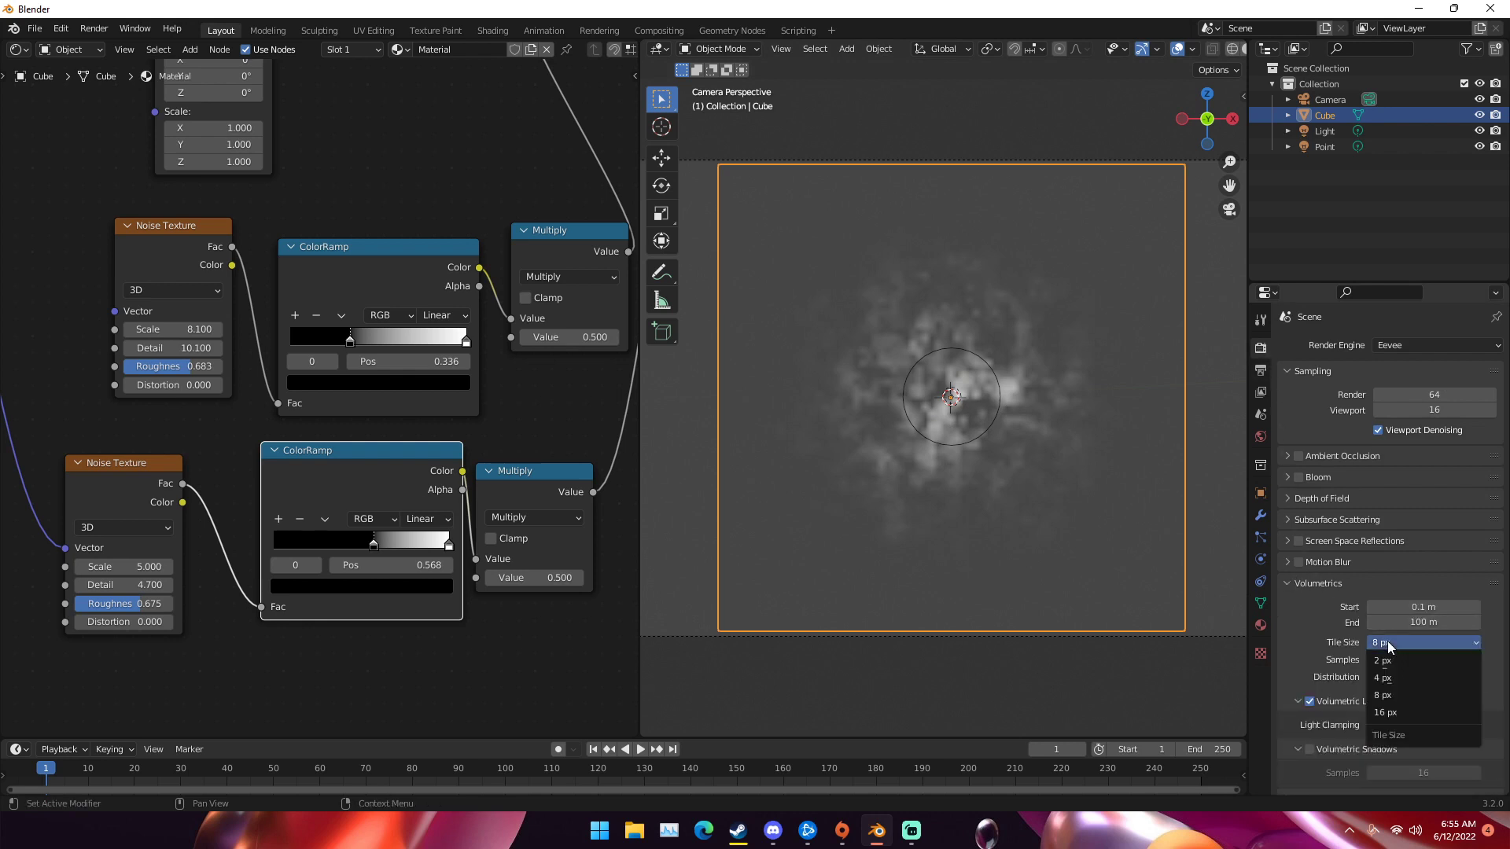
{"action": "left_click", "coordinate": [1383, 660]}
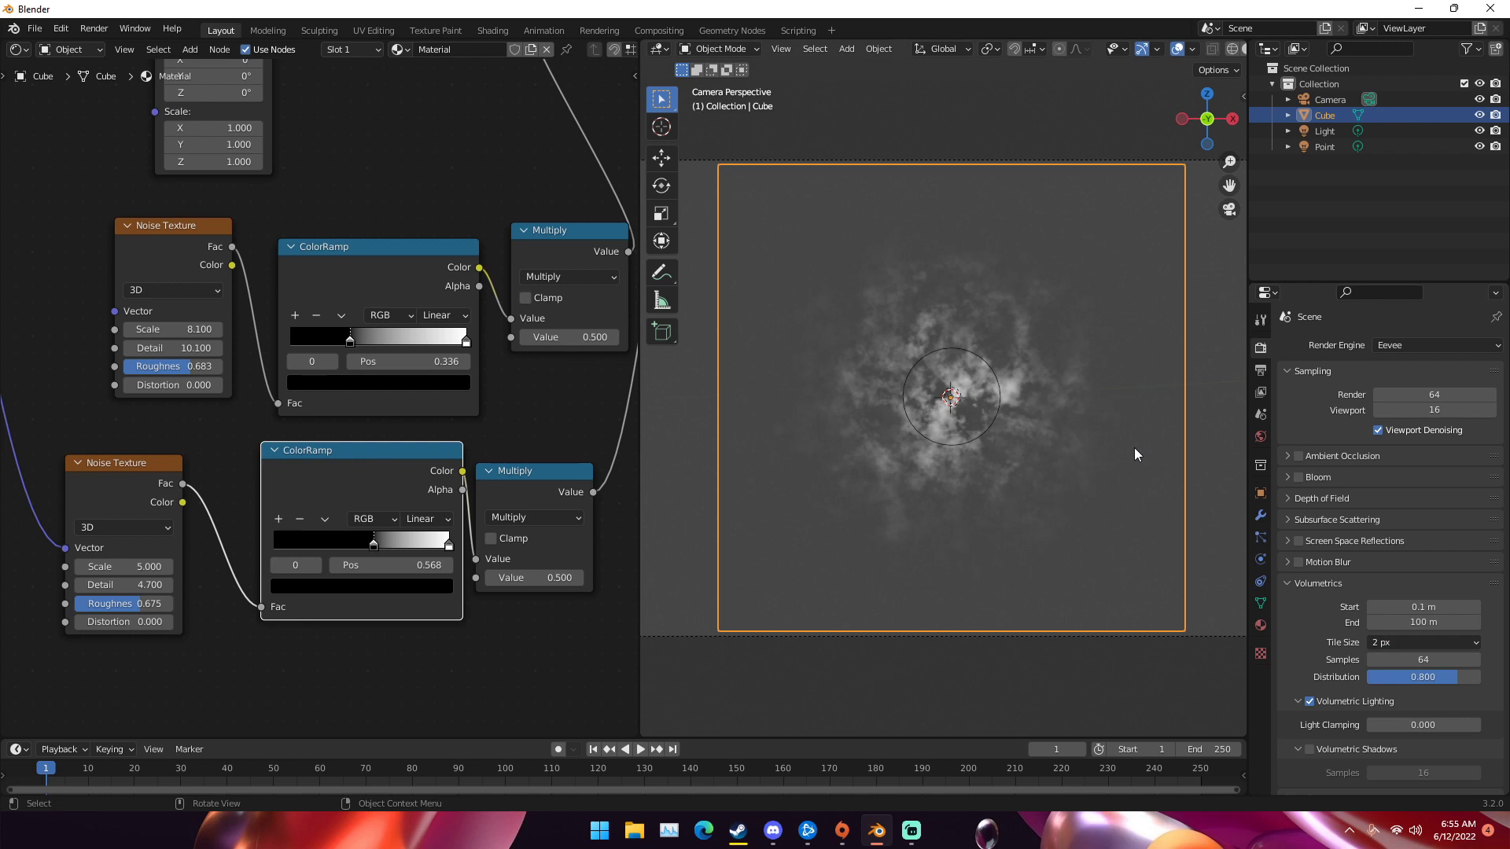
{"action": "left_click", "coordinate": [1383, 643]}
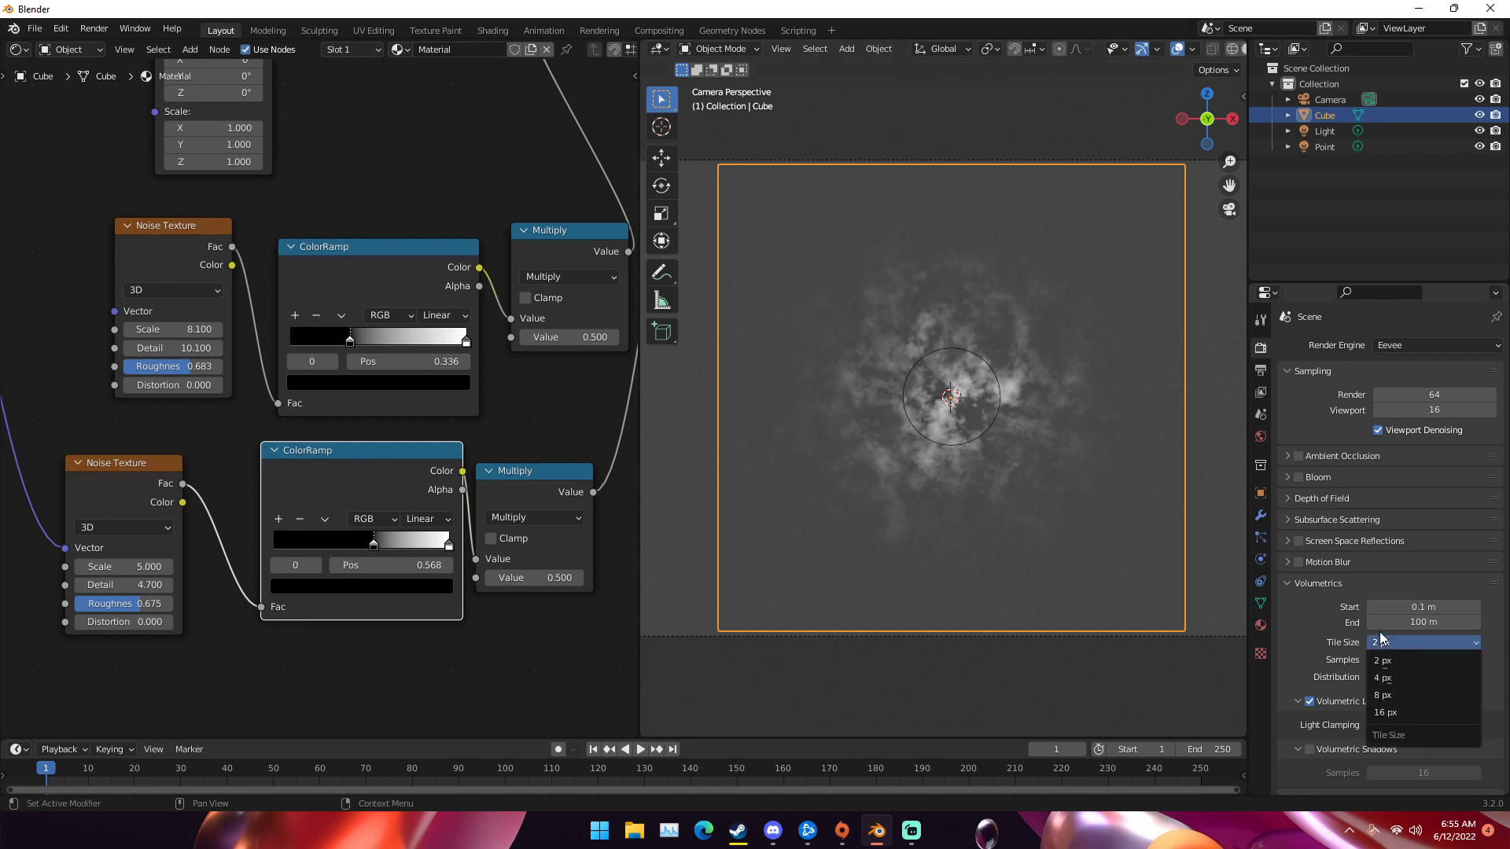
{"action": "left_click", "coordinate": [1377, 640]}
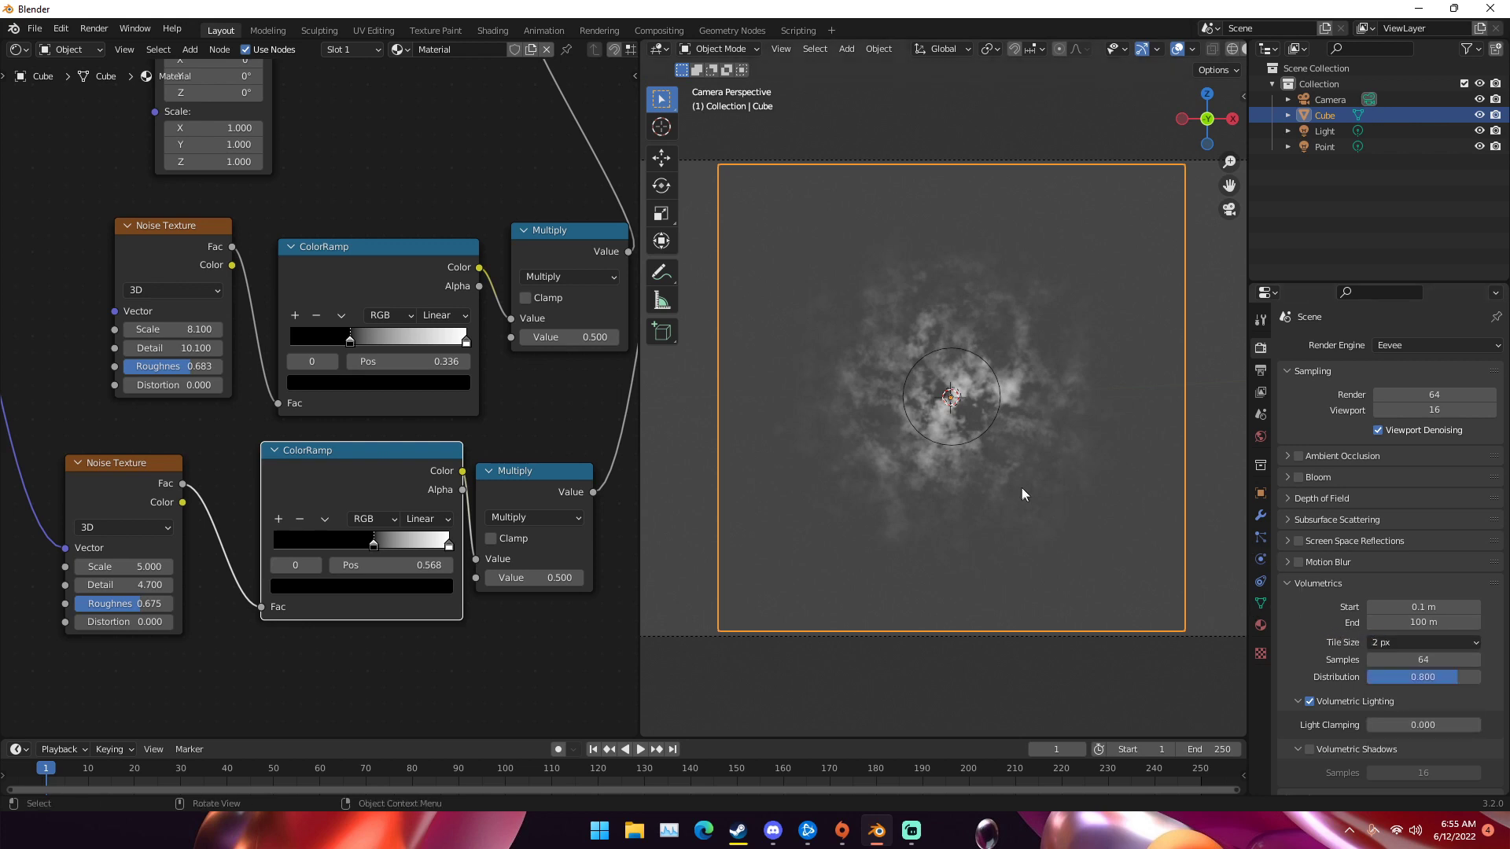
- Move the upper ColorRamp's black stop to 0.536 and inspect the volume in the camera view
{"action": "left_click_drag", "start_coordinate": [351, 340], "coordinate": [389, 333]}
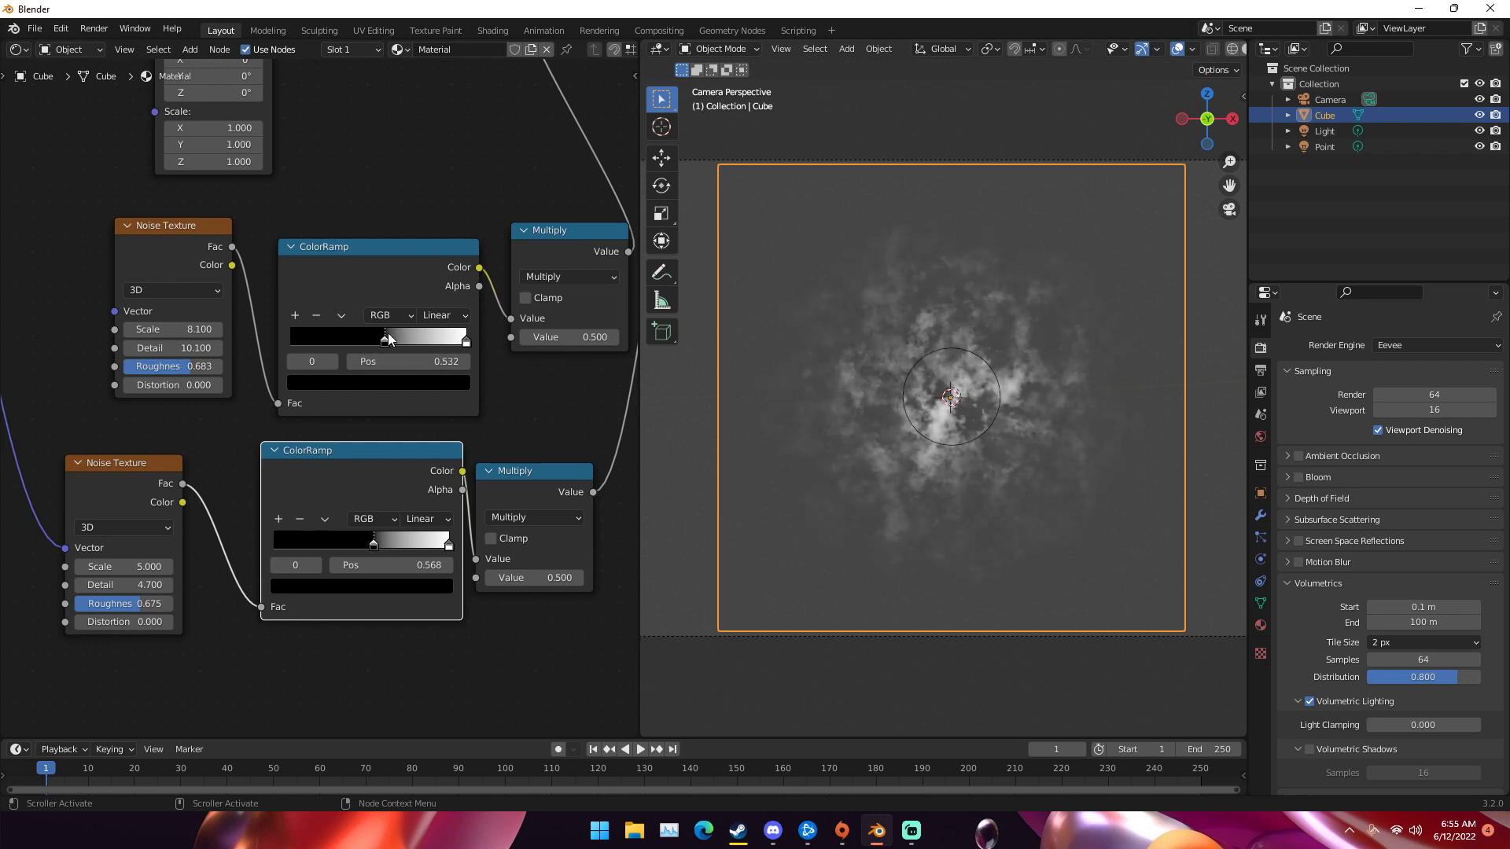
{"action": "scroll", "coordinate": [983, 376], "scroll_direction": "up", "scroll_amount": 3}
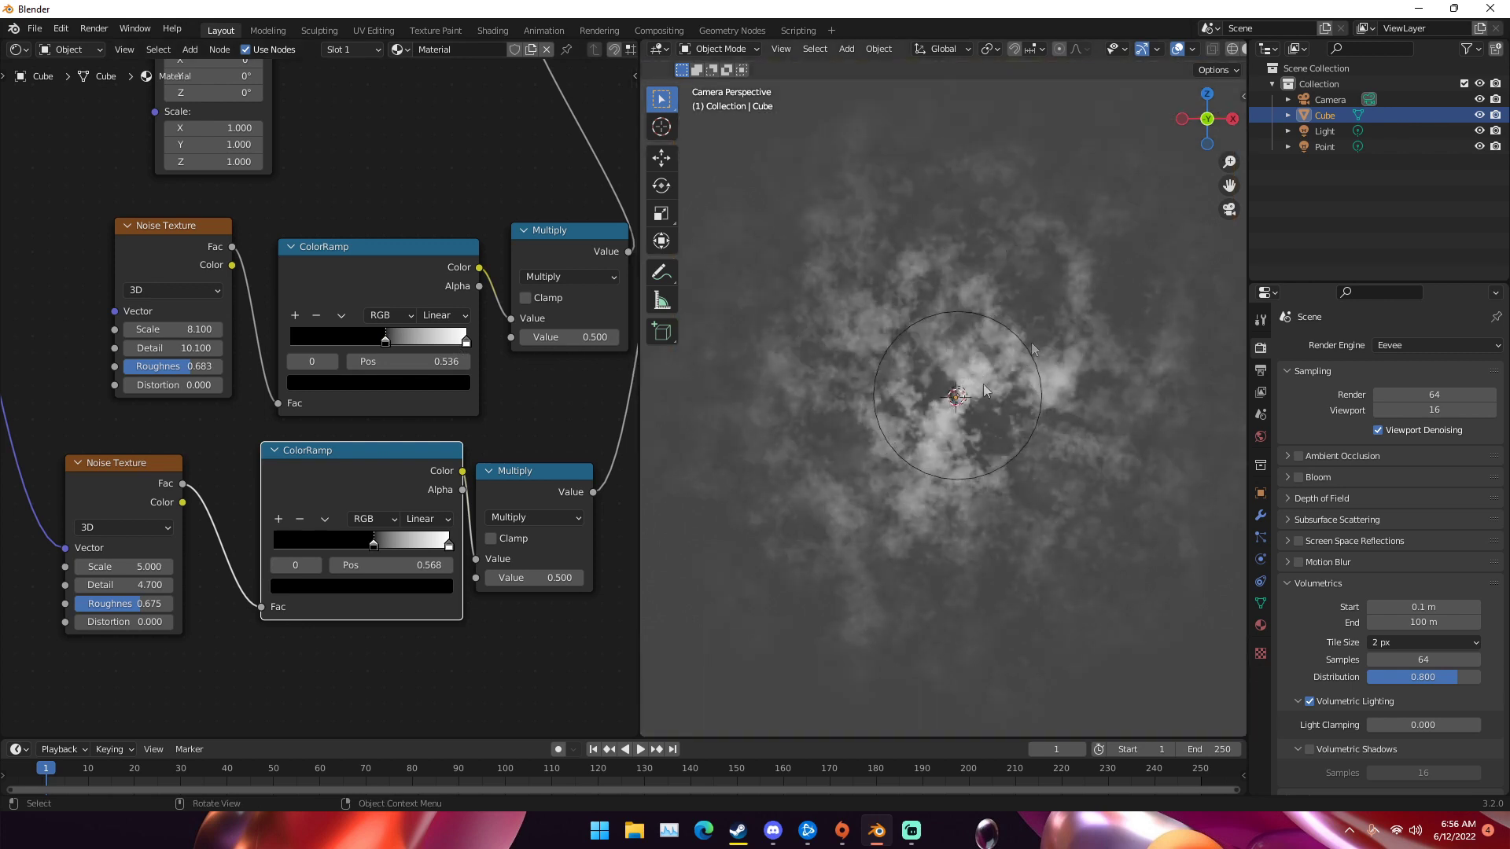
{"action": "scroll", "coordinate": [983, 385], "scroll_direction": "down", "scroll_amount": 3}
{"action": "scroll", "coordinate": [966, 397], "scroll_direction": "up", "scroll_amount": 1}
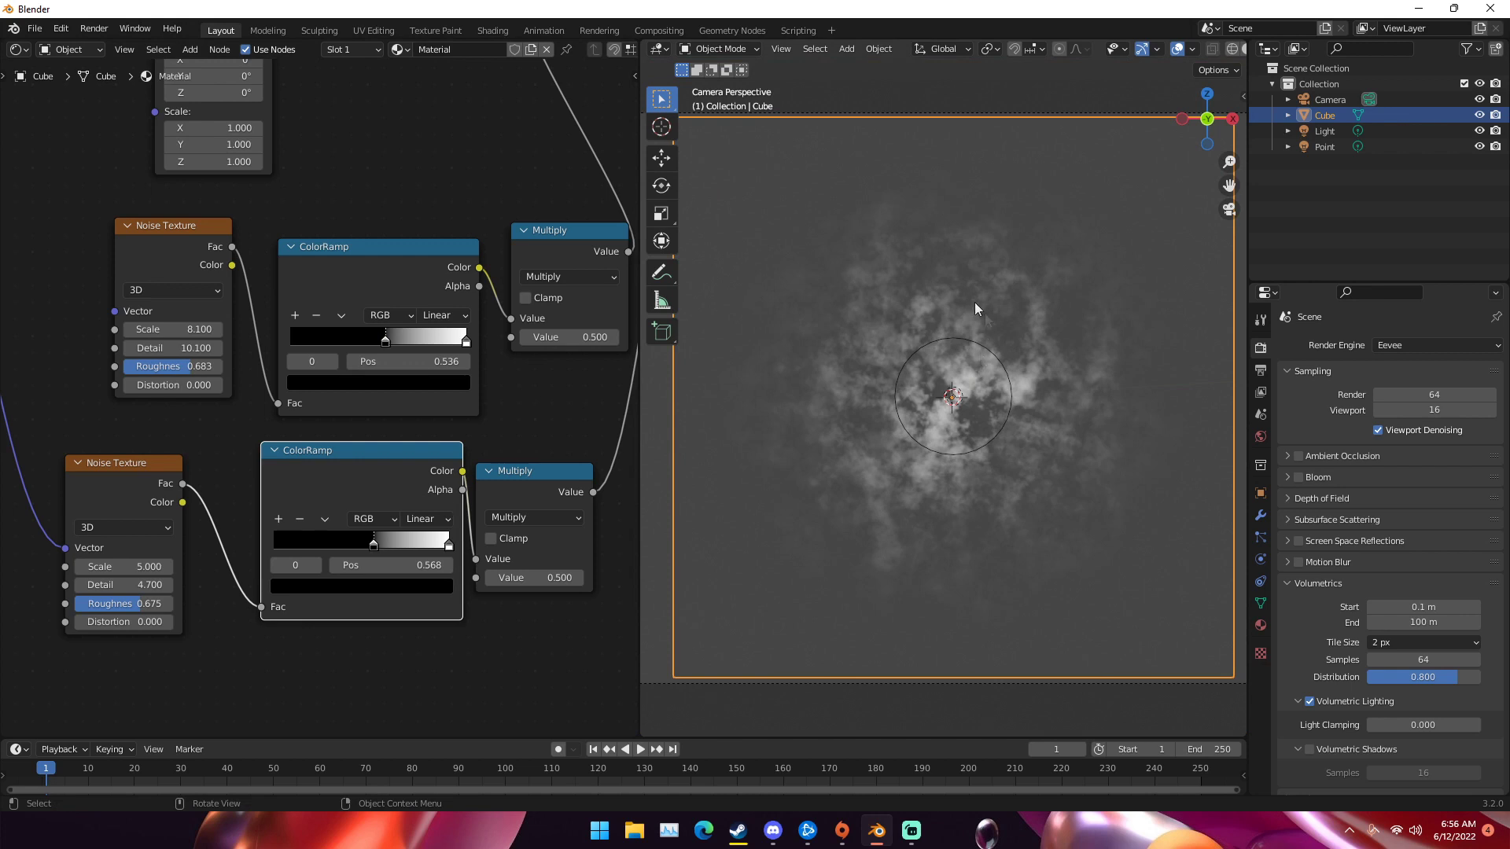
- Duplicate the Mapping node, insert the copy between Texture Coordinate's Object output and the bottom Noise Texture's Vector, and check the camera view
{"action": "middle_click_drag", "start_coordinate": [258, 413], "coordinate": [507, 357]}
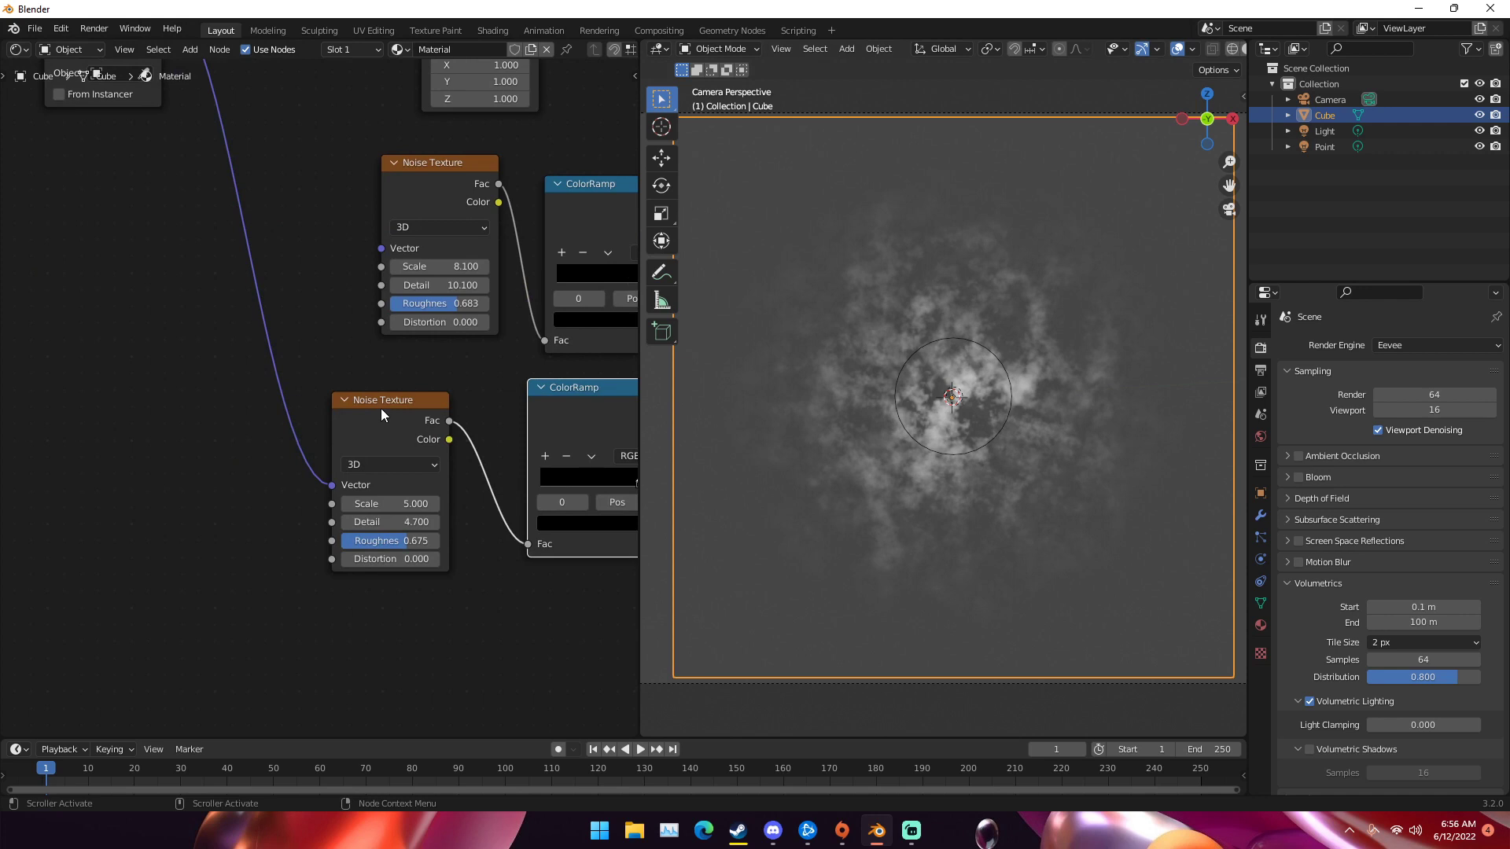
{"action": "scroll", "coordinate": [382, 405], "scroll_direction": "down", "scroll_amount": 3}
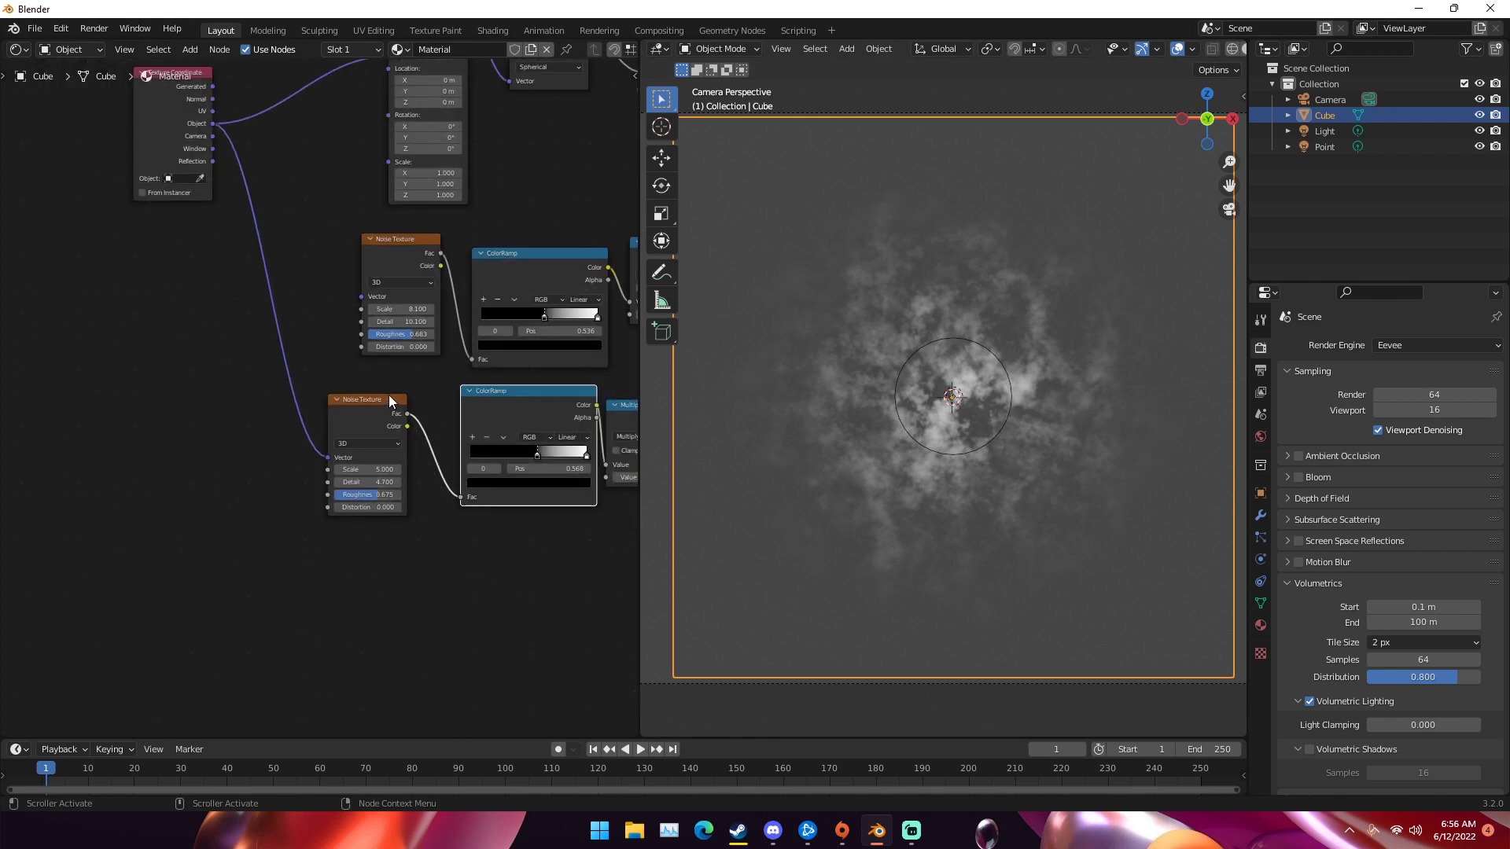
{"action": "scroll", "coordinate": [980, 384], "scroll_direction": "down", "scroll_amount": 1}
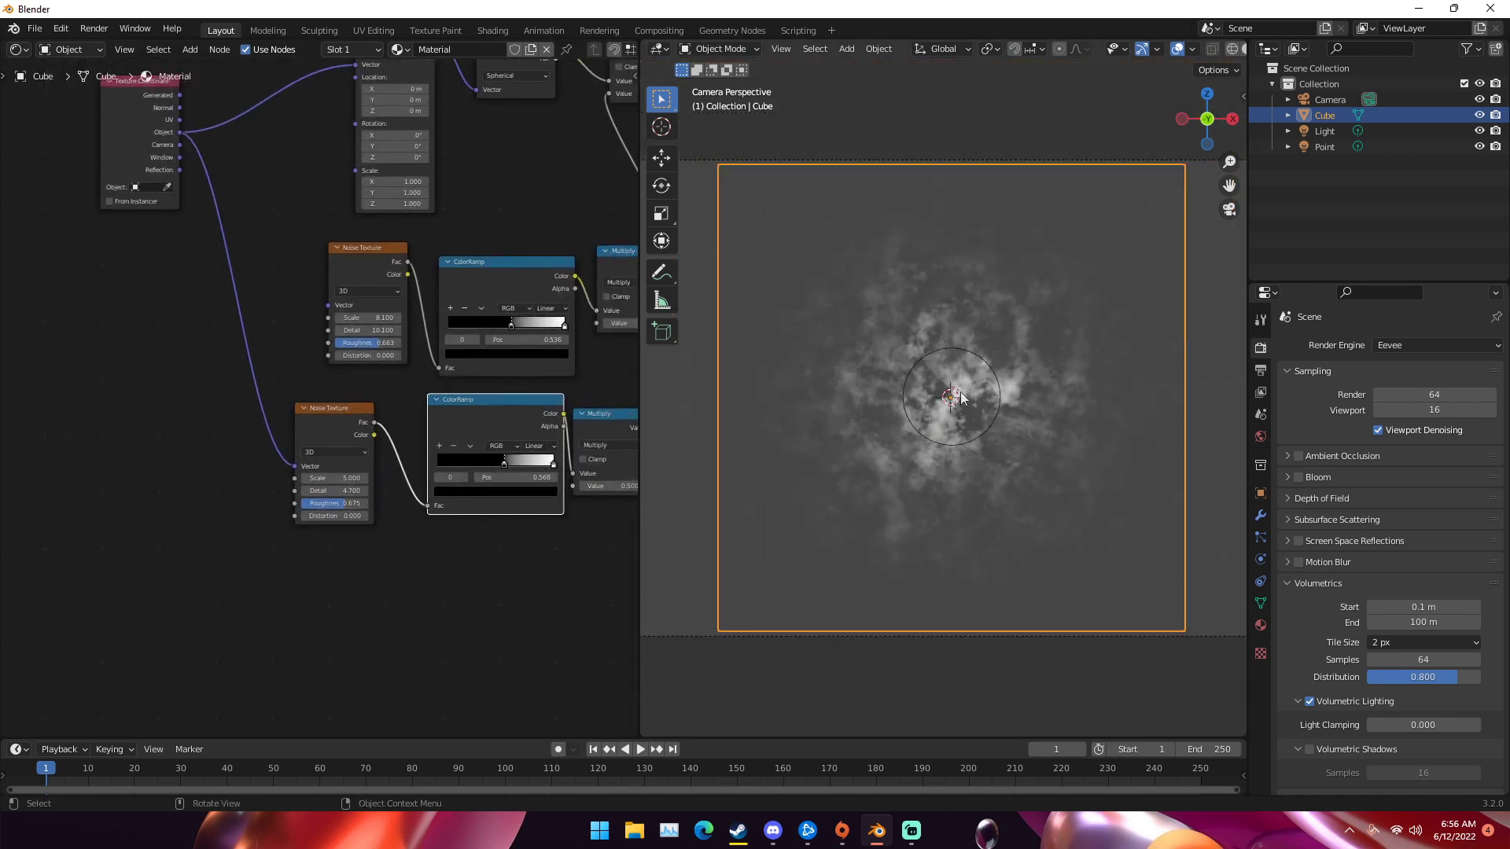
{"action": "middle_click_drag", "start_coordinate": [331, 397], "coordinate": [399, 409]}
{"action": "left_click", "coordinate": [387, 426]}
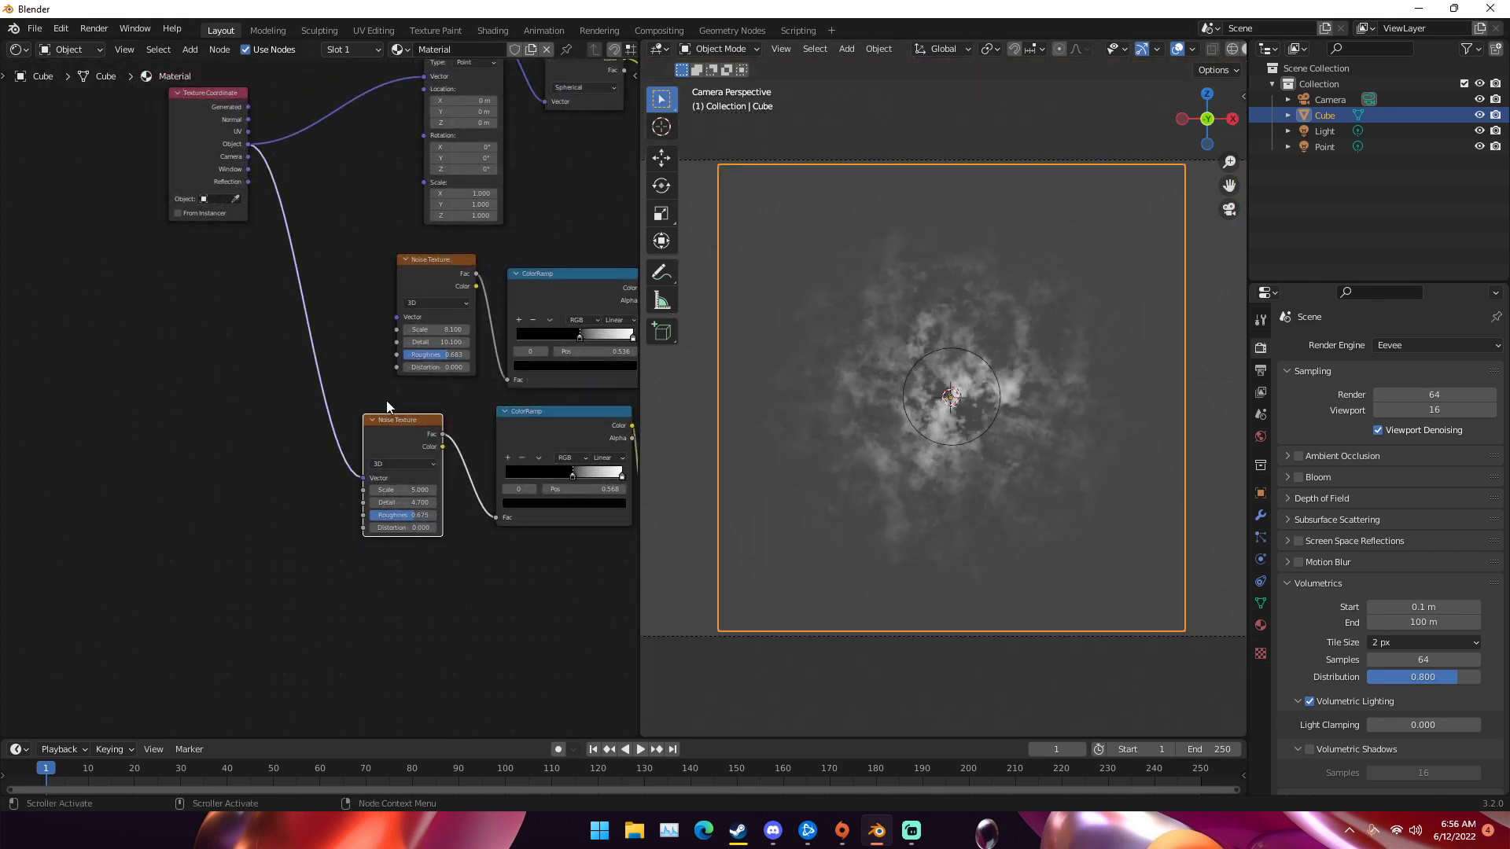
{"action": "middle_click_drag", "start_coordinate": [385, 399], "coordinate": [457, 413]}
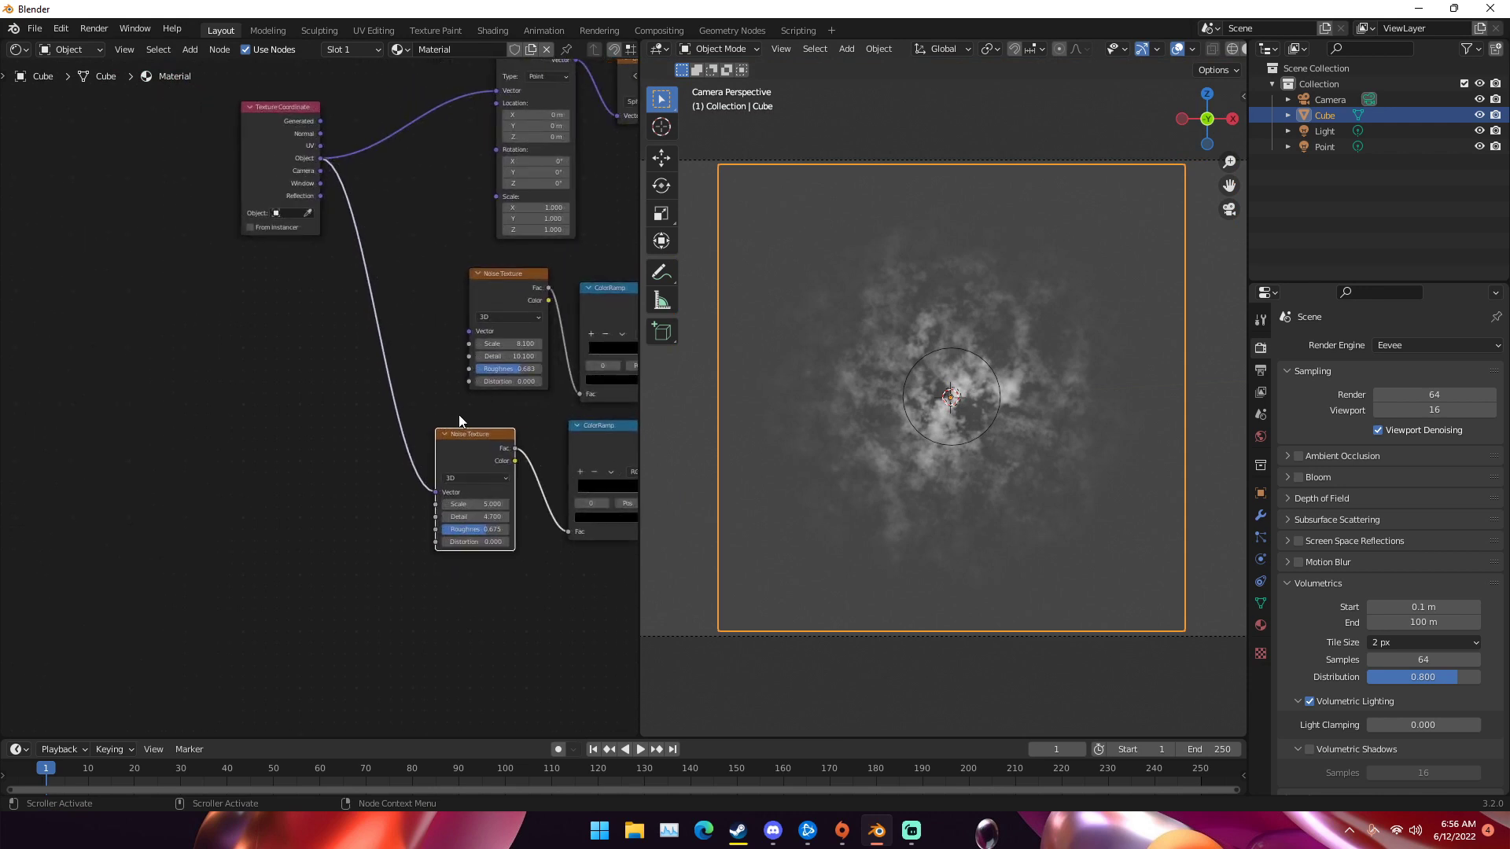
{"action": "middle_click_drag", "start_coordinate": [422, 293], "coordinate": [370, 340]}
{"action": "left_click", "coordinate": [495, 128]}
{"action": "scroll", "coordinate": [495, 125], "scroll_direction": "down", "scroll_amount": 2}
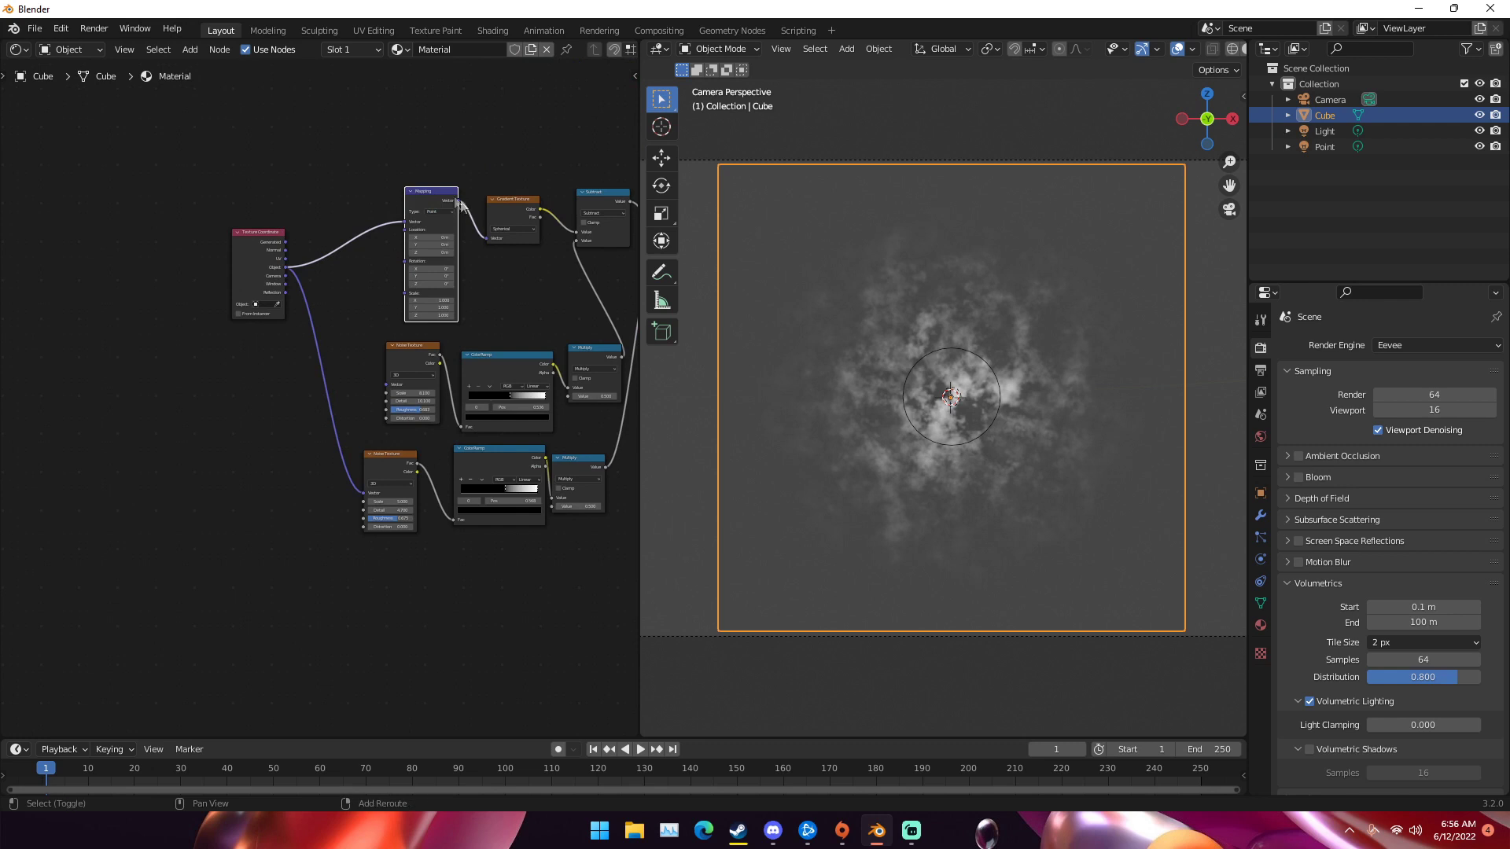
{"action": "left_click_drag", "start_coordinate": [445, 196], "coordinate": [343, 387]}
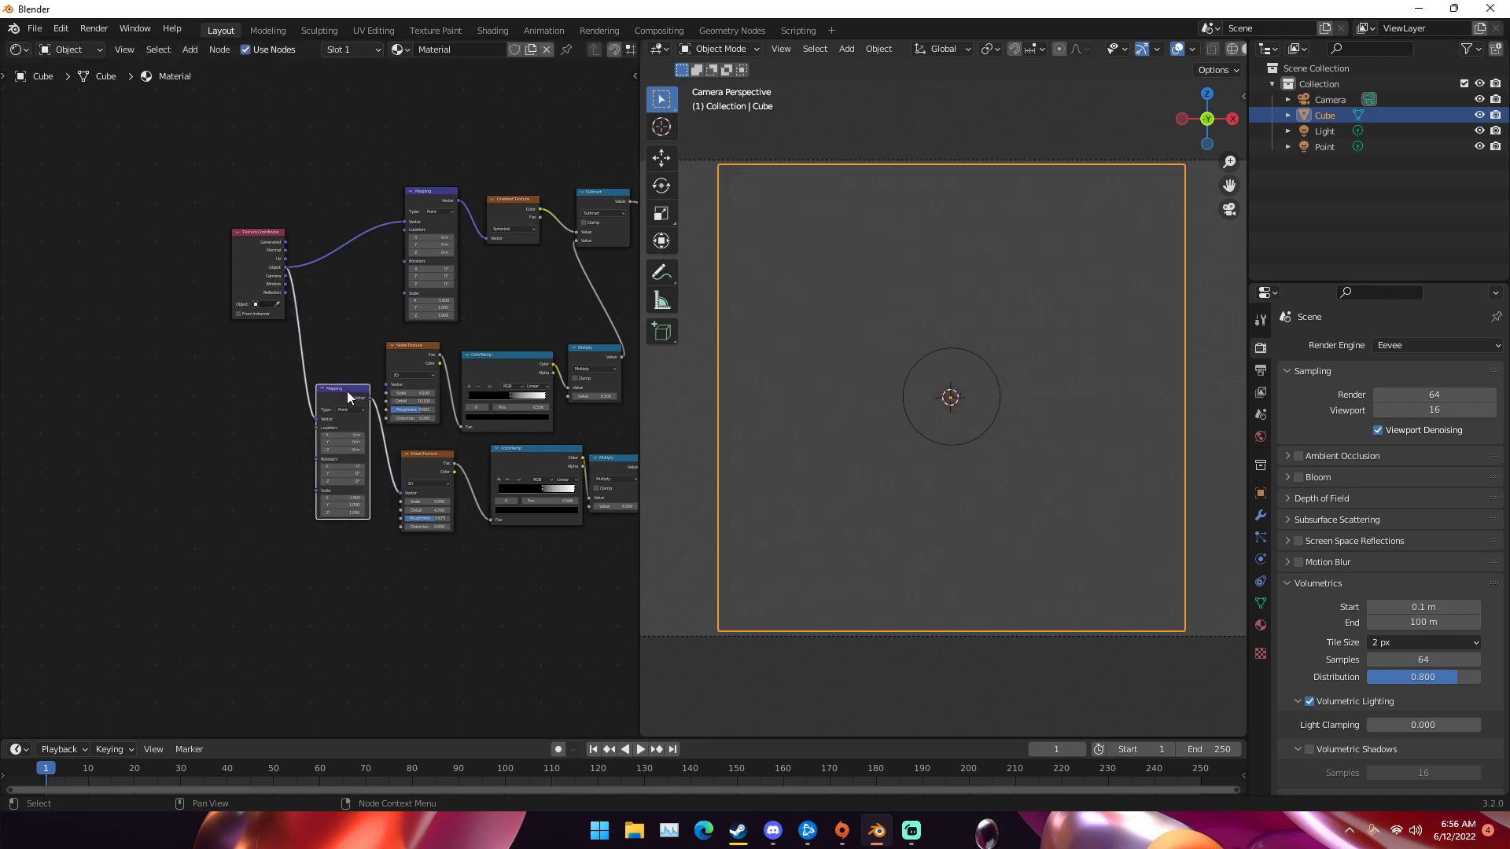
{"action": "scroll", "coordinate": [338, 389], "scroll_direction": "up", "scroll_amount": 2}
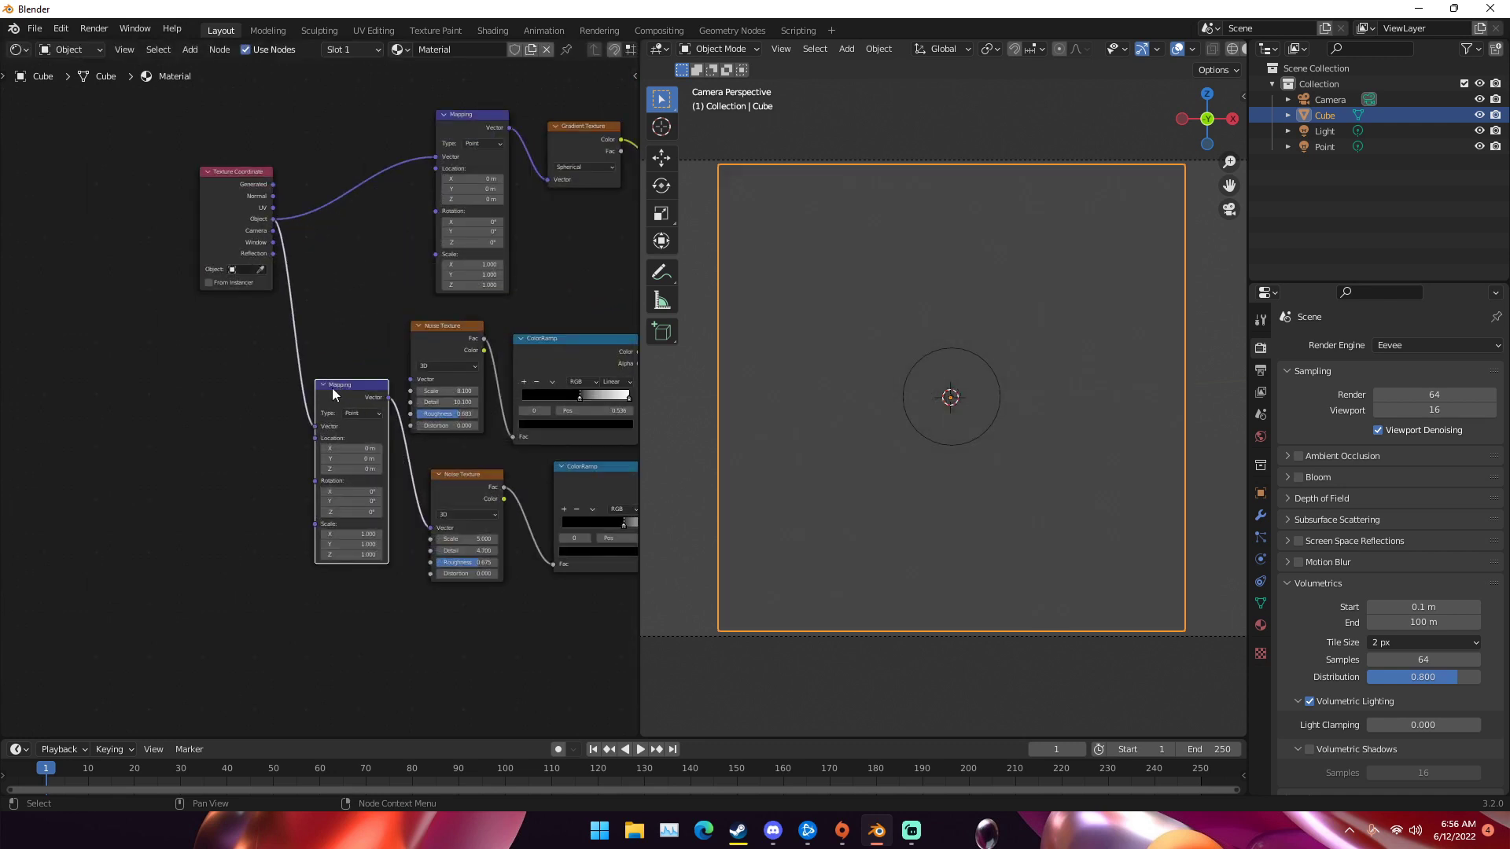
{"action": "left_click_drag", "start_coordinate": [365, 399], "coordinate": [379, 458]}
{"action": "key", "text": "KP_0"}
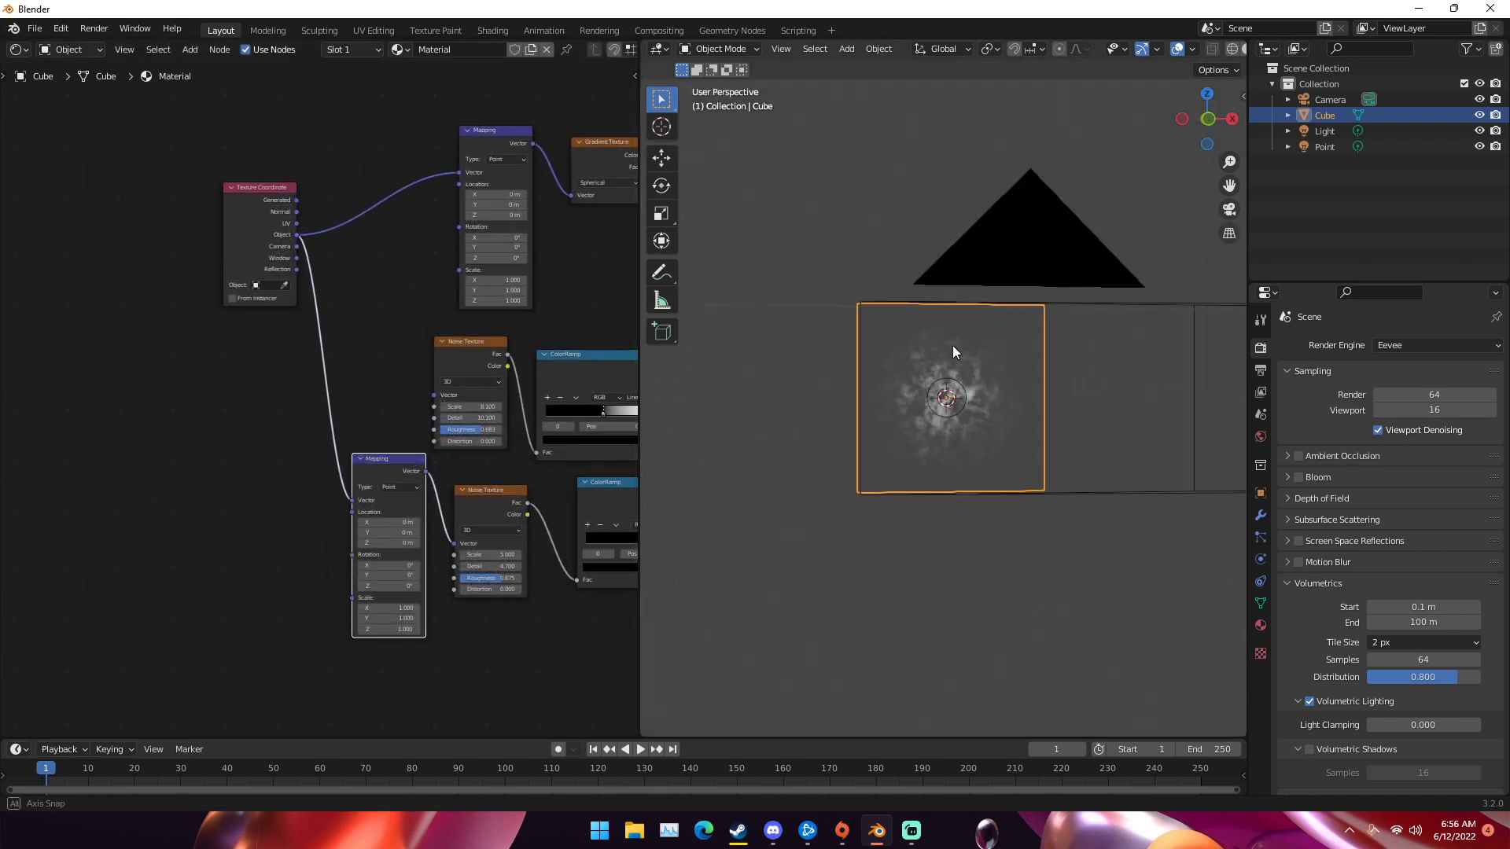
{"action": "key", "text": "KP_0"}
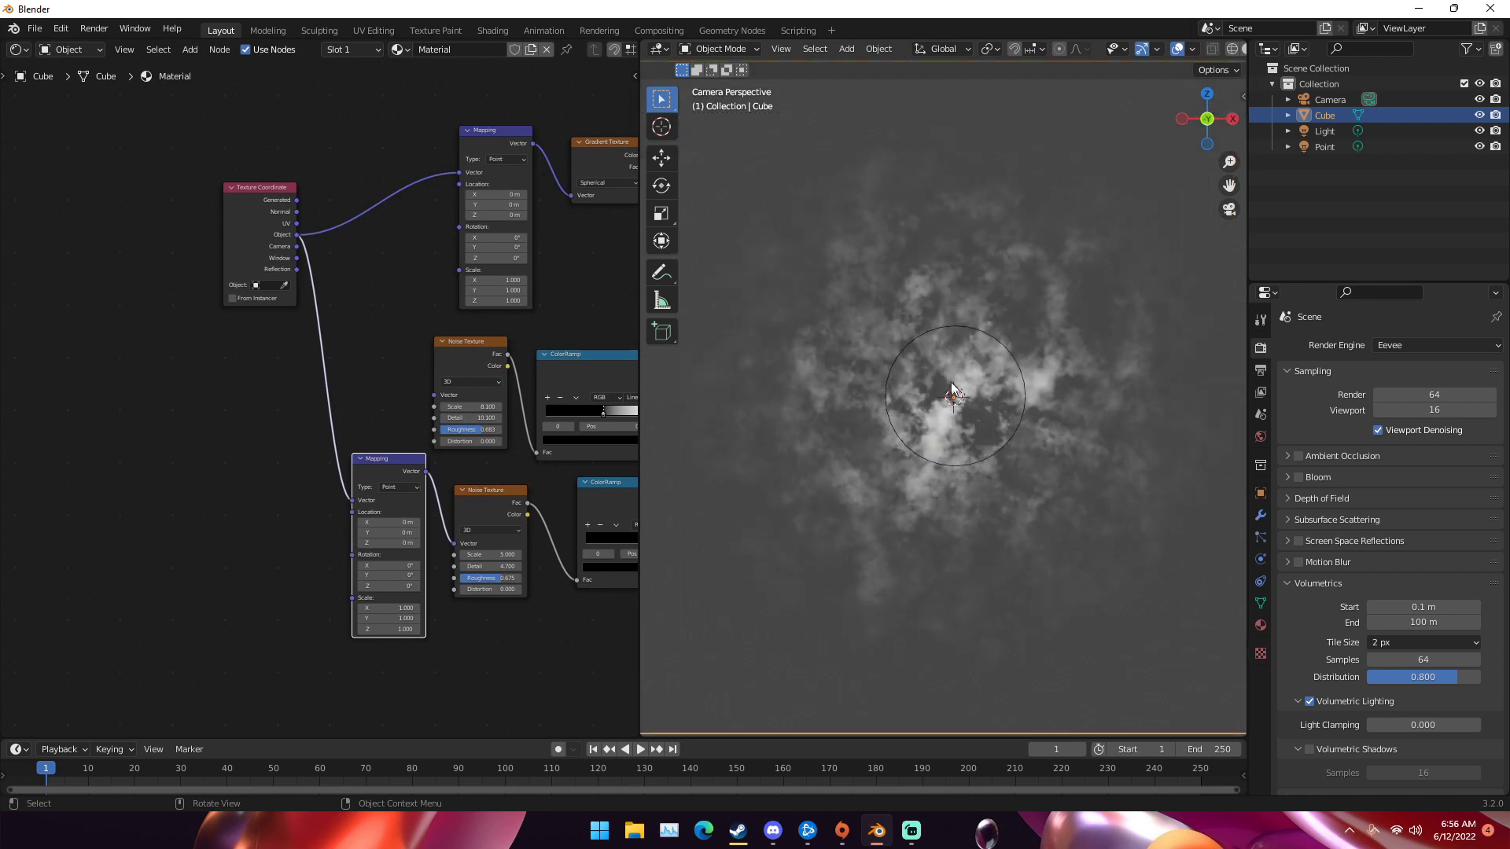
- Add a Noise Texture between the Texture Coordinate and the bottom Mapping node, and check the volume in the camera view
{"action": "scroll", "coordinate": [315, 389], "scroll_direction": "down", "scroll_amount": 2}
{"action": "key", "text": "shift+a"}
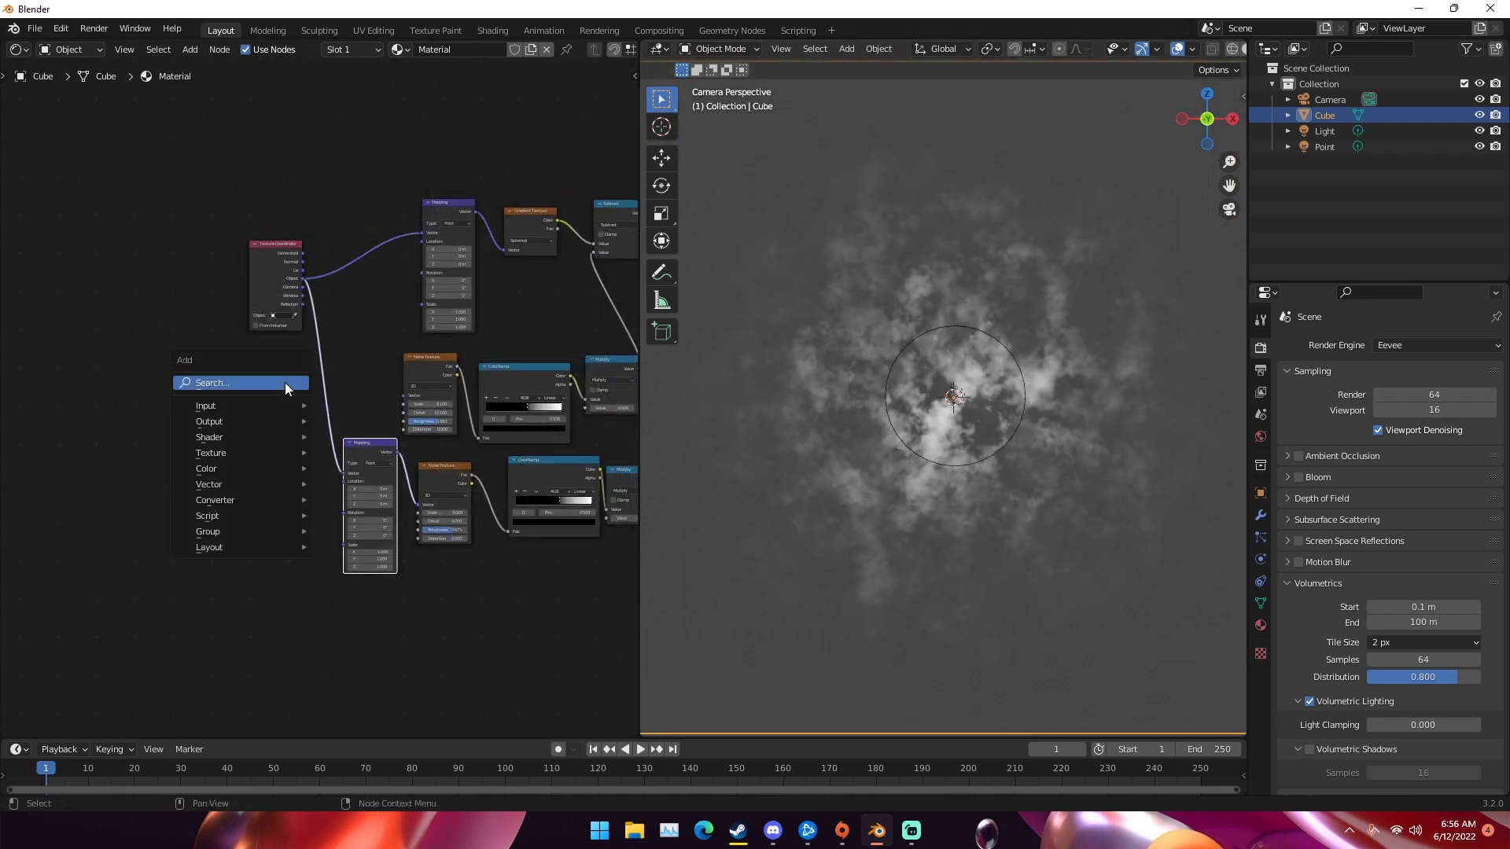
{"action": "left_click", "coordinate": [292, 383]}
{"action": "type", "text": "noi"}
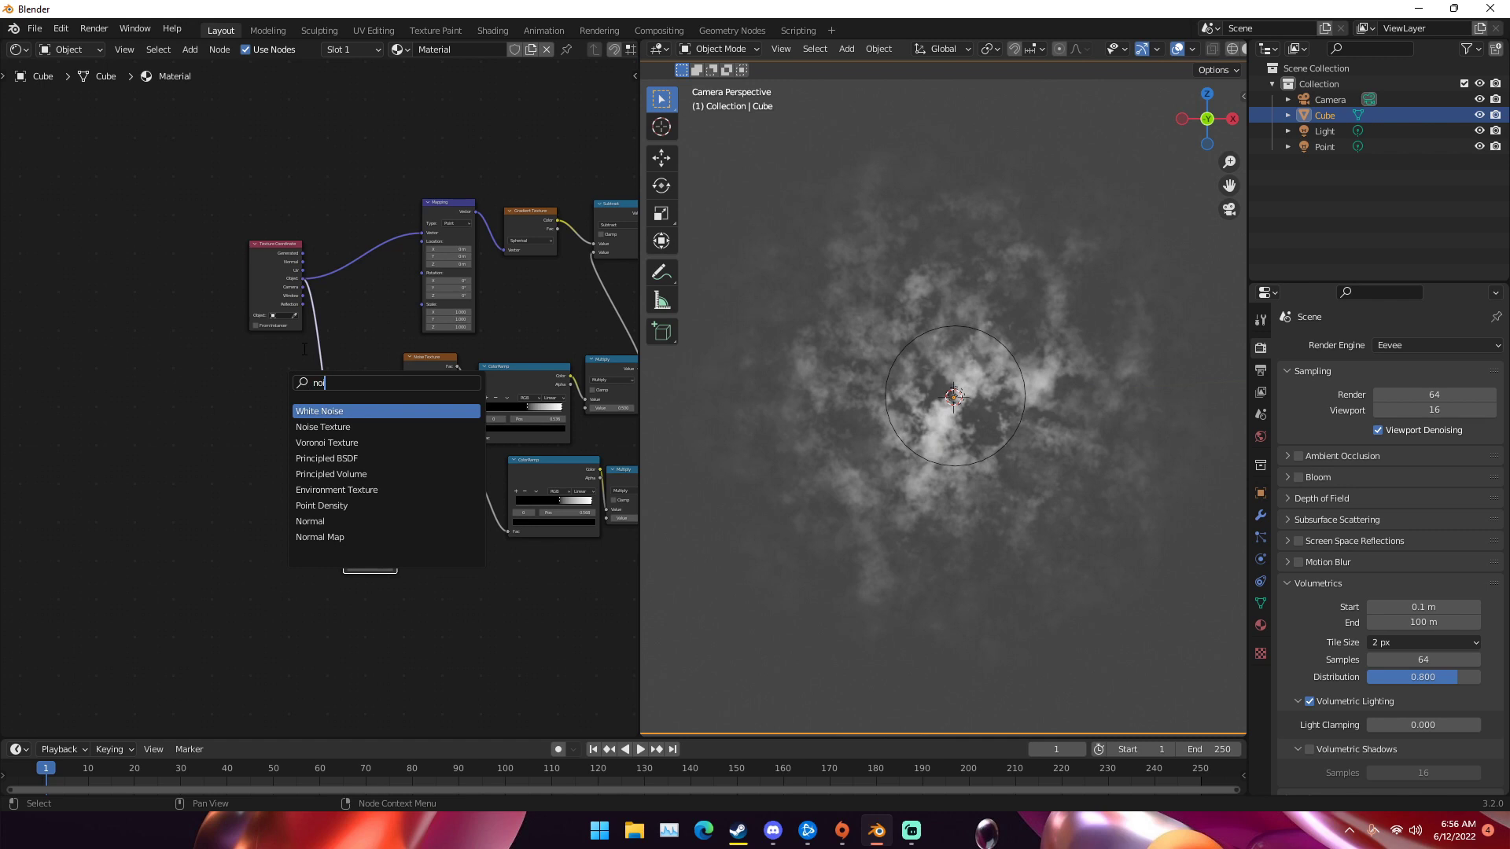
{"action": "key", "text": "Down"}
{"action": "key", "text": "Down"}
{"action": "key", "text": "Down"}
{"action": "key", "text": "Down"}
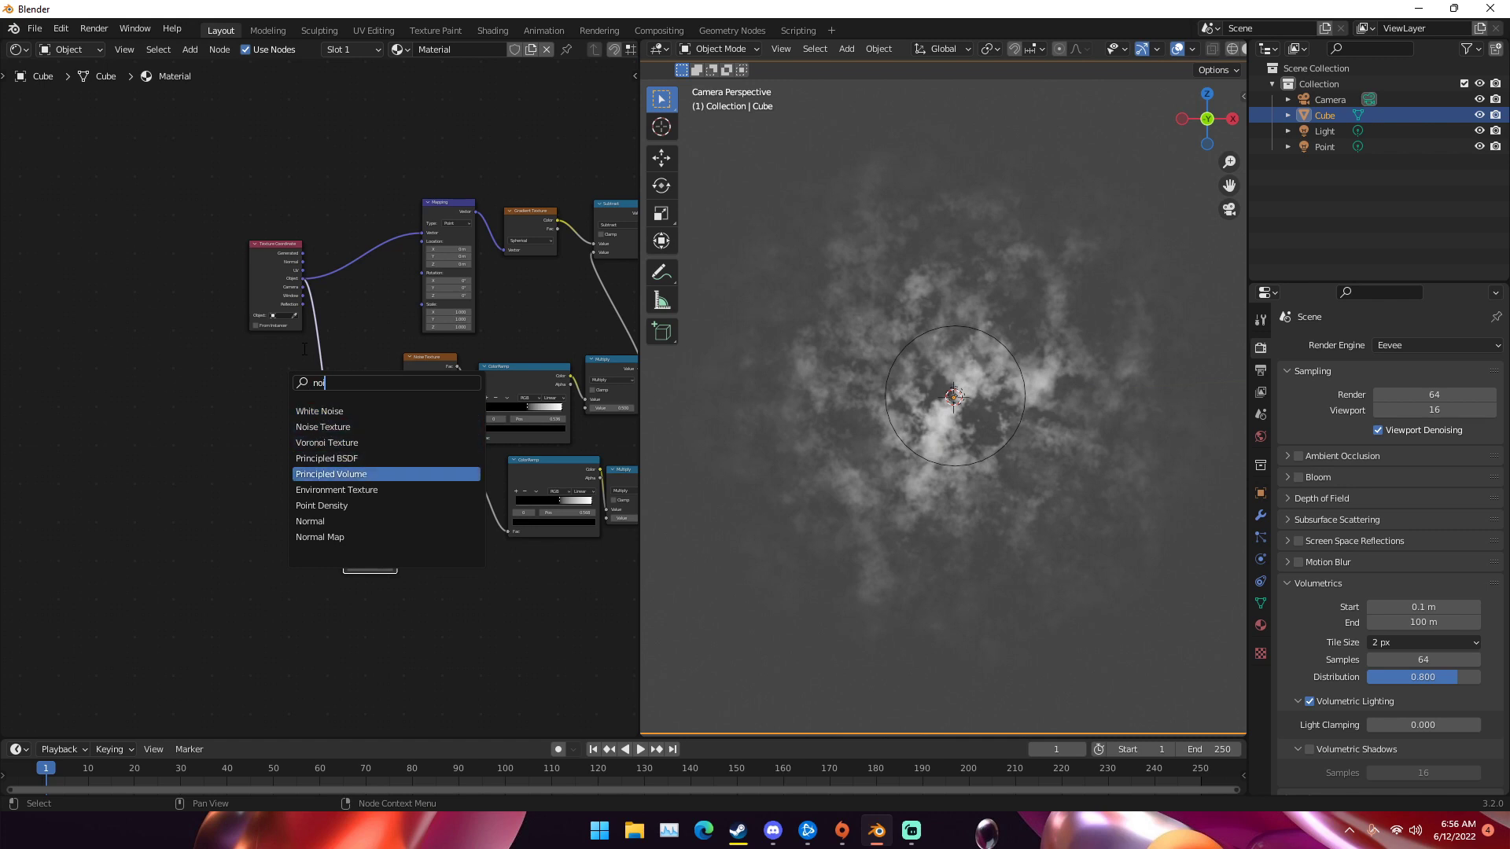
{"action": "key", "text": "Up"}
{"action": "key", "text": "Up"}
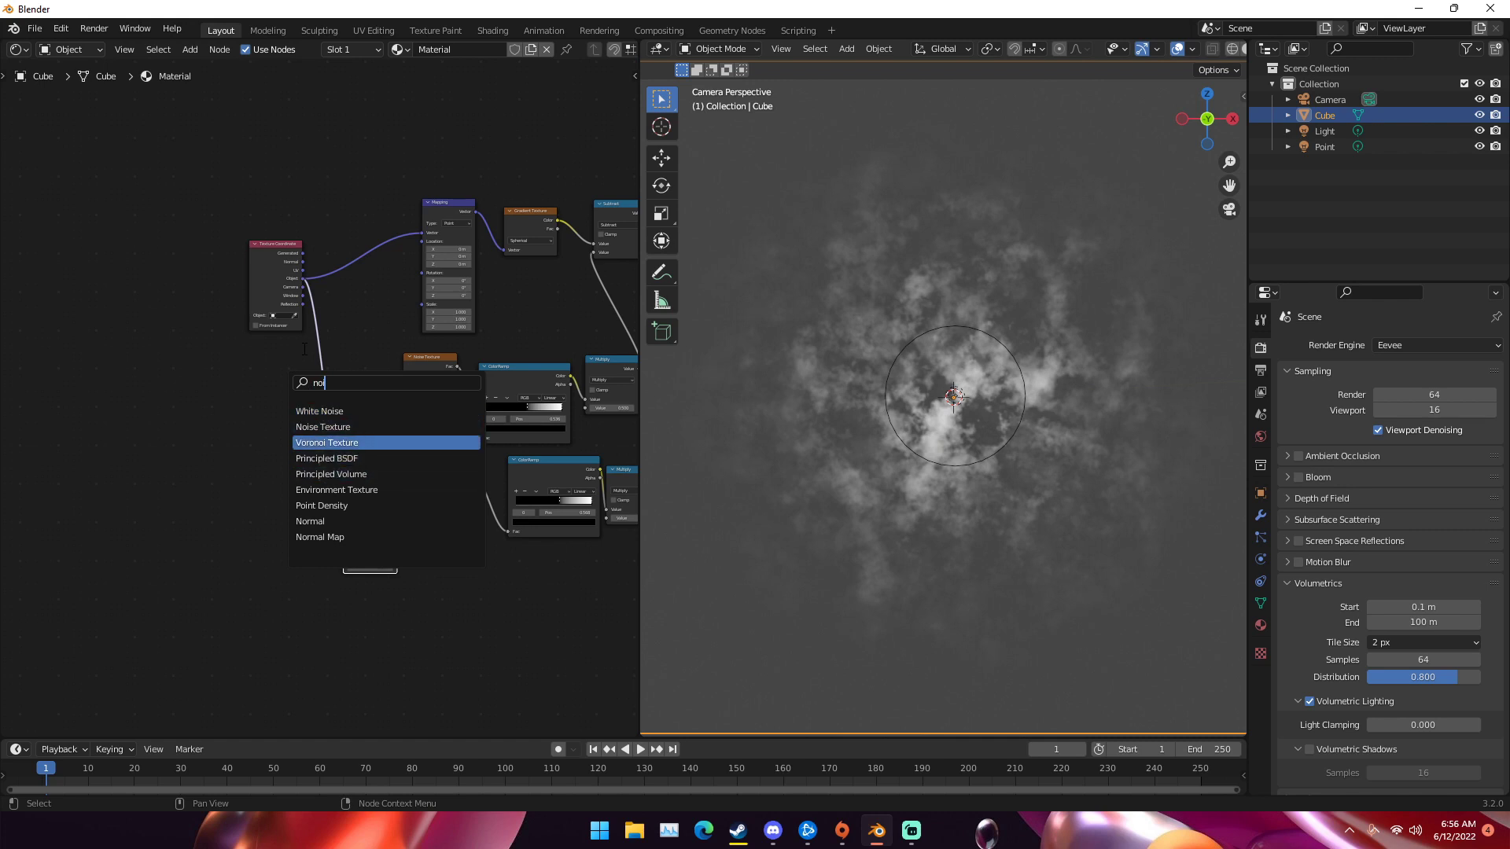
{"action": "key", "text": "Up"}
{"action": "key", "text": "Return"}
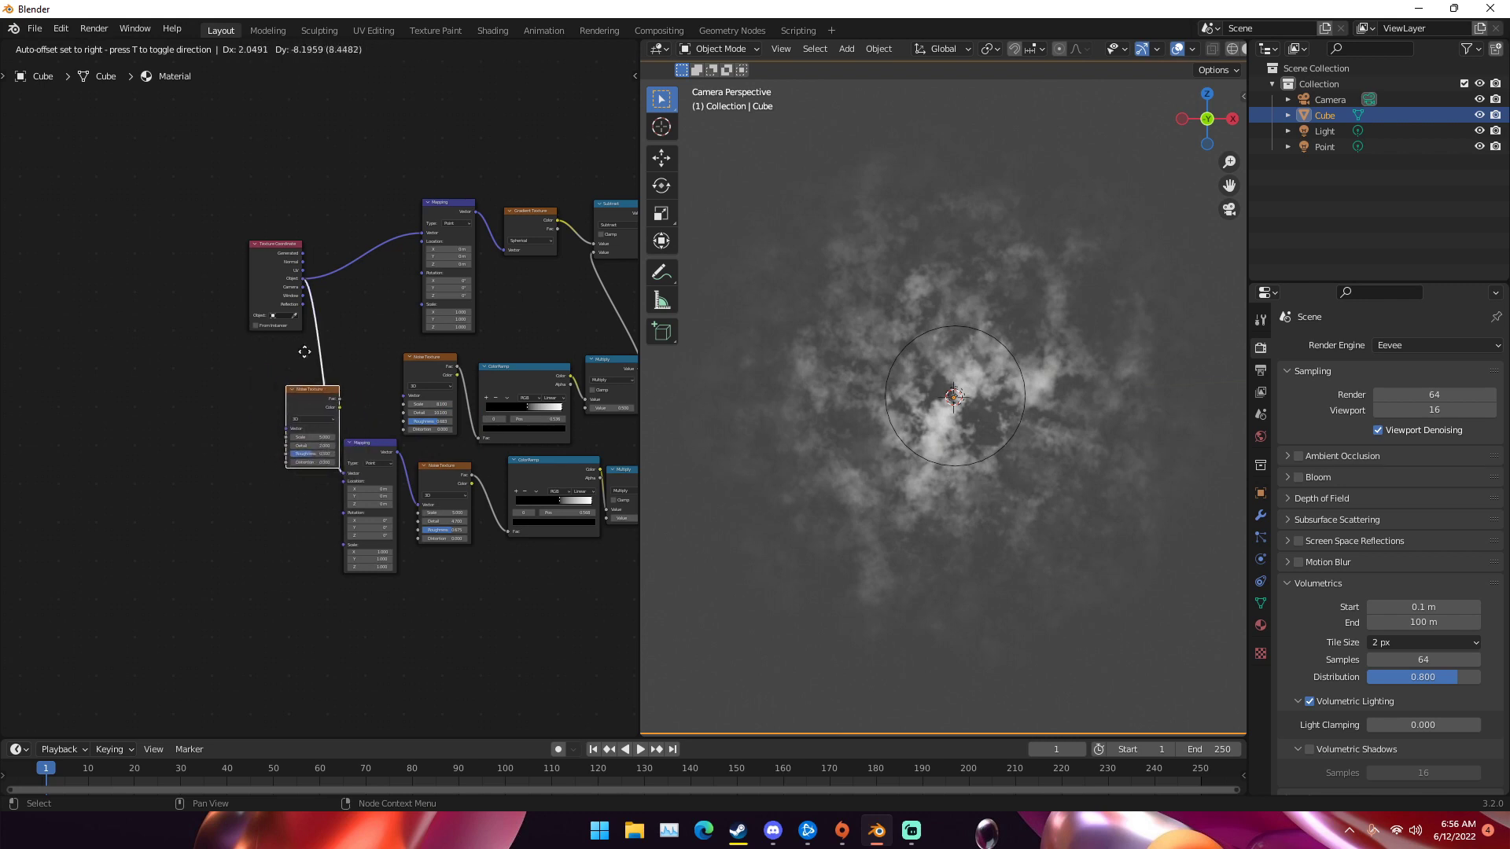
{"action": "left_click", "coordinate": [318, 346]}
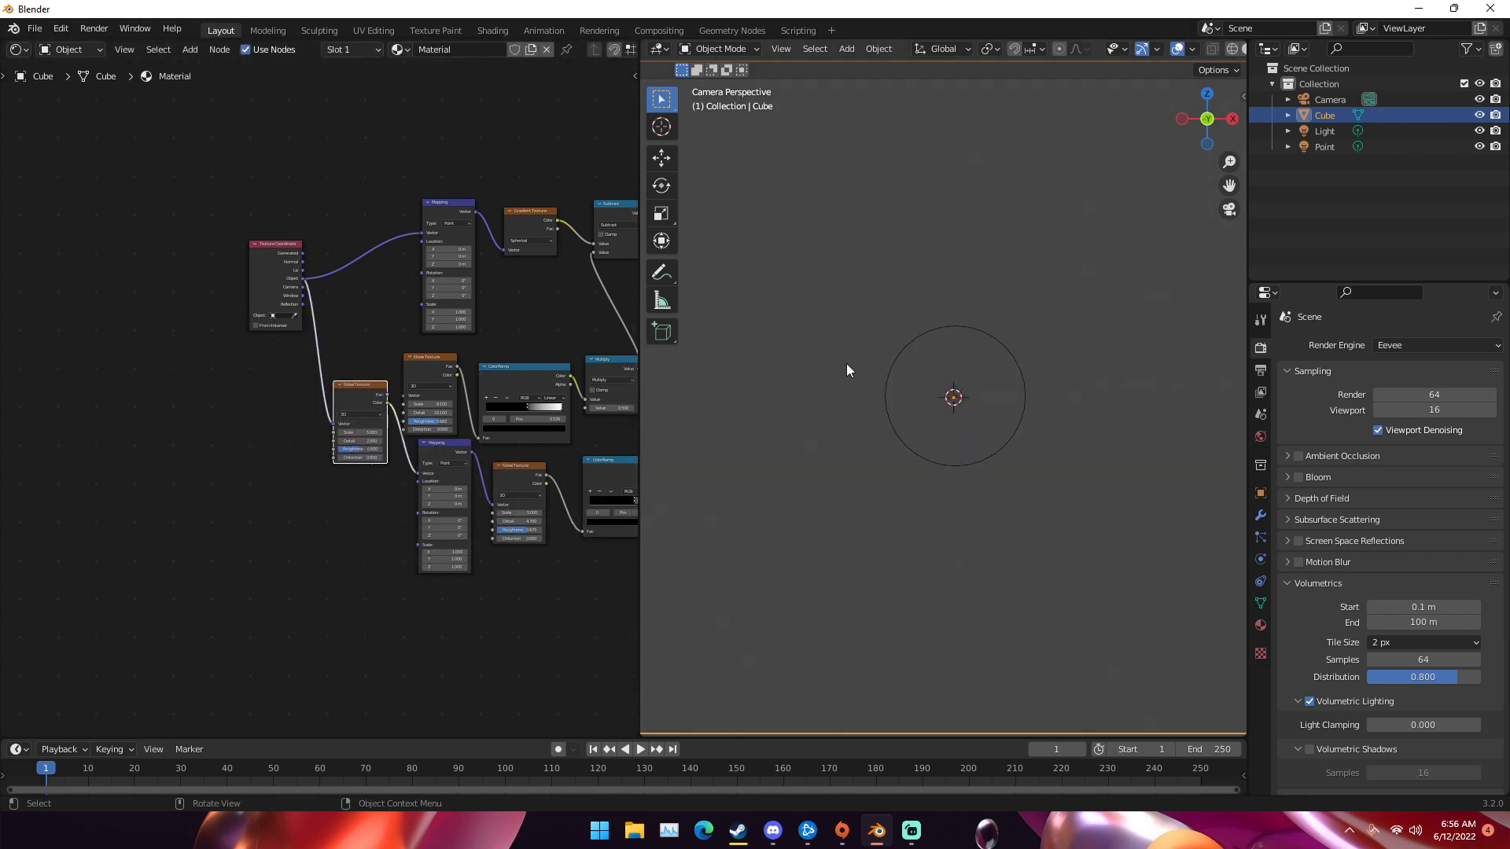
{"action": "middle_click_drag", "start_coordinate": [851, 366], "coordinate": [839, 367]}
{"action": "key", "text": "KP_0"}
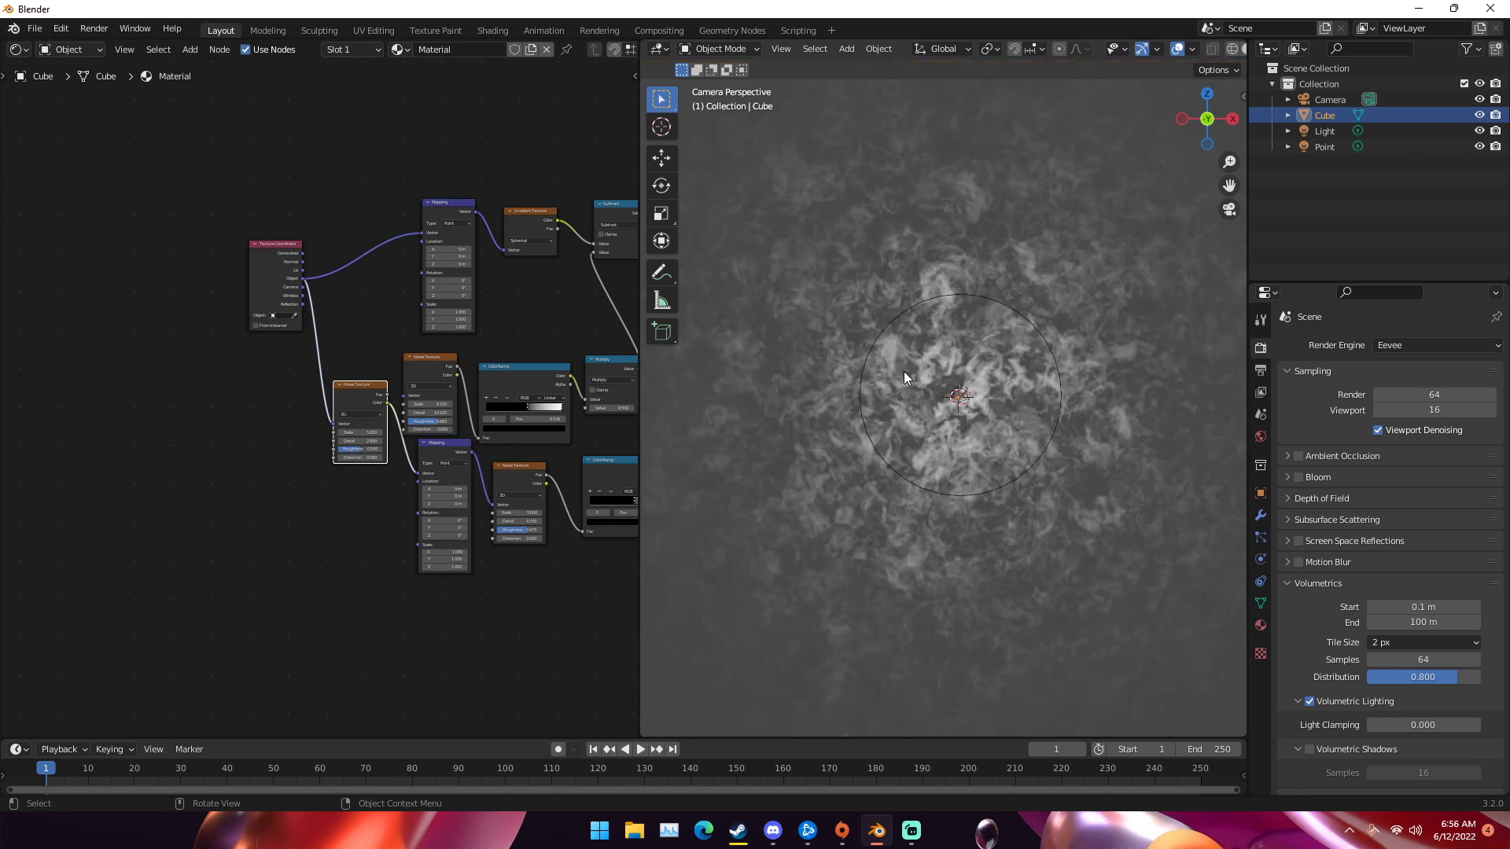
- Move the new Noise Texture clear and set its Scale to 5.7, Detail to 9.1 and Roughness to 0.575
{"action": "scroll", "coordinate": [389, 385], "scroll_direction": "up", "scroll_amount": 2}
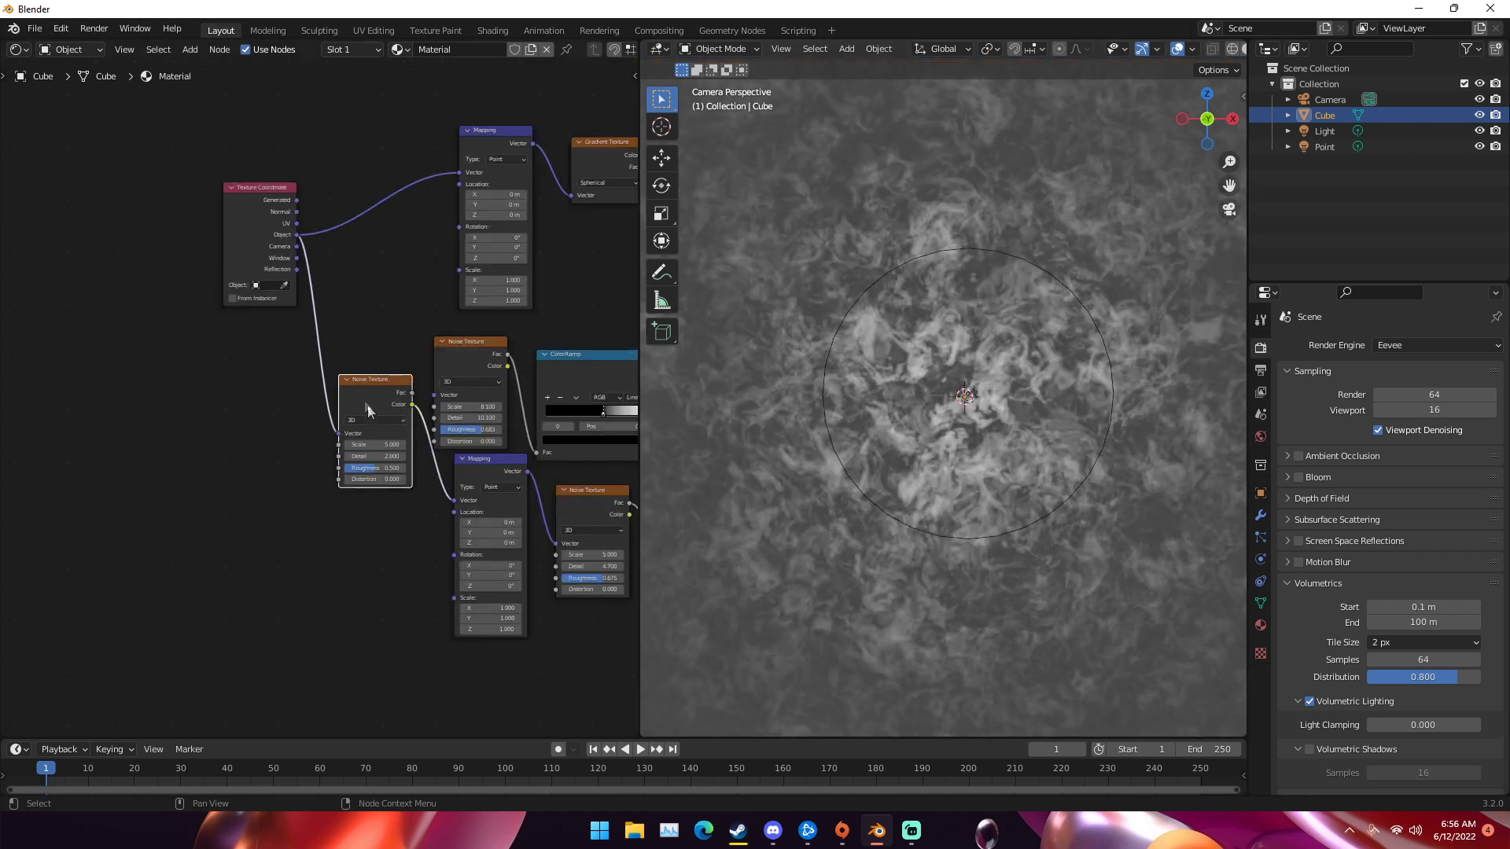
{"action": "scroll", "coordinate": [371, 412], "scroll_direction": "up", "scroll_amount": 2}
{"action": "left_click_drag", "start_coordinate": [351, 359], "coordinate": [302, 410]}
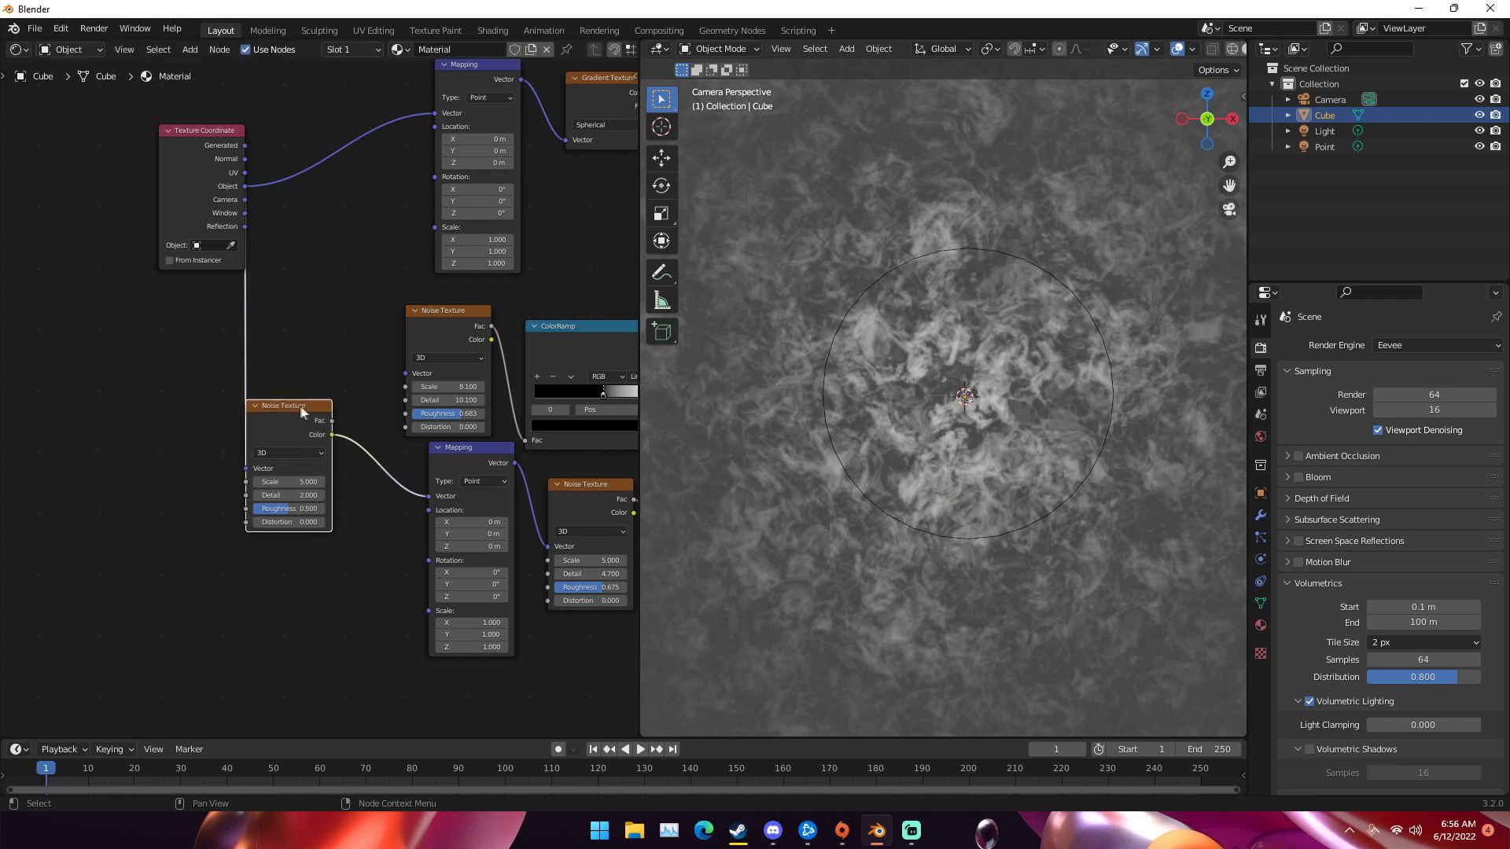
{"action": "middle_click_drag", "start_coordinate": [346, 421], "coordinate": [321, 385]}
{"action": "mouse_move", "coordinate": [276, 445]}
{"action": "left_mouse_down"}
{"action": "mouse_move", "coordinate": [346, 459]}
{"action": "mouse_move", "coordinate": [267, 472]}
{"action": "left_mouse_up"}
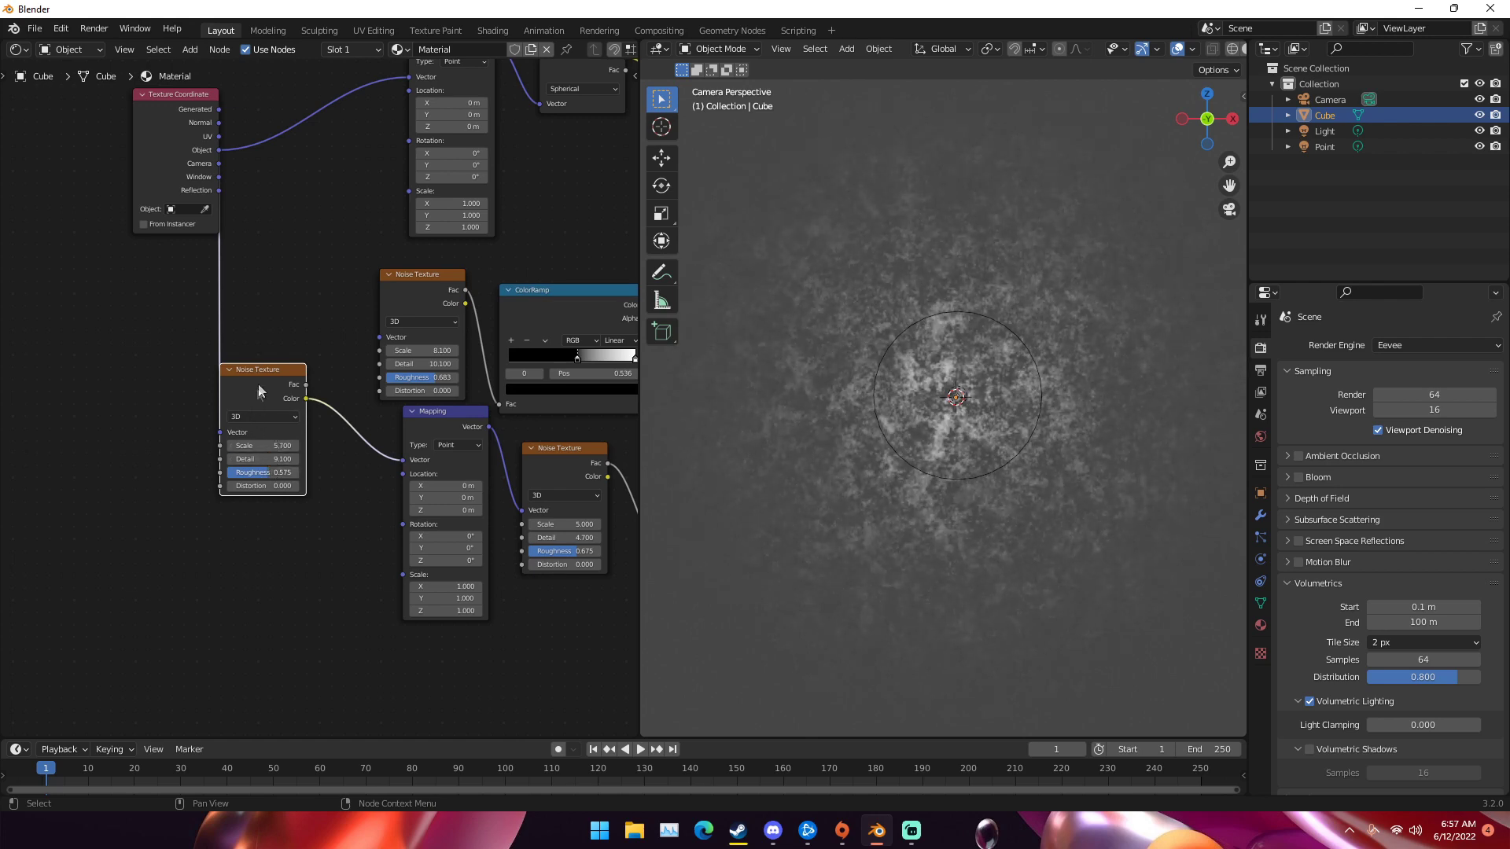
{"action": "scroll", "coordinate": [1100, 394], "scroll_direction": "down", "scroll_amount": 2}
{"action": "scroll", "coordinate": [971, 455], "scroll_direction": "up", "scroll_amount": 3}
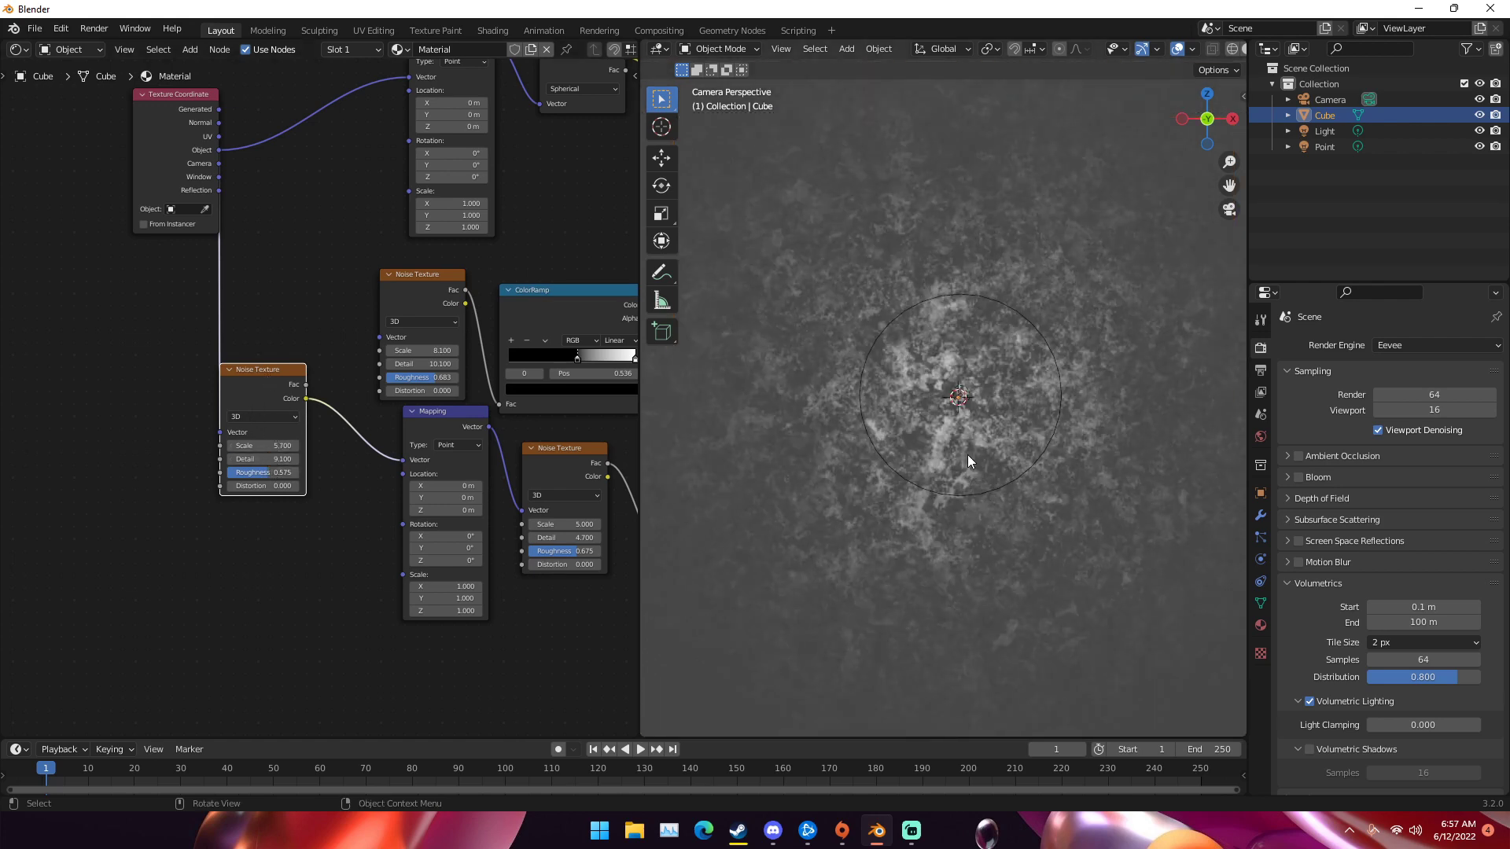
- Delete the added Noise Texture, reconnect Texture Coordinate's Object output to the bottom Mapping's Vector, and deselect all objects
{"action": "key", "text": "x"}
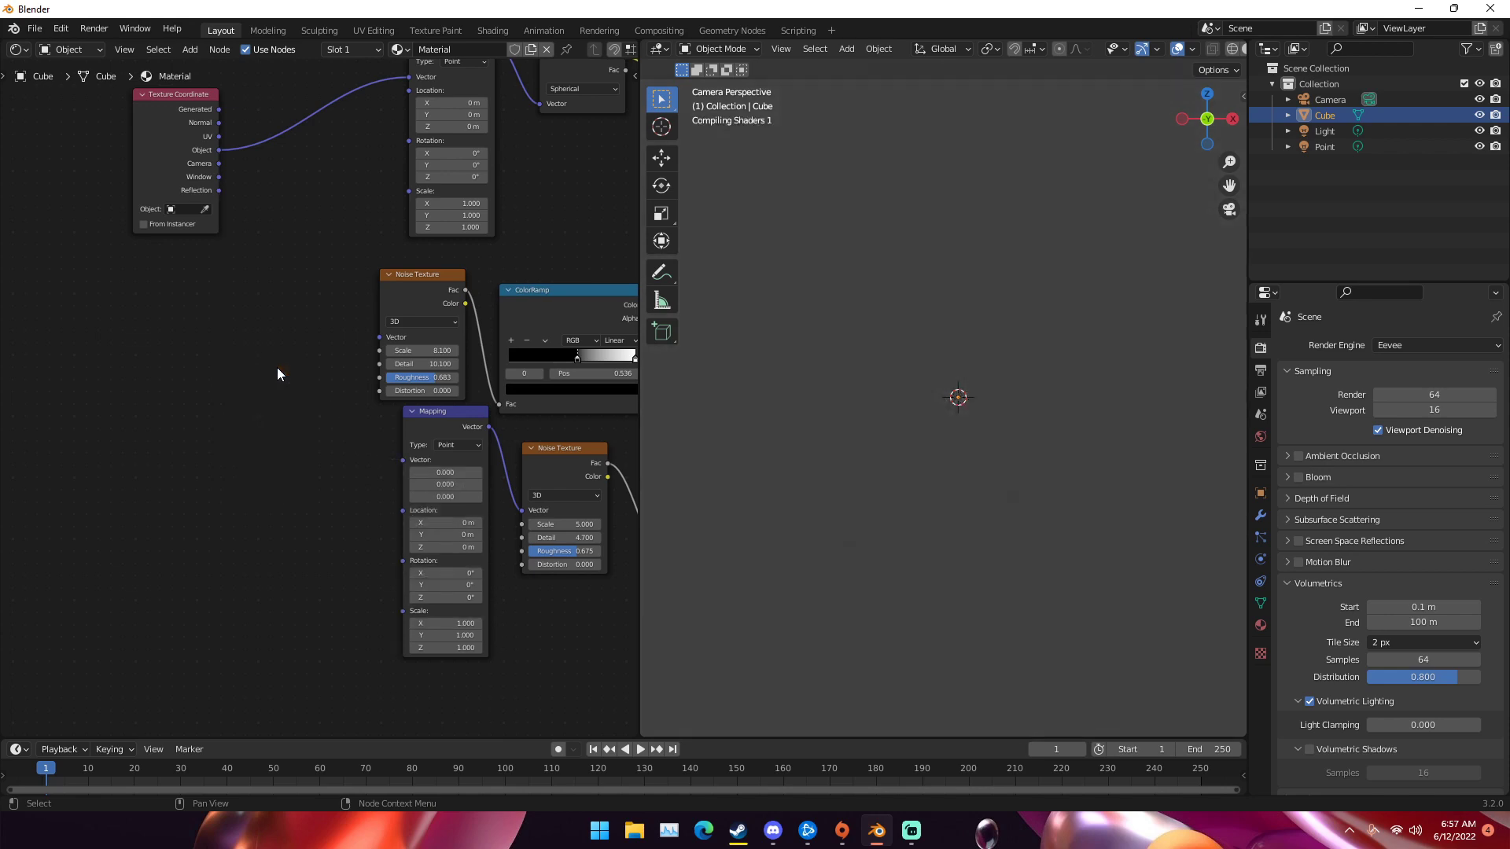
{"action": "left_click_drag", "start_coordinate": [219, 150], "coordinate": [412, 464]}
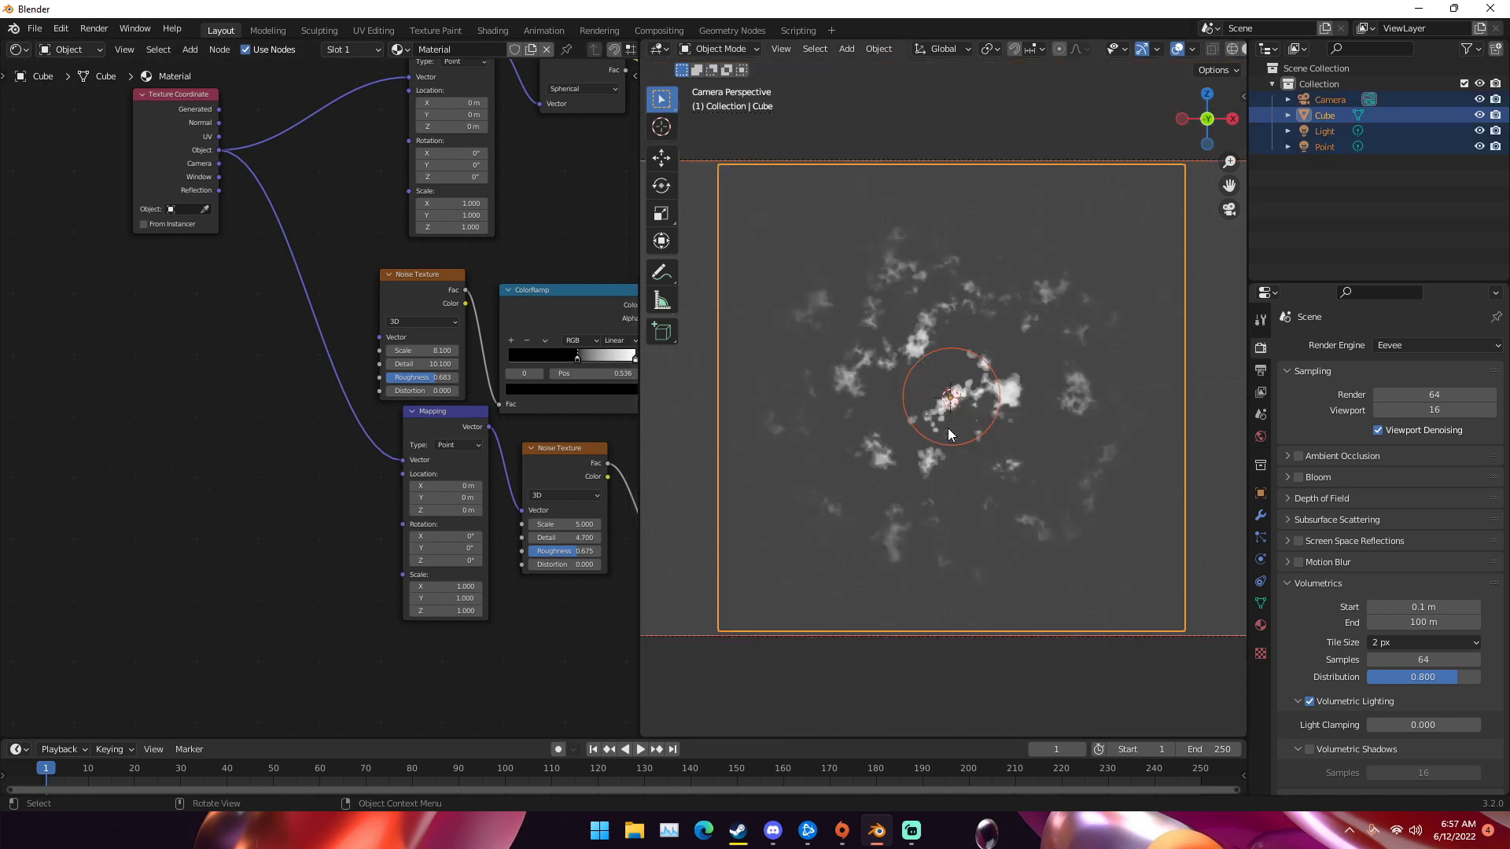
{"action": "left_click", "coordinate": [947, 428]}
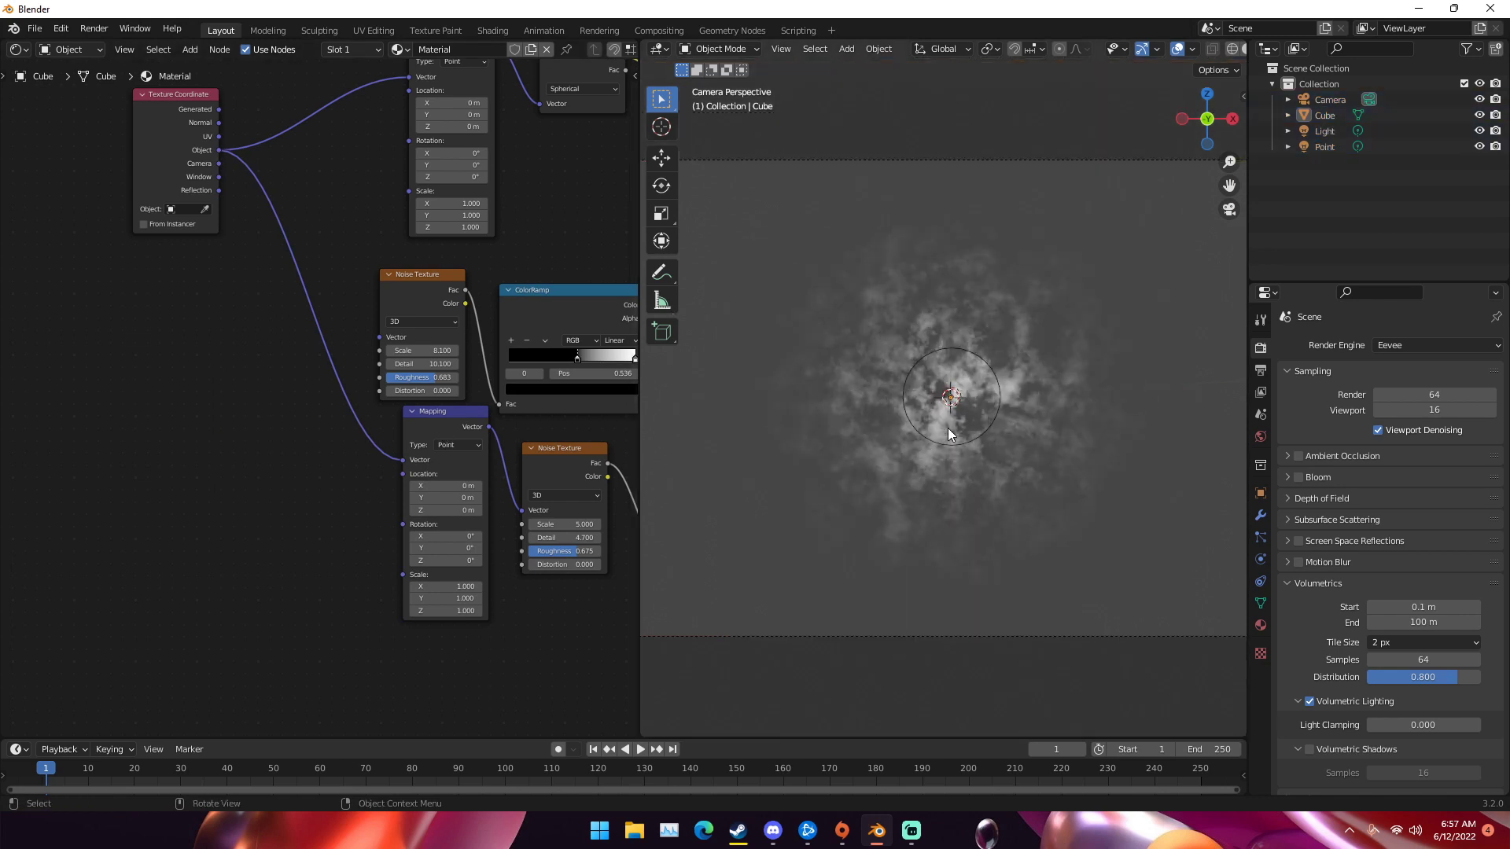
- Set the value of the Multiply node following the bottom ColorRamp to 2, after checking the camera view
{"action": "middle_click_drag", "start_coordinate": [947, 429], "coordinate": [948, 429]}
{"action": "key", "text": "KP_0"}
{"action": "scroll", "coordinate": [950, 428], "scroll_direction": "up", "scroll_amount": 3}
{"action": "middle_click_drag", "start_coordinate": [447, 442], "coordinate": [300, 434]}
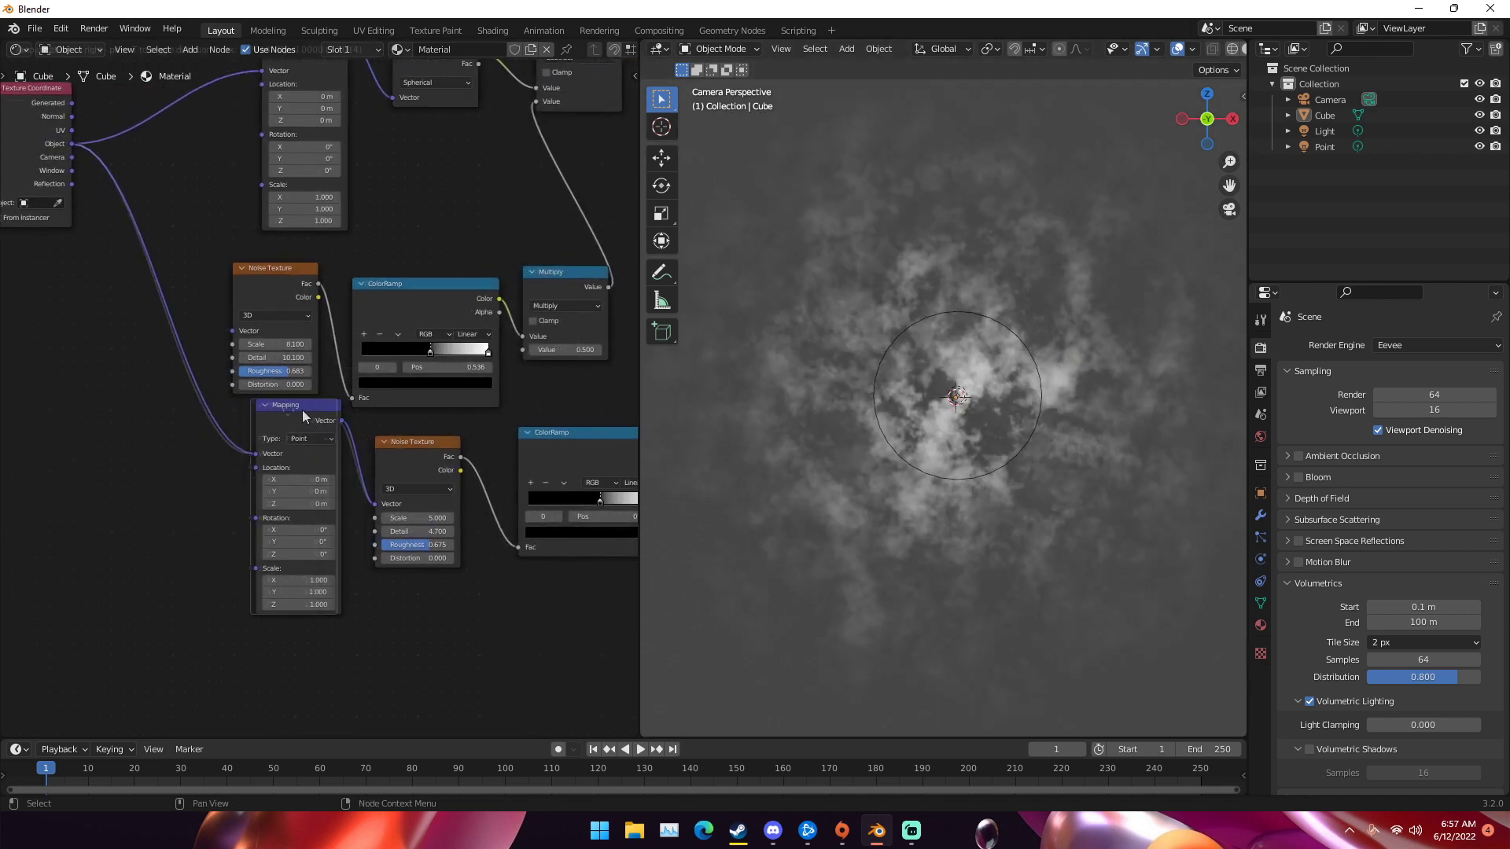
{"action": "left_click_drag", "start_coordinate": [304, 409], "coordinate": [173, 416]}
{"action": "left_click_drag", "start_coordinate": [412, 459], "coordinate": [309, 470]}
{"action": "middle_click_drag", "start_coordinate": [420, 453], "coordinate": [176, 446]}
{"action": "left_click_drag", "start_coordinate": [321, 435], "coordinate": [272, 443]}
{"action": "left_click", "coordinate": [480, 519]}
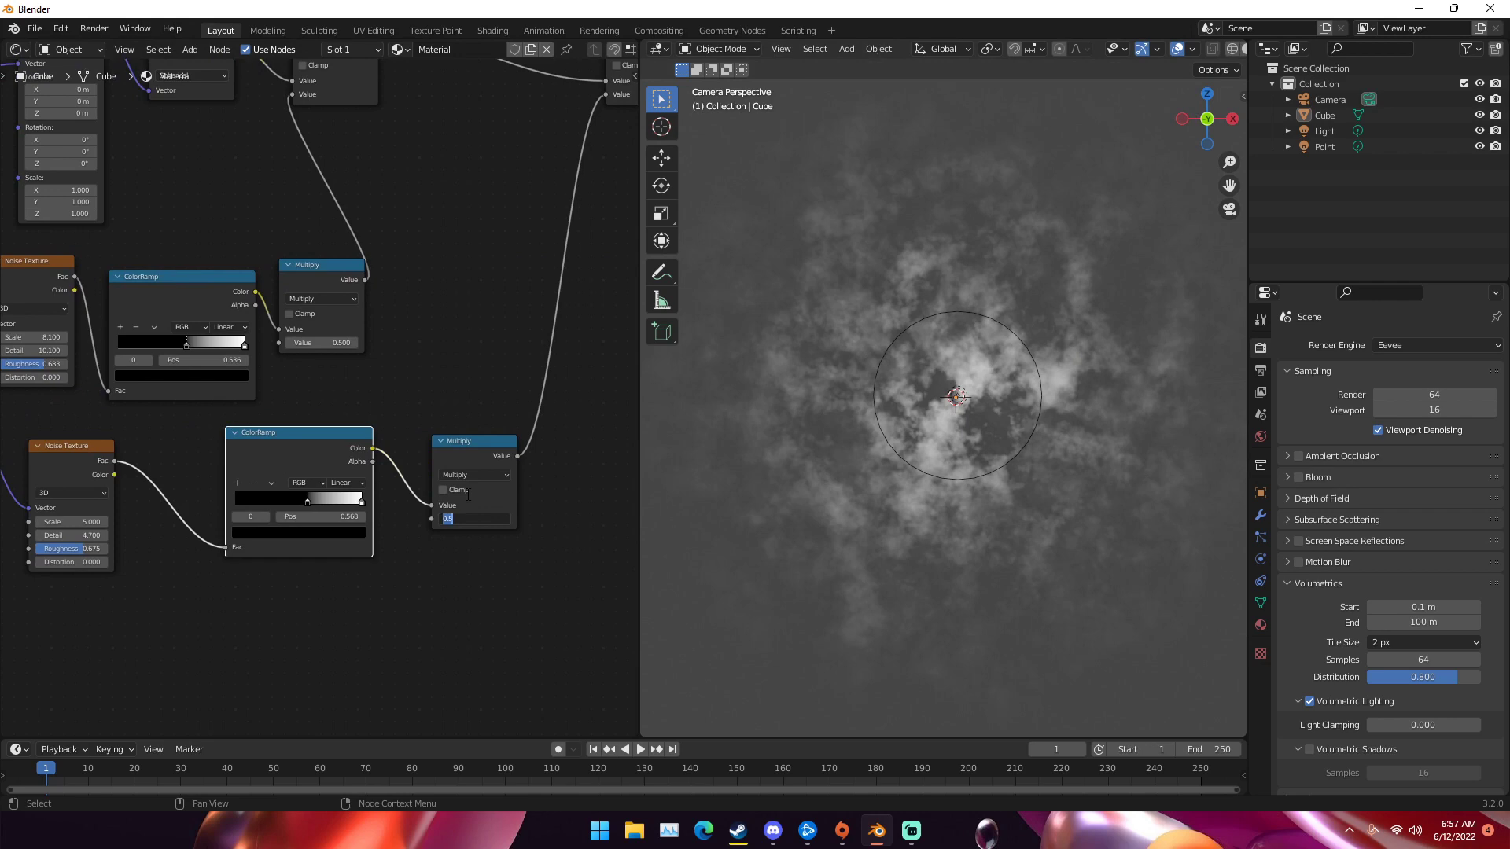
{"action": "type", "text": "2"}
{"action": "key", "text": "Return"}
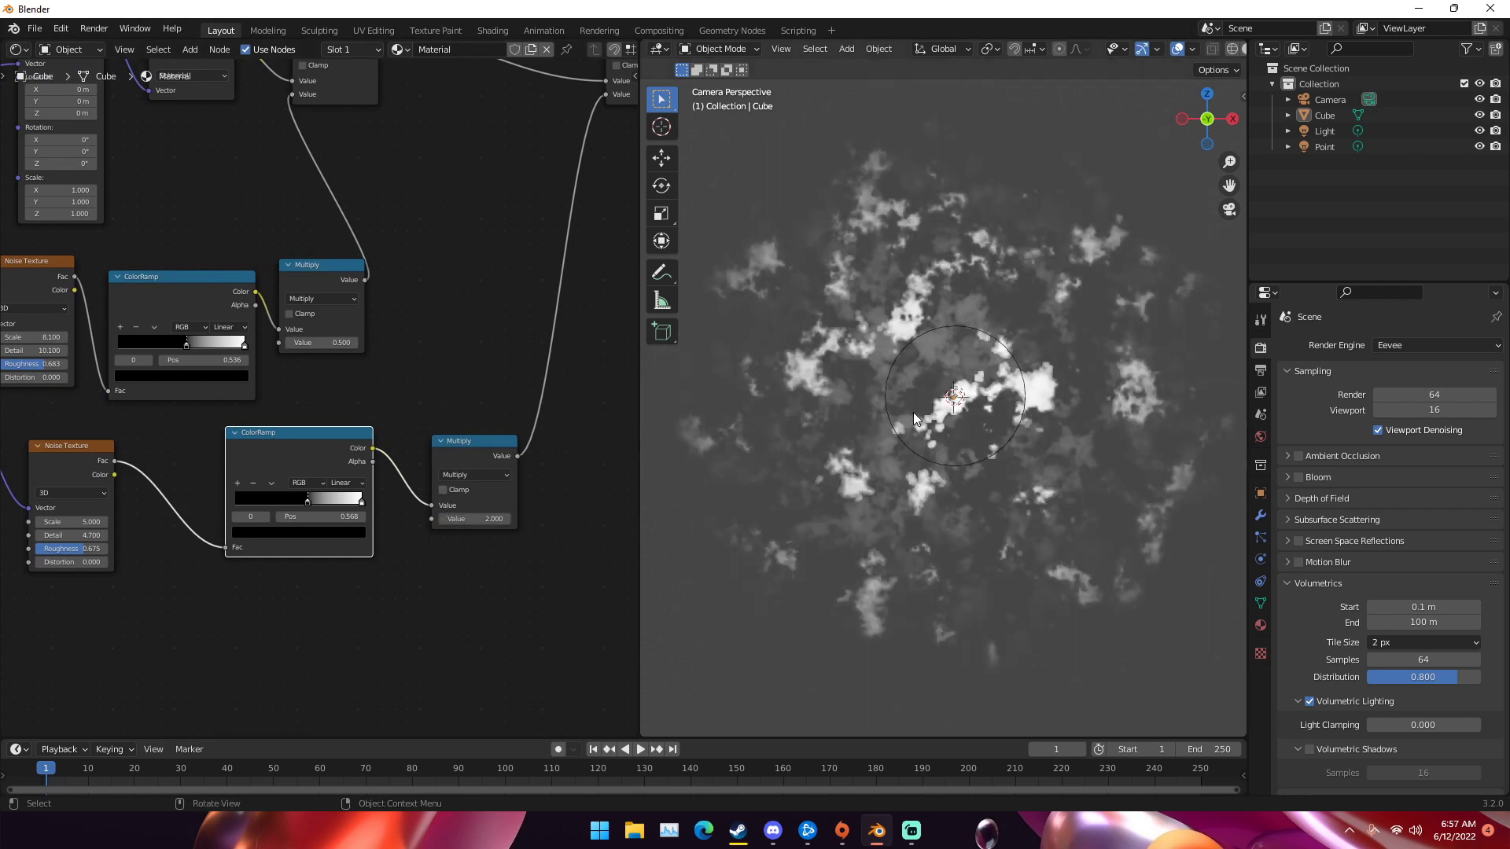
- Set the value of the Multiply node following the upper ColorRamp to 2
{"action": "scroll", "coordinate": [915, 417], "scroll_direction": "down", "scroll_amount": 2}
{"action": "middle_click_drag", "start_coordinate": [339, 336], "coordinate": [393, 449]}
{"action": "left_click", "coordinate": [382, 452]}
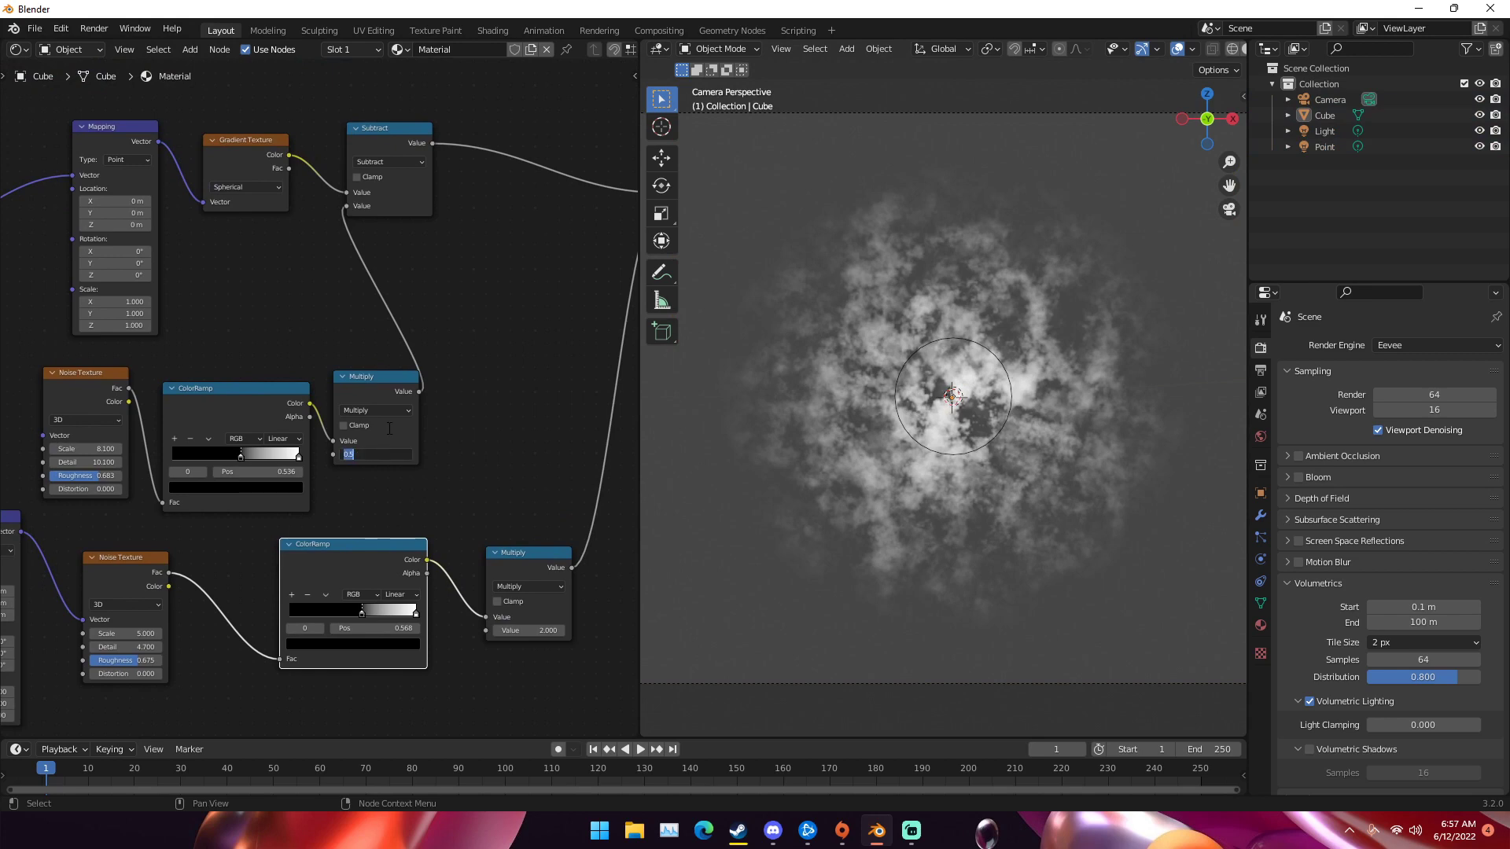
{"action": "type", "text": "2"}
{"action": "key", "text": "Return"}
- Space out the Multiply node feeding the Principled Volume's Density and the bottom ColorRamp's Multiply node
{"action": "middle_click_drag", "start_coordinate": [397, 243], "coordinate": [264, 306]}
{"action": "middle_click_drag", "start_coordinate": [444, 286], "coordinate": [278, 307]}
{"action": "left_click_drag", "start_coordinate": [390, 228], "coordinate": [294, 225]}
{"action": "middle_click_drag", "start_coordinate": [328, 260], "coordinate": [403, 244]}
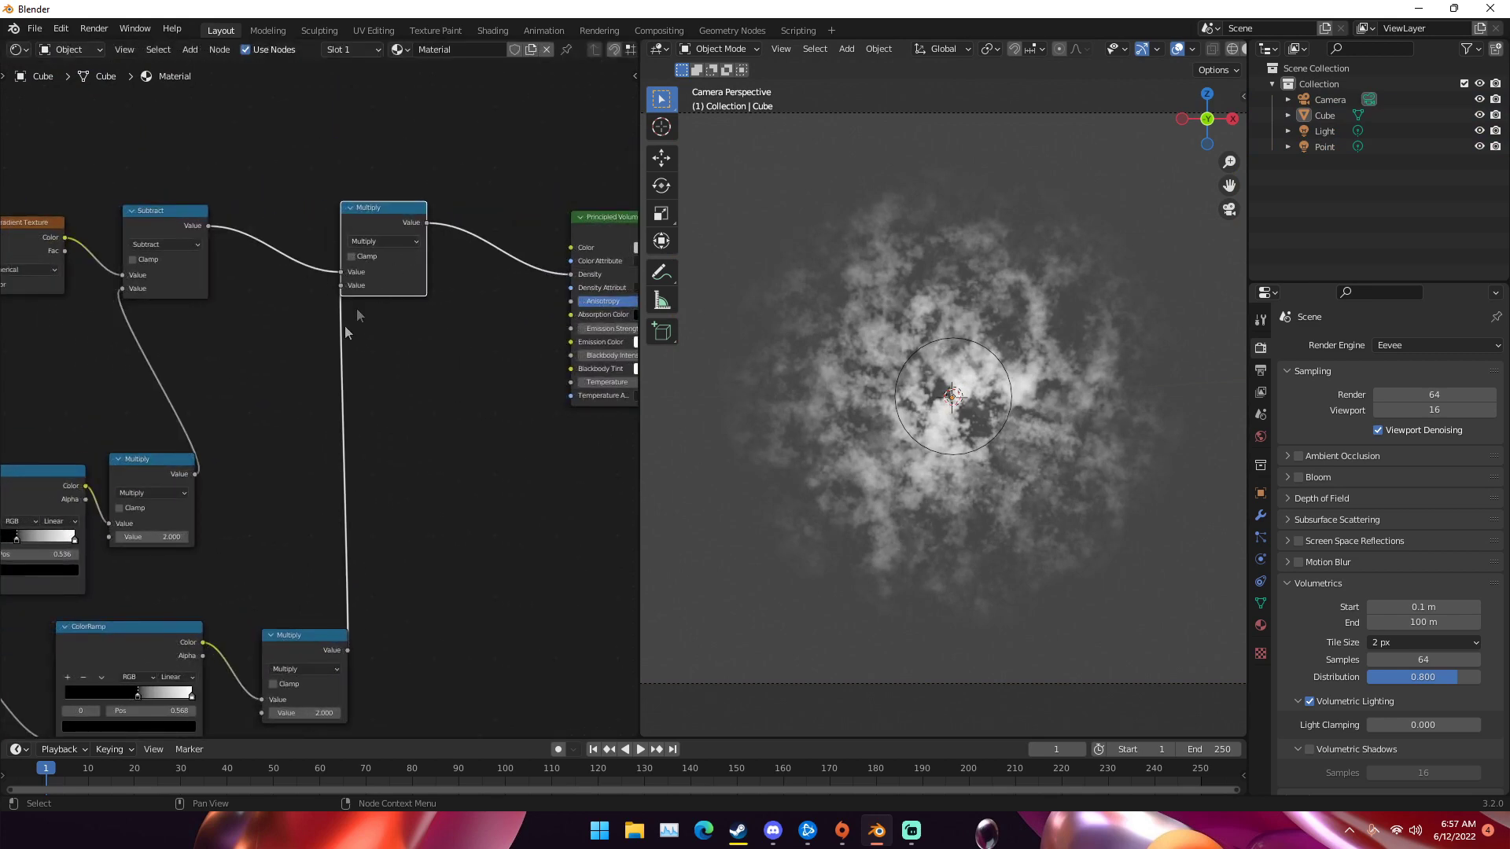
{"action": "left_click_drag", "start_coordinate": [290, 648], "coordinate": [186, 618]}
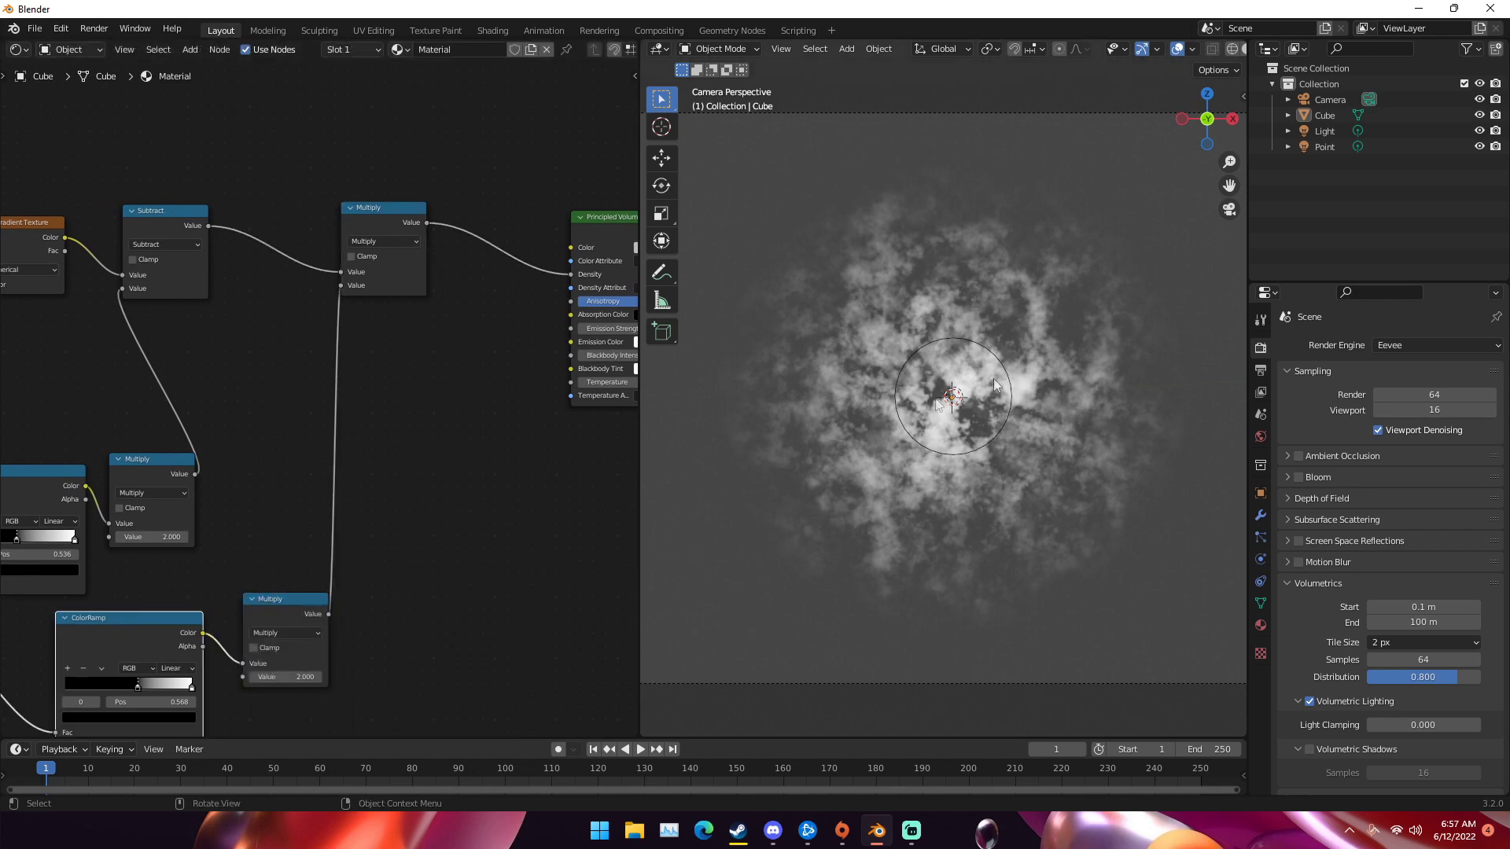
- Set the bottom Noise Texture's Detail to 10.5 and check the camera view
{"action": "scroll", "coordinate": [993, 379], "scroll_direction": "down", "scroll_amount": 2}
{"action": "middle_click_drag", "start_coordinate": [343, 451], "coordinate": [540, 284]}
{"action": "scroll", "coordinate": [365, 409], "scroll_direction": "down", "scroll_amount": 3}
{"action": "middle_click_drag", "start_coordinate": [369, 386], "coordinate": [521, 321]}
{"action": "scroll", "coordinate": [433, 420], "scroll_direction": "up", "scroll_amount": 2}
{"action": "scroll", "coordinate": [433, 413], "scroll_direction": "up", "scroll_amount": 1}
{"action": "middle_click_drag", "start_coordinate": [455, 408], "coordinate": [533, 368]}
{"action": "scroll", "coordinate": [346, 420], "scroll_direction": "up", "scroll_amount": 4}
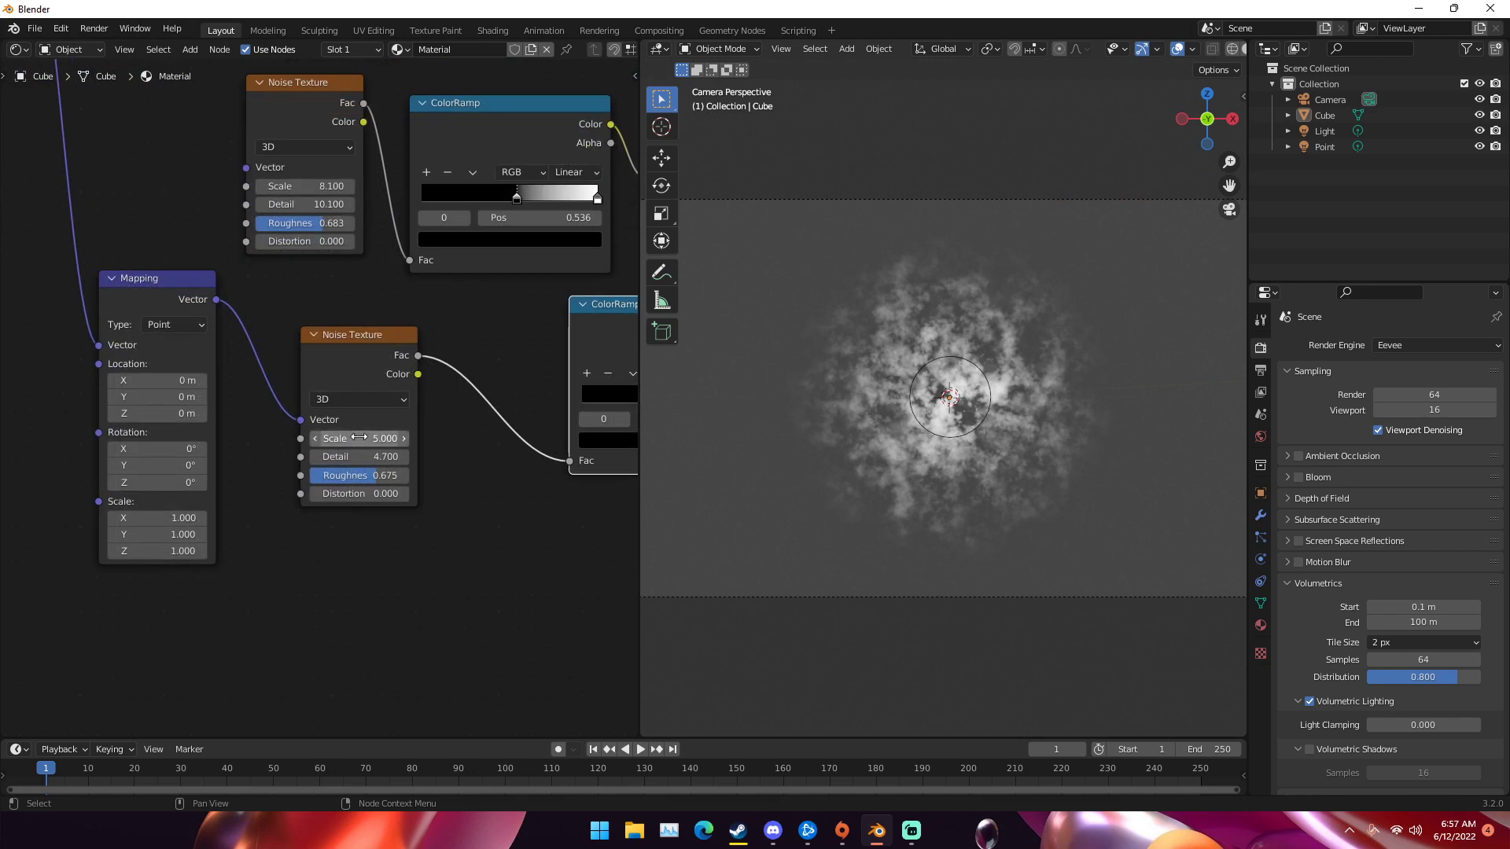
{"action": "left_click_drag", "start_coordinate": [364, 456], "coordinate": [464, 456]}
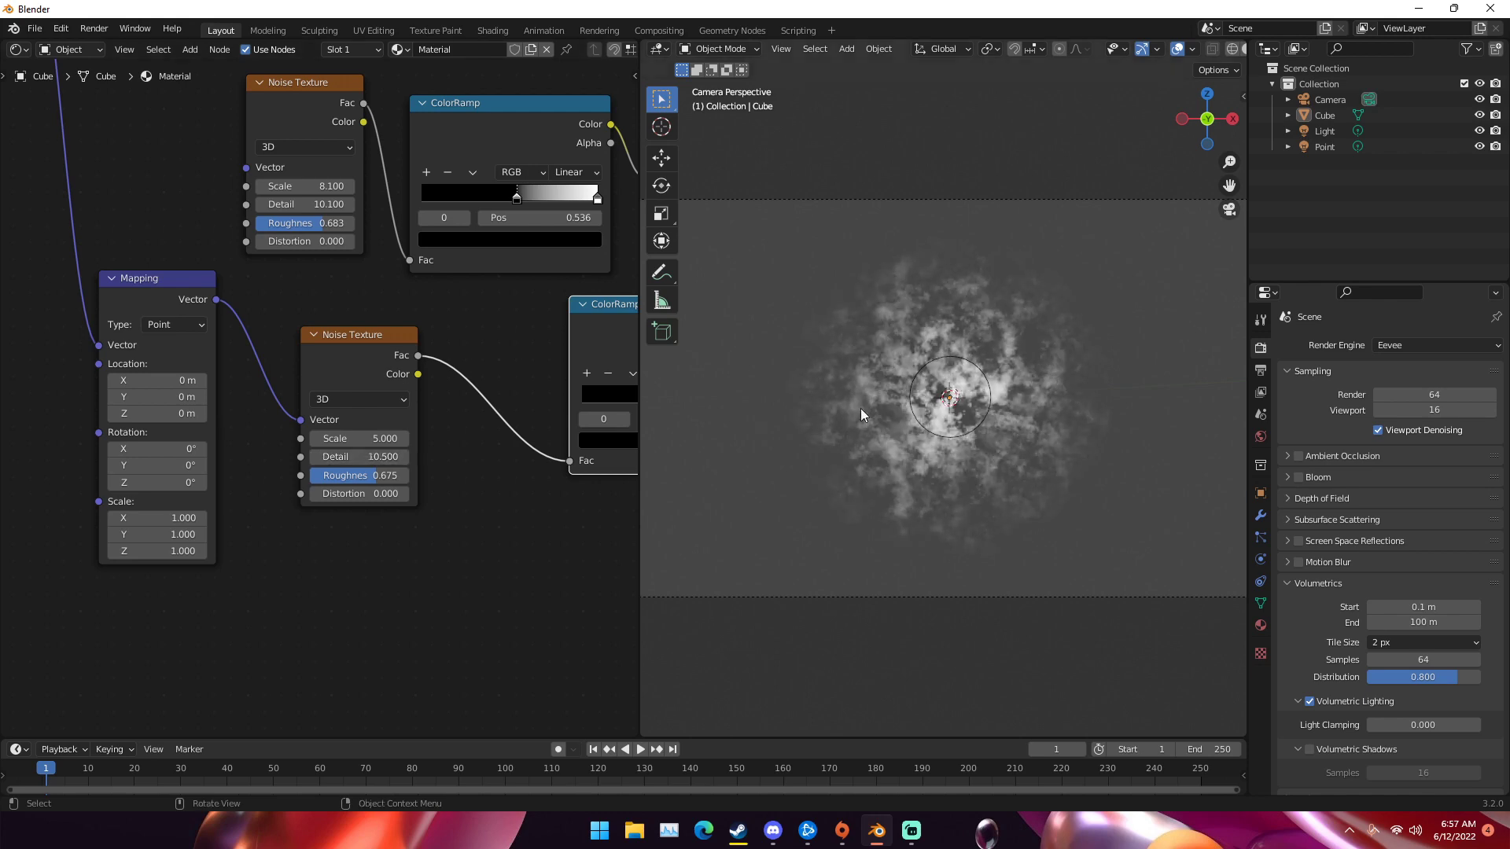
{"action": "scroll", "coordinate": [474, 375], "scroll_direction": "down", "scroll_amount": 2}
{"action": "scroll", "coordinate": [389, 446], "scroll_direction": "up", "scroll_amount": 2}
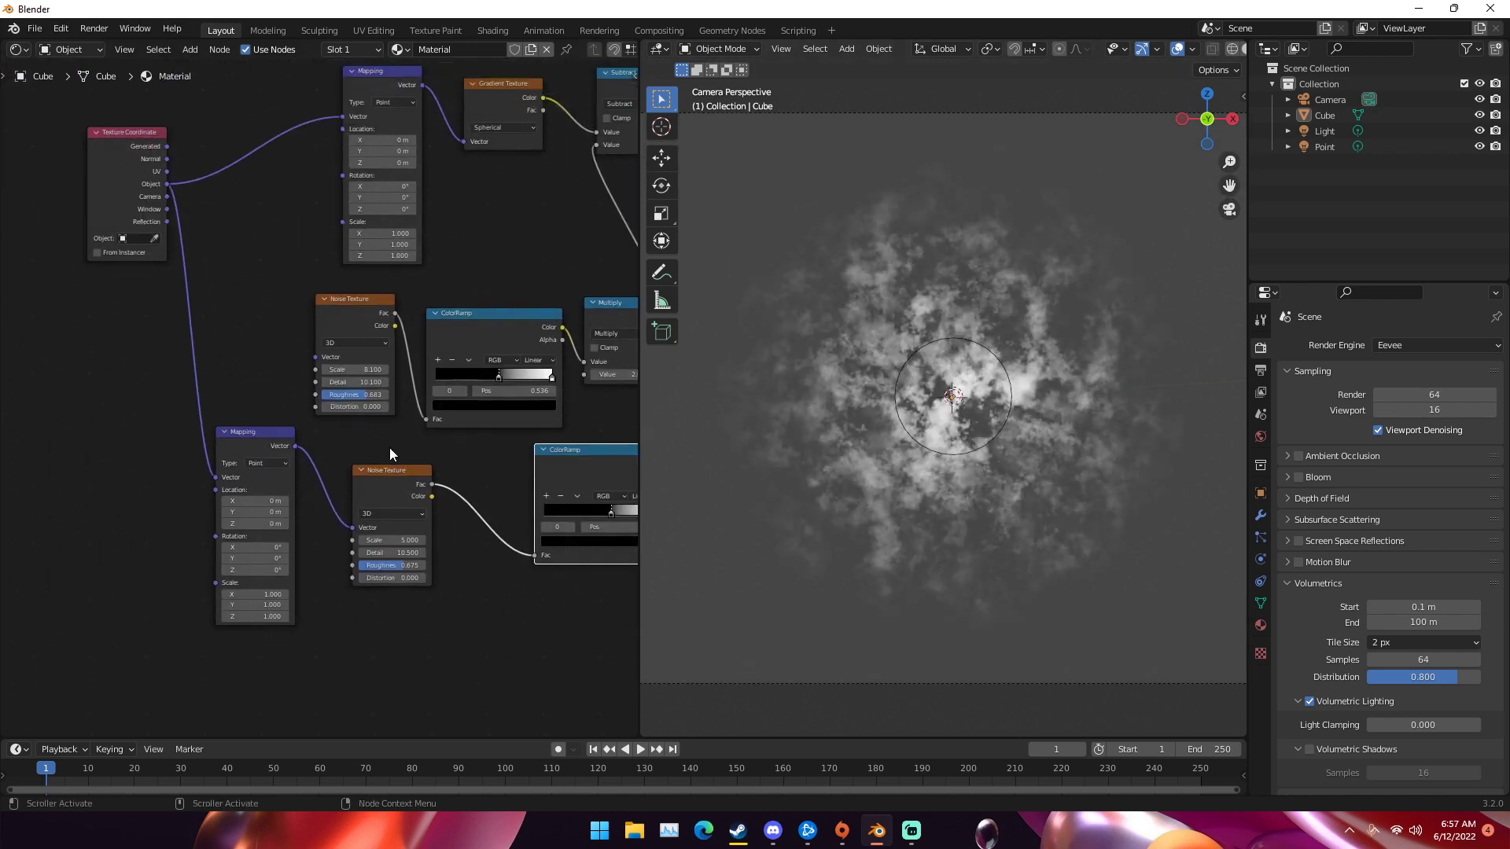
- Shift the black stop to 0.550 on the bottom ColorRamp and to 0.673 on the upper ColorRamp
{"action": "left_click", "coordinate": [361, 255]}
{"action": "scroll", "coordinate": [390, 266], "scroll_direction": "down", "scroll_amount": 1}
{"action": "middle_click_drag", "start_coordinate": [390, 265], "coordinate": [301, 301]}
{"action": "scroll", "coordinate": [338, 281], "scroll_direction": "down", "scroll_amount": 5}
{"action": "scroll", "coordinate": [344, 386], "scroll_direction": "up", "scroll_amount": 2}
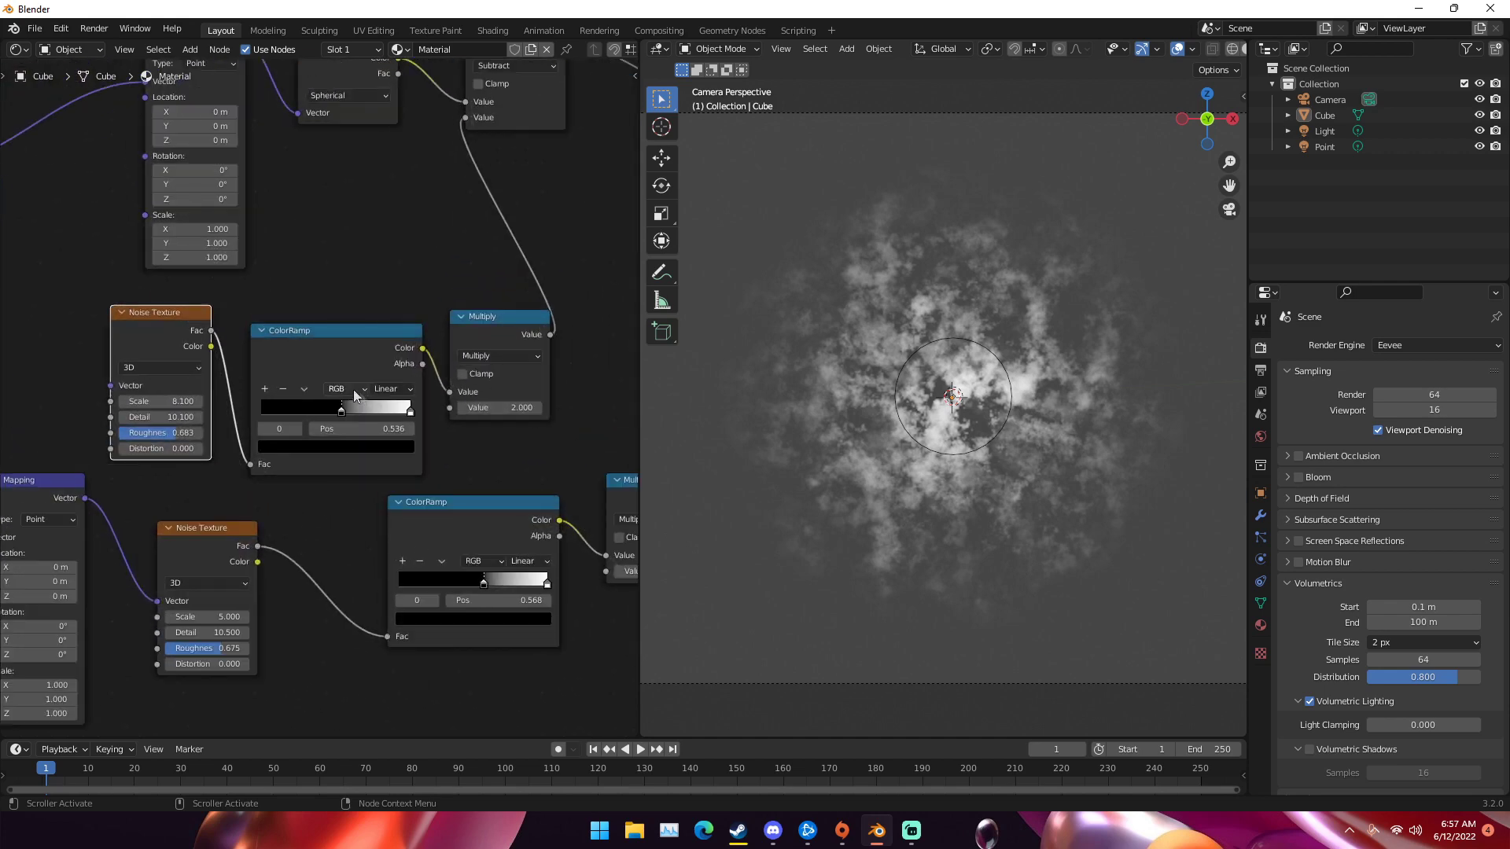
{"action": "left_click_drag", "start_coordinate": [484, 584], "coordinate": [481, 583]}
{"action": "left_click_drag", "start_coordinate": [343, 414], "coordinate": [369, 412]}
- Select the cube and inspect its volume from another angle and through the camera
{"action": "scroll", "coordinate": [791, 414], "scroll_direction": "down", "scroll_amount": 2}
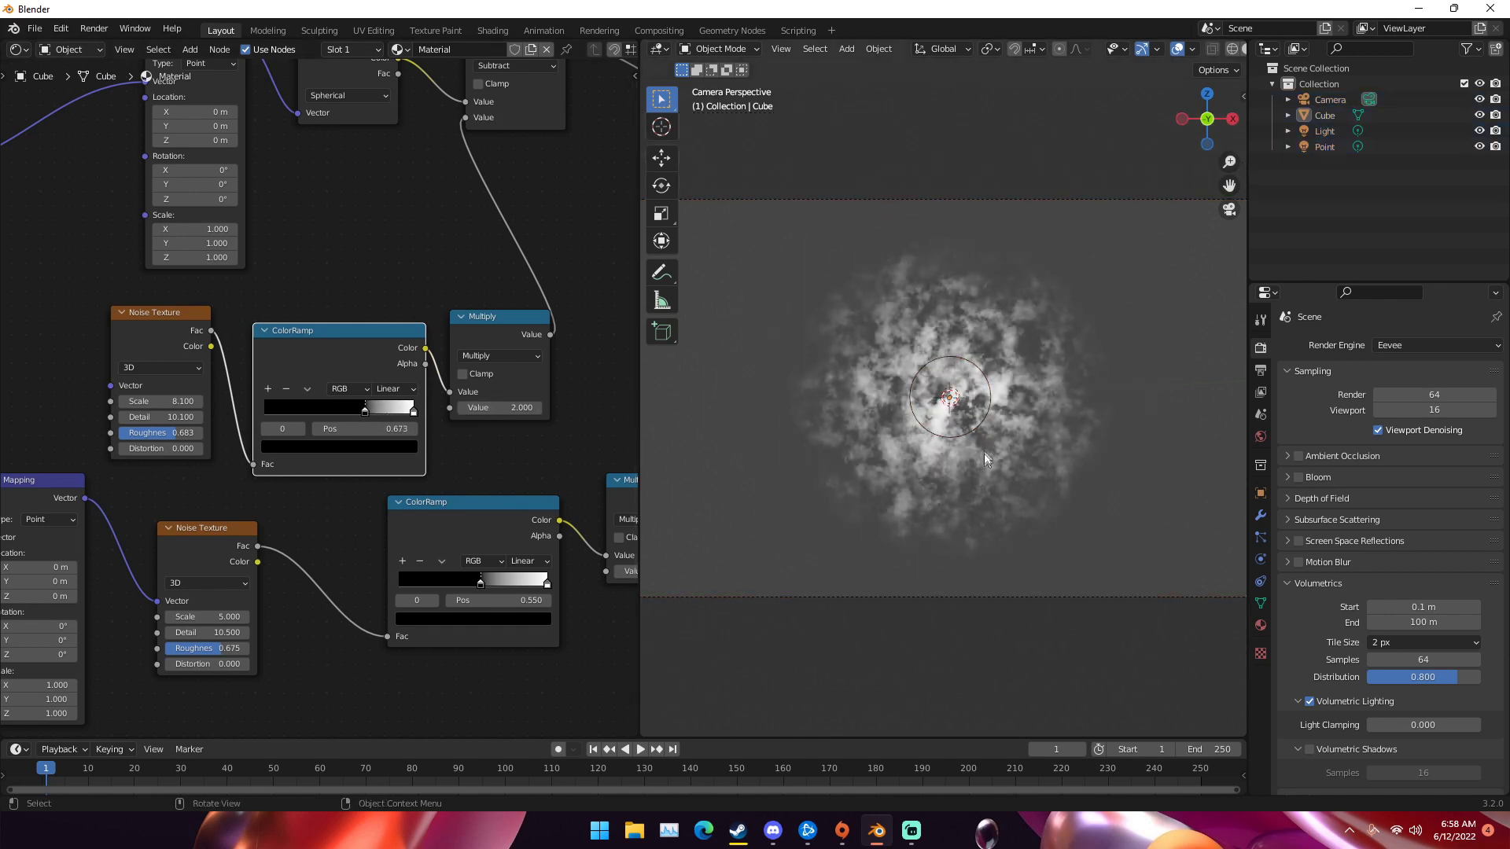
{"action": "scroll", "coordinate": [983, 465], "scroll_direction": "up", "scroll_amount": 3}
{"action": "left_click", "coordinate": [964, 396]}
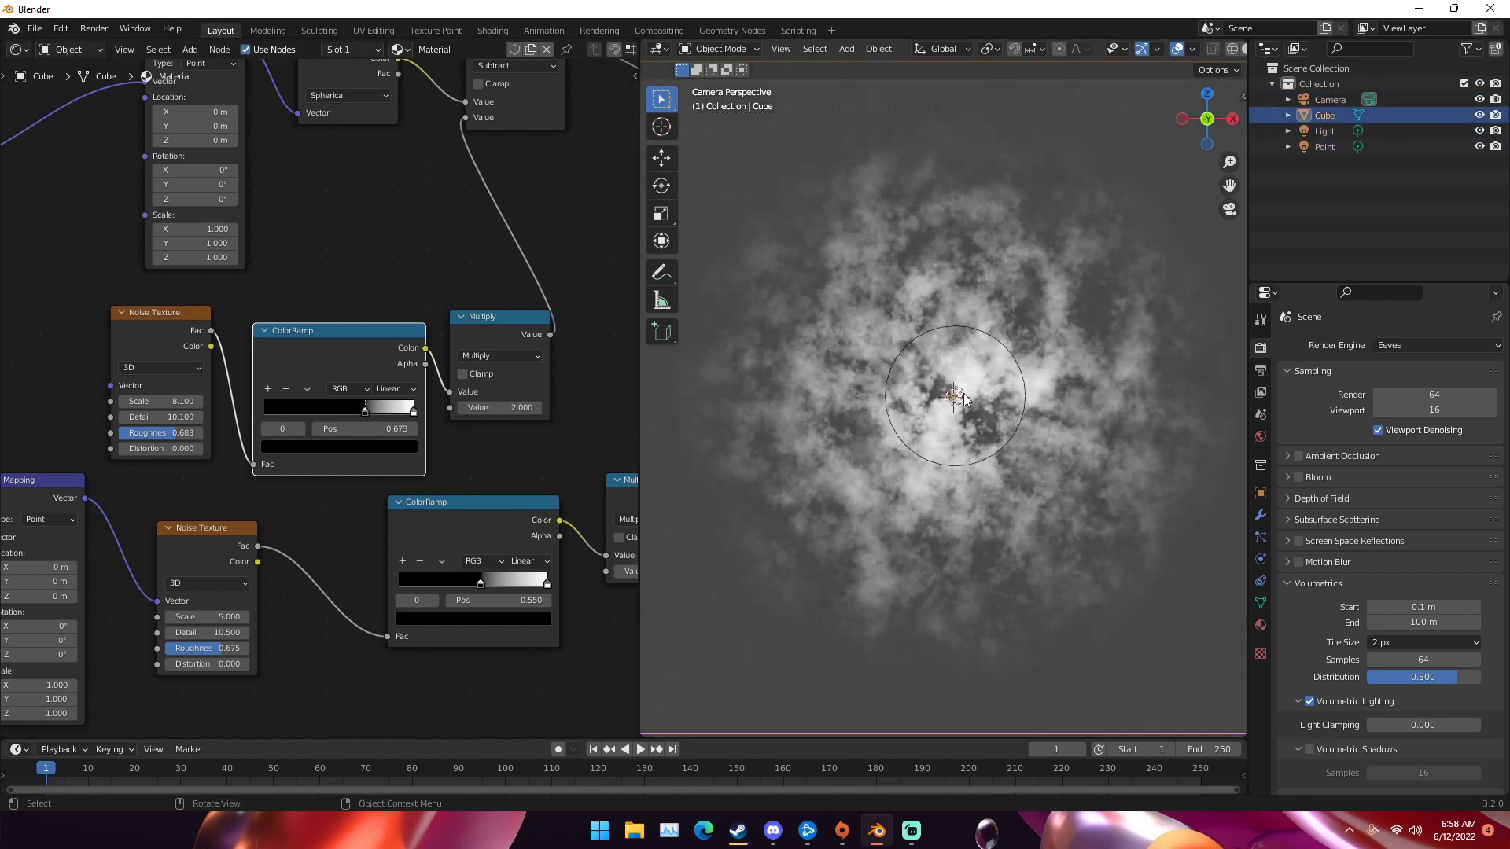
{"action": "middle_click_drag", "start_coordinate": [997, 433], "coordinate": [947, 446]}
{"action": "scroll", "coordinate": [946, 446], "scroll_direction": "up", "scroll_amount": 4}
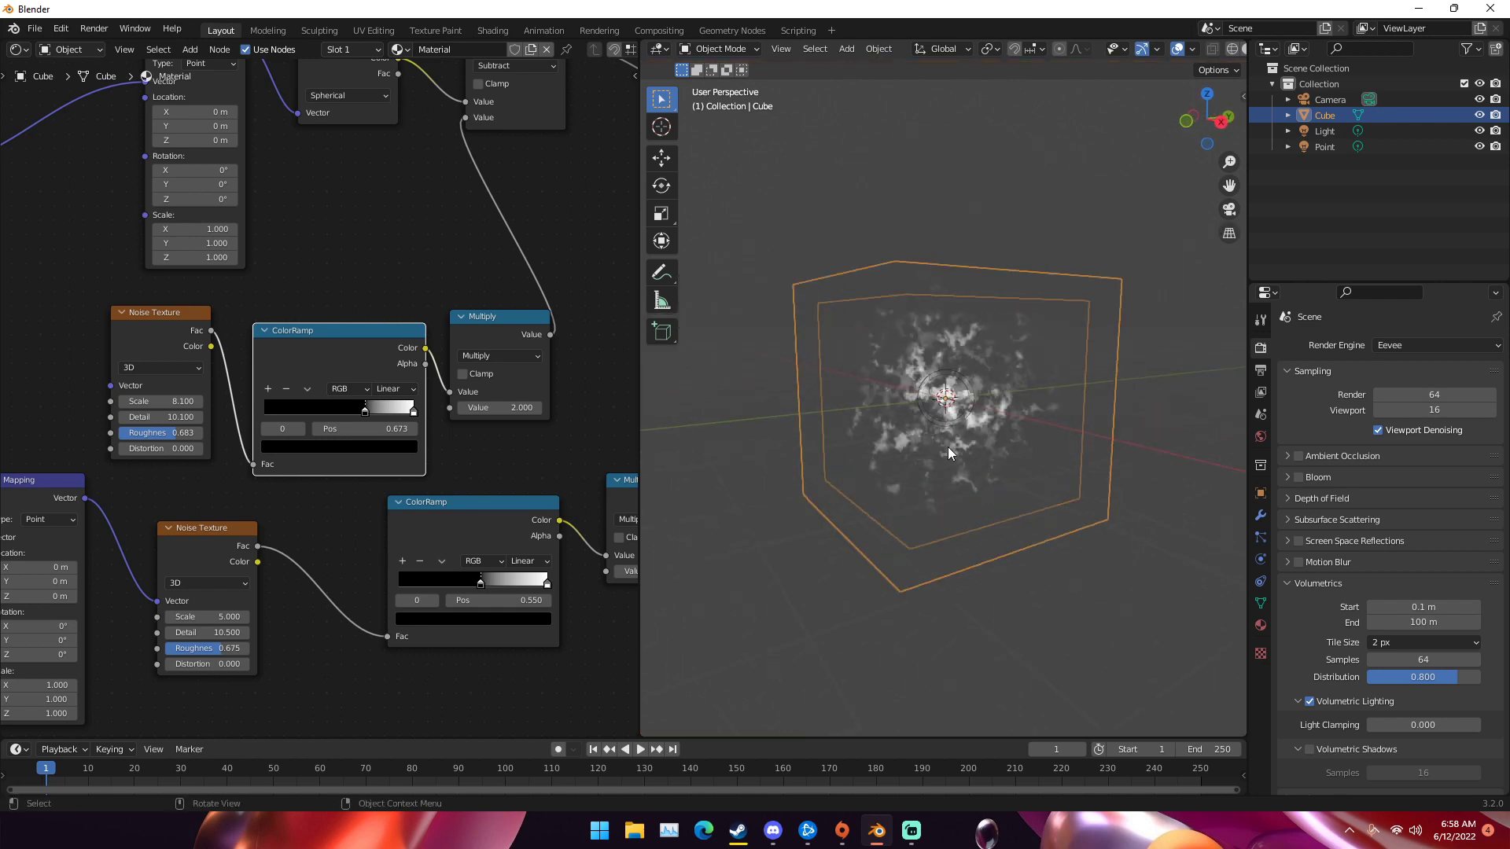
{"action": "scroll", "coordinate": [941, 445], "scroll_direction": "down", "scroll_amount": 3}
{"action": "key", "text": "KP_0"}
- Set the Distortion of the bottom Noise Texture to 0.2 and of the upper Noise Texture to 0.1
{"action": "middle_click_drag", "start_coordinate": [413, 455], "coordinate": [250, 430]}
{"action": "middle_click_drag", "start_coordinate": [373, 433], "coordinate": [588, 382]}
{"action": "scroll", "coordinate": [361, 495], "scroll_direction": "up", "scroll_amount": 2}
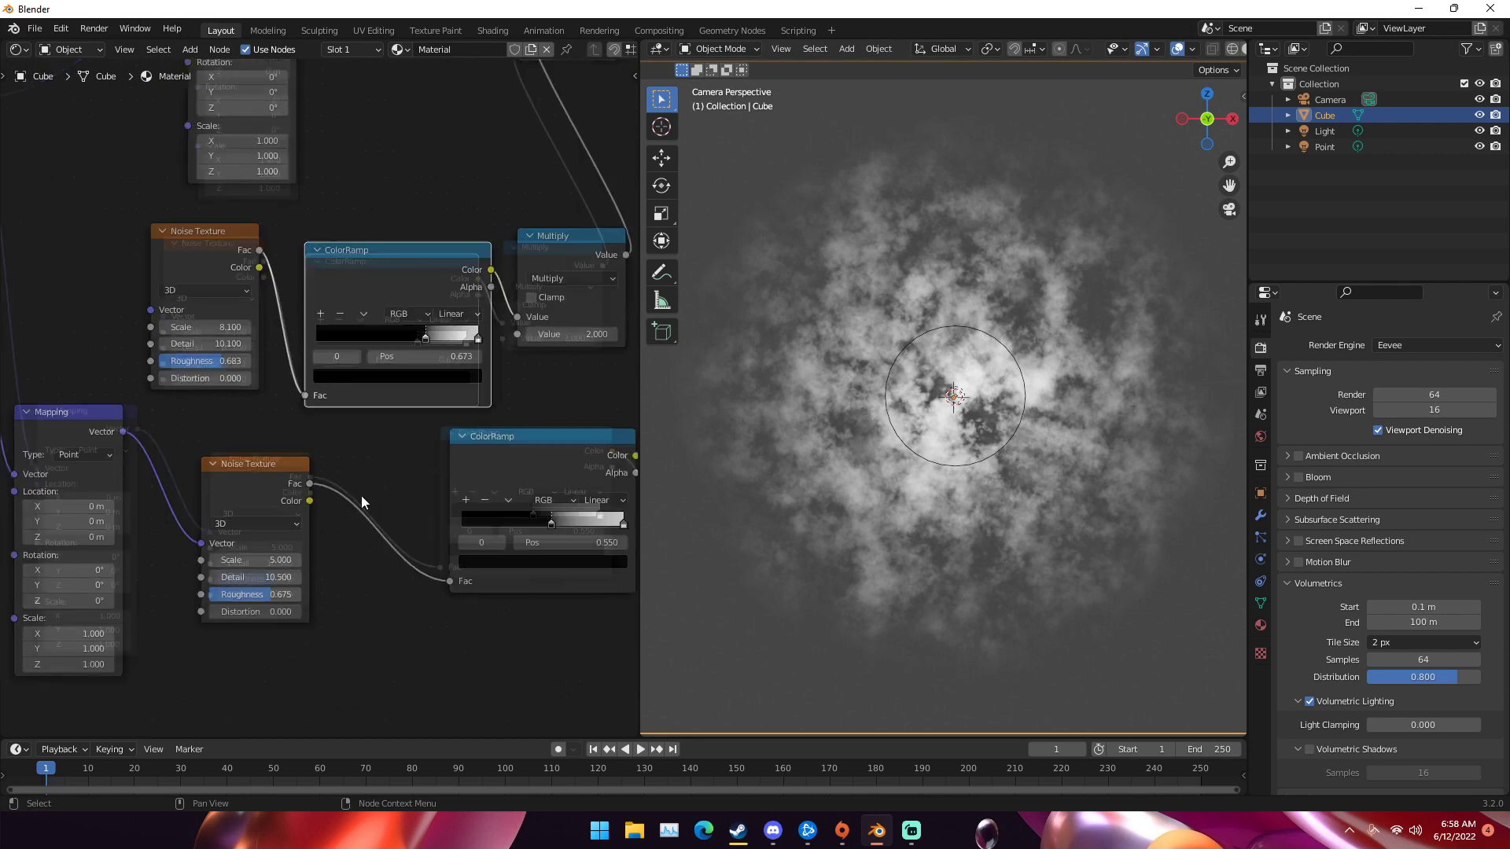
{"action": "middle_click_drag", "start_coordinate": [361, 495], "coordinate": [472, 410]}
{"action": "middle_click_drag", "start_coordinate": [278, 478], "coordinate": [469, 542]}
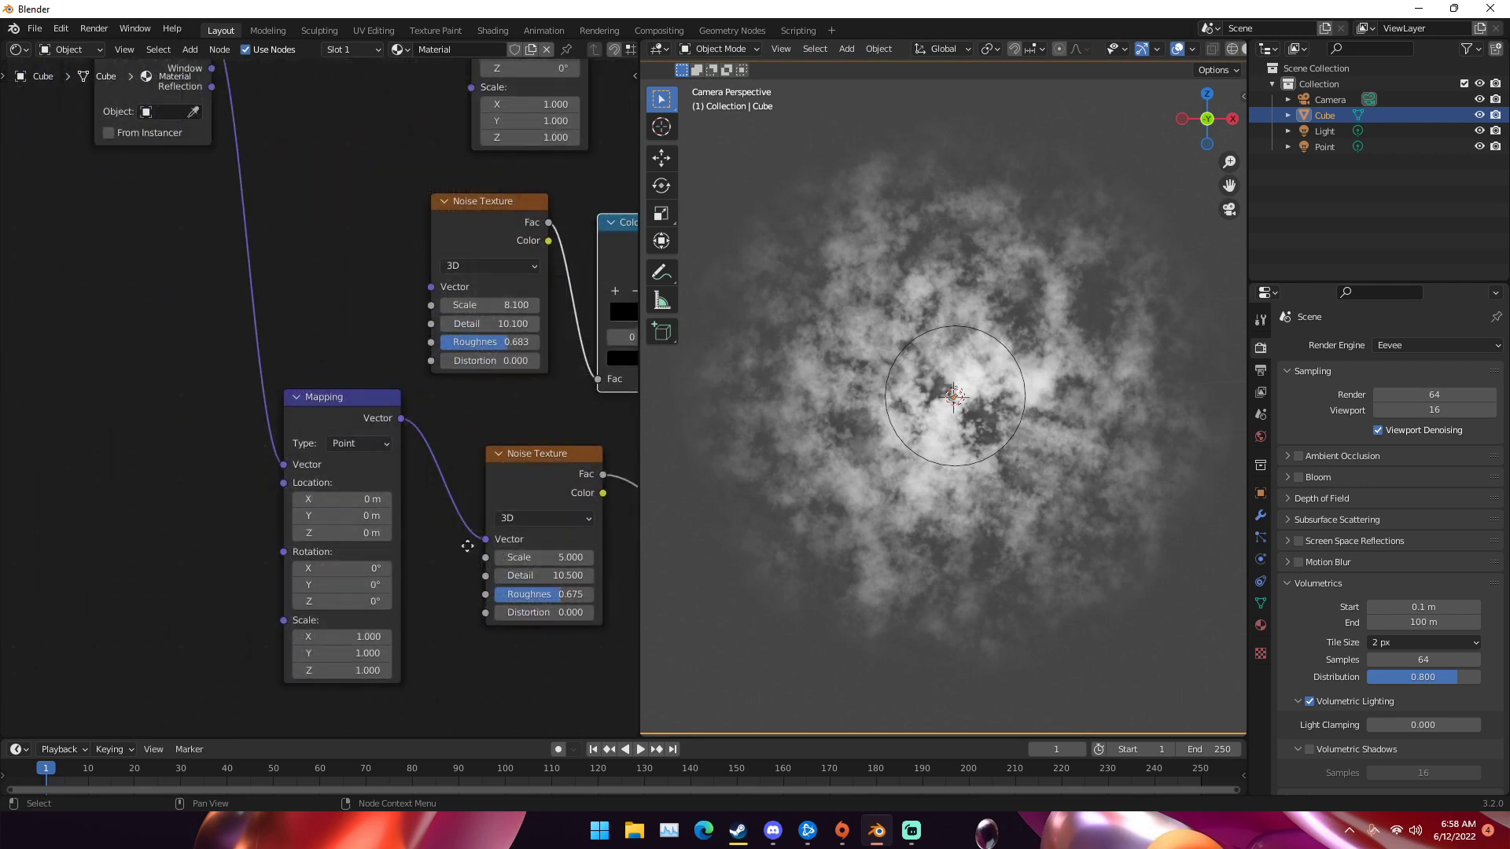
{"action": "scroll", "coordinate": [469, 504], "scroll_direction": "down", "scroll_amount": 2}
{"action": "left_click_drag", "start_coordinate": [468, 367], "coordinate": [458, 391]}
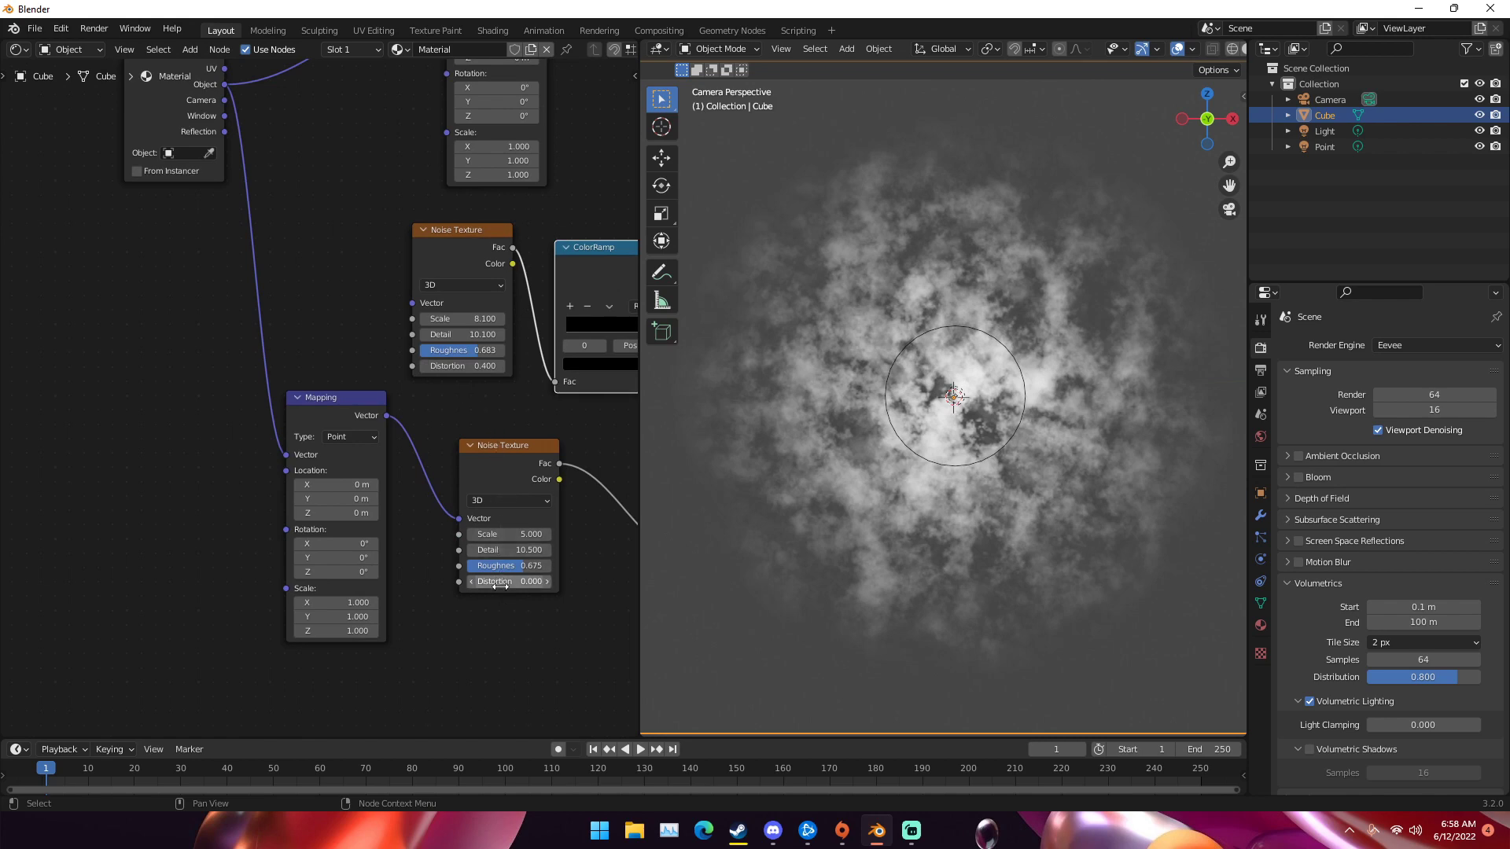
{"action": "left_click_drag", "start_coordinate": [499, 581], "coordinate": [501, 581]}
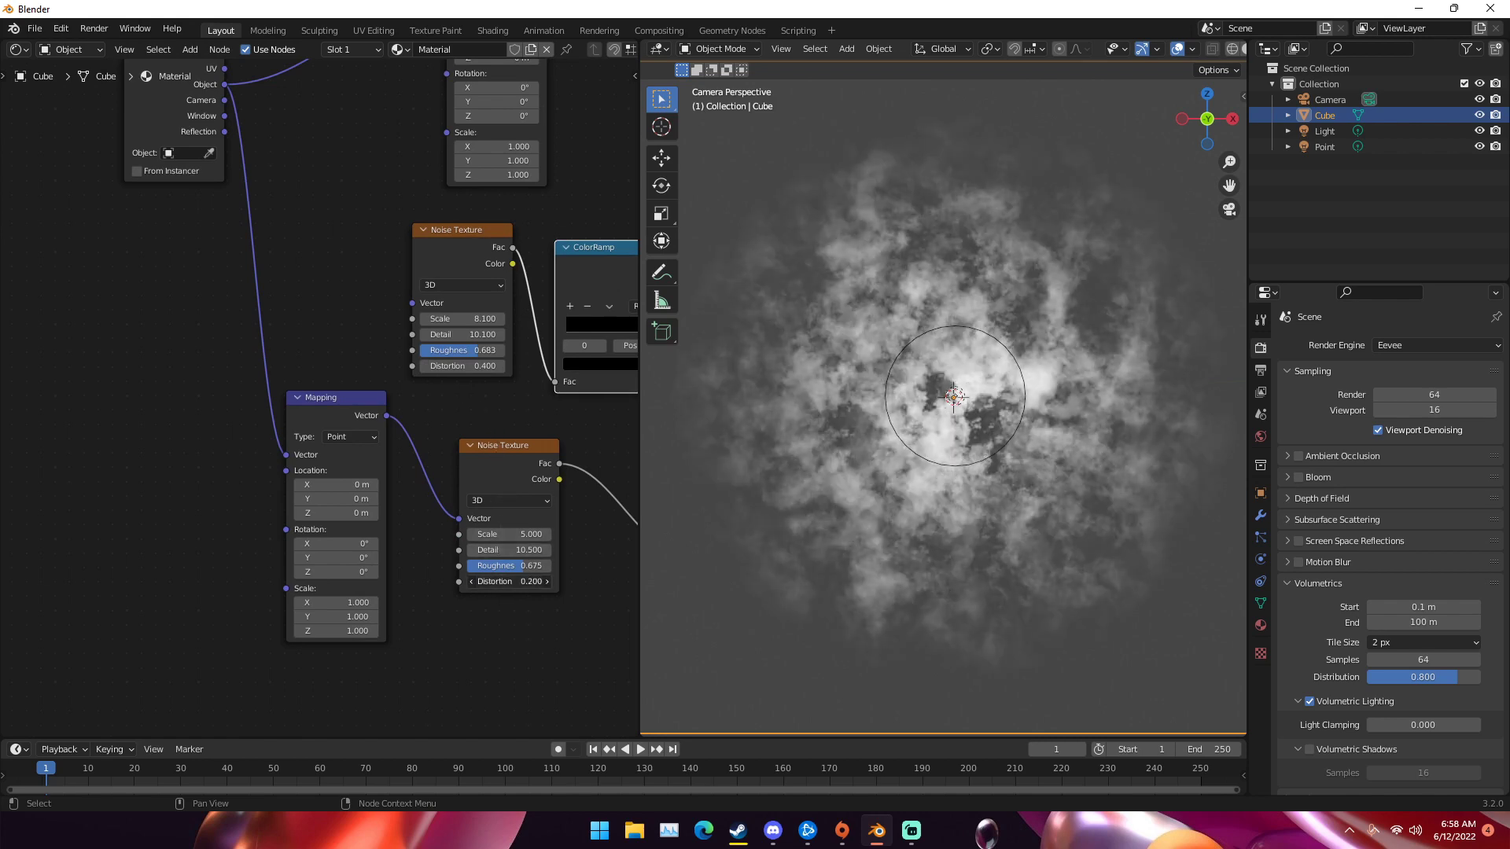
{"action": "left_click_drag", "start_coordinate": [463, 366], "coordinate": [439, 366]}
- Deselect all objects and examine the volume up close, from other angles and through the camera
{"action": "scroll", "coordinate": [1003, 376], "scroll_direction": "down", "scroll_amount": 2}
{"action": "key", "text": "alt+a"}
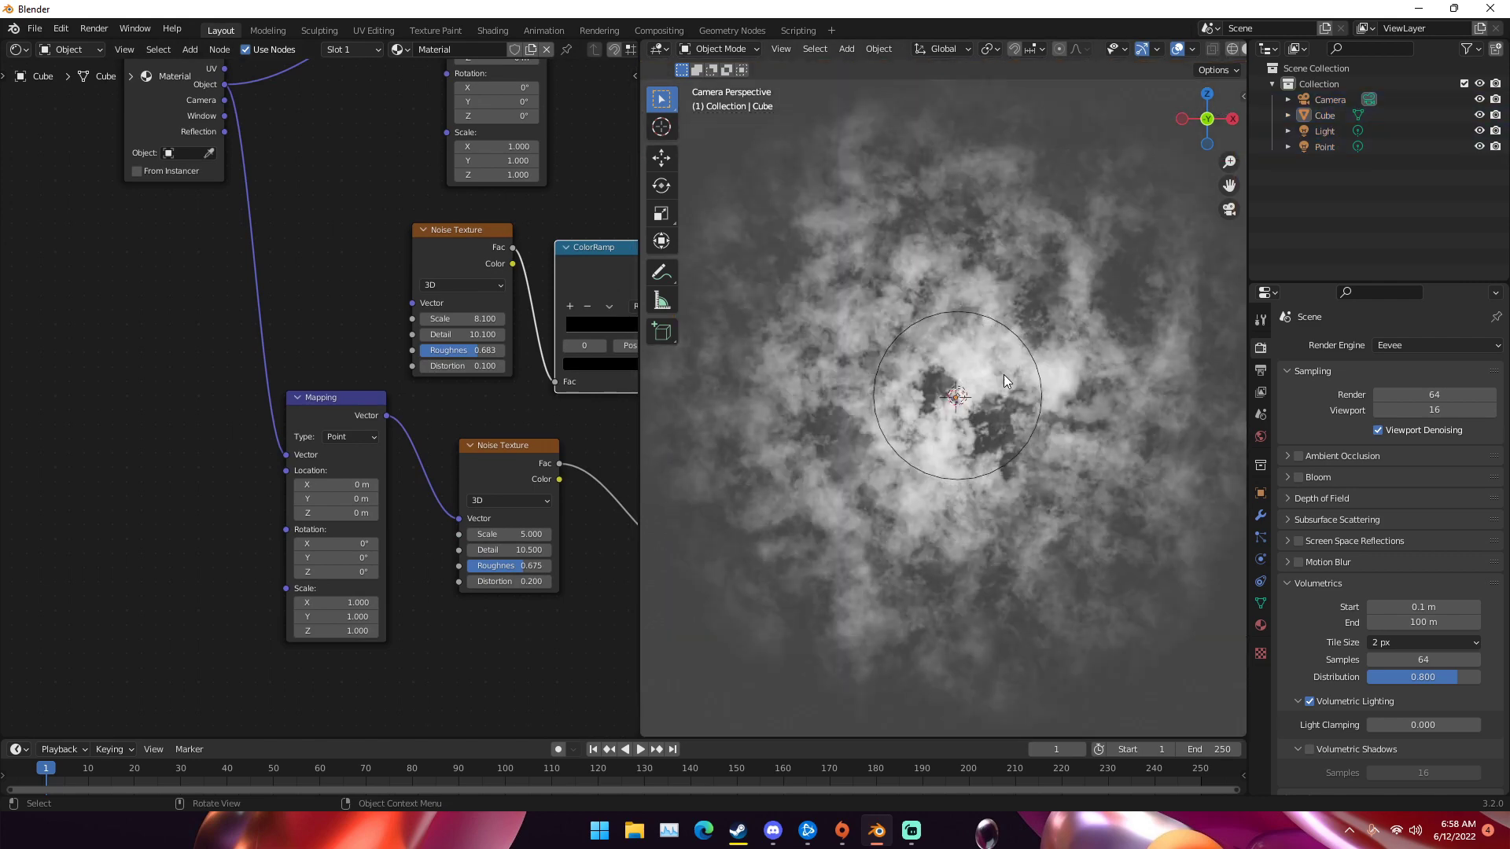
{"action": "middle_click_drag", "start_coordinate": [1007, 371], "coordinate": [1037, 395]}
{"action": "scroll", "coordinate": [1037, 395], "scroll_direction": "up", "scroll_amount": 4}
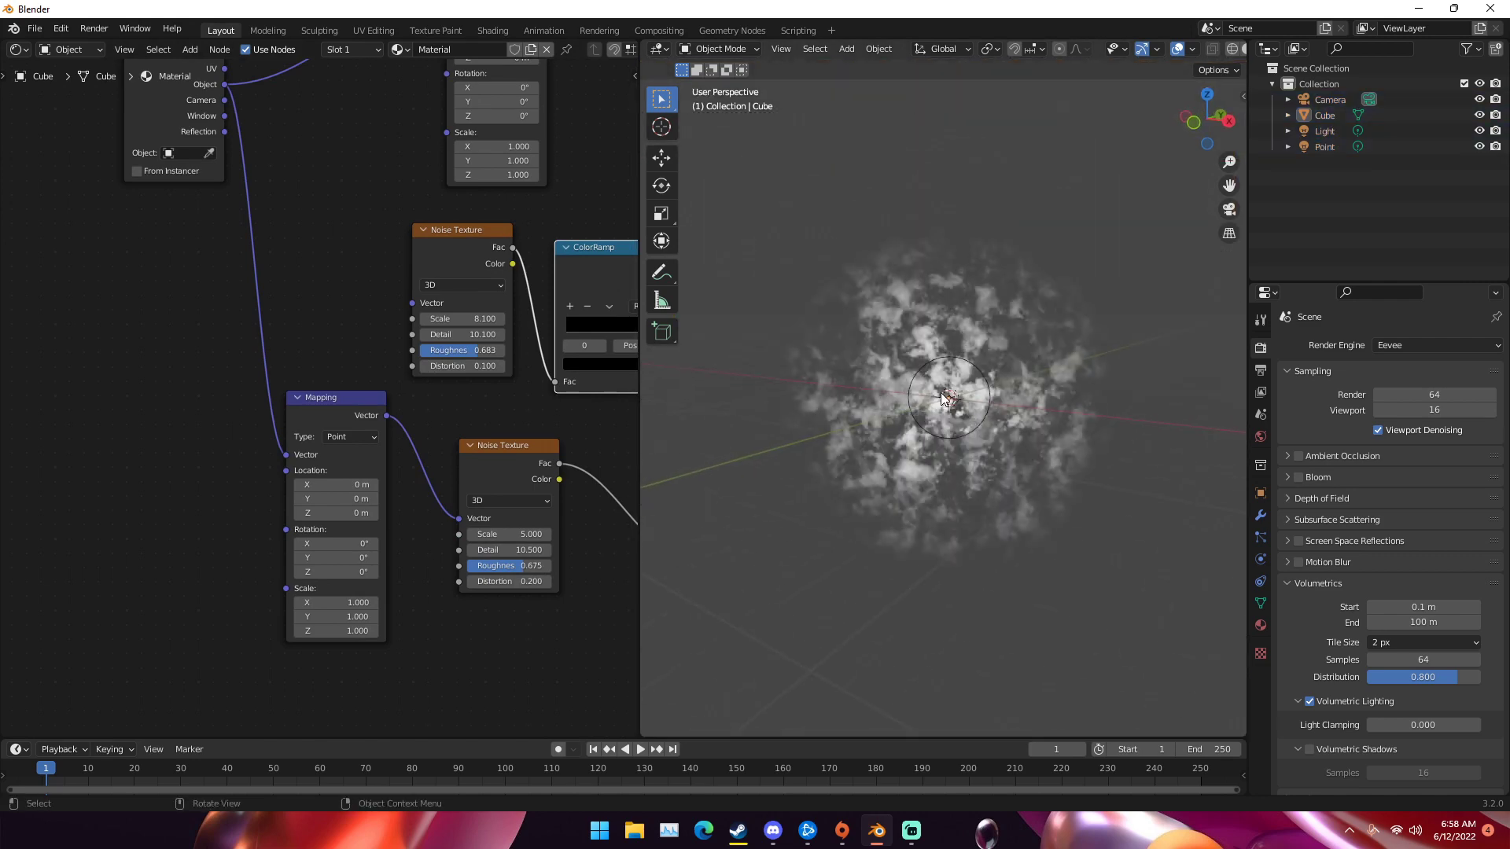
{"action": "scroll", "coordinate": [1037, 395], "scroll_direction": "up", "scroll_amount": 3}
{"action": "key", "text": "KP_0"}
{"action": "scroll", "coordinate": [965, 401], "scroll_direction": "up", "scroll_amount": 4}
{"action": "scroll", "coordinate": [965, 401], "scroll_direction": "up", "scroll_amount": 3}
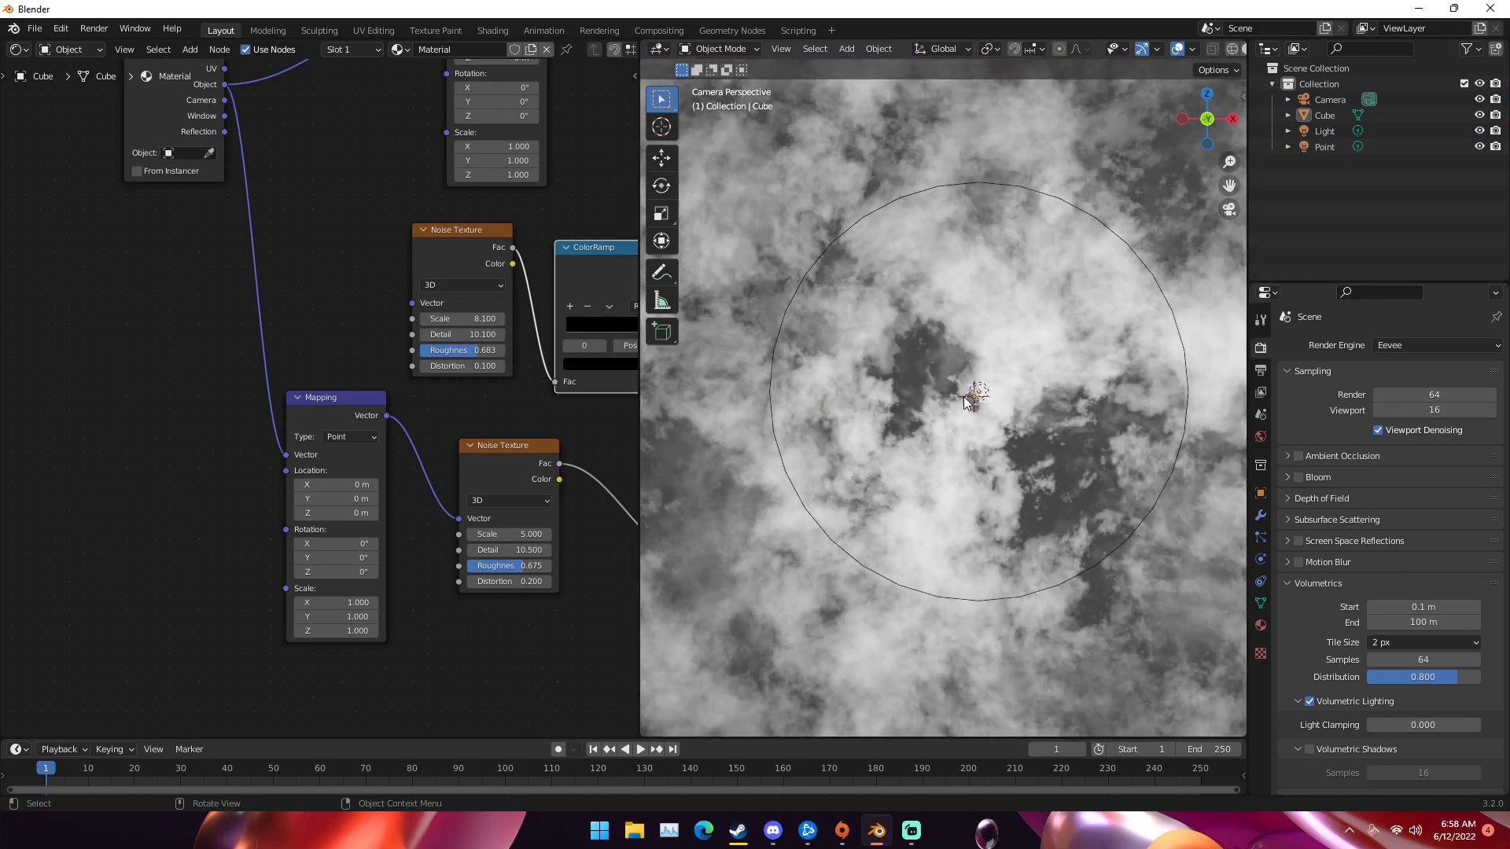
{"action": "scroll", "coordinate": [964, 397], "scroll_direction": "down", "scroll_amount": 3}
{"action": "middle_click_drag", "start_coordinate": [964, 397], "coordinate": [861, 413]}
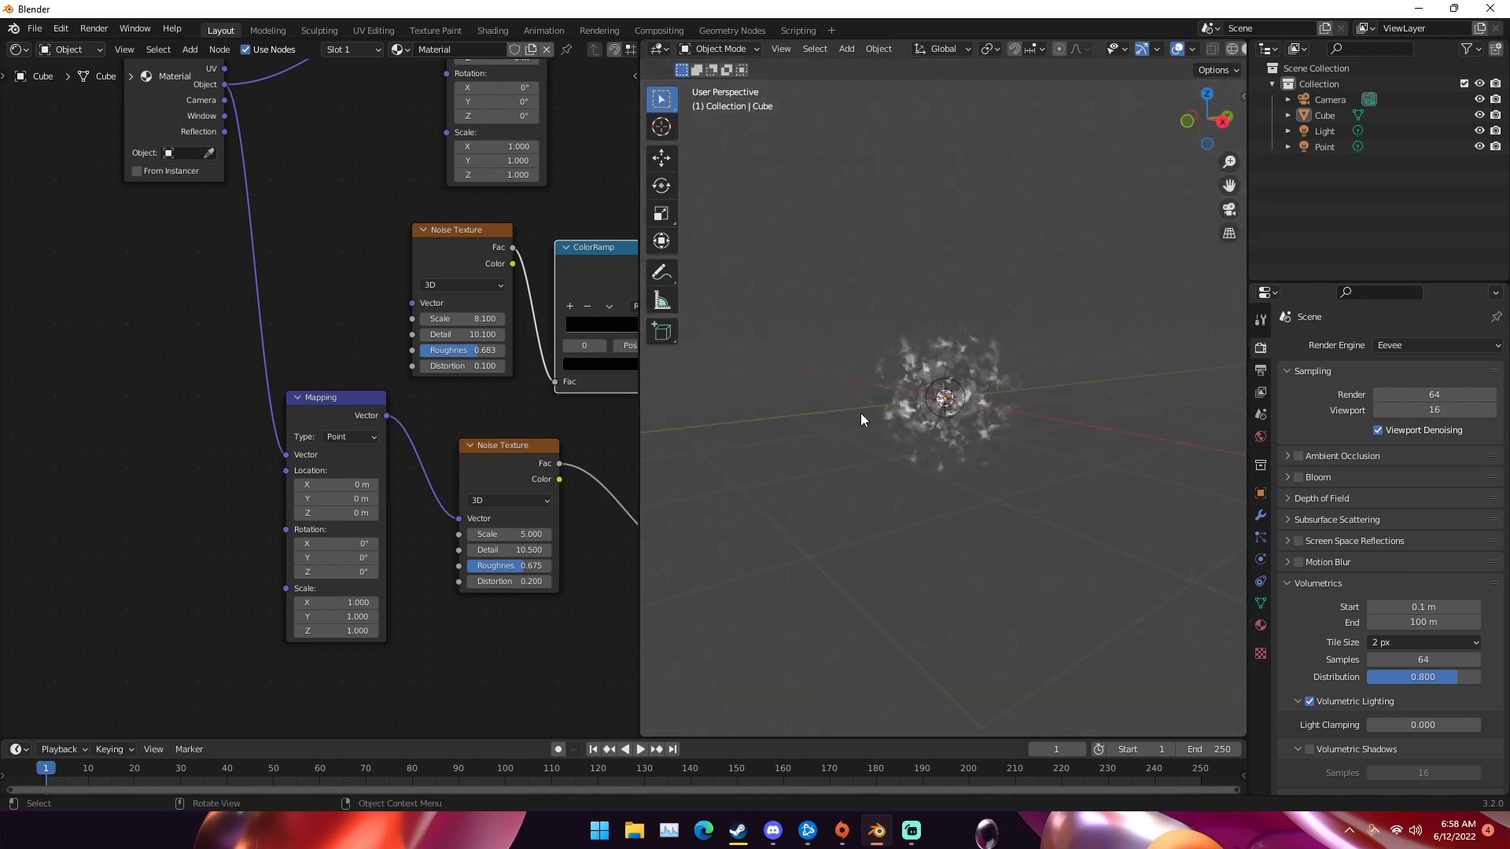
{"action": "key", "text": "KP_0"}
{"action": "scroll", "coordinate": [886, 409], "scroll_direction": "down", "scroll_amount": 3}
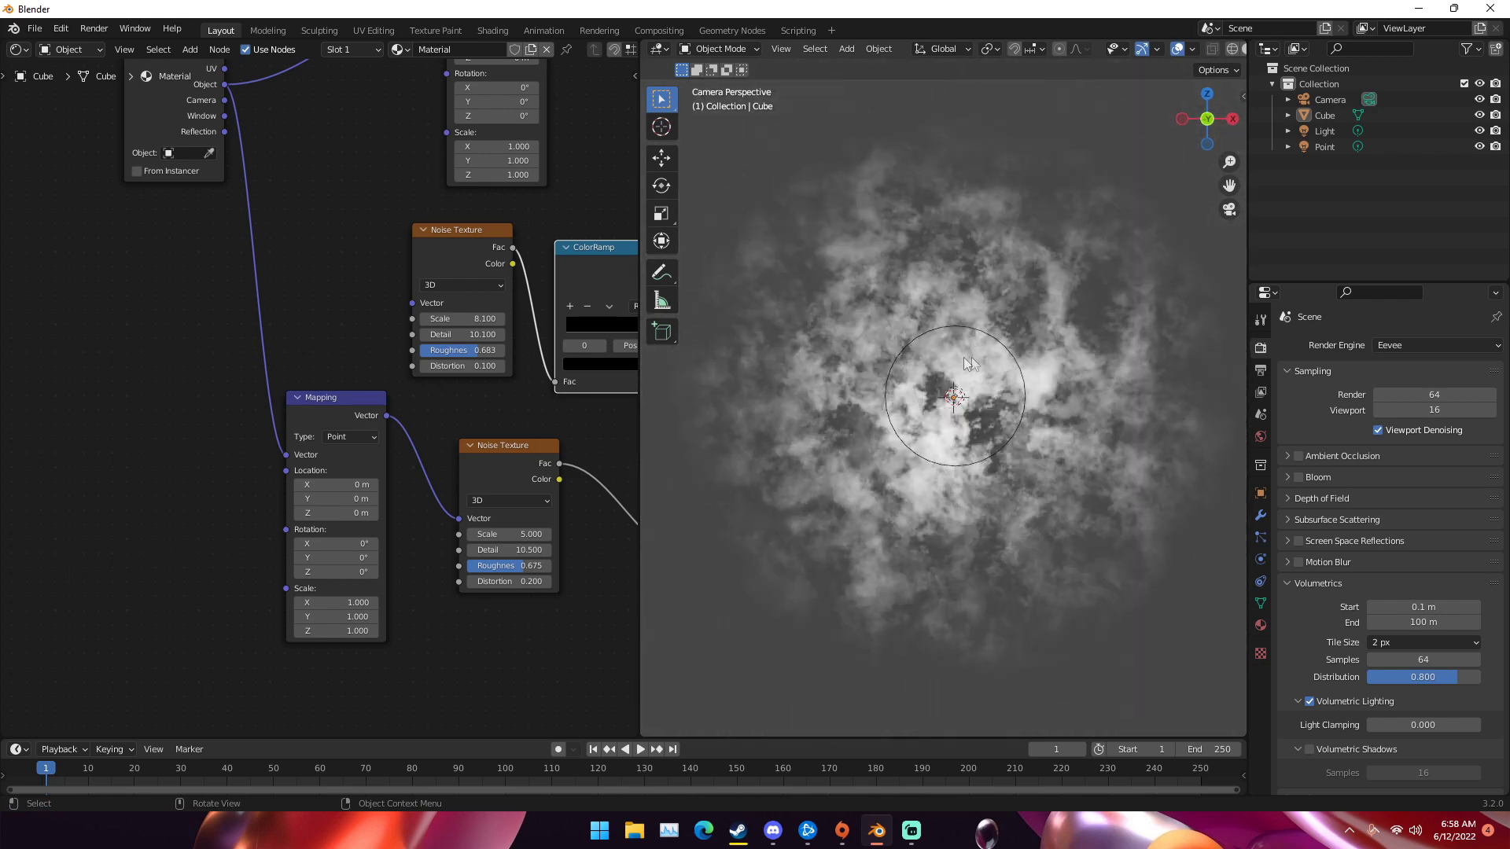
- Duplicate the Multiply node in the Density chain and place the unconnected copy above the Principled Volume
{"action": "key", "text": "Home"}
{"action": "scroll", "coordinate": [315, 389], "scroll_direction": "down", "scroll_amount": 6}
{"action": "middle_click_drag", "start_coordinate": [516, 316], "coordinate": [406, 363]}
{"action": "middle_click_drag", "start_coordinate": [495, 339], "coordinate": [477, 365]}
{"action": "scroll", "coordinate": [394, 374], "scroll_direction": "up", "scroll_amount": 5}
{"action": "left_click_drag", "start_coordinate": [445, 258], "coordinate": [402, 293]}
{"action": "middle_click_drag", "start_coordinate": [454, 262], "coordinate": [381, 287]}
{"action": "key", "text": "shift+d"}
{"action": "left_click", "coordinate": [458, 217]}
{"action": "middle_click_drag", "start_coordinate": [458, 217], "coordinate": [382, 291]}
- Add a ColorRamp beside the duplicated Multiply node and connect the Multiply's Value output to the ramp's Fac
{"action": "scroll", "coordinate": [382, 291], "scroll_direction": "up", "scroll_amount": 5}
{"action": "key", "text": "shift+a"}
{"action": "left_click", "coordinate": [511, 212]}
{"action": "type", "text": "col"}
{"action": "key", "text": "Return"}
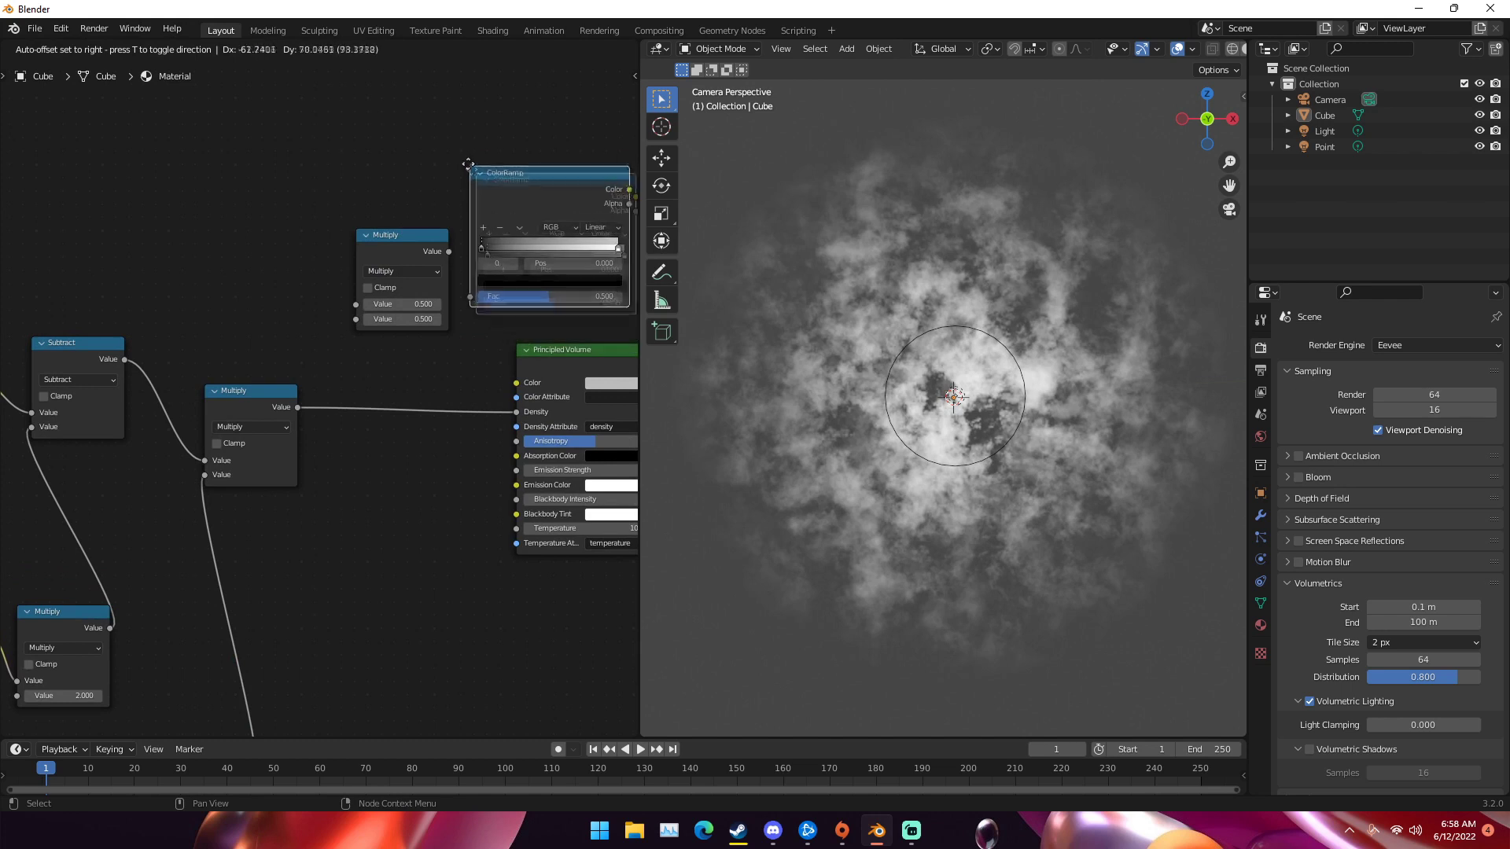
{"action": "left_click", "coordinate": [510, 167]}
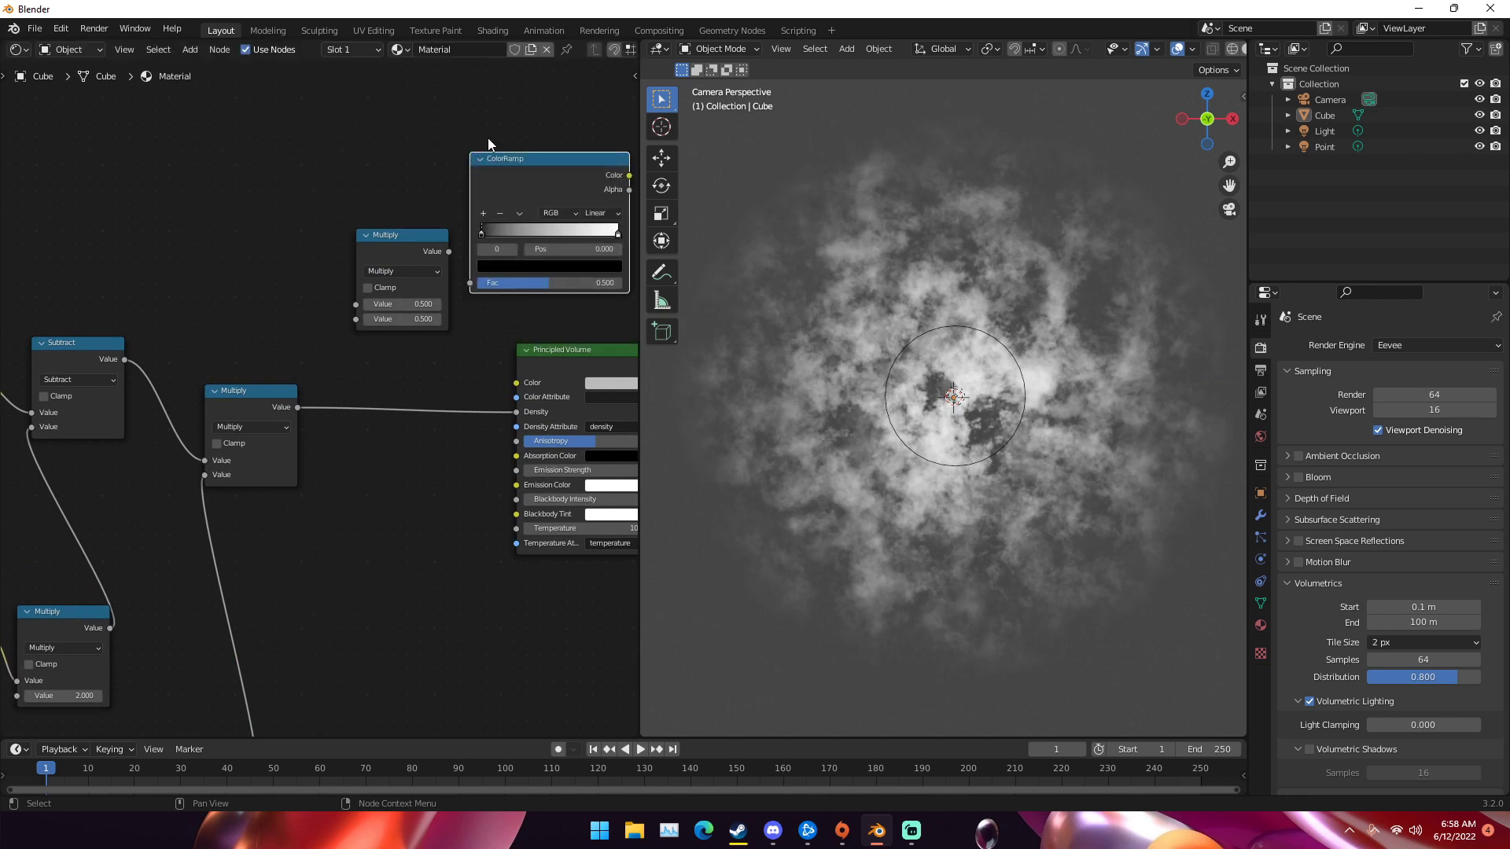
{"action": "middle_click_drag", "start_coordinate": [505, 165], "coordinate": [437, 225]}
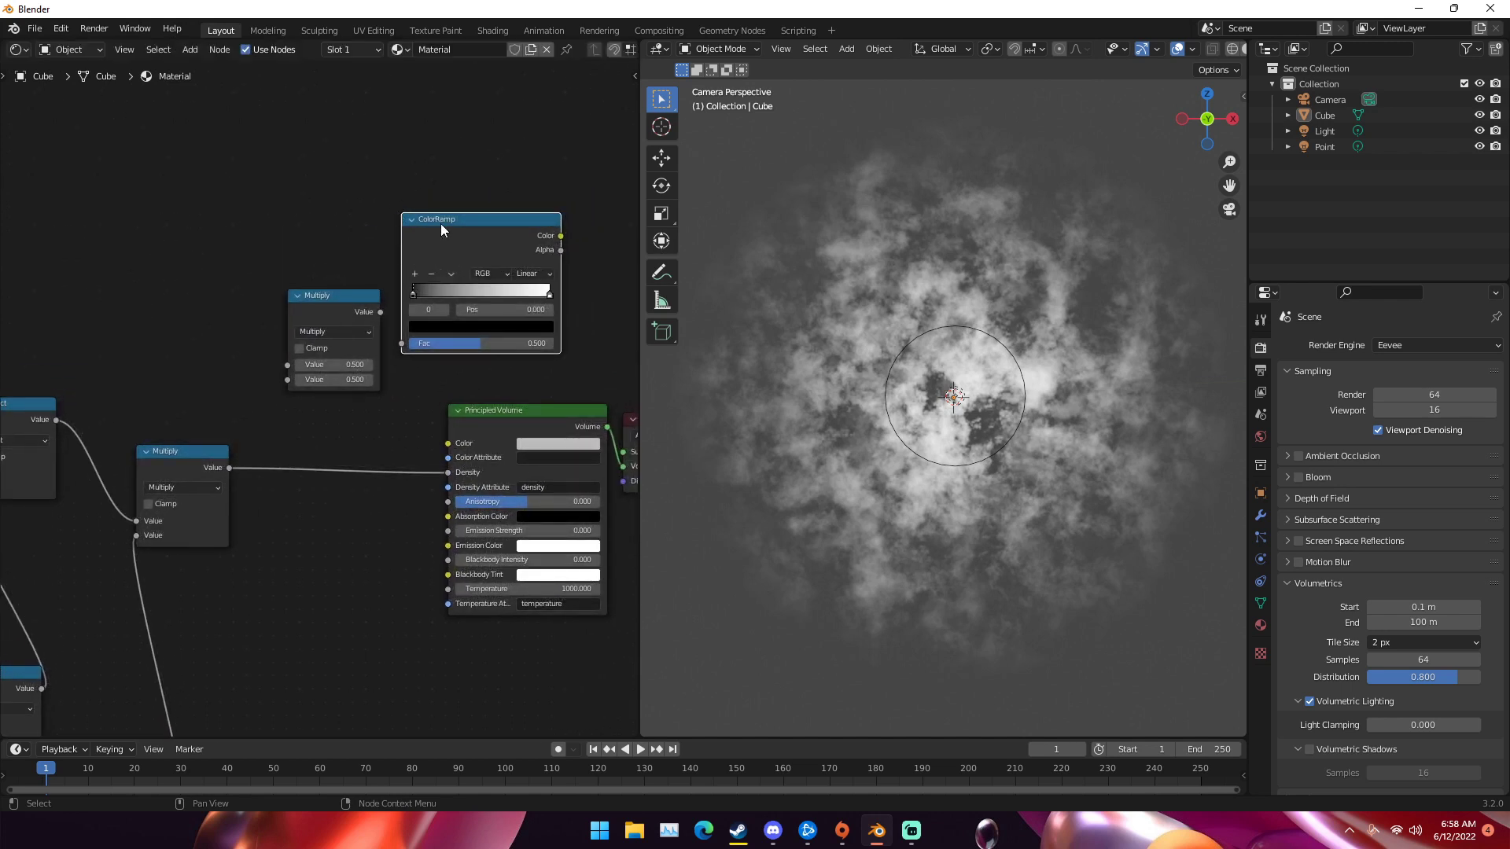
{"action": "left_click_drag", "start_coordinate": [360, 298], "coordinate": [401, 343]}
- Change the new ColorRamp's white stop to light blue
{"action": "left_click", "coordinate": [441, 238]}
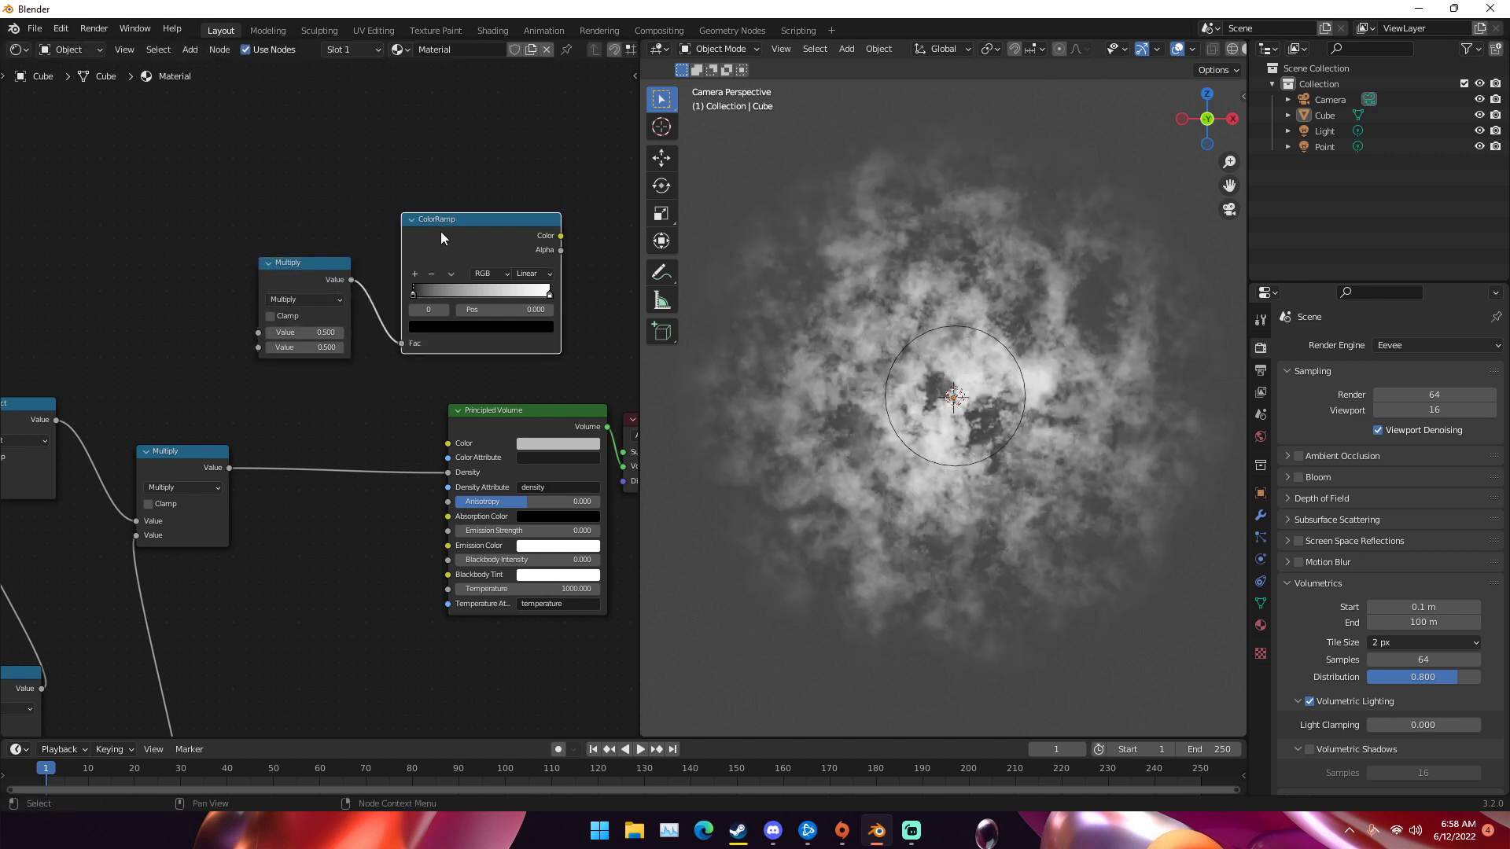
{"action": "left_click", "coordinate": [549, 294]}
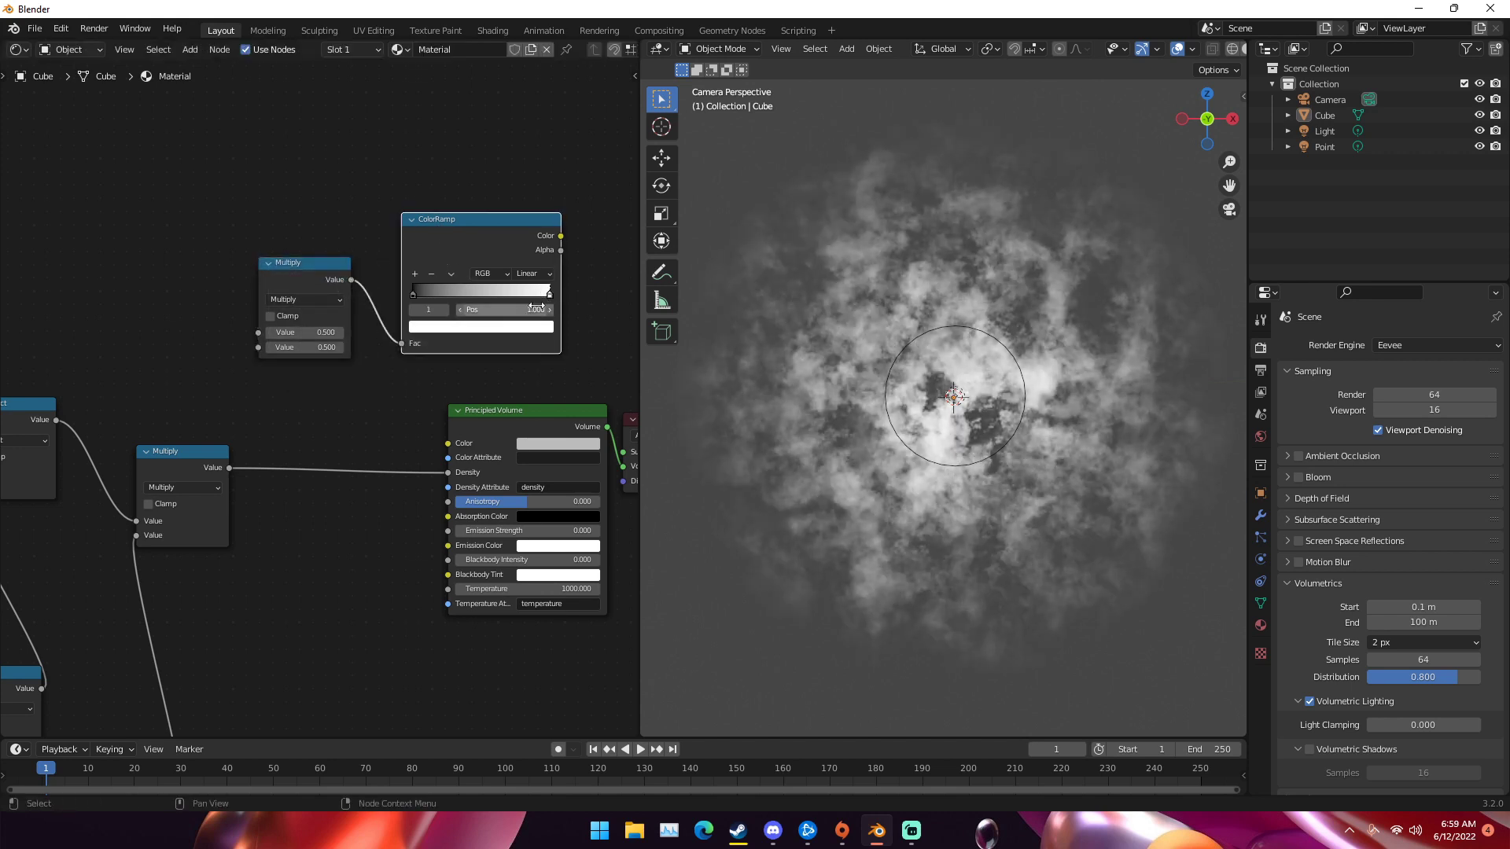
{"action": "left_click", "coordinate": [515, 331]}
{"action": "left_click", "coordinate": [477, 167]}
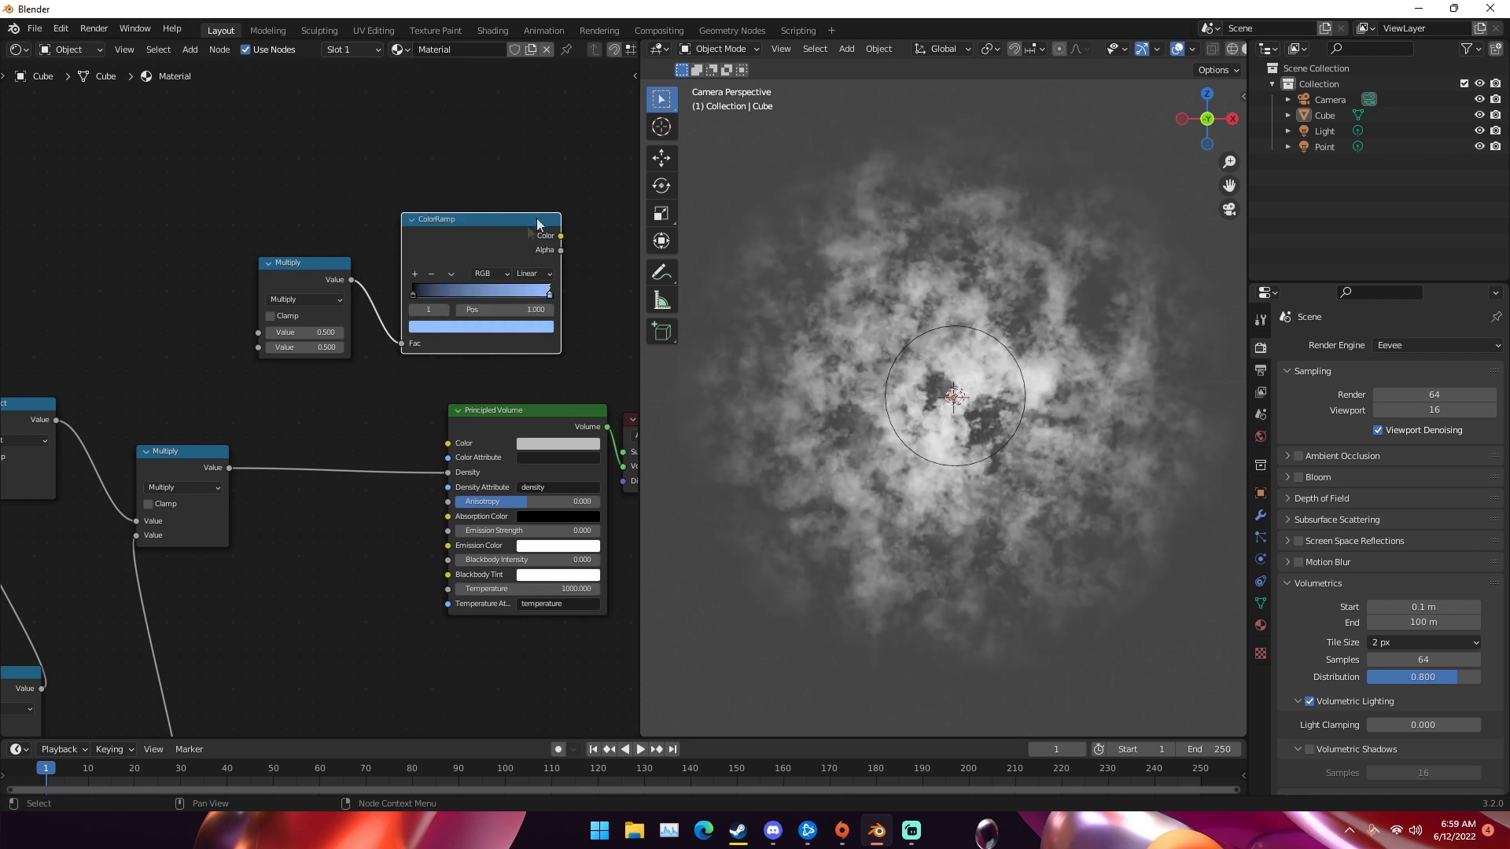
- Change the new ColorRamp's black stop to a saturated orange with a brightness of 1.000
{"action": "left_click", "coordinate": [413, 296]}
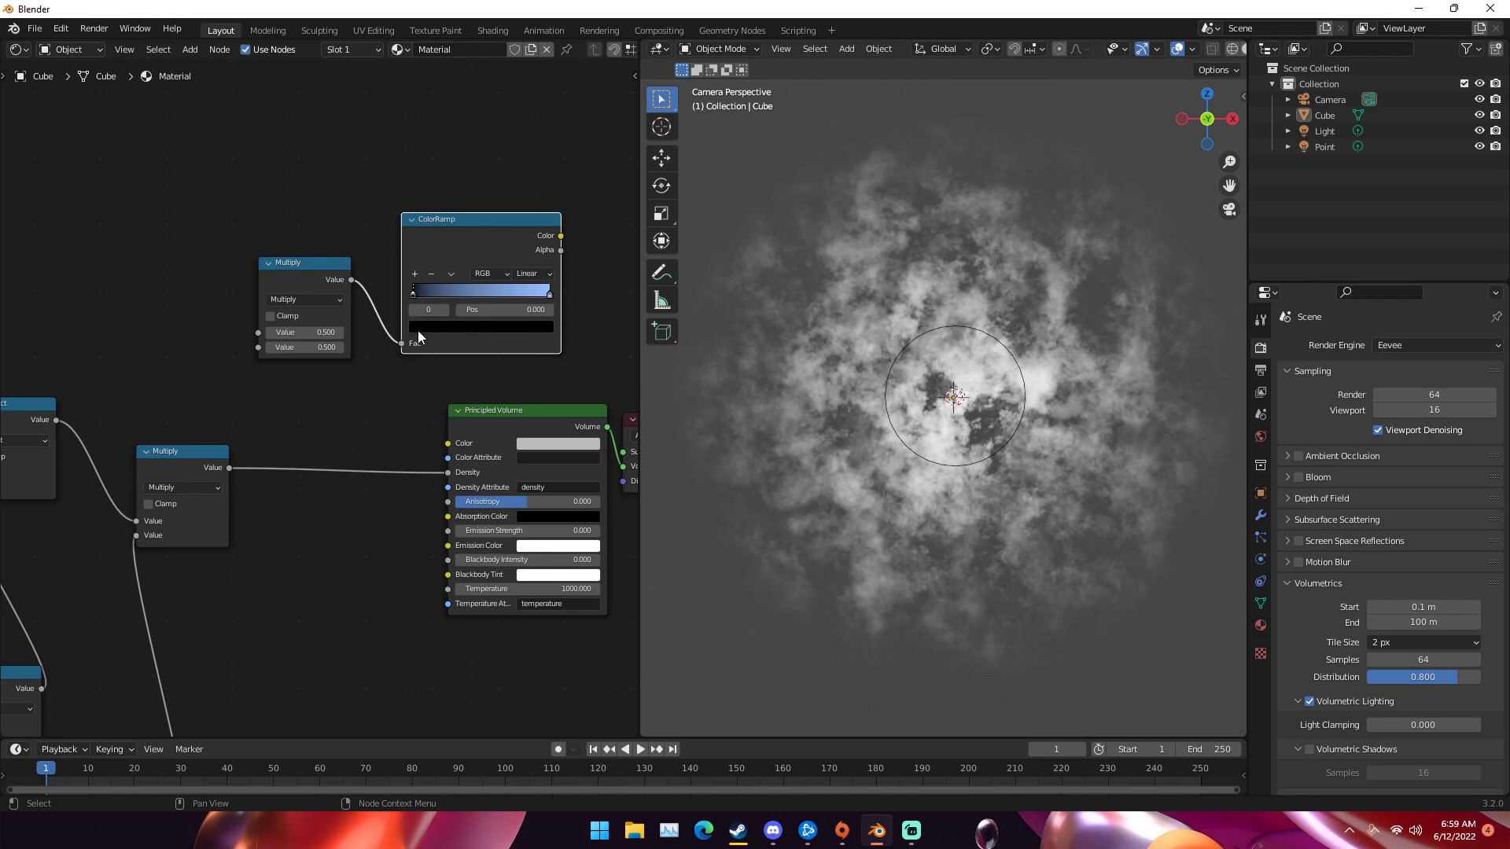
{"action": "left_click", "coordinate": [425, 326]}
{"action": "left_click_drag", "start_coordinate": [526, 164], "coordinate": [523, 138]}
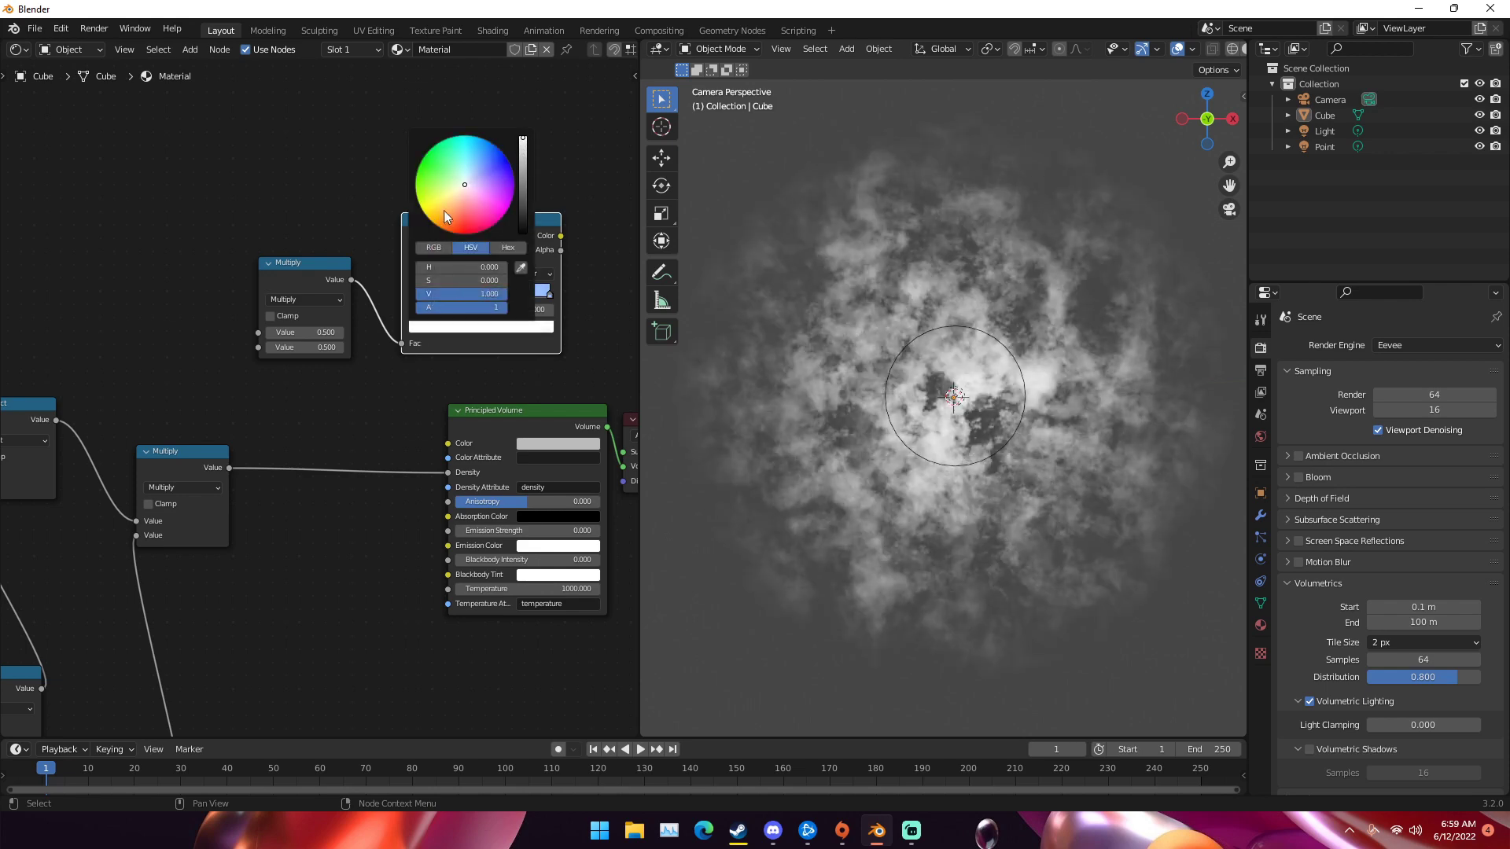
{"action": "left_click", "coordinate": [446, 213]}
{"action": "left_click_drag", "start_coordinate": [446, 212], "coordinate": [444, 216]}
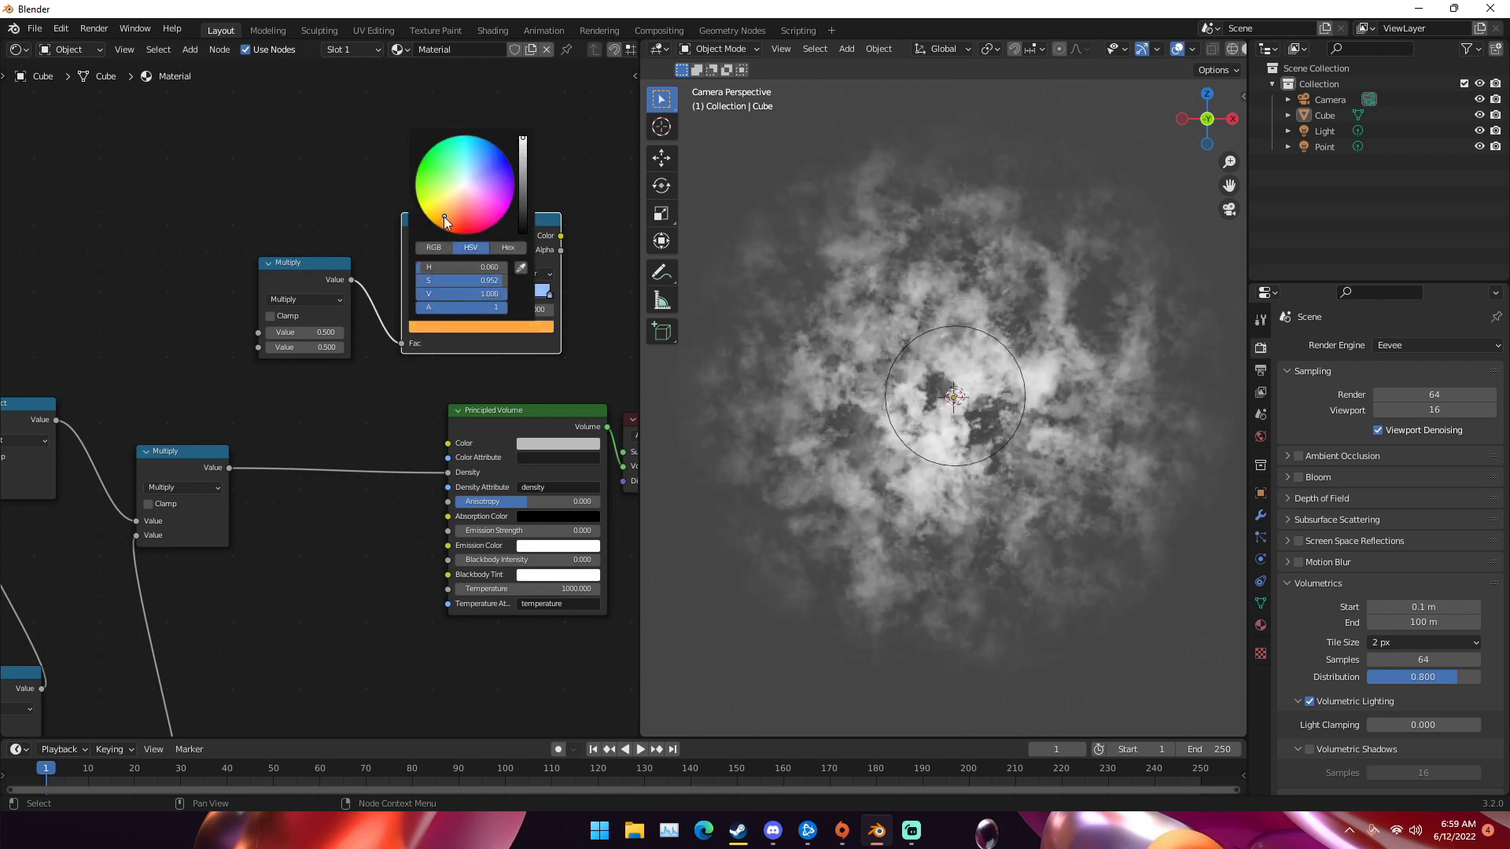
- Connect the Density chain's Multiply output to the duplicated Multiply's first Value, and the new ColorRamp's Color to Principled Volume's Color
{"action": "middle_click_drag", "start_coordinate": [539, 236], "coordinate": [575, 218]}
{"action": "left_click_drag", "start_coordinate": [322, 465], "coordinate": [352, 328]}
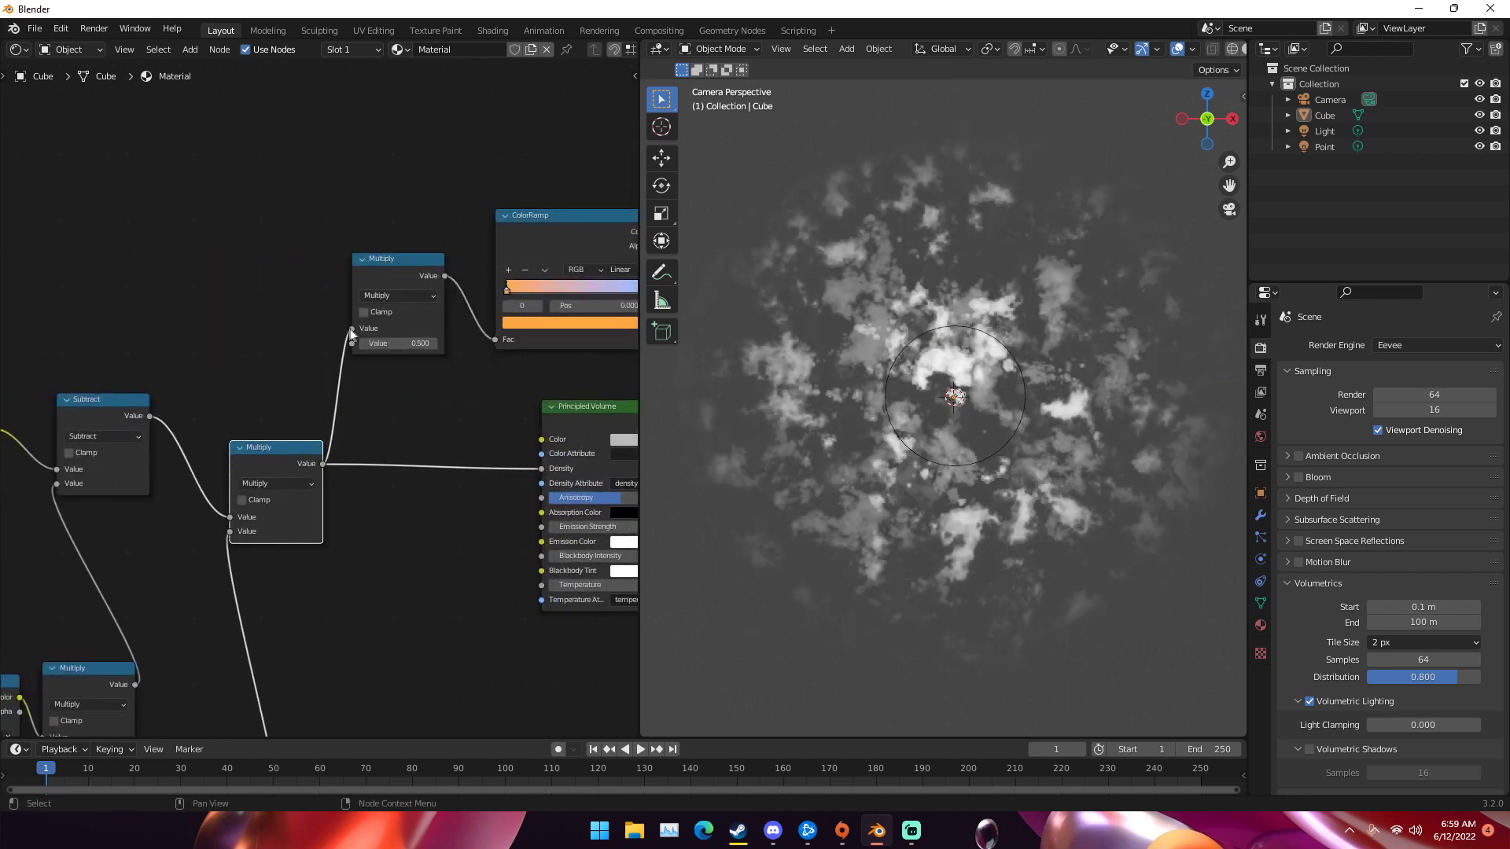
{"action": "left_click_drag", "start_coordinate": [390, 267], "coordinate": [365, 257]}
{"action": "middle_click_drag", "start_coordinate": [574, 219], "coordinate": [466, 223]}
{"action": "left_click_drag", "start_coordinate": [466, 223], "coordinate": [436, 441]}
- Check the coloured volume through the camera and move the ColorRamp's blue stop to 0.114
{"action": "middle_click_drag", "start_coordinate": [880, 383], "coordinate": [890, 360]}
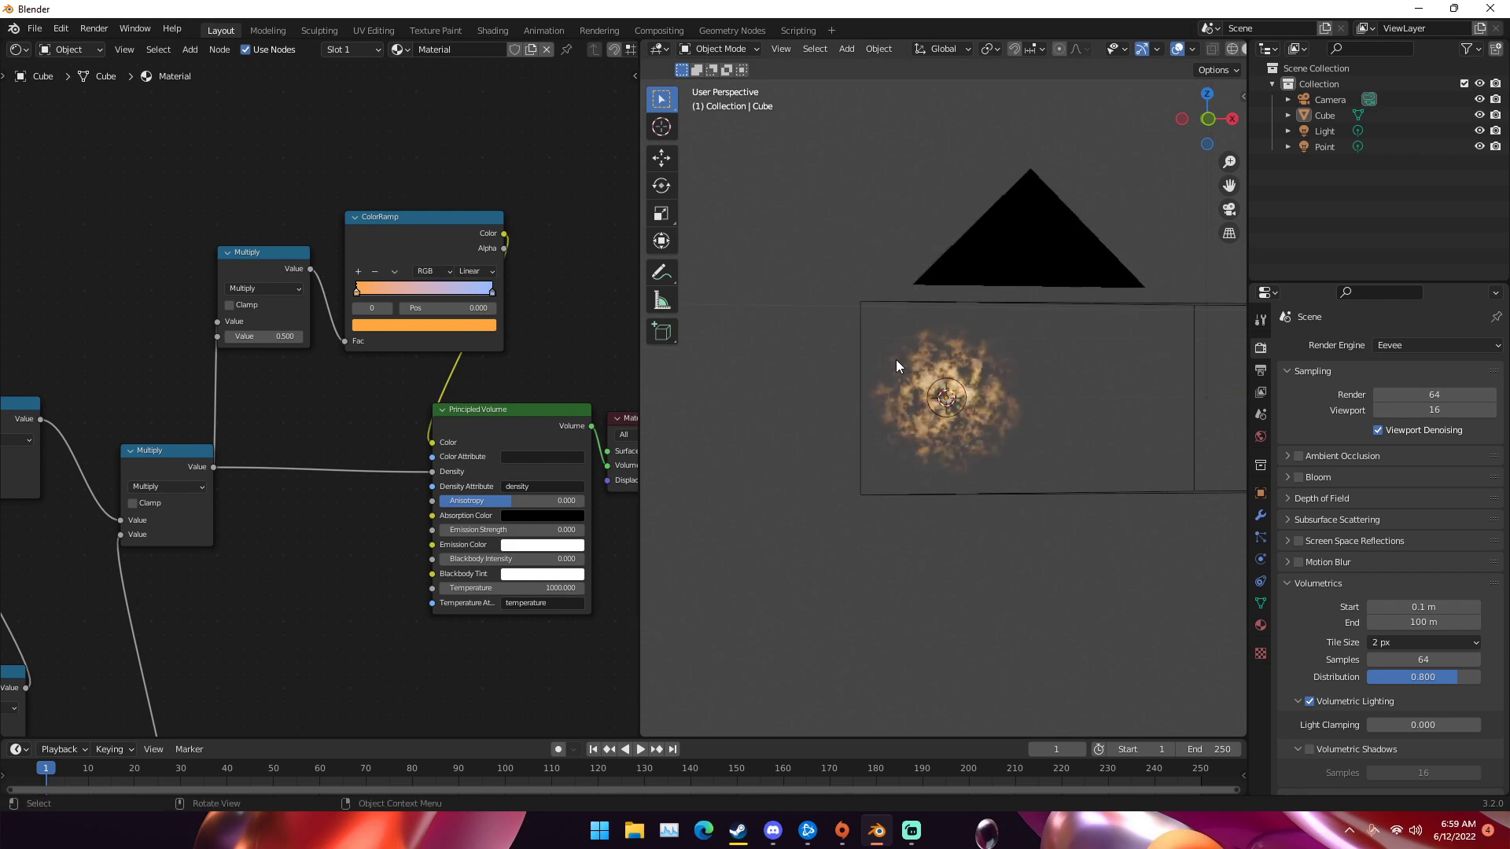
{"action": "key", "text": "KP_0"}
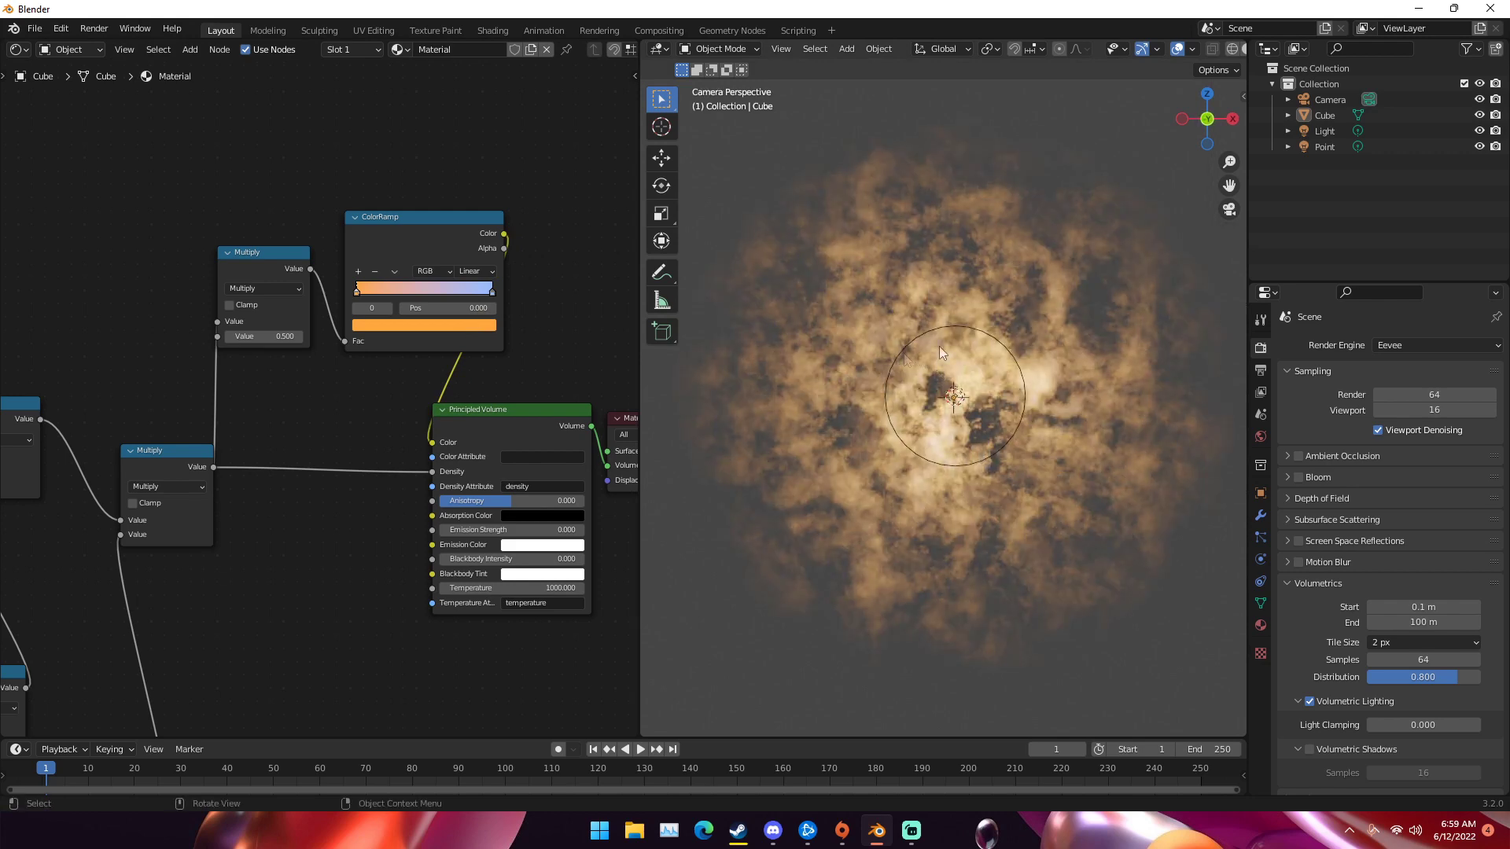
{"action": "left_click_drag", "start_coordinate": [492, 292], "coordinate": [365, 291]}
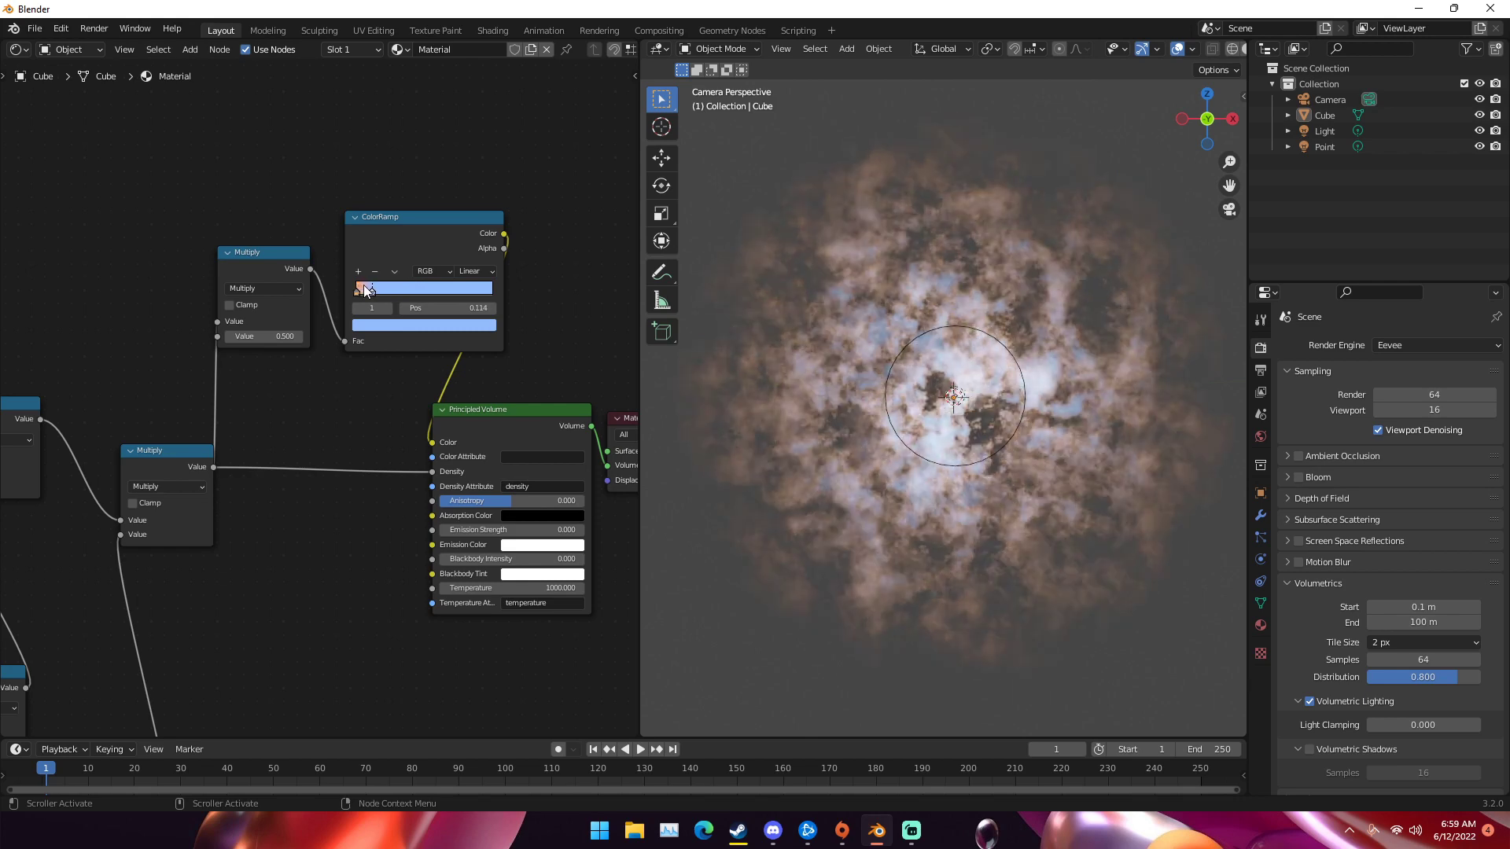
- Set the world background colour to black
{"action": "left_click", "coordinate": [1261, 437]}
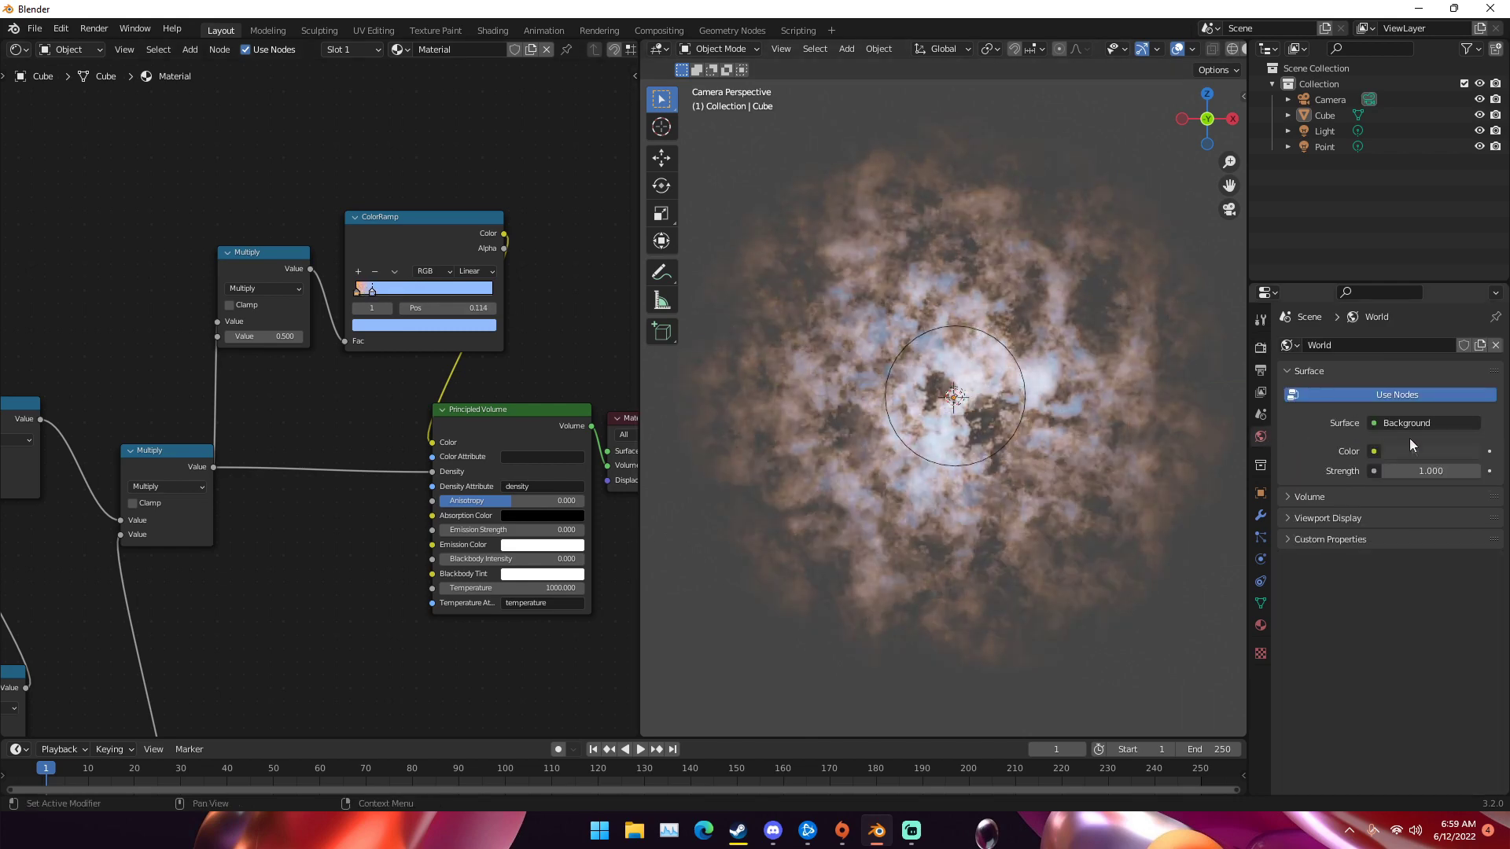
{"action": "left_click", "coordinate": [1404, 450]}
{"action": "left_click_drag", "start_coordinate": [1464, 307], "coordinate": [1467, 345]}
- Set the Multiply value feeding the colour ColorRamp to 2.000 and move that ramp's blue stop to 0.264
{"action": "left_click_drag", "start_coordinate": [370, 297], "coordinate": [368, 294]}
{"action": "left_click", "coordinate": [270, 336]}
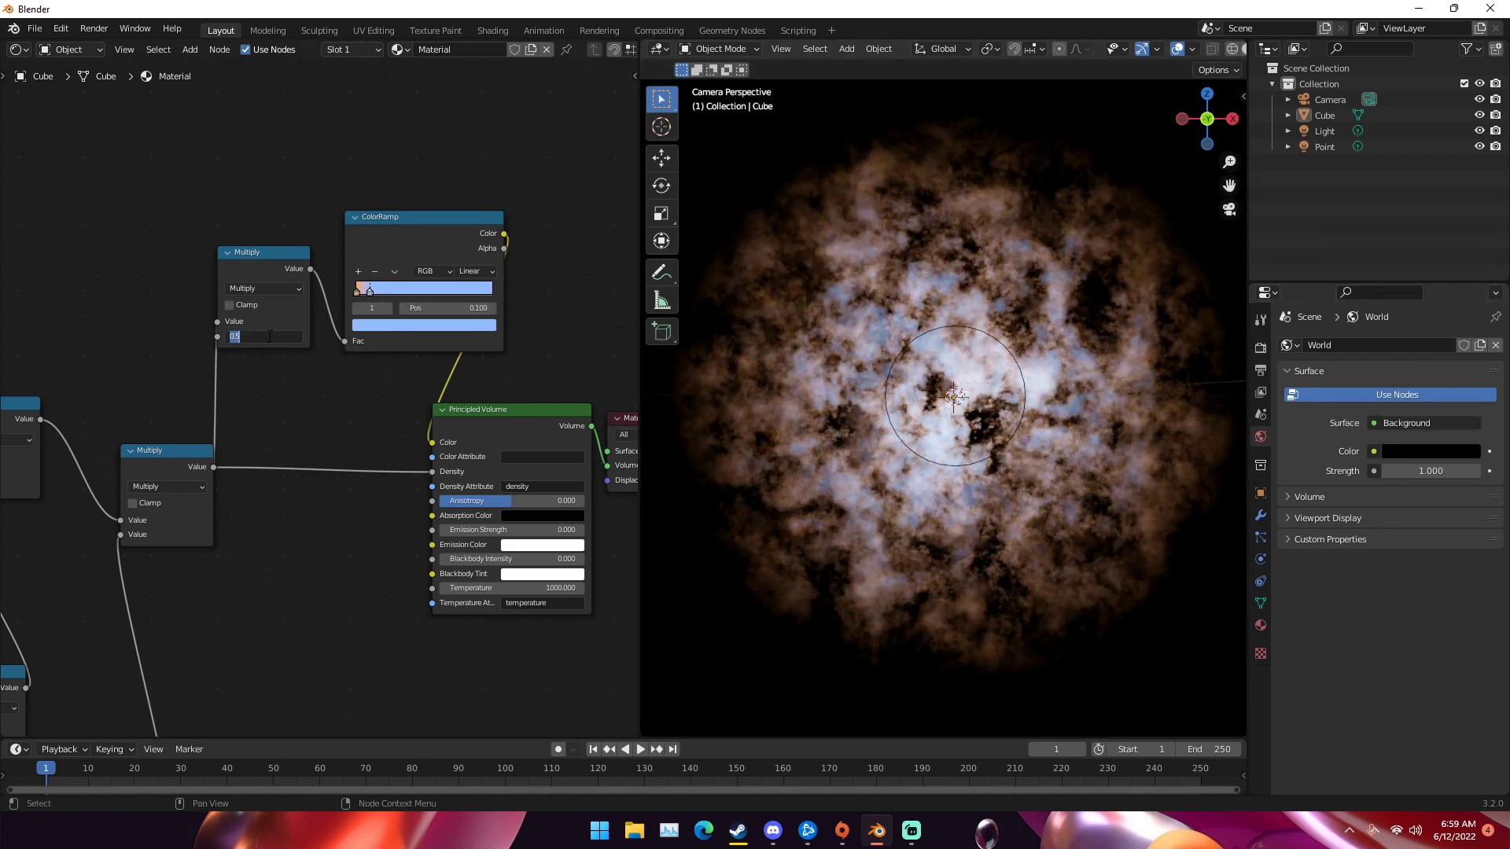
{"action": "type", "text": "2"}
{"action": "key", "text": "Return"}
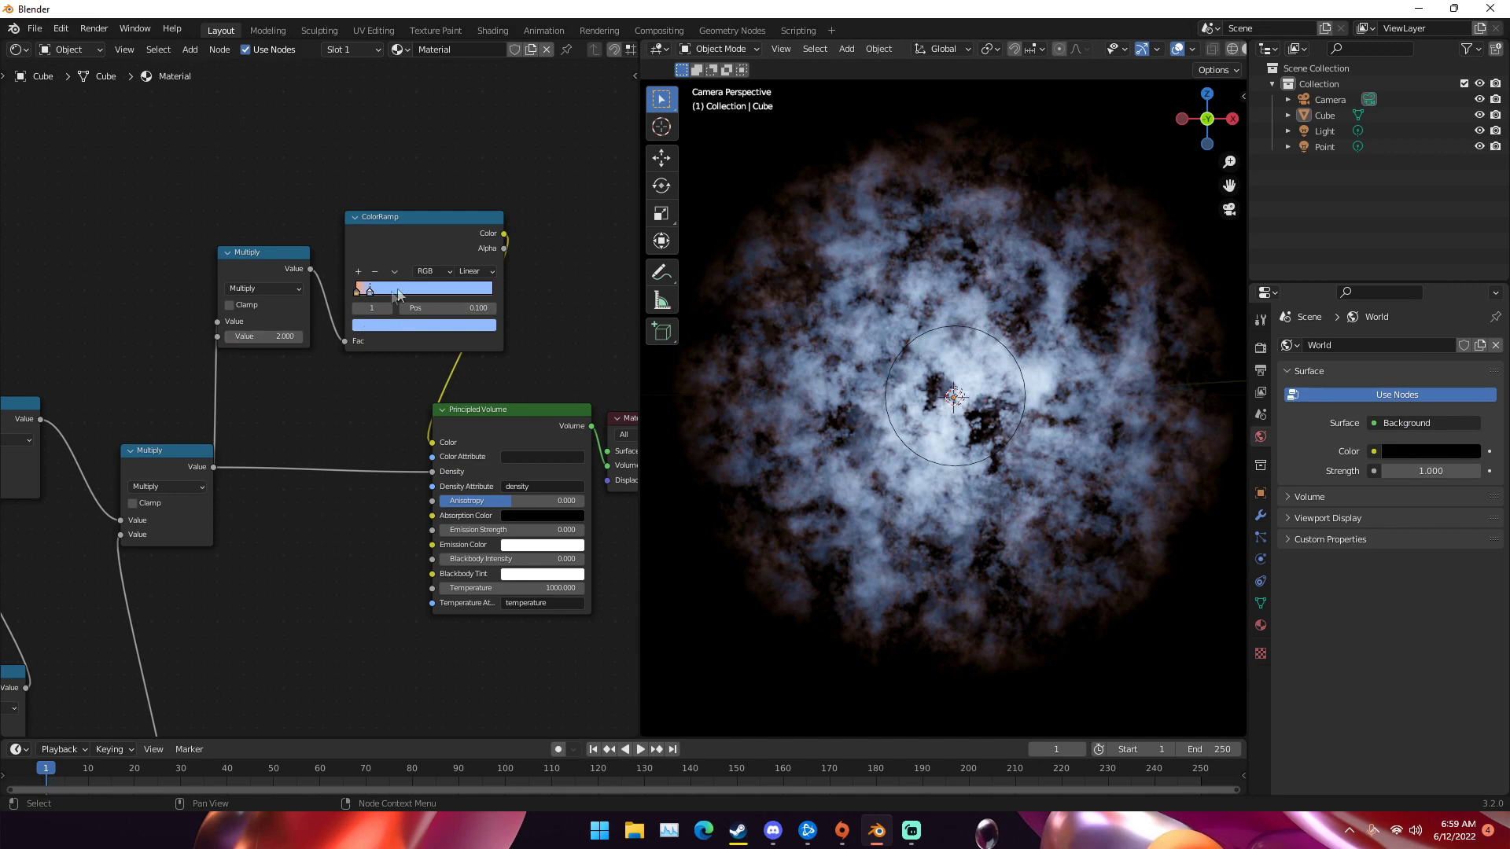
{"action": "left_click_drag", "start_coordinate": [372, 294], "coordinate": [395, 294]}
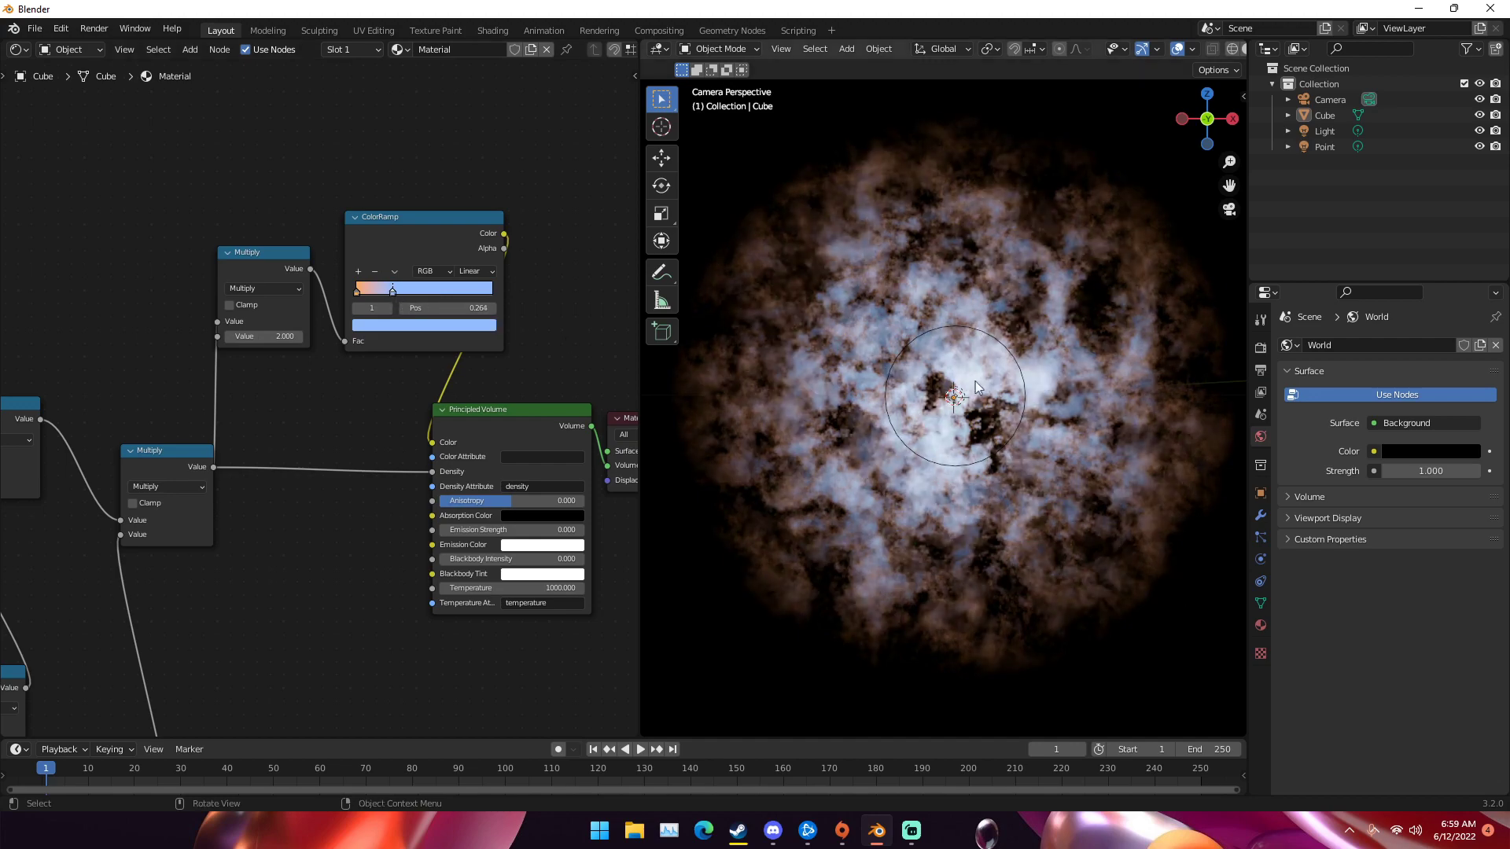
{"action": "scroll", "coordinate": [988, 384], "scroll_direction": "up", "scroll_amount": 3}
{"action": "scroll", "coordinate": [984, 389], "scroll_direction": "up", "scroll_amount": 1}
{"action": "scroll", "coordinate": [983, 389], "scroll_direction": "down", "scroll_amount": 5}
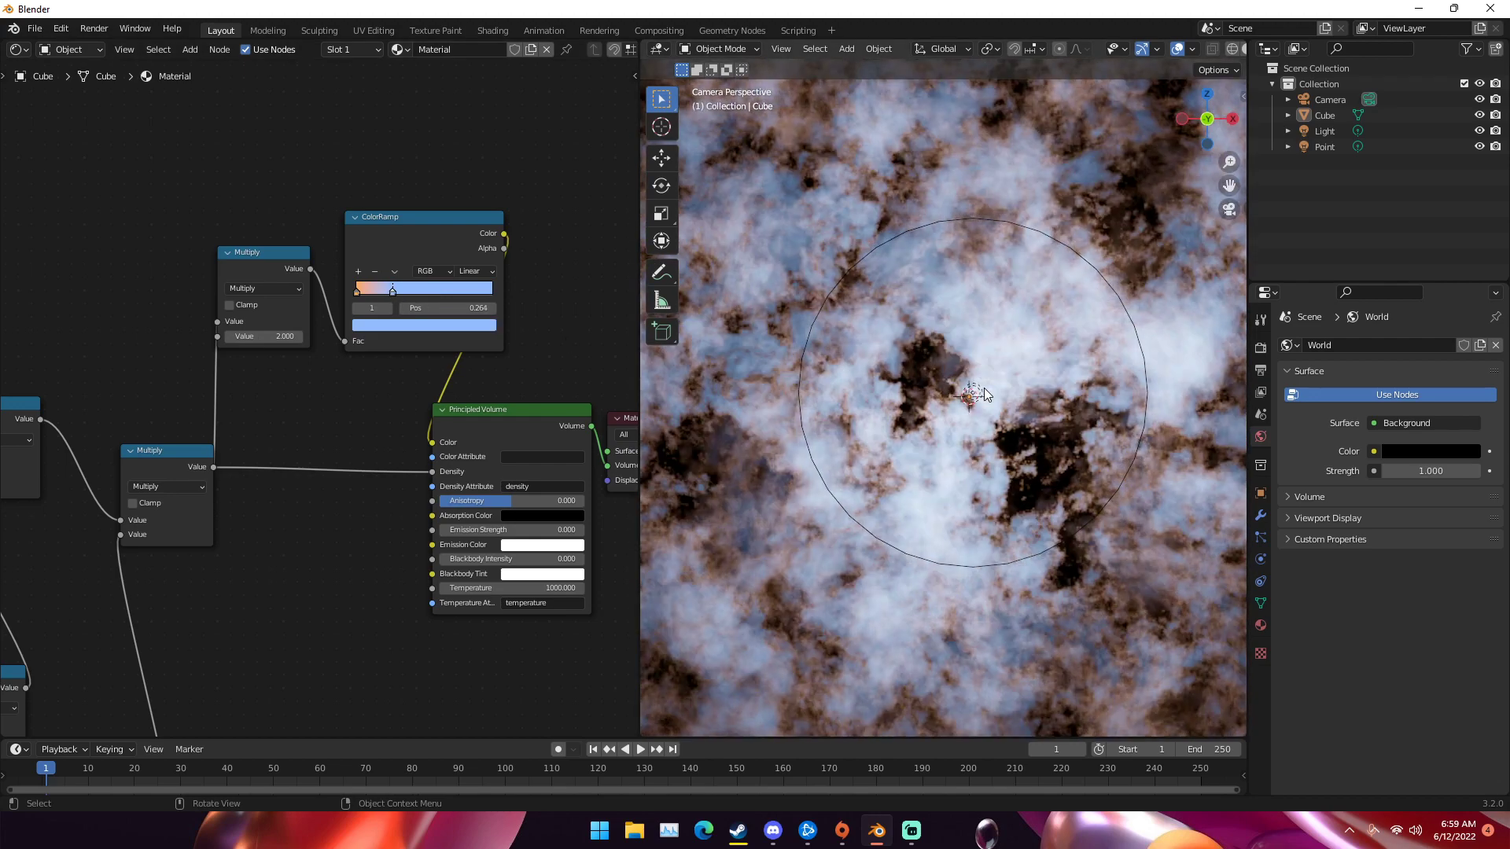
- Move the black stop to 0.614 on the upper noise layer's ColorRamp and to 0.586 on the lower noise layer's ColorRamp
{"action": "middle_click_drag", "start_coordinate": [329, 390], "coordinate": [492, 211]}
{"action": "scroll", "coordinate": [441, 405], "scroll_direction": "down", "scroll_amount": 4}
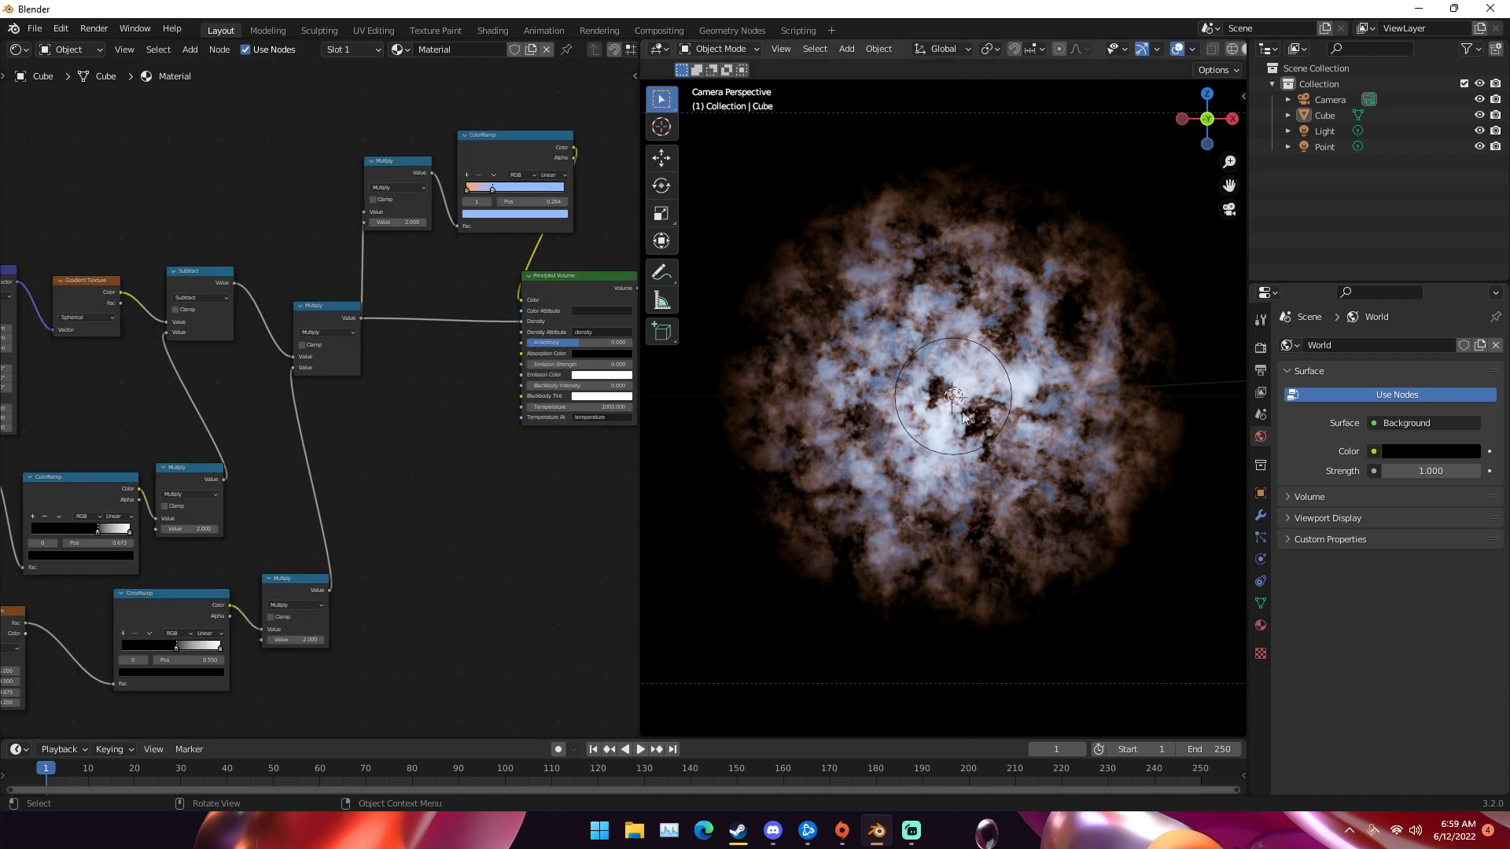
{"action": "left_click", "coordinate": [935, 348]}
{"action": "middle_click_drag", "start_coordinate": [343, 461], "coordinate": [607, 336]}
{"action": "scroll", "coordinate": [382, 430], "scroll_direction": "up", "scroll_amount": 4}
{"action": "middle_click_drag", "start_coordinate": [382, 431], "coordinate": [463, 423]}
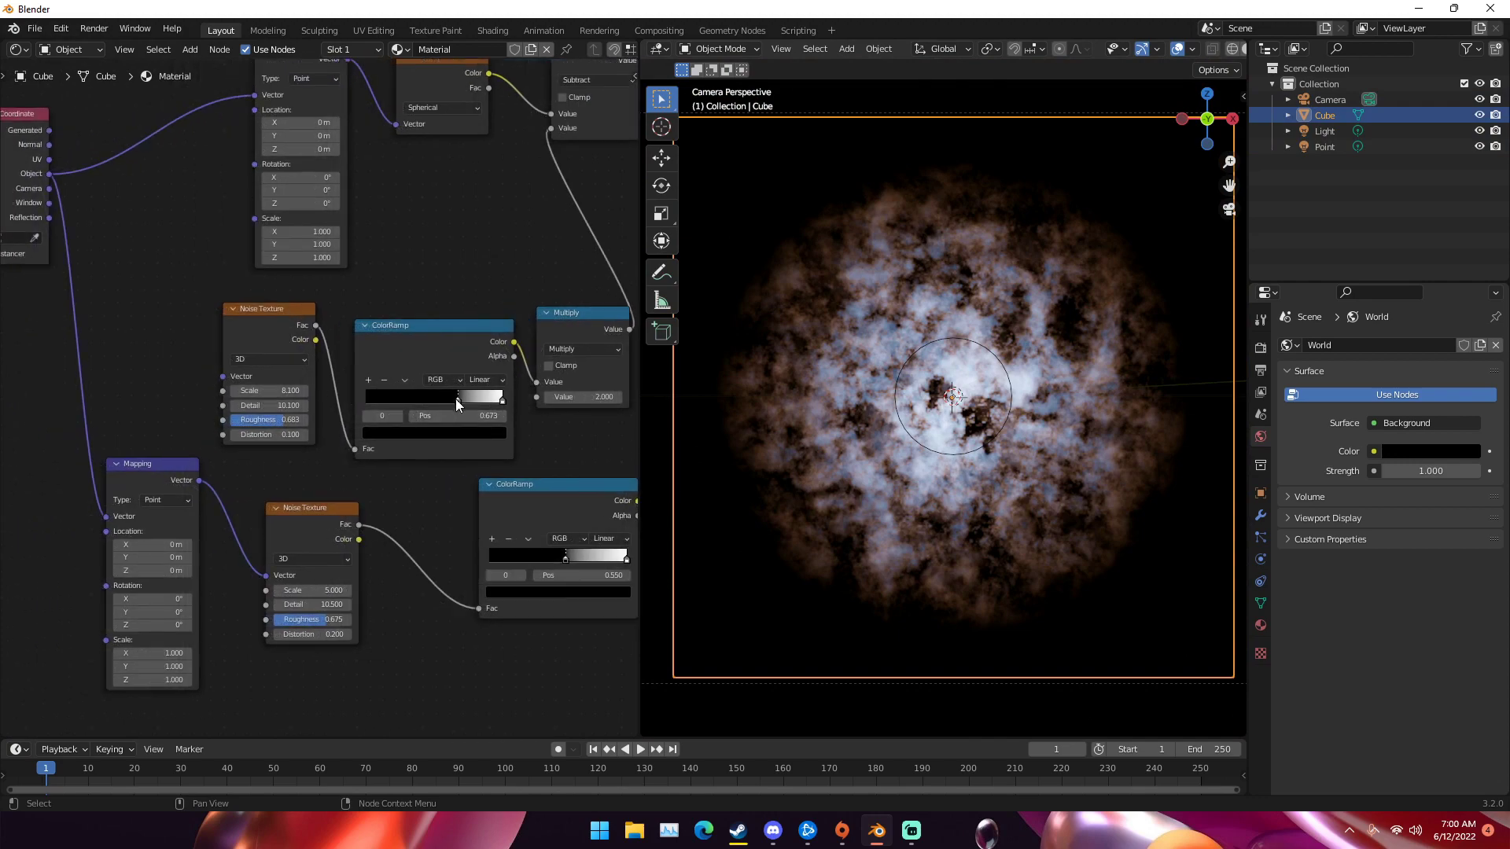
{"action": "left_click_drag", "start_coordinate": [456, 400], "coordinate": [449, 404]}
{"action": "left_click_drag", "start_coordinate": [564, 558], "coordinate": [571, 559]}
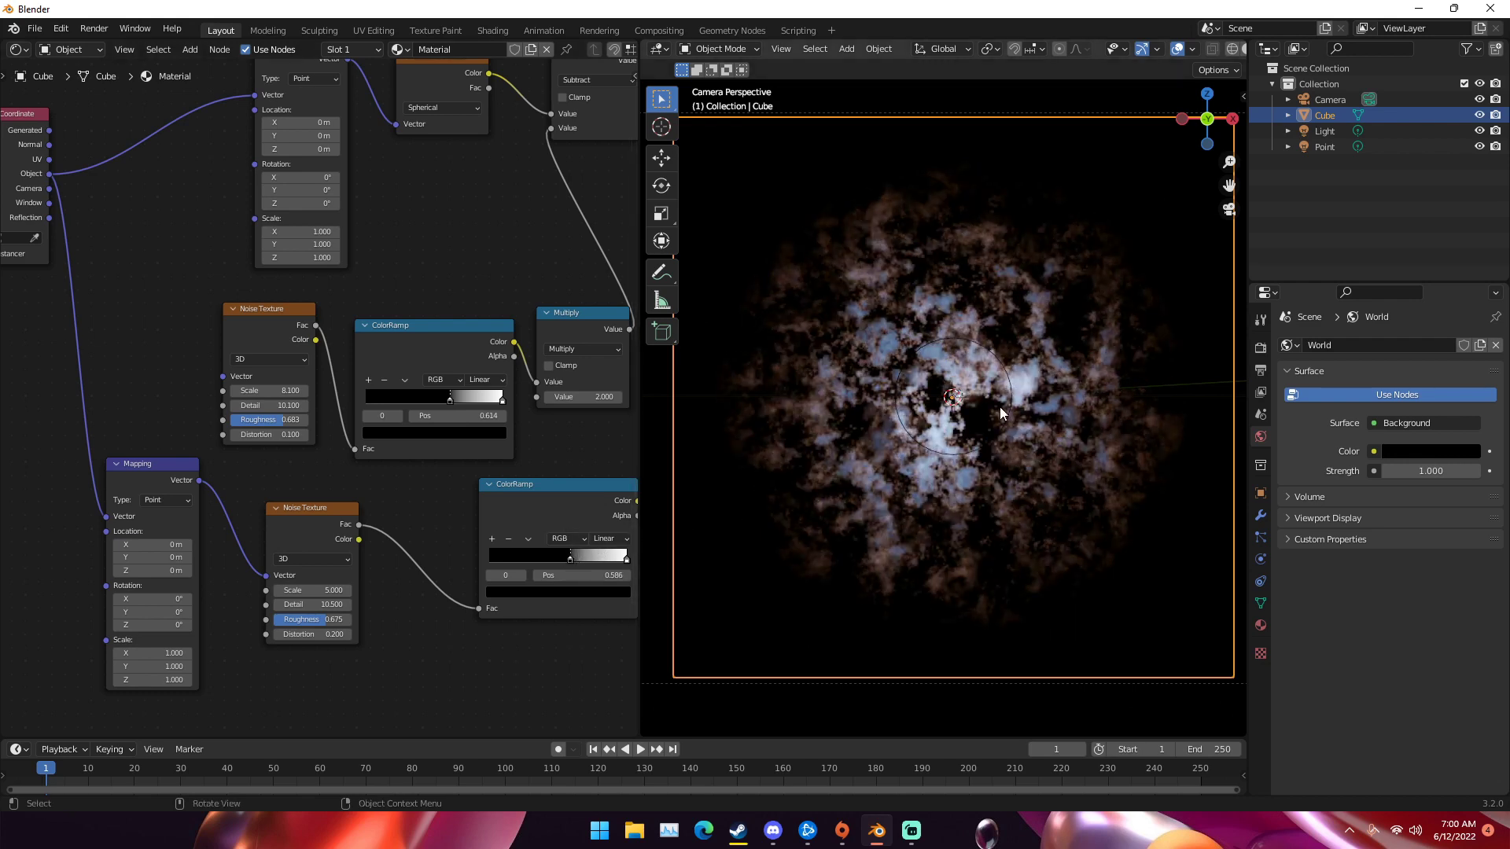
{"action": "scroll", "coordinate": [998, 407], "scroll_direction": "up", "scroll_amount": 4}
{"action": "scroll", "coordinate": [941, 466], "scroll_direction": "down", "scroll_amount": 2}
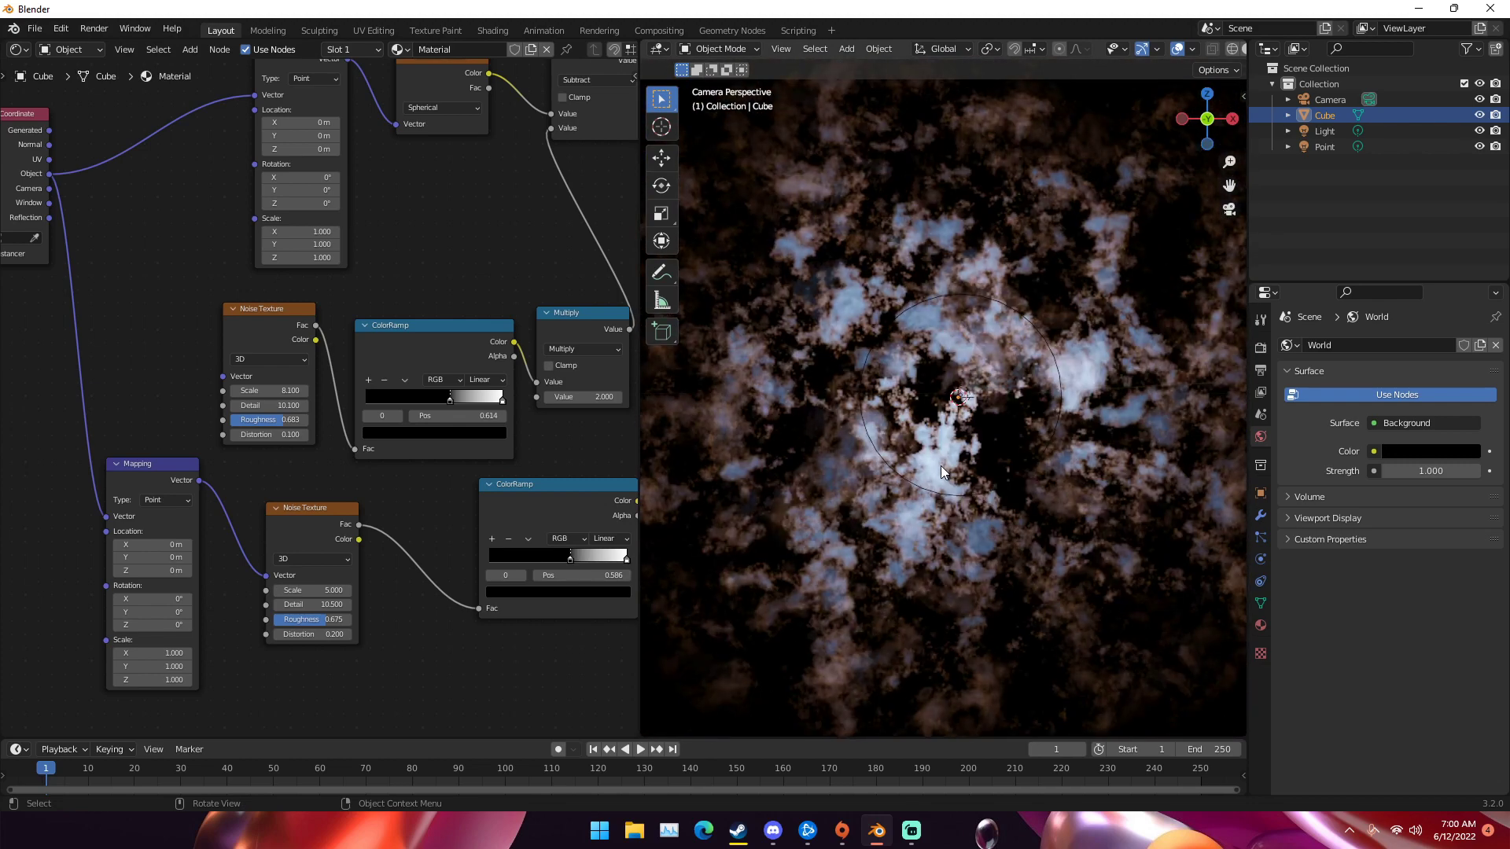
{"action": "scroll", "coordinate": [941, 465], "scroll_direction": "down", "scroll_amount": 3}
{"action": "scroll", "coordinate": [940, 458], "scroll_direction": "up", "scroll_amount": 3}
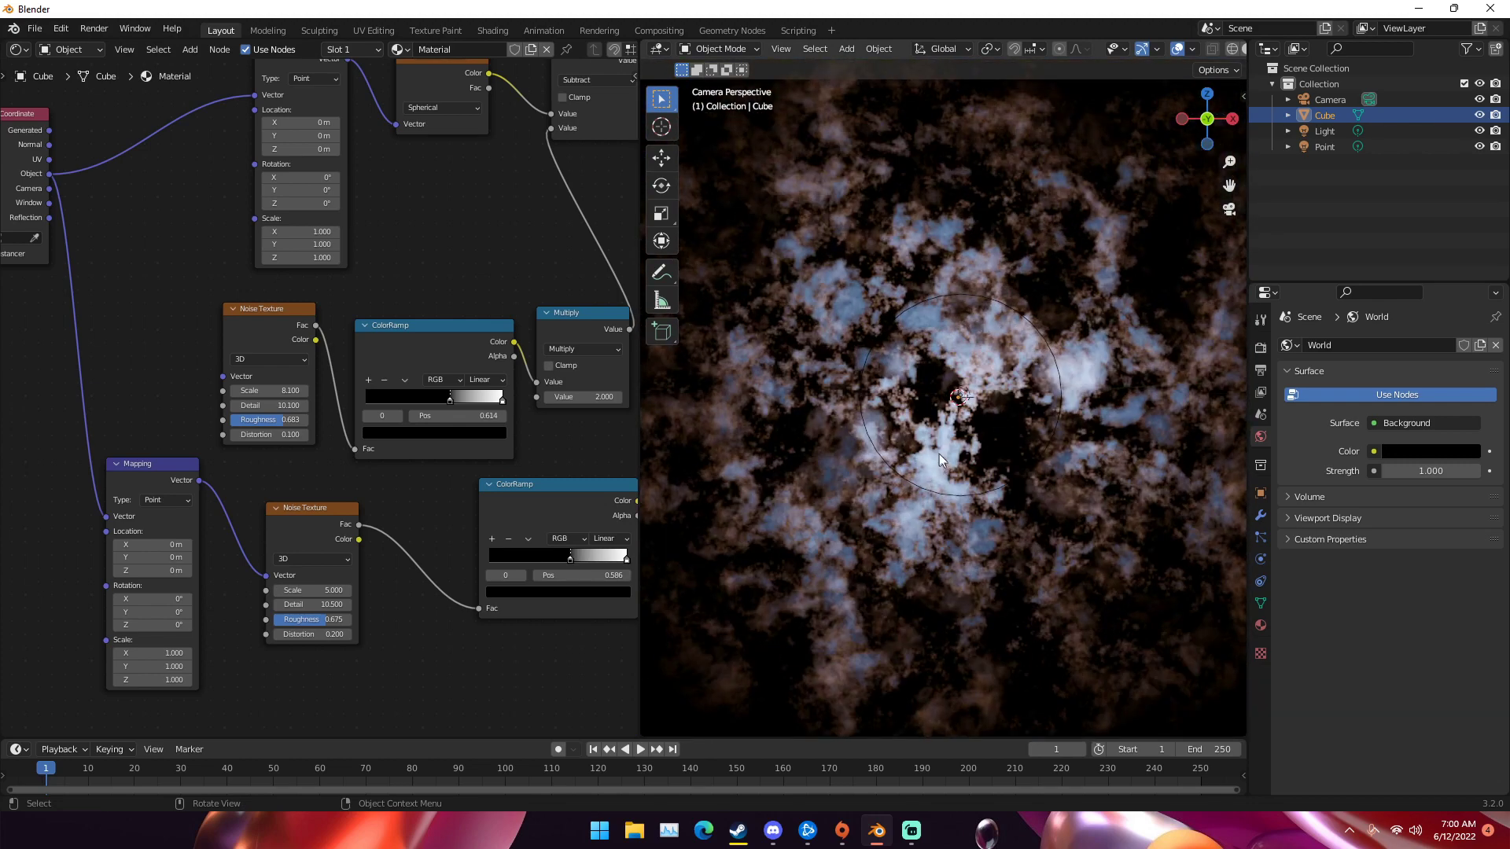
{"action": "scroll", "coordinate": [941, 457], "scroll_direction": "down", "scroll_amount": 3}
{"action": "scroll", "coordinate": [428, 456], "scroll_direction": "down", "scroll_amount": 3}
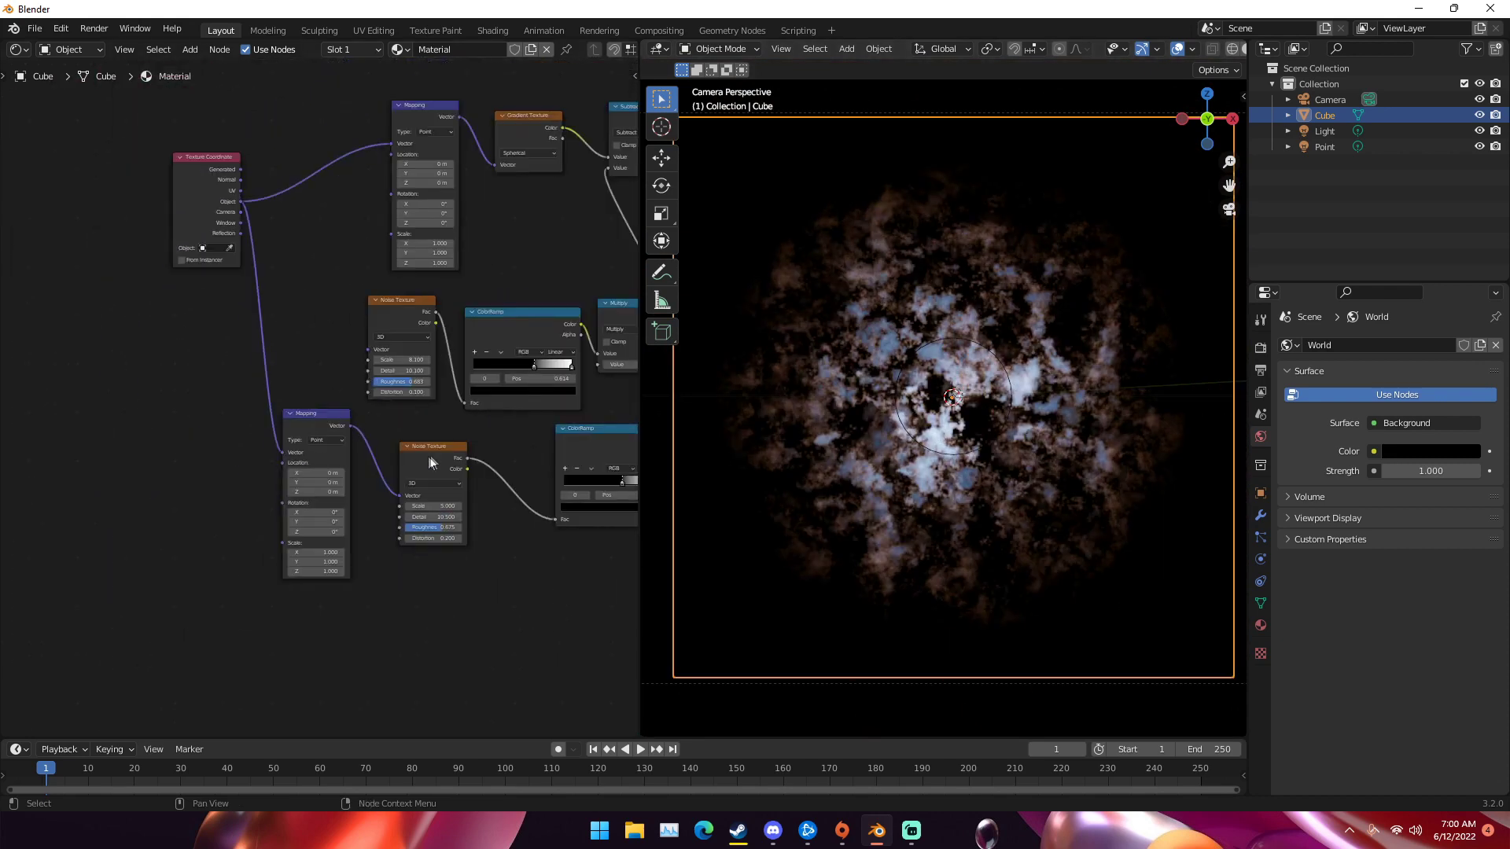
- Tidy the node layout by moving the lower Mapping node closer to its Noise Texture and the Texture Coordinate node farther away
{"action": "left_click_drag", "start_coordinate": [374, 442], "coordinate": [402, 449]}
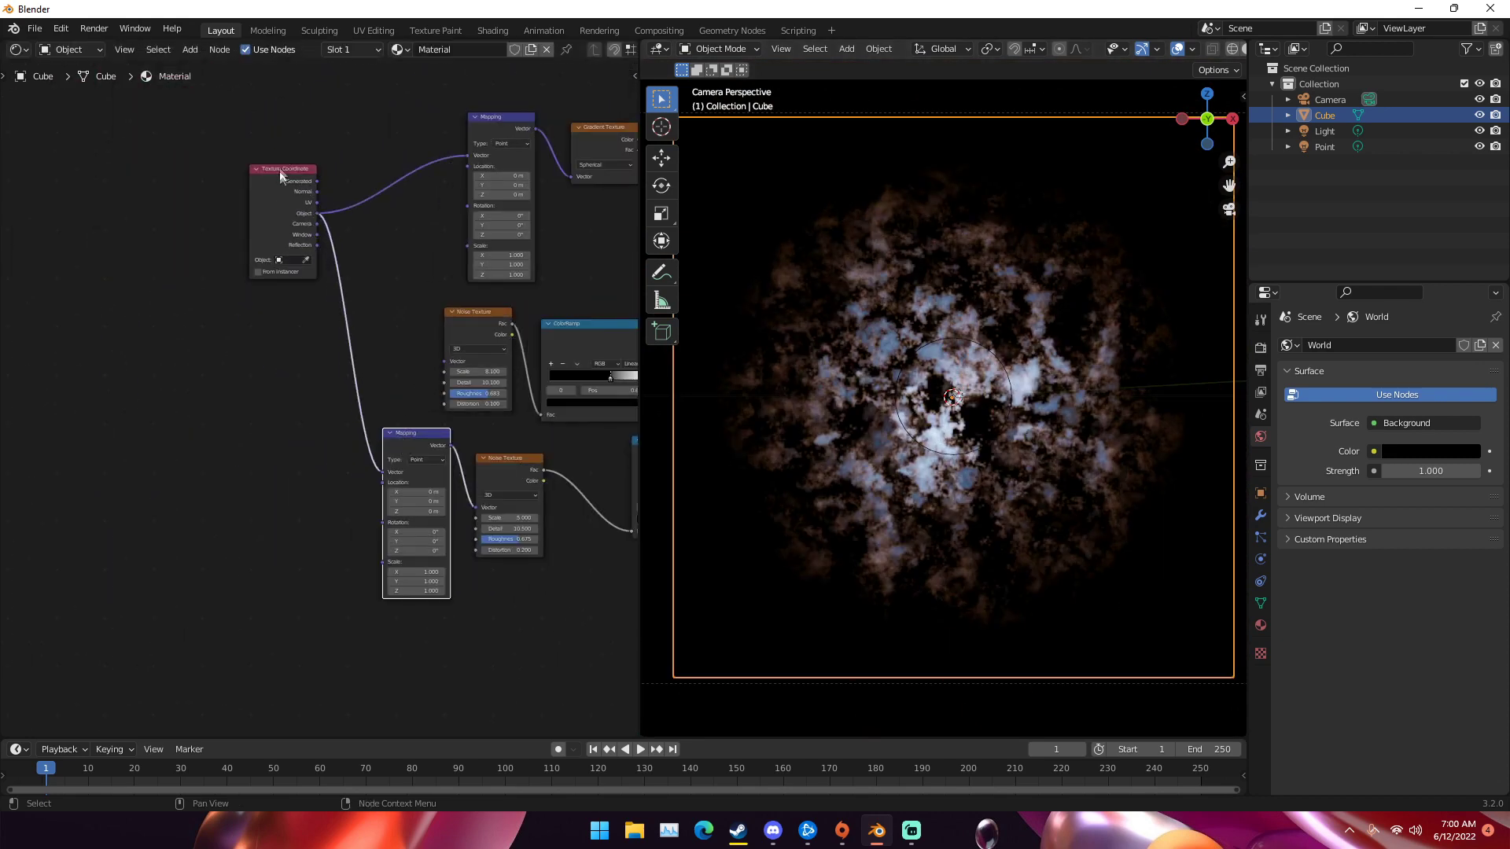
{"action": "left_click_drag", "start_coordinate": [280, 171], "coordinate": [258, 172]}
{"action": "scroll", "coordinate": [376, 244], "scroll_direction": "down", "scroll_amount": 4}
{"action": "middle_click_drag", "start_coordinate": [376, 244], "coordinate": [253, 285]}
{"action": "scroll", "coordinate": [353, 297], "scroll_direction": "down", "scroll_amount": 4}
{"action": "middle_click_drag", "start_coordinate": [353, 298], "coordinate": [271, 341]}
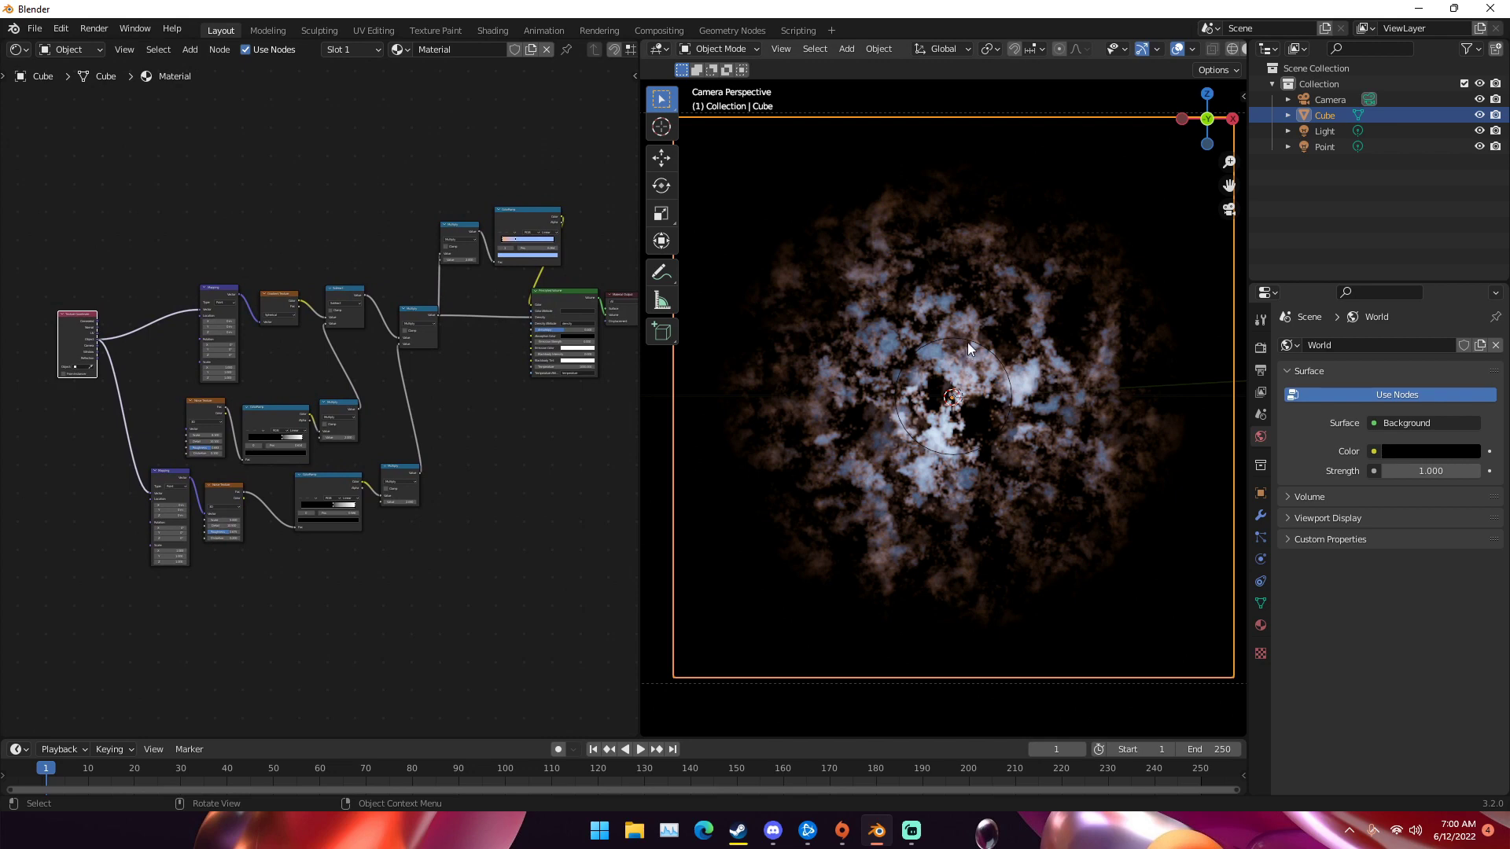
- Review the gradient, noise and ColorRamp nodes of the volume material alongside the rendered galaxy
{"action": "scroll", "coordinate": [990, 356], "scroll_direction": "up", "scroll_amount": 2}
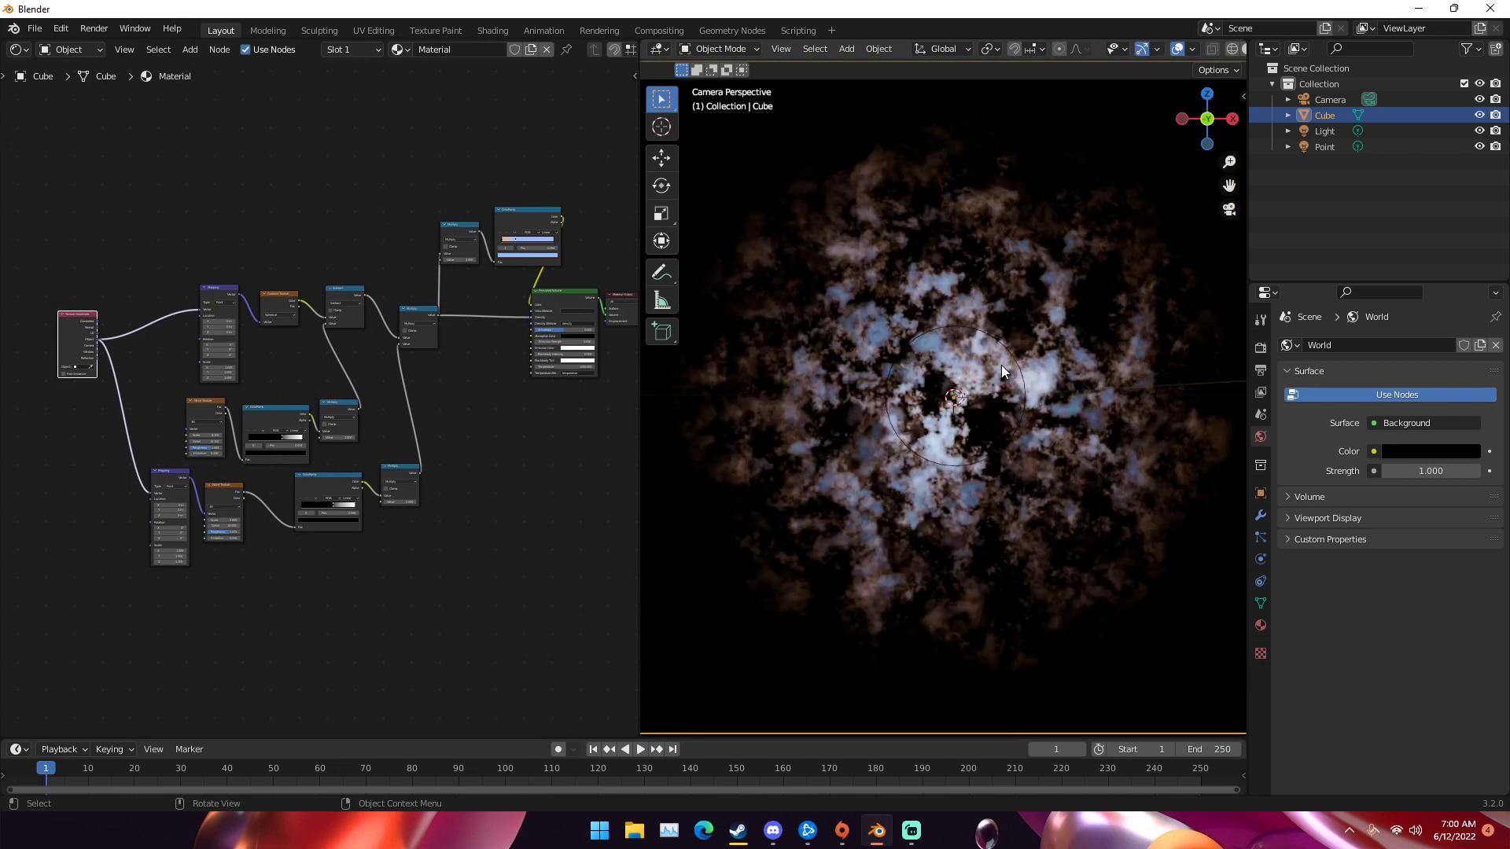
{"action": "scroll", "coordinate": [540, 370], "scroll_direction": "up", "scroll_amount": 1}
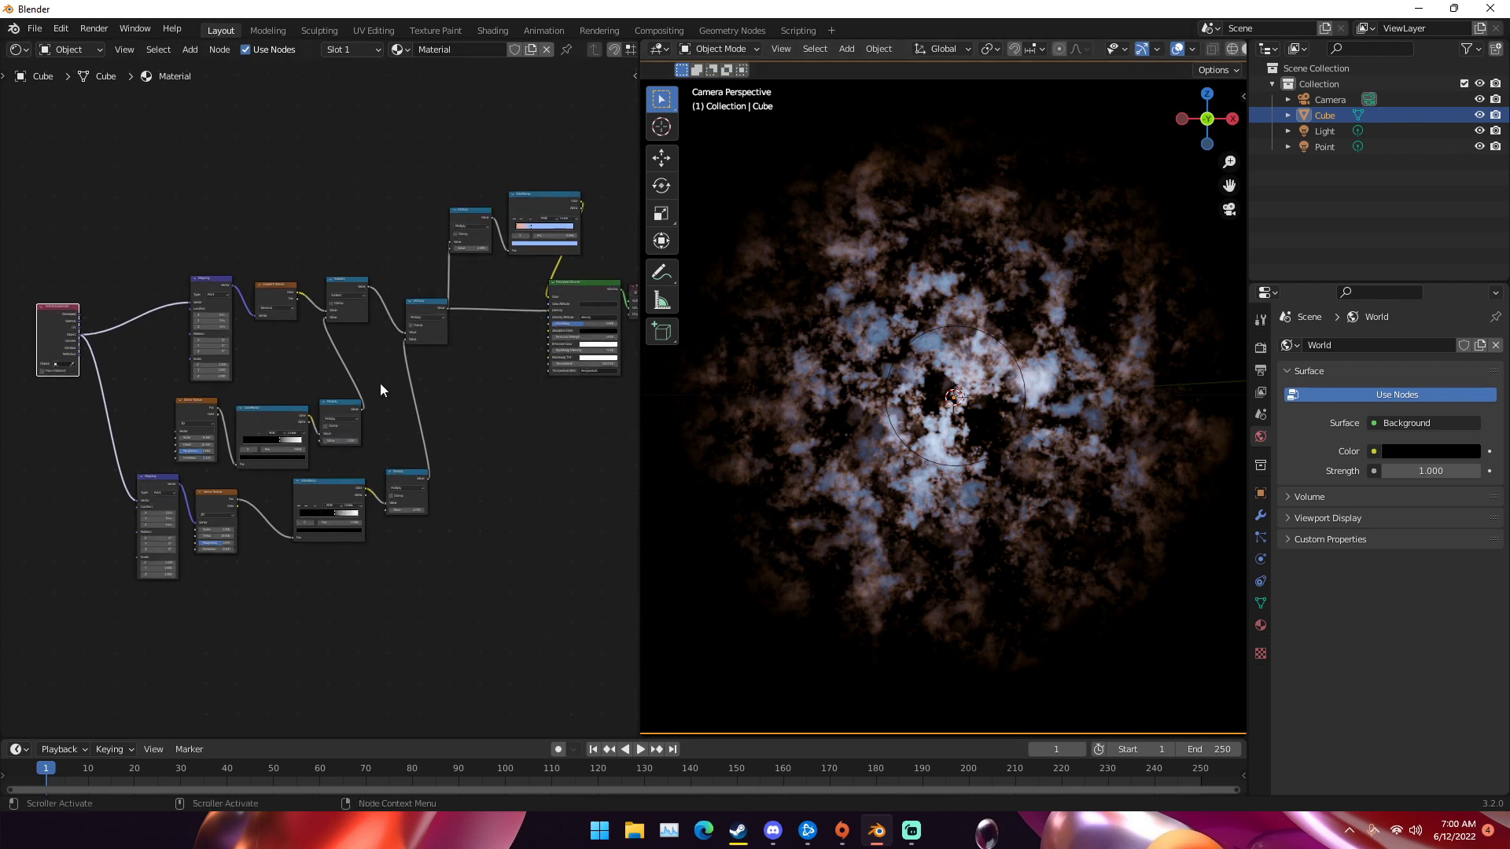
{"action": "scroll", "coordinate": [380, 384], "scroll_direction": "up", "scroll_amount": 4}
{"action": "scroll", "coordinate": [313, 393], "scroll_direction": "up", "scroll_amount": 1}
{"action": "middle_click_drag", "start_coordinate": [313, 393], "coordinate": [336, 386]}
{"action": "scroll", "coordinate": [507, 332], "scroll_direction": "down", "scroll_amount": 5}
{"action": "mouse_move", "coordinate": [454, 347]}
{"action": "middle_mouse_down"}
{"action": "mouse_move", "coordinate": [507, 332]}
{"action": "mouse_move", "coordinate": [449, 347]}
{"action": "mouse_move", "coordinate": [454, 361]}
{"action": "middle_mouse_up"}
{"action": "left_click", "coordinate": [404, 219]}
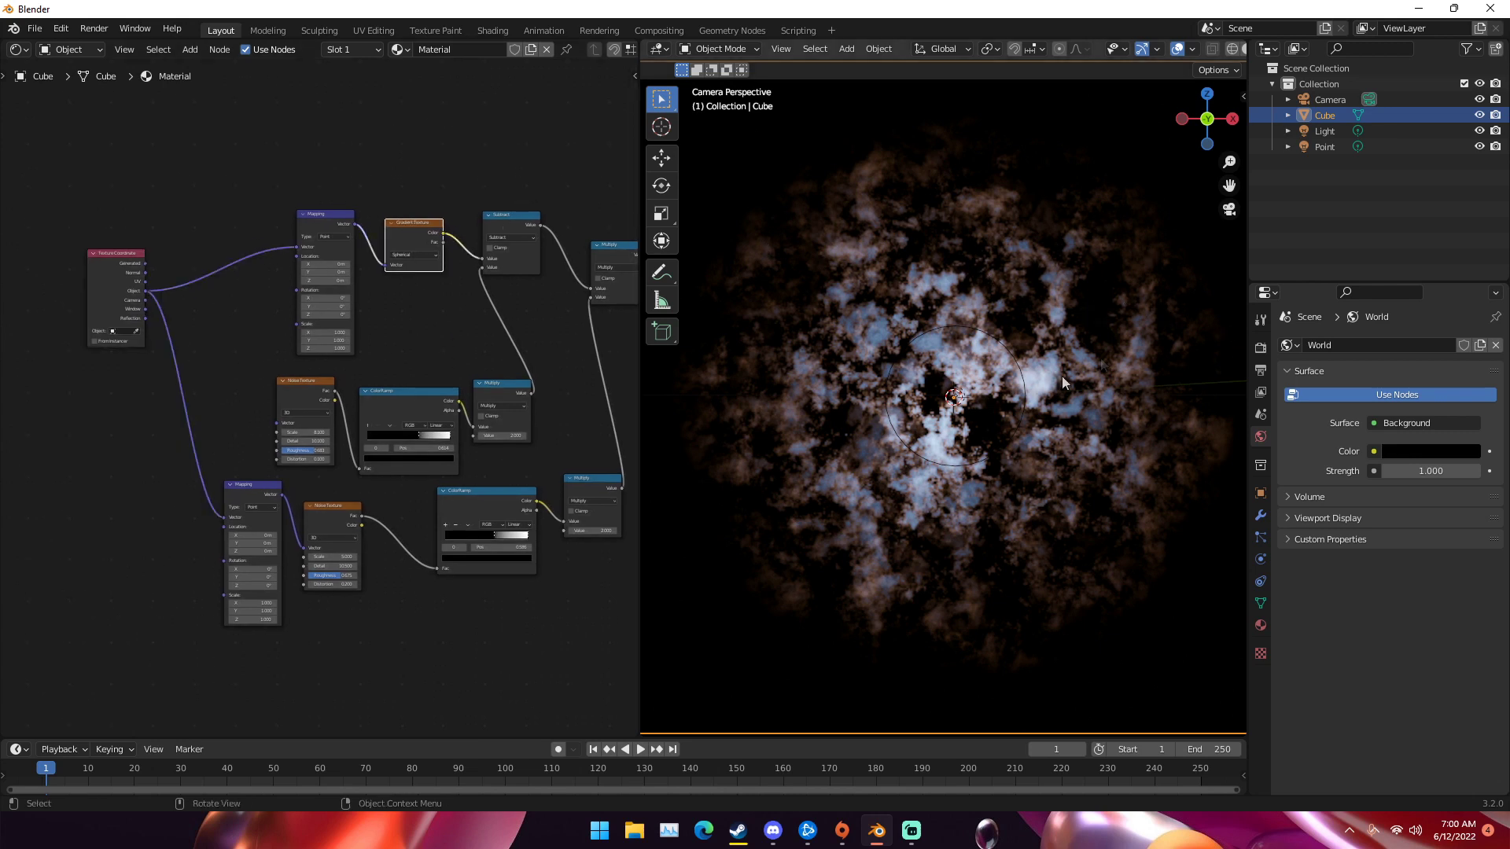
{"action": "middle_click_drag", "start_coordinate": [394, 423], "coordinate": [462, 404]}
{"action": "left_click", "coordinate": [376, 400]}
{"action": "left_click", "coordinate": [399, 486]}
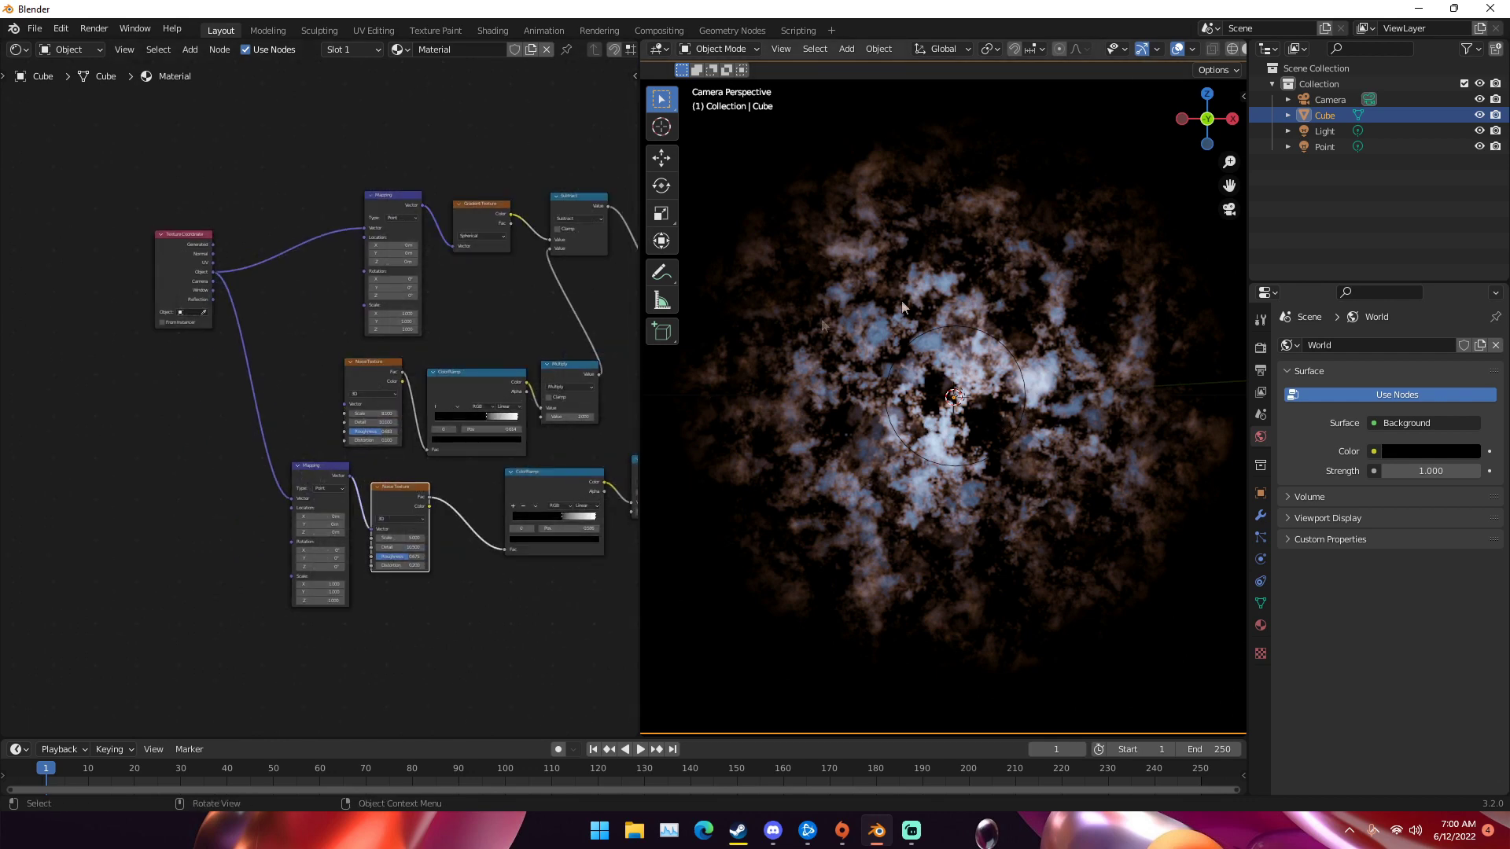
{"action": "middle_click_drag", "start_coordinate": [384, 379], "coordinate": [297, 357]}
{"action": "left_click", "coordinate": [407, 353]}
{"action": "left_click", "coordinate": [461, 449]}
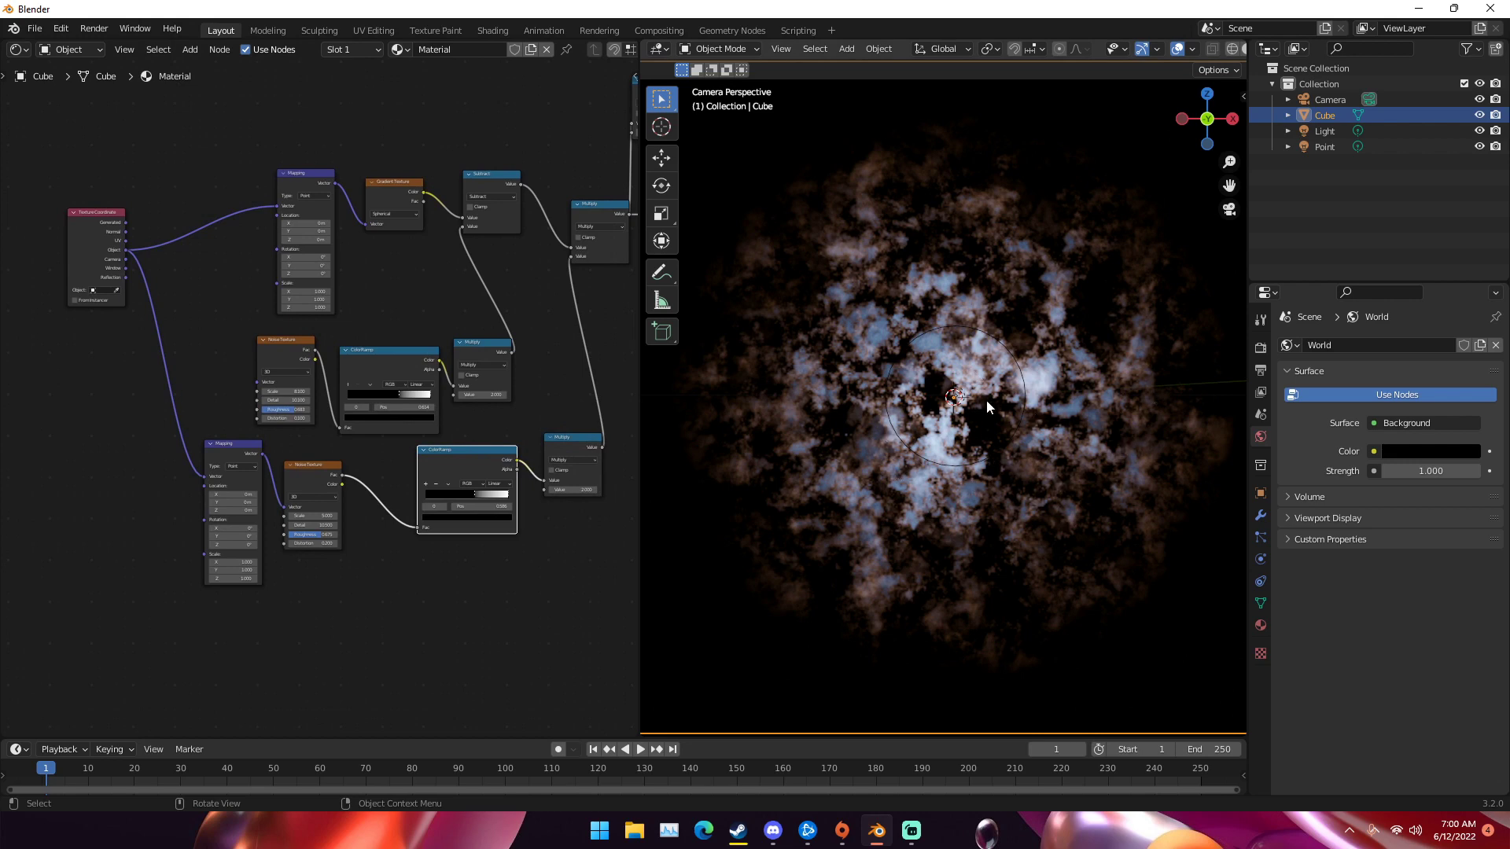
{"action": "middle_click_drag", "start_coordinate": [416, 360], "coordinate": [382, 362]}
{"action": "left_click", "coordinate": [348, 361]}
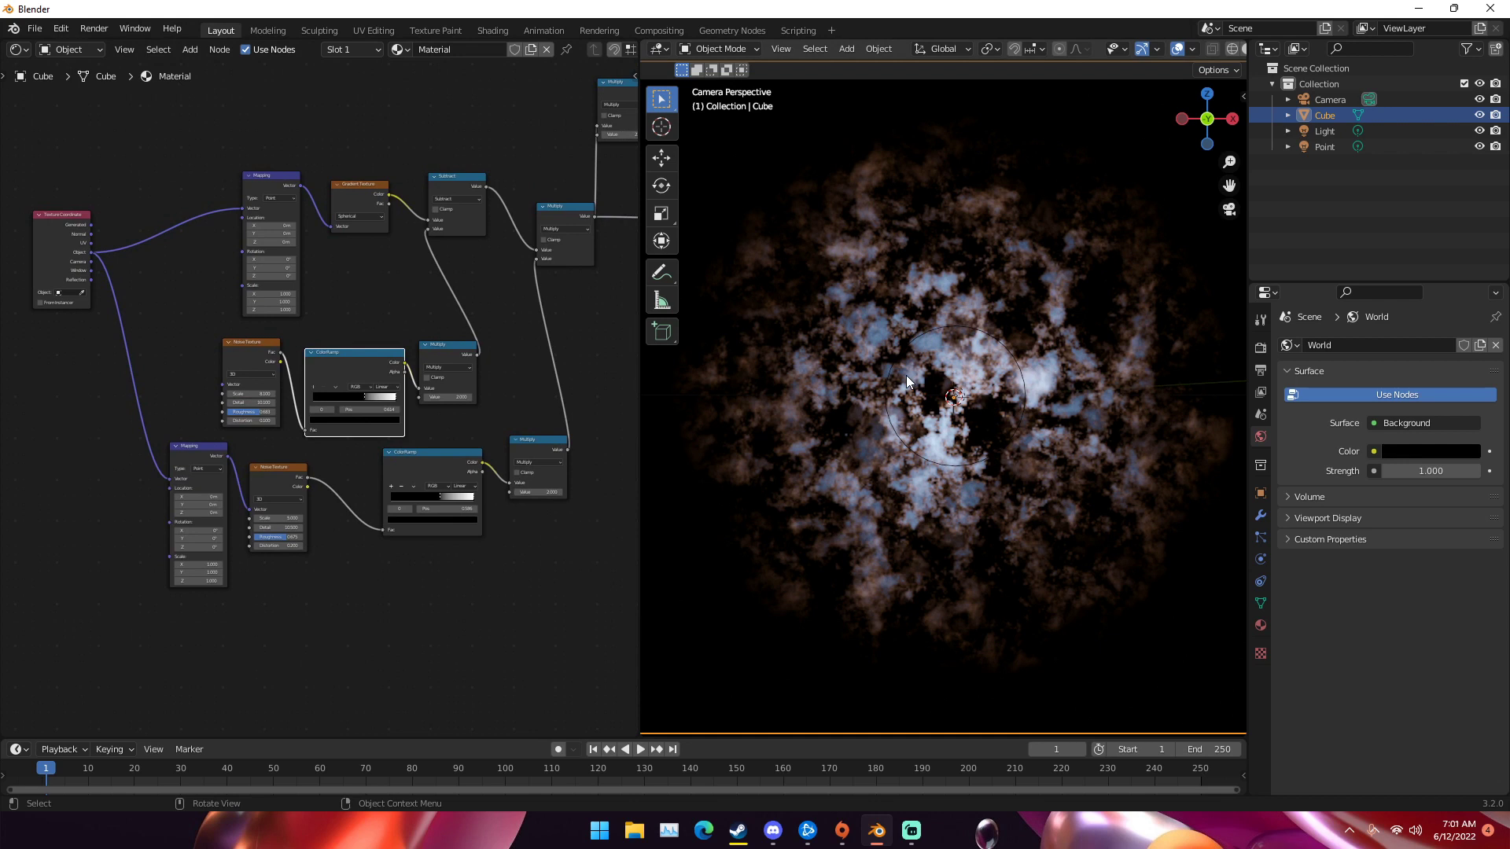
- Set the Eevee volumetrics samples to 256 in the render settings
{"action": "left_click", "coordinate": [1260, 370]}
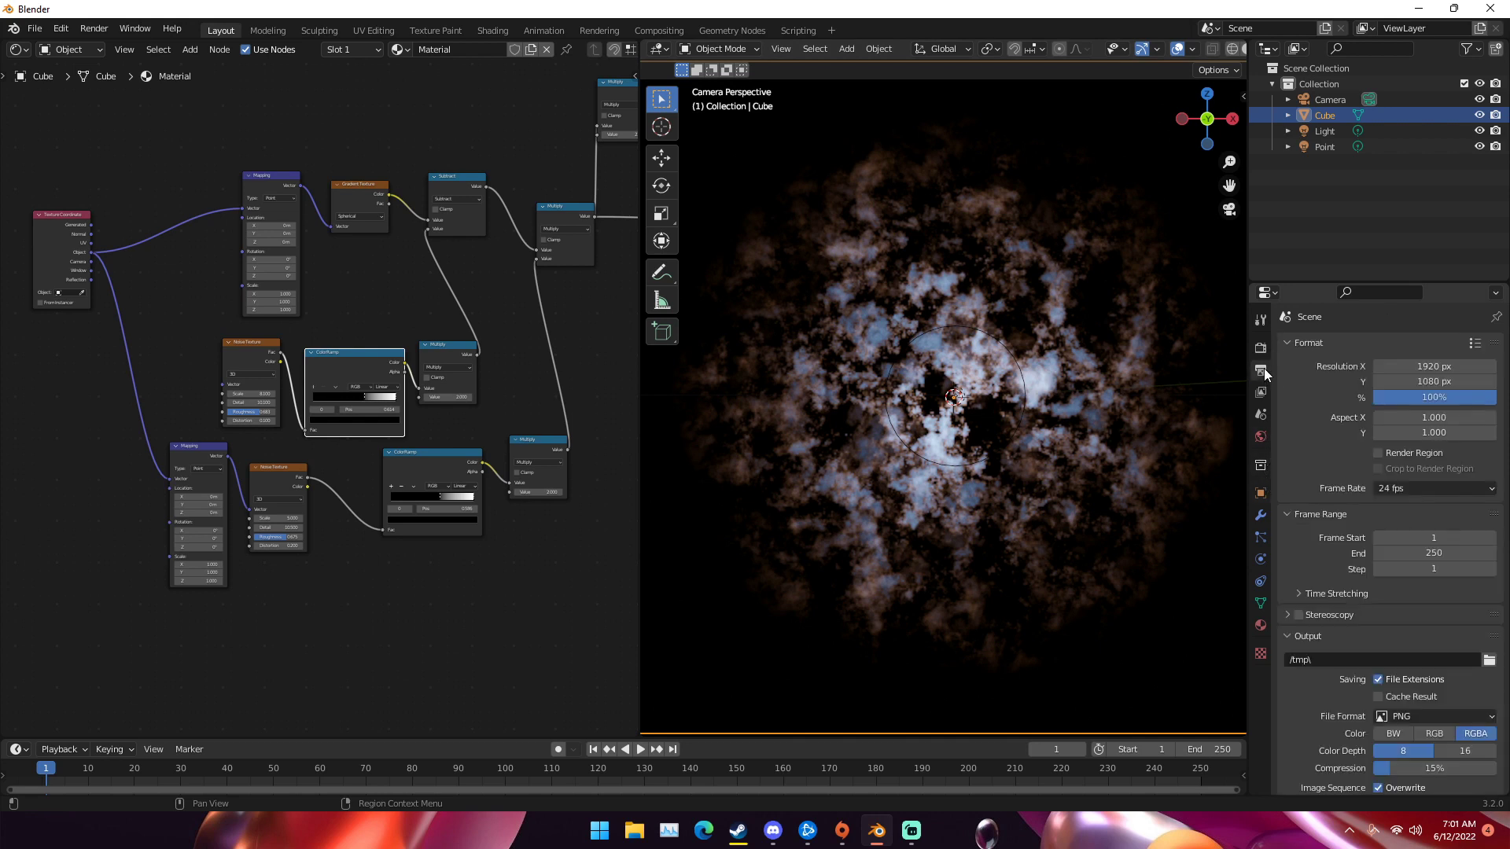
{"action": "scroll", "coordinate": [1361, 598], "scroll_direction": "down", "scroll_amount": 3}
{"action": "left_click", "coordinate": [1261, 347]}
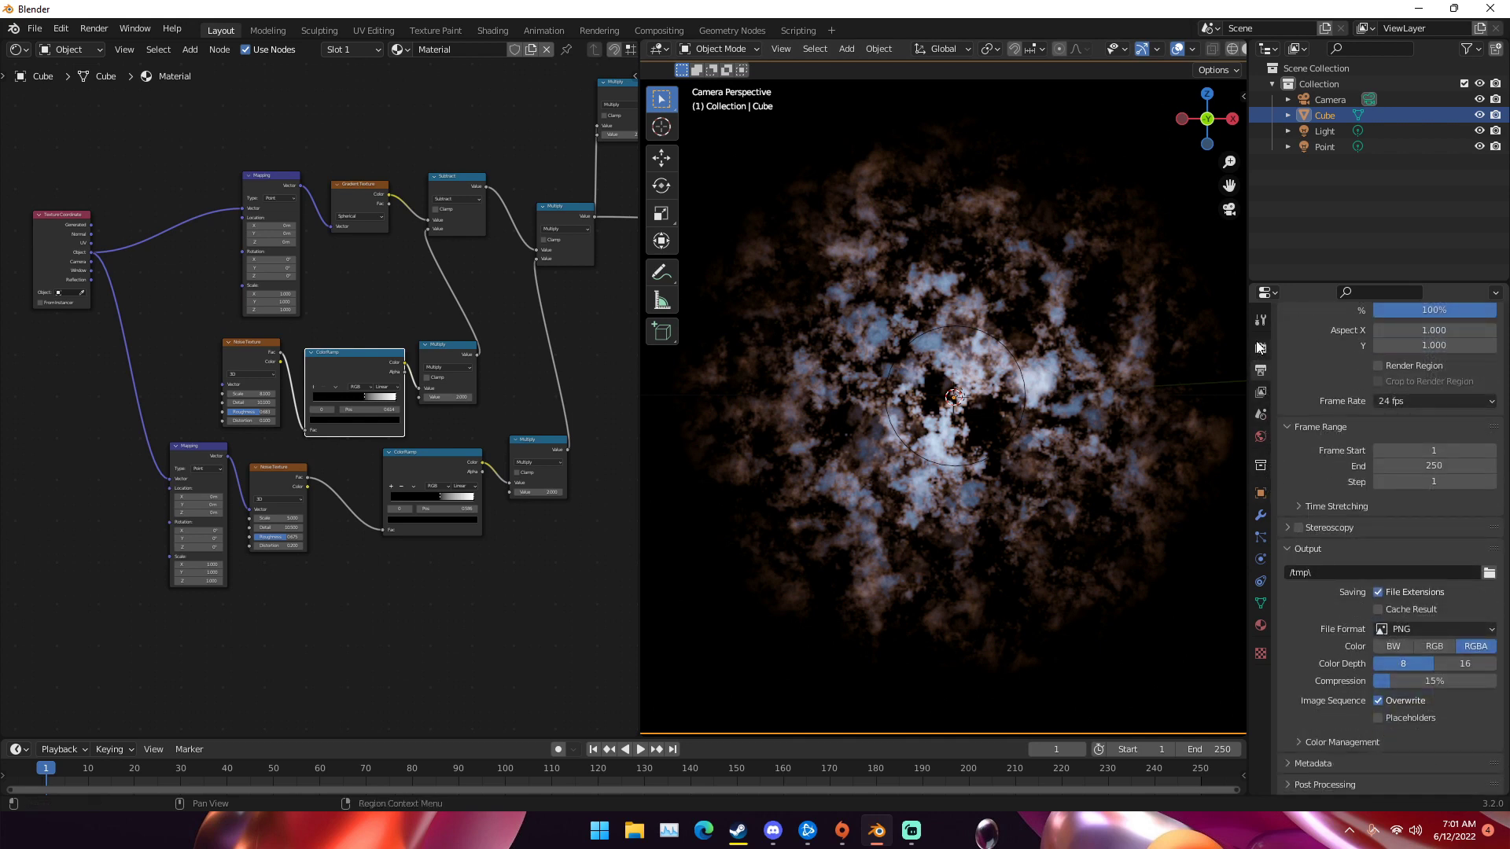
{"action": "left_click", "coordinate": [1398, 572]}
{"action": "type", "text": "256"}
{"action": "key", "text": "Return"}
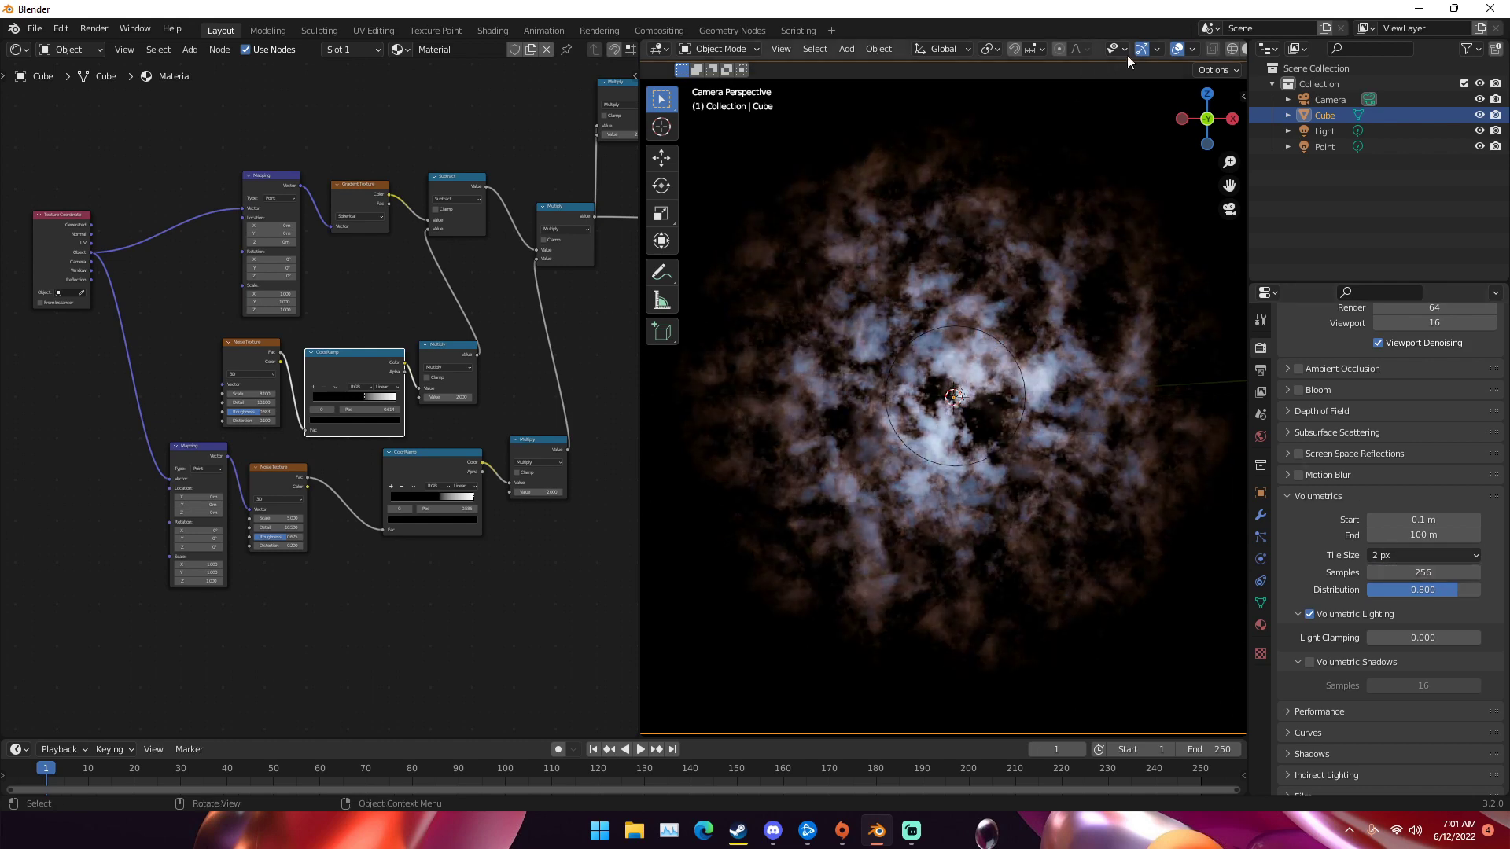
- Hide the 3D viewport overlays and inspect the galaxy's centre up close
{"action": "left_click", "coordinate": [1175, 50]}
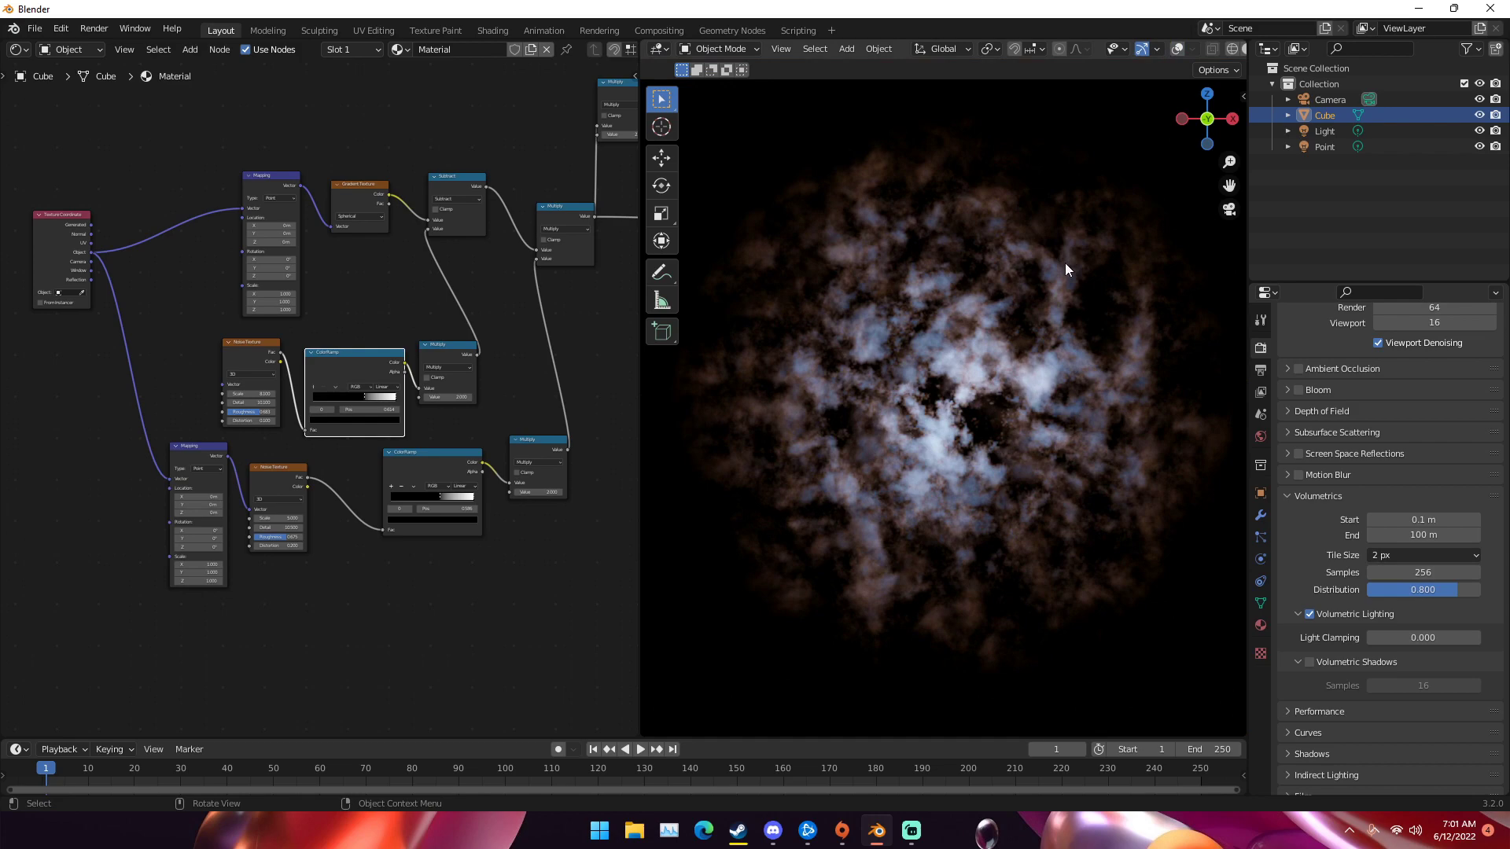
{"action": "scroll", "coordinate": [1048, 318], "scroll_direction": "up", "scroll_amount": 2}
{"action": "scroll", "coordinate": [1046, 320], "scroll_direction": "up", "scroll_amount": 1}
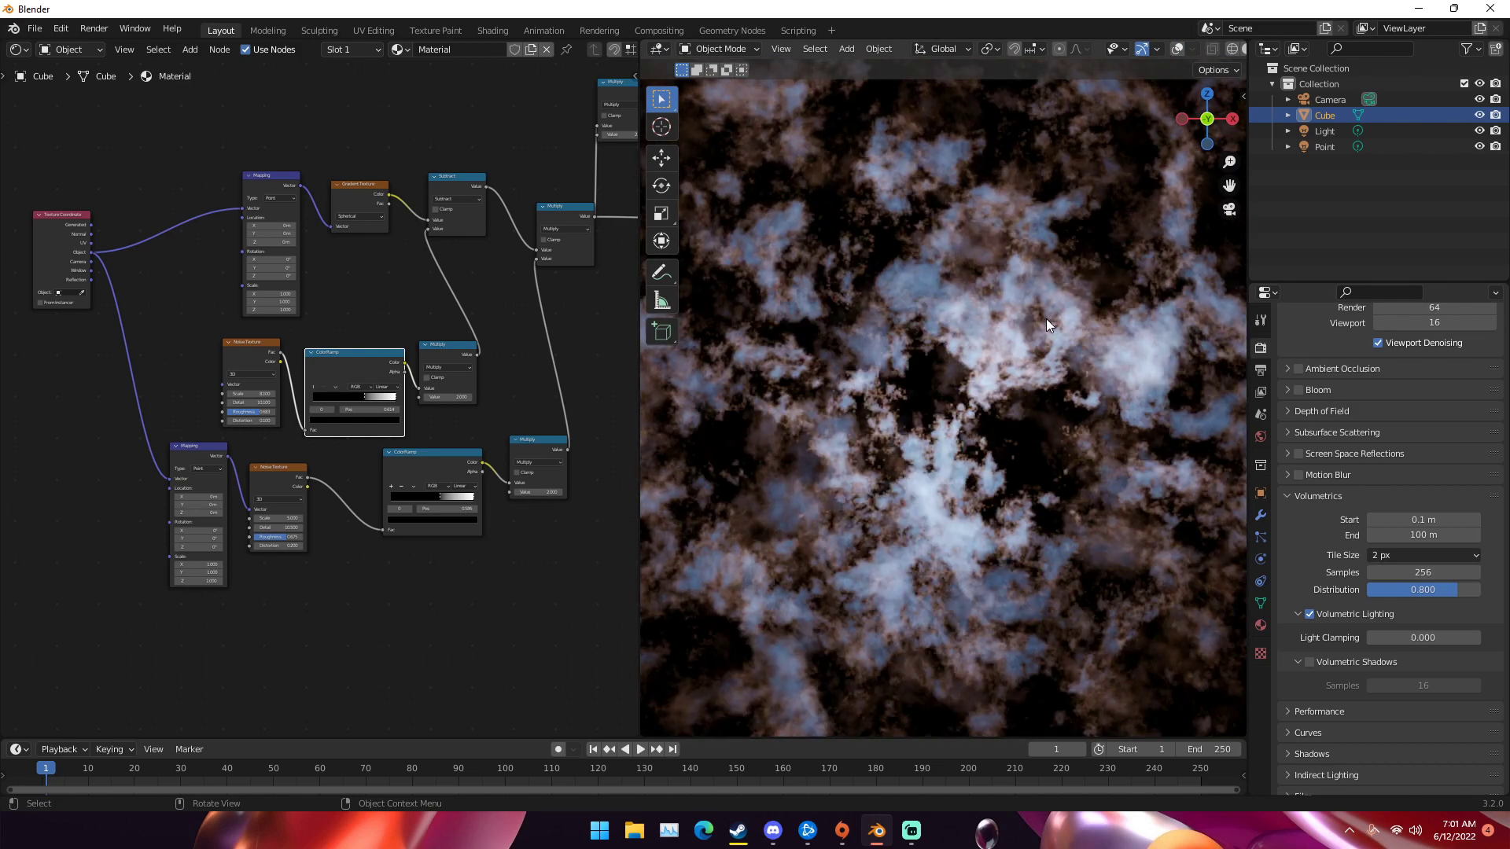
- Change the orange stop of the ColorRamp feeding Principled Volume's Color to a saturated red
{"action": "middle_click_drag", "start_coordinate": [548, 262], "coordinate": [268, 380]}
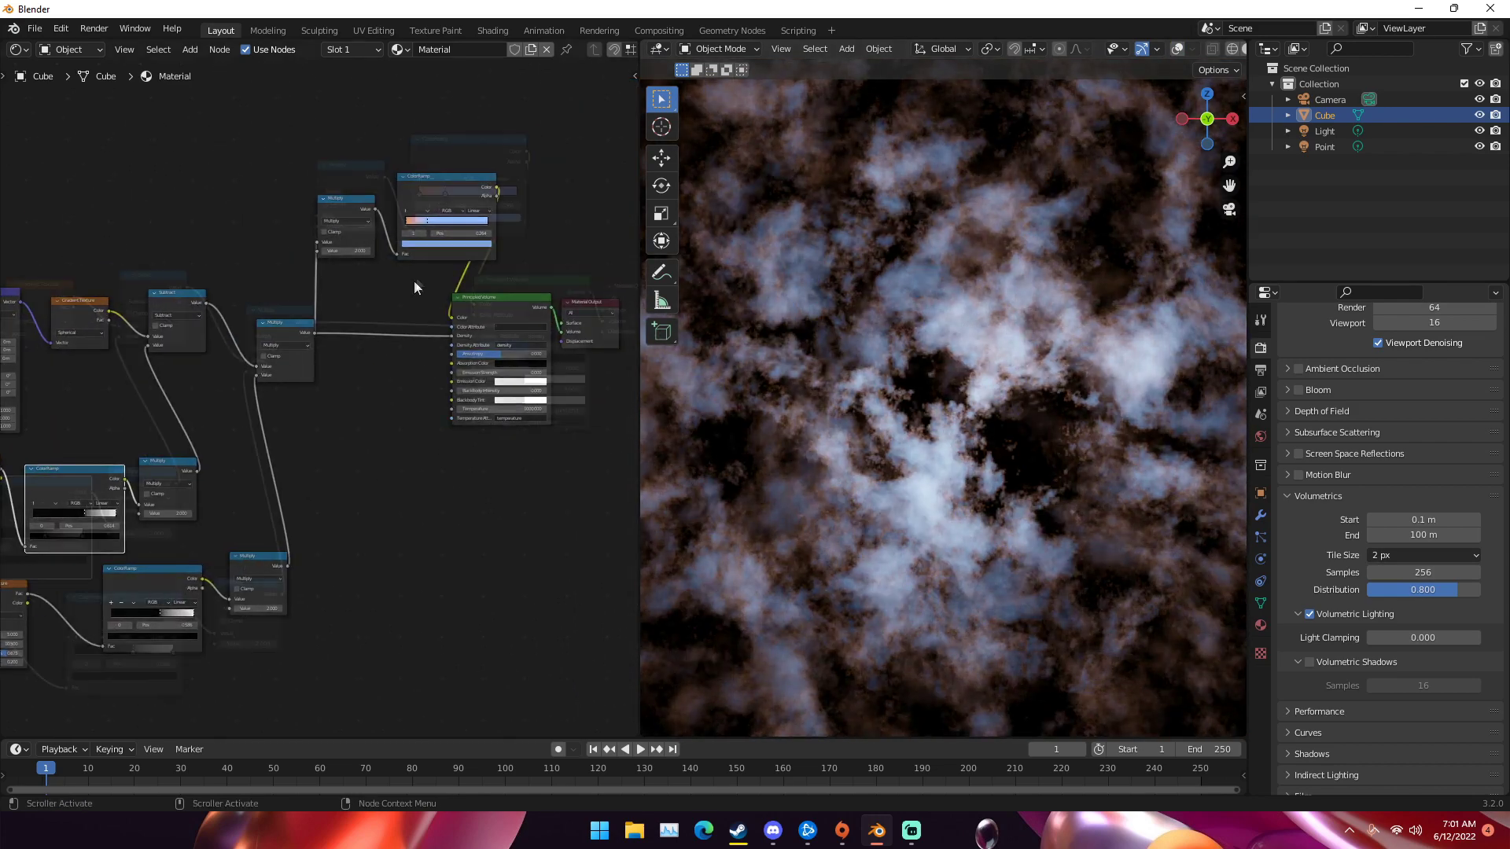
{"action": "scroll", "coordinate": [403, 291], "scroll_direction": "up", "scroll_amount": 5}
{"action": "middle_click_drag", "start_coordinate": [441, 226], "coordinate": [390, 337]}
{"action": "left_click", "coordinate": [395, 251]}
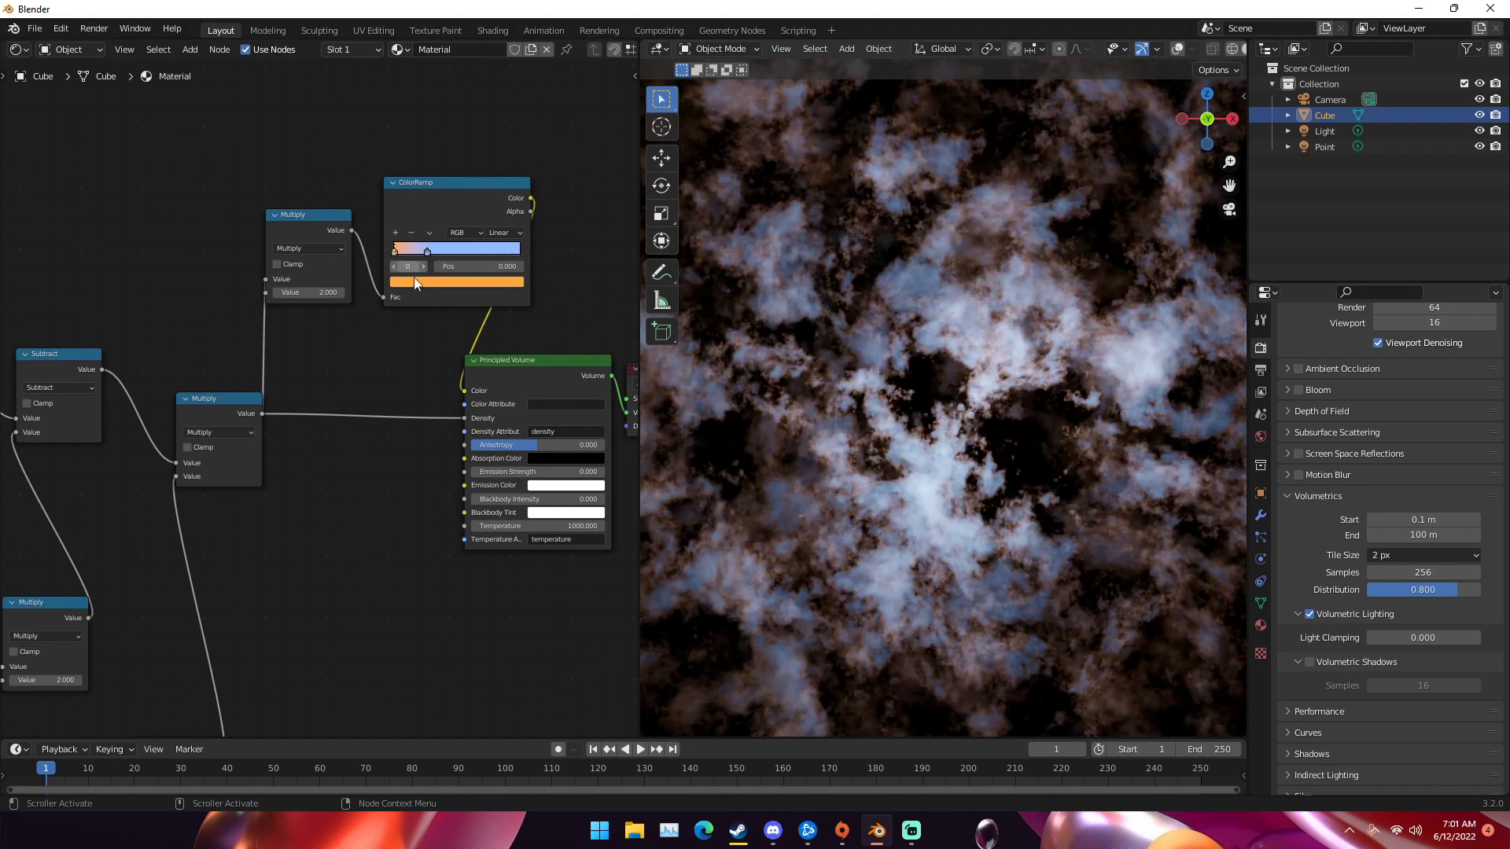
{"action": "left_click", "coordinate": [414, 281]}
{"action": "left_click", "coordinate": [442, 191]}
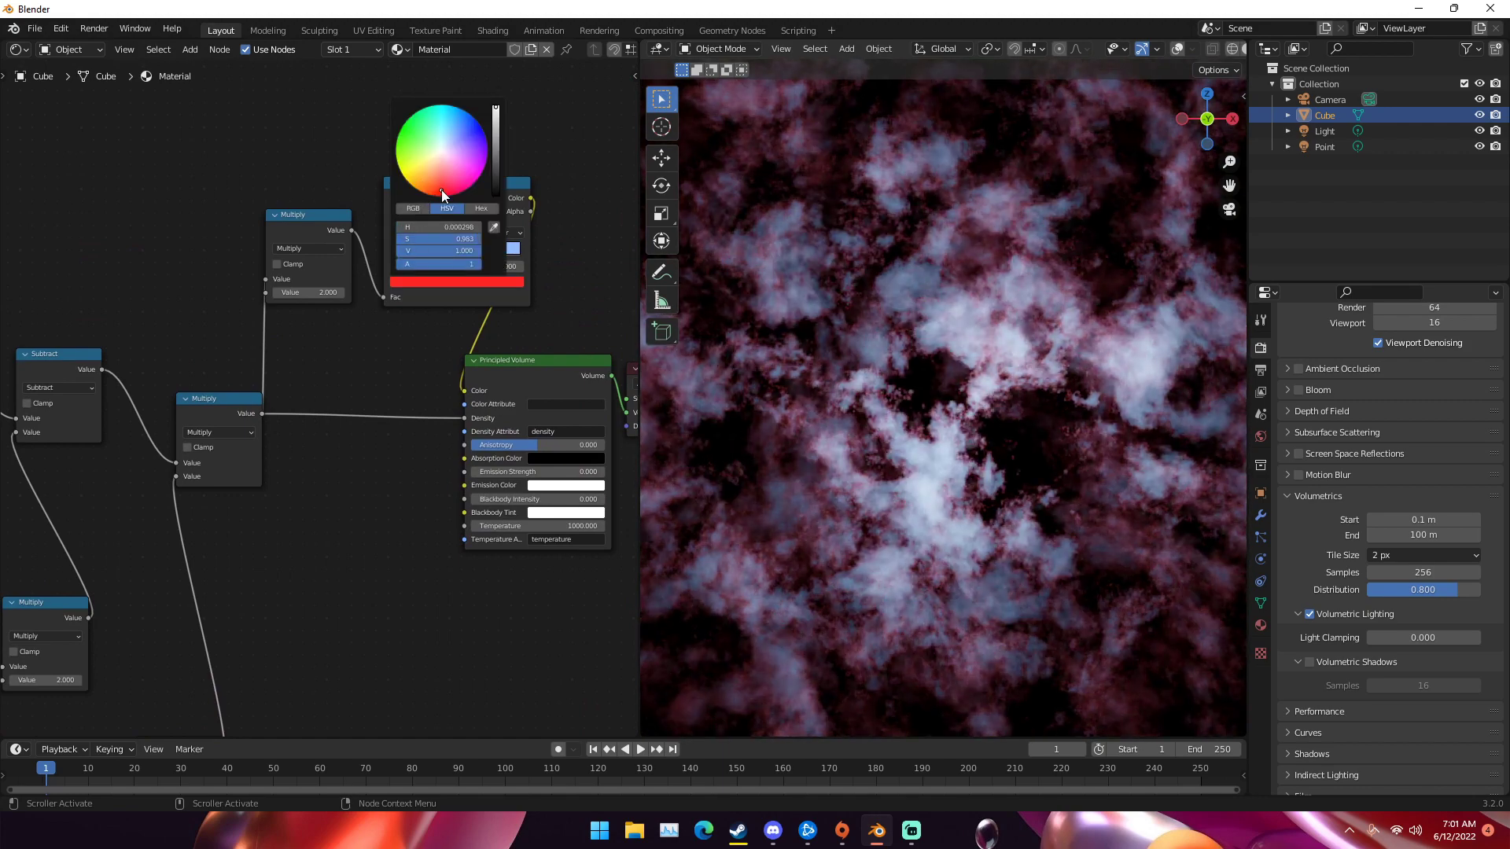
{"action": "scroll", "coordinate": [923, 286], "scroll_direction": "down", "scroll_amount": 3}
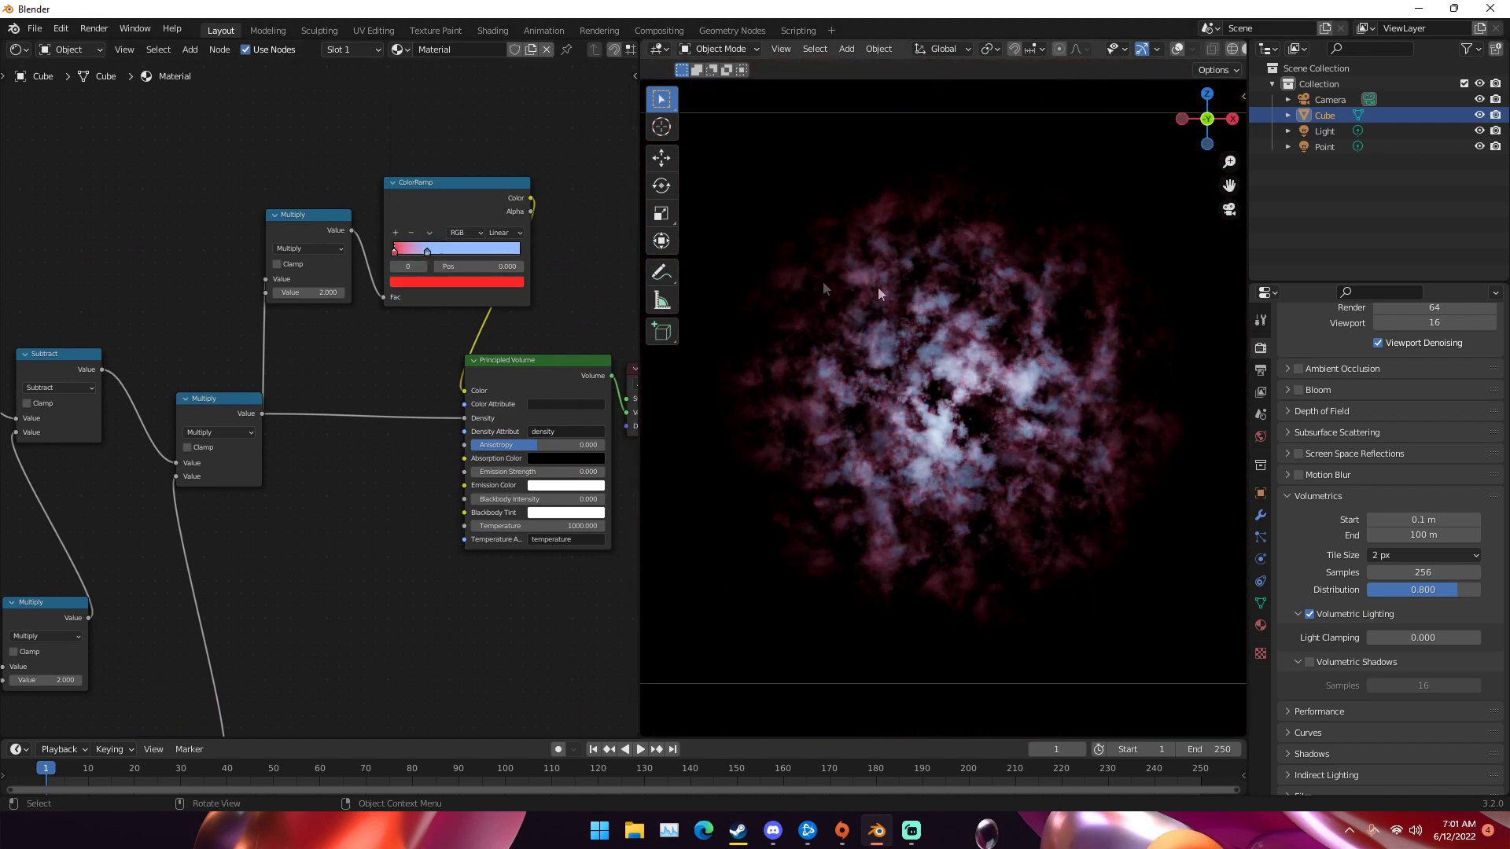
- Change the same ColorRamp's blue stop to a more saturated sky blue with a hue of 0.597
{"action": "left_click", "coordinate": [426, 252]}
{"action": "left_click", "coordinate": [434, 281]}
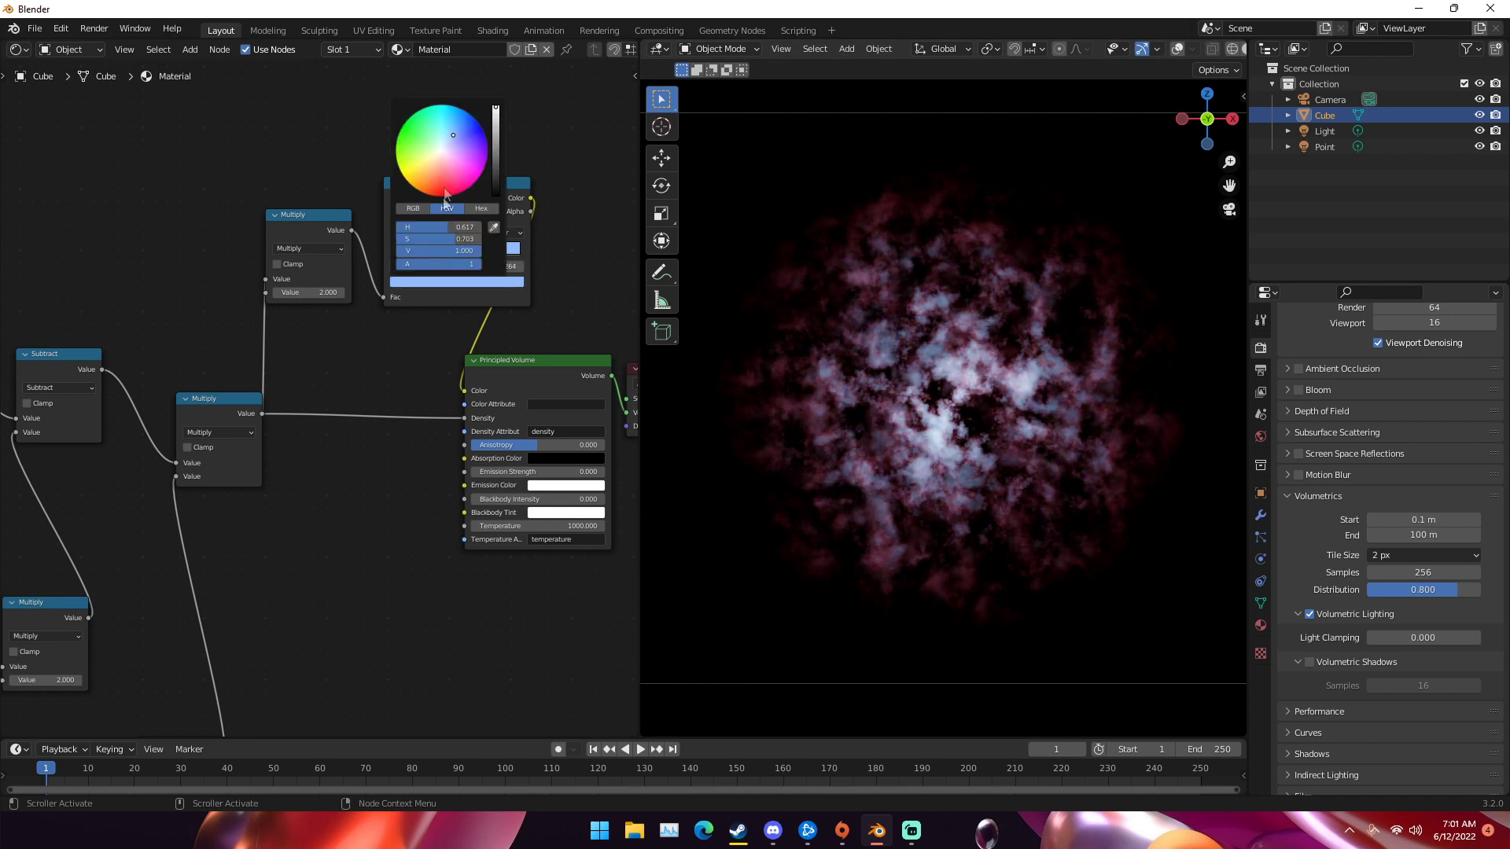
{"action": "left_click", "coordinate": [448, 131]}
{"action": "mouse_move", "coordinate": [450, 129]}
{"action": "left_mouse_down"}
{"action": "mouse_move", "coordinate": [460, 143]}
{"action": "mouse_move", "coordinate": [457, 123]}
{"action": "left_mouse_up"}
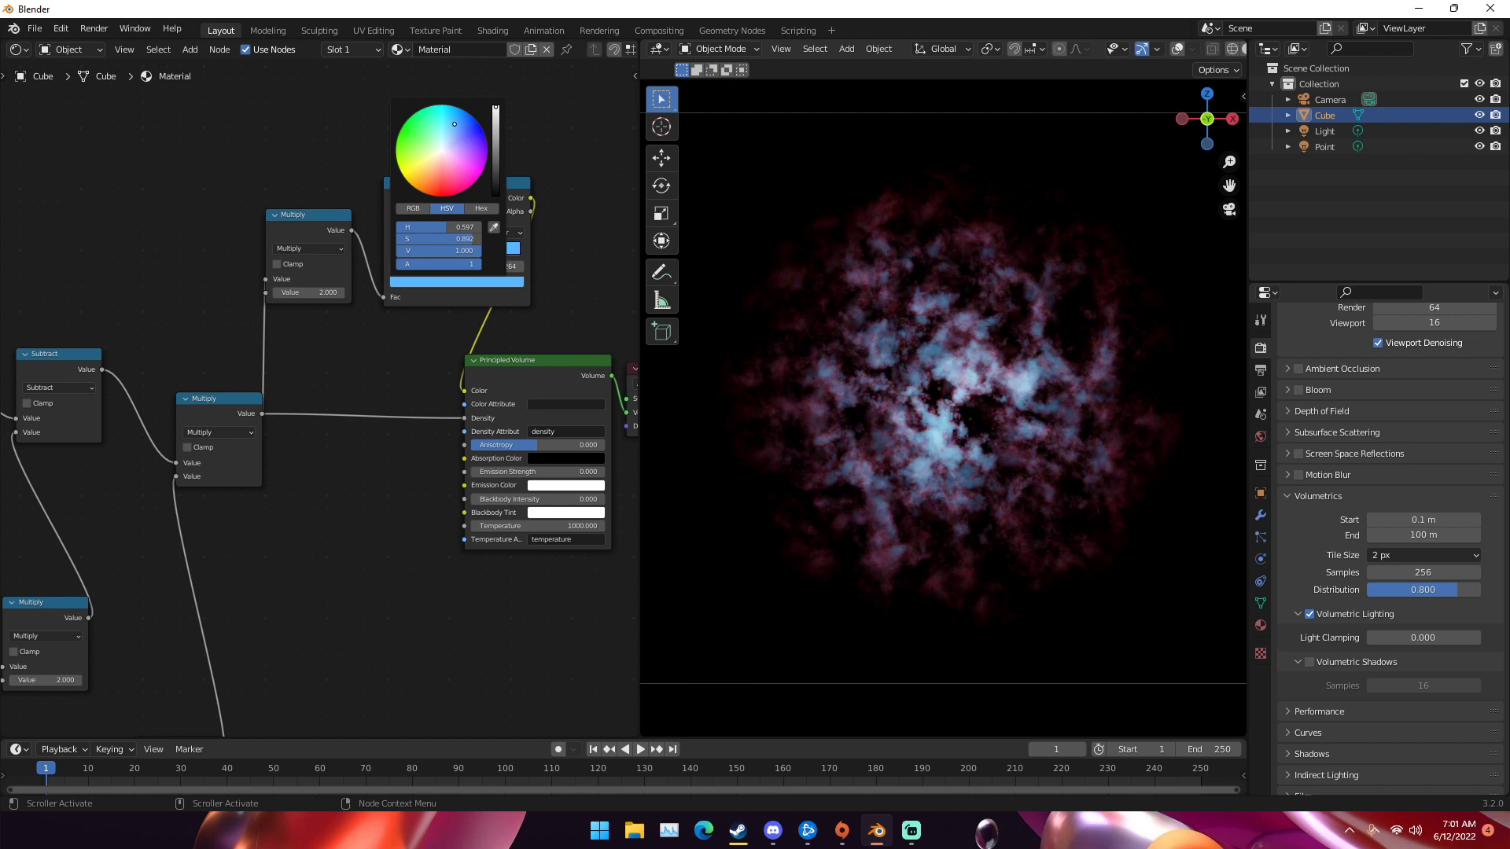
{"action": "key", "text": "a"}
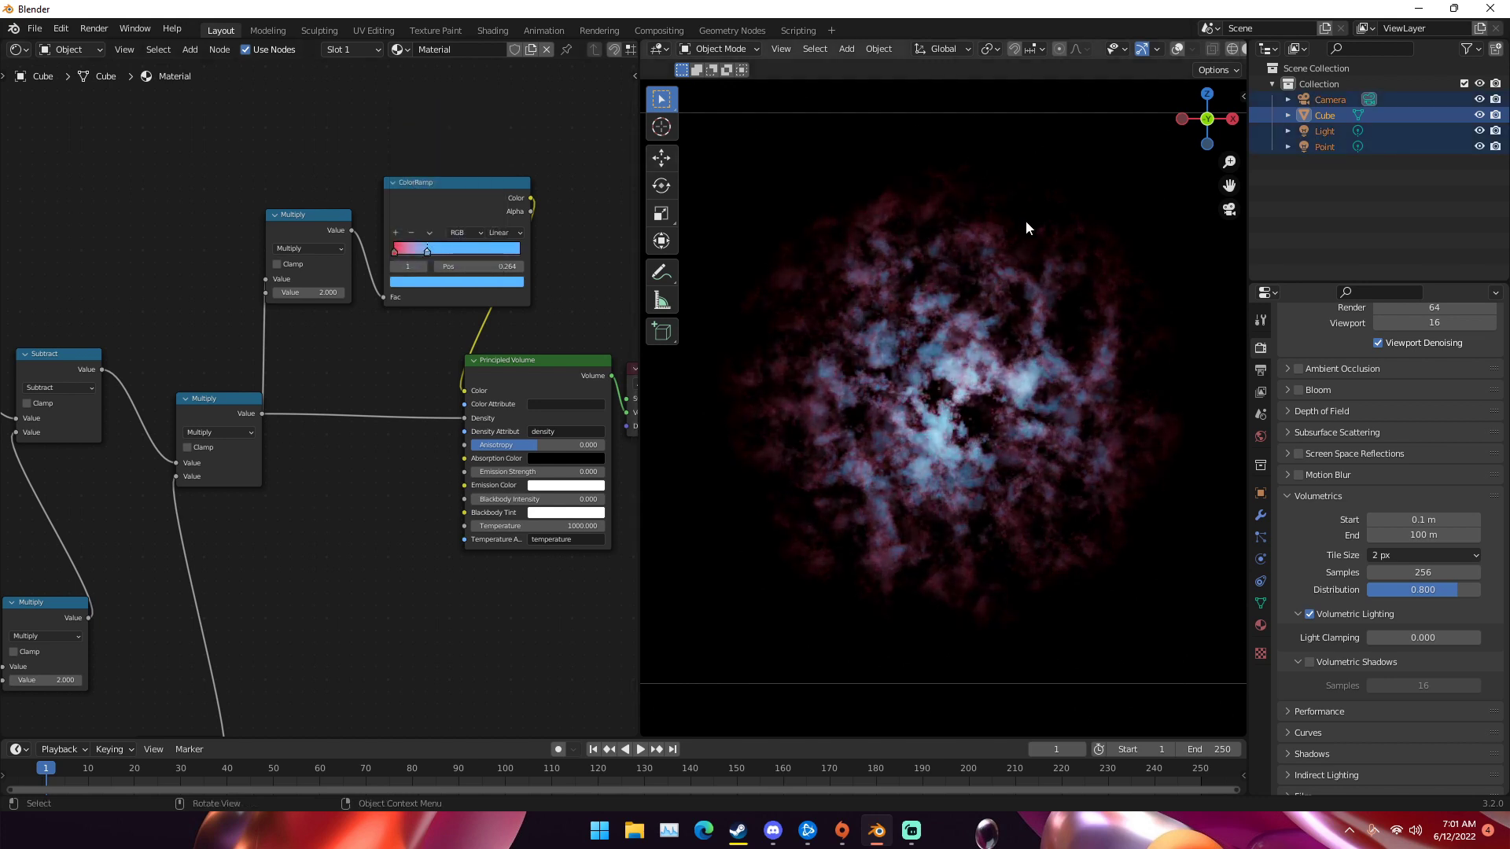